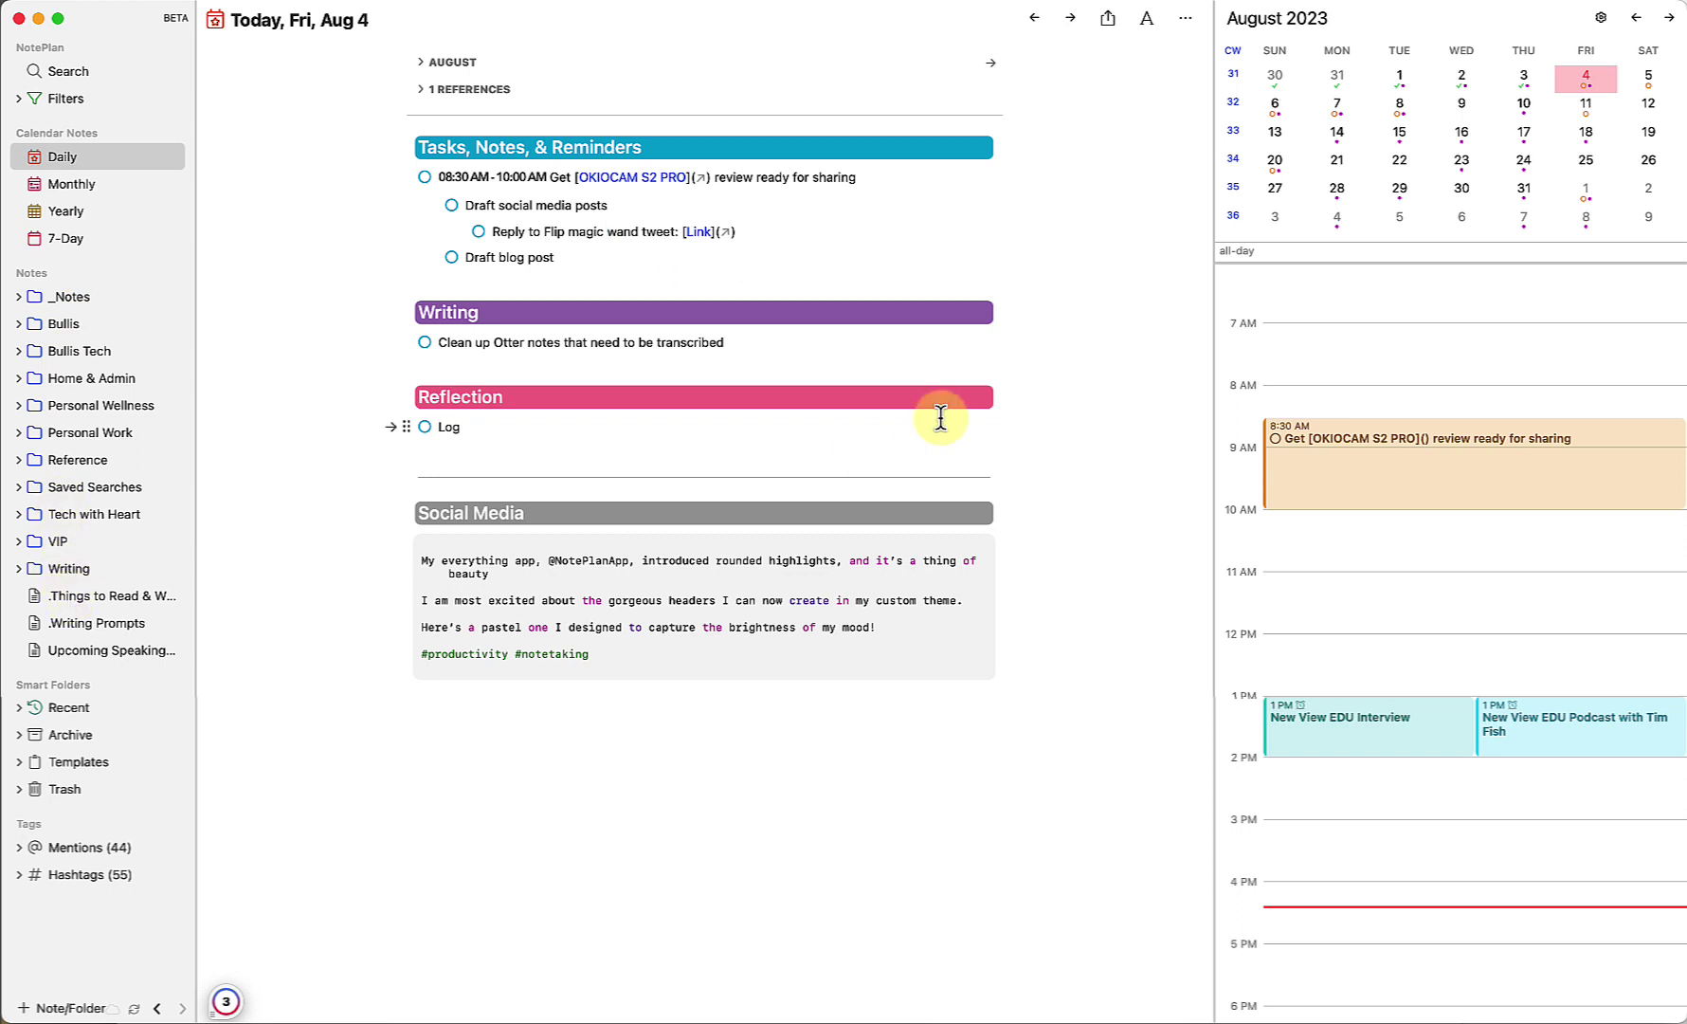
- Move through the note's lines, briefly revealing the Reflection heading's markup
left_click(758, 776)
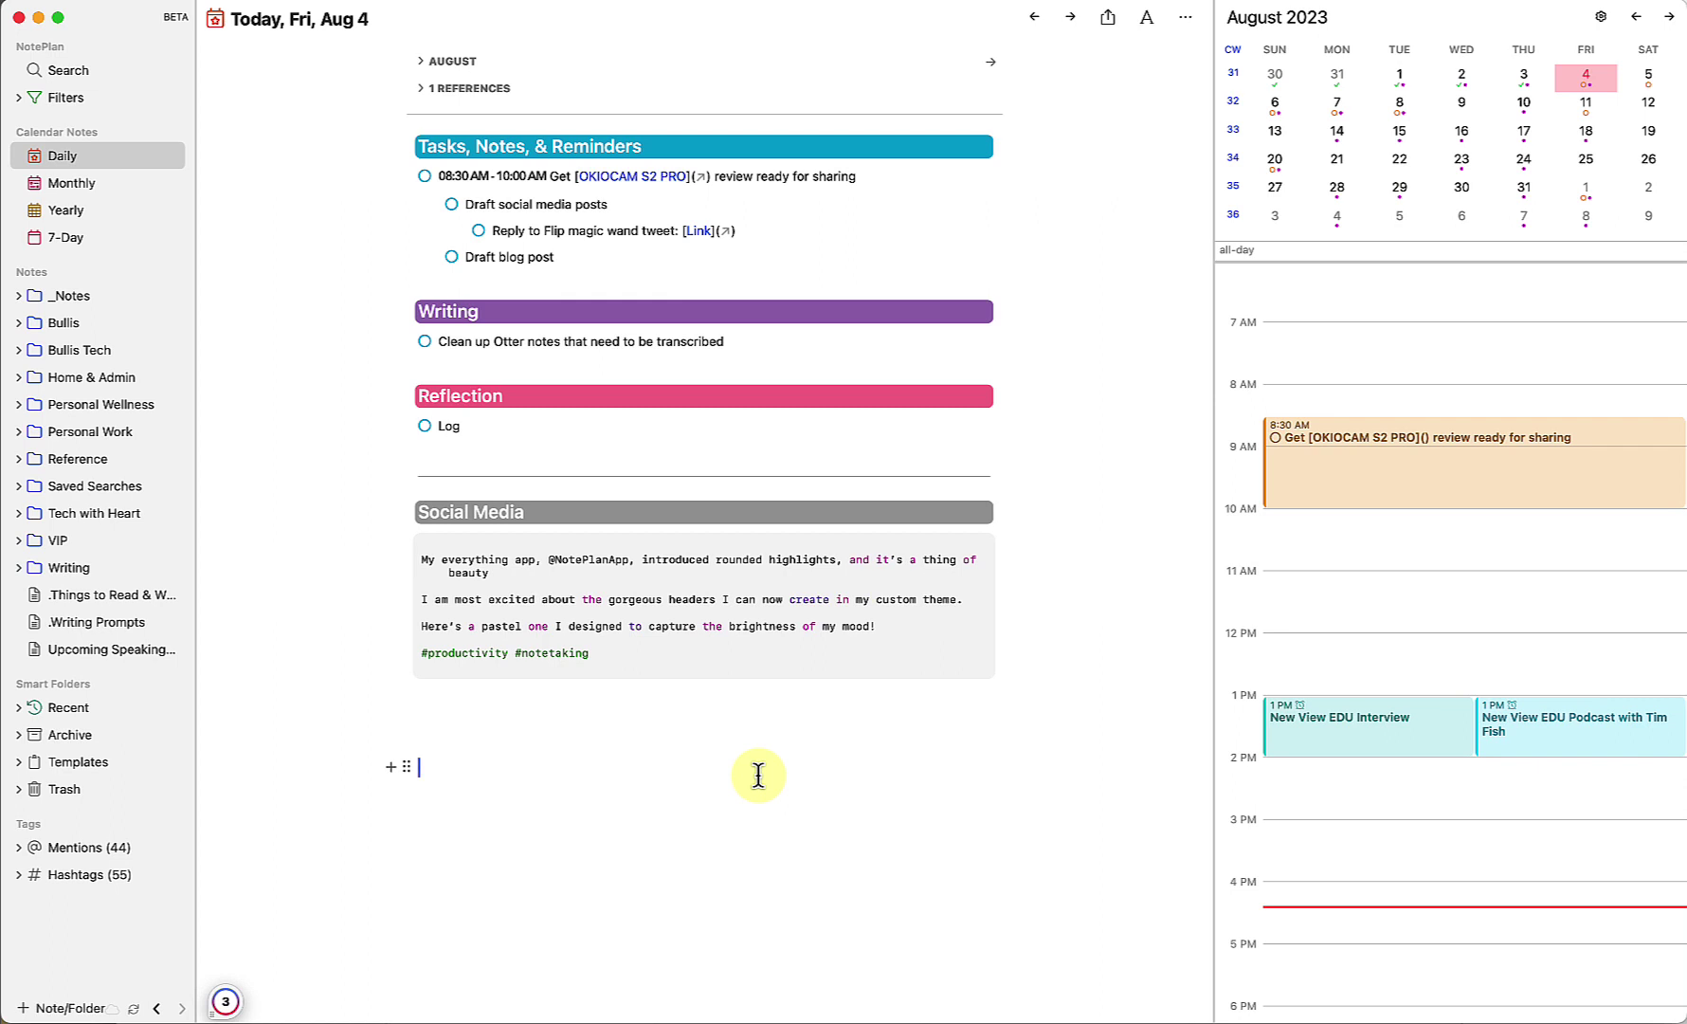
left_click(588, 426)
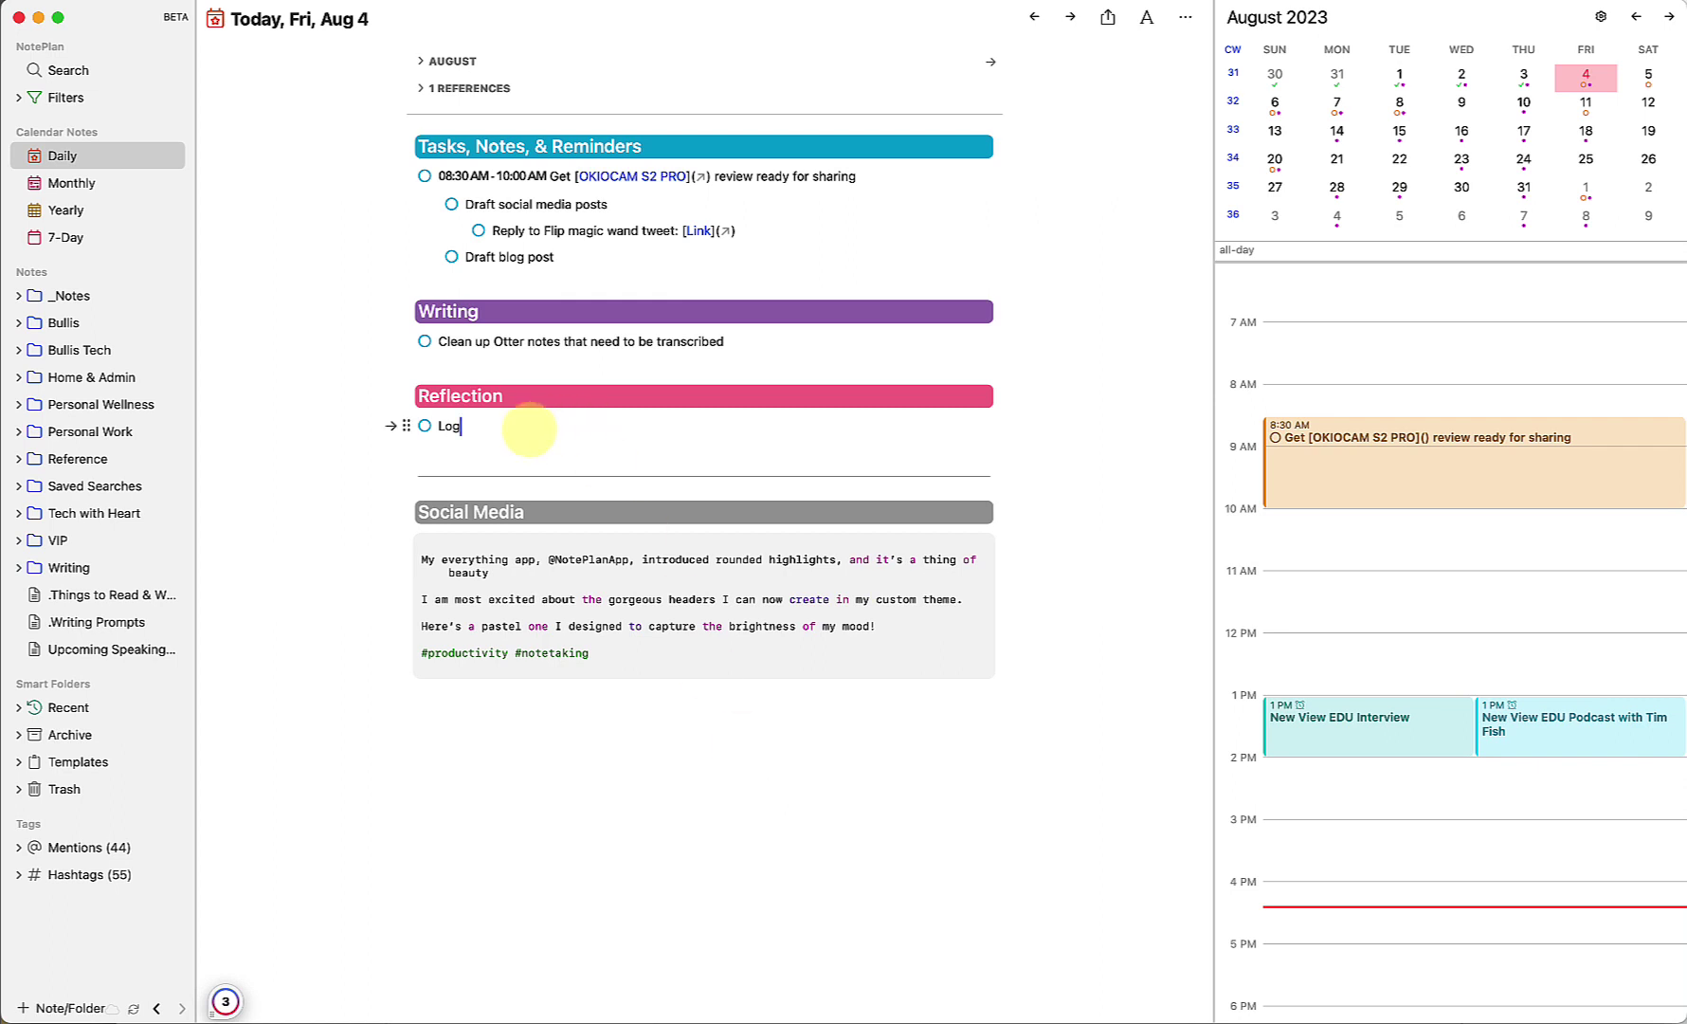
left_click(583, 397)
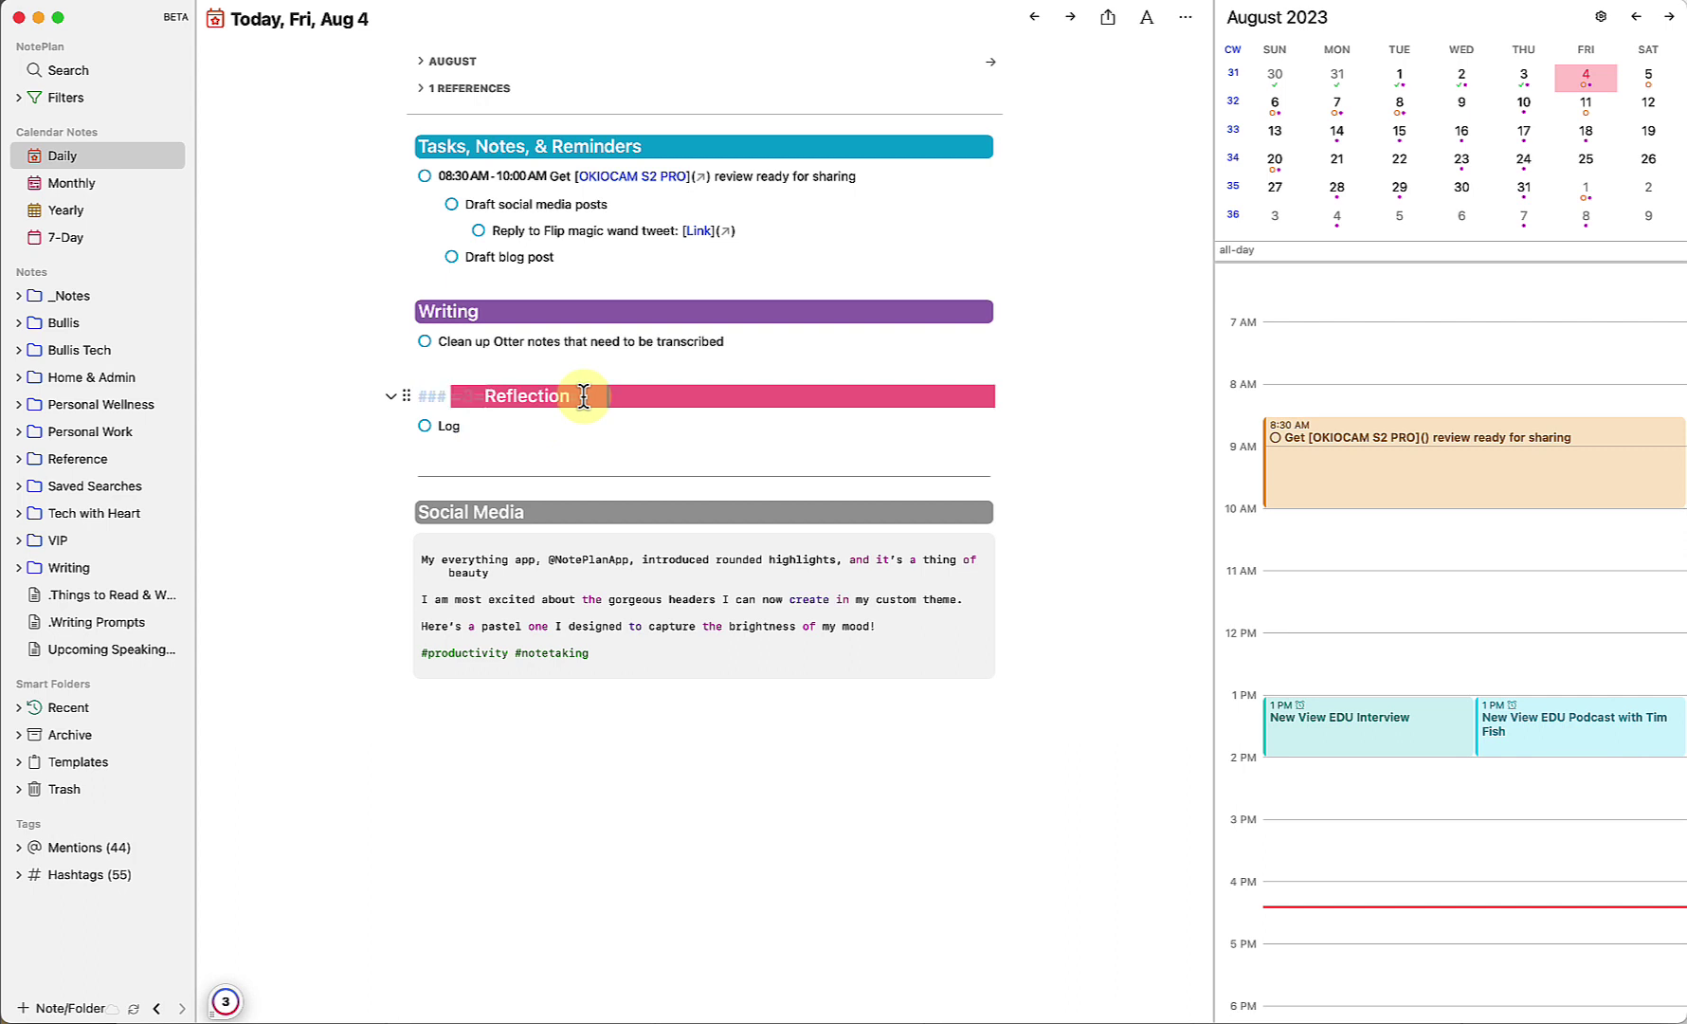
left_click(889, 360)
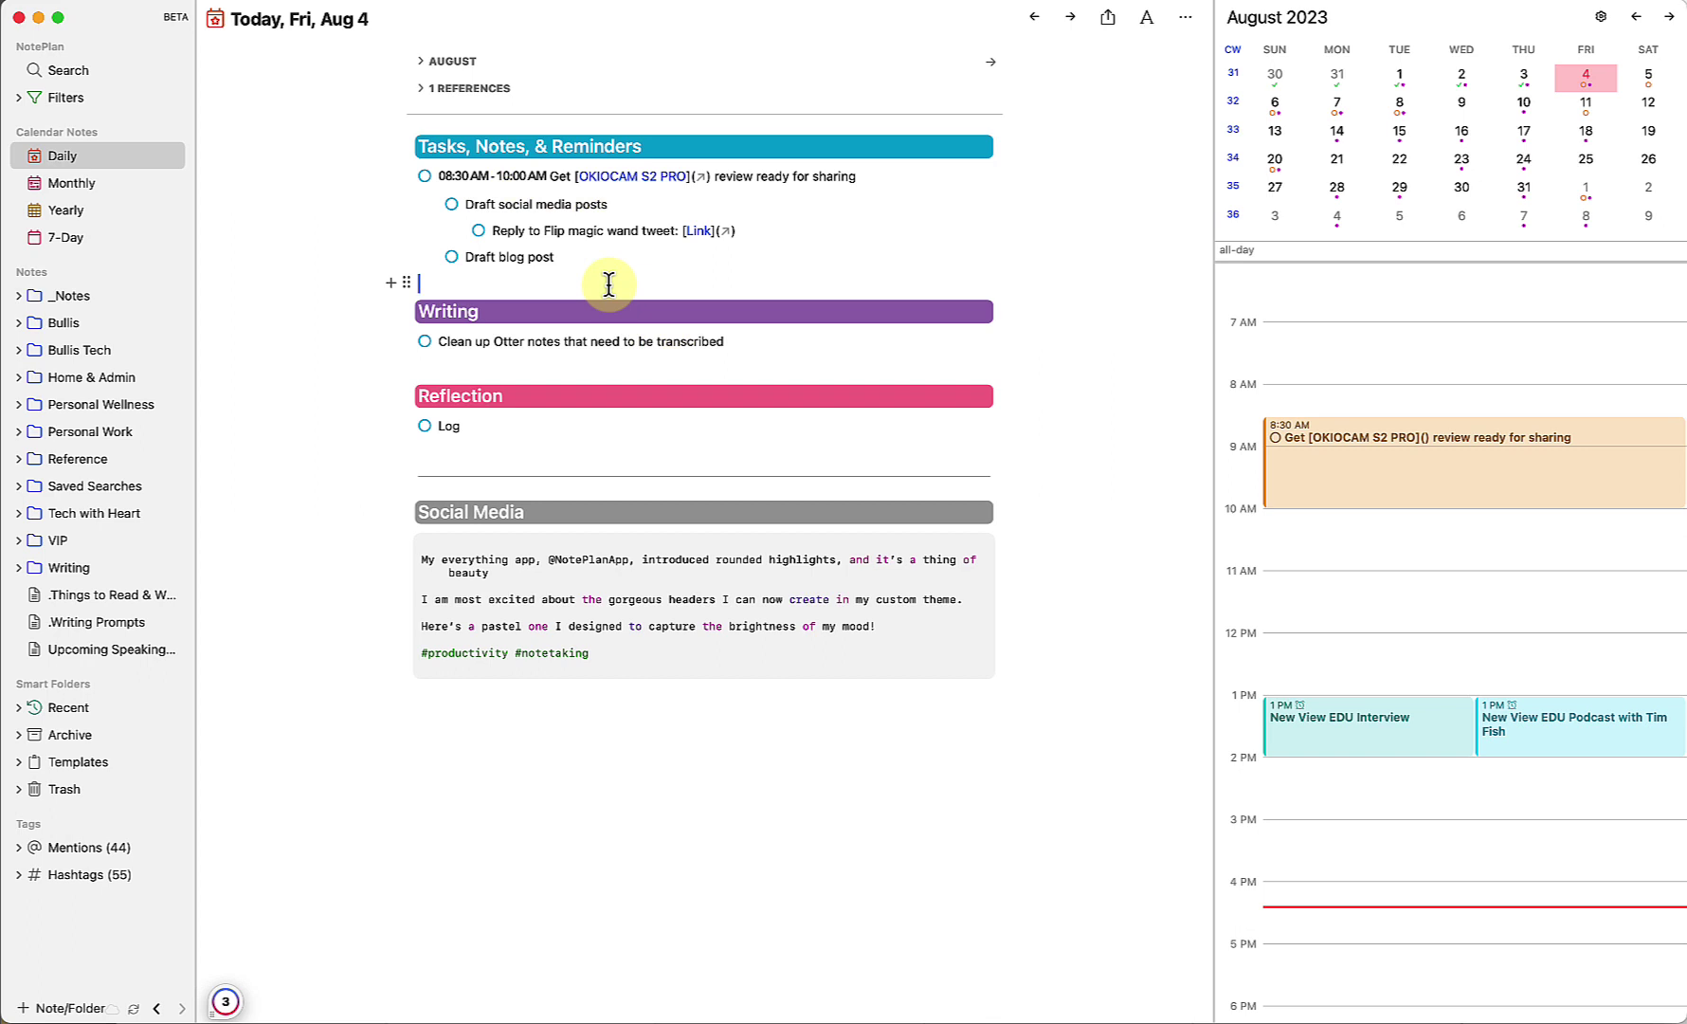
- Switch the calendar timeline to a 3-day view
left_click(1602, 17)
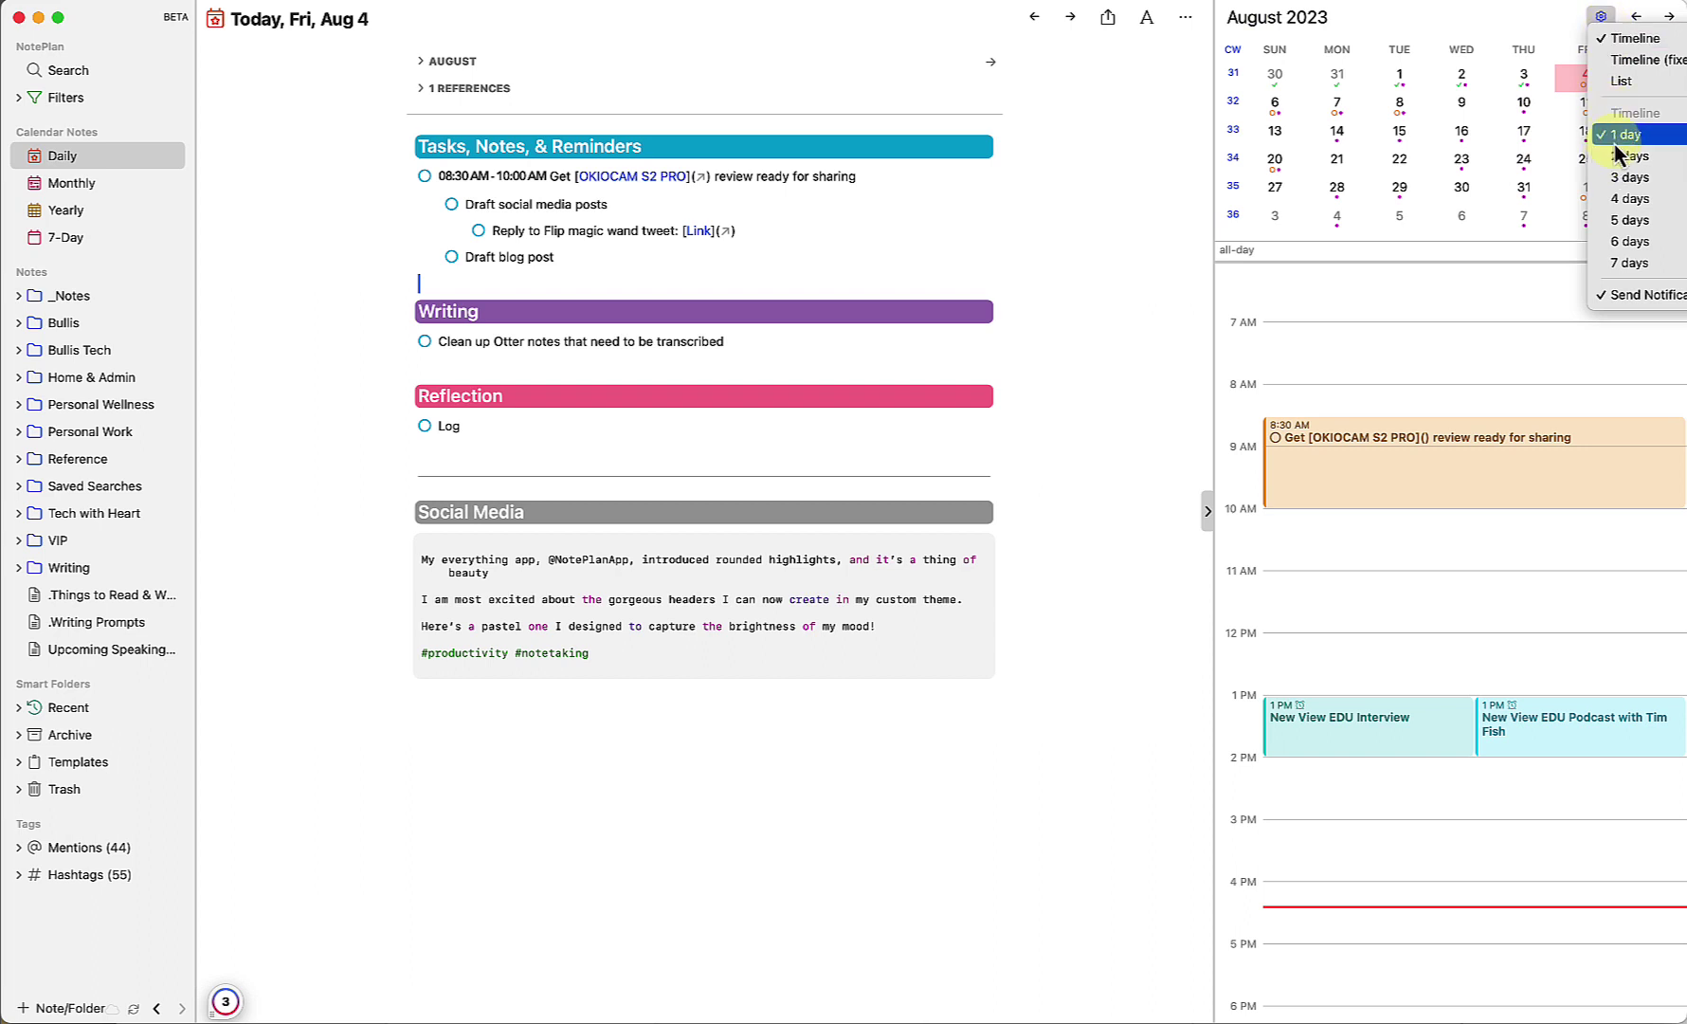
left_click(1615, 179)
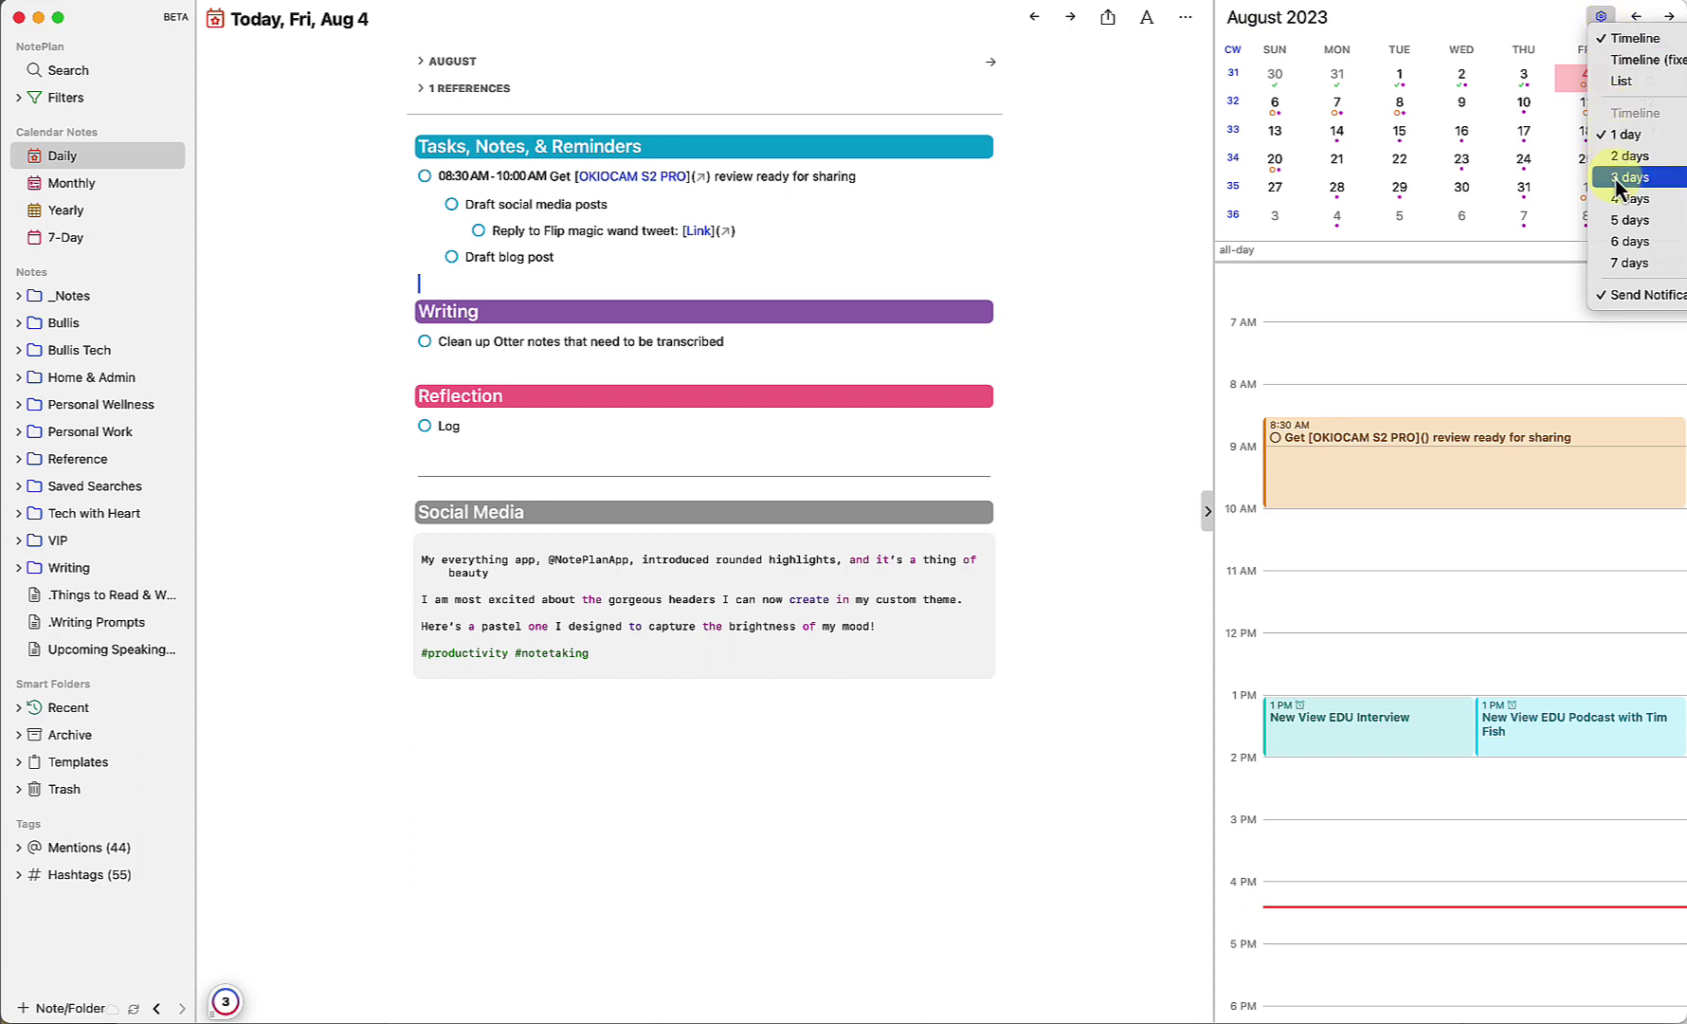
scroll(1519, 514, "up", 3)
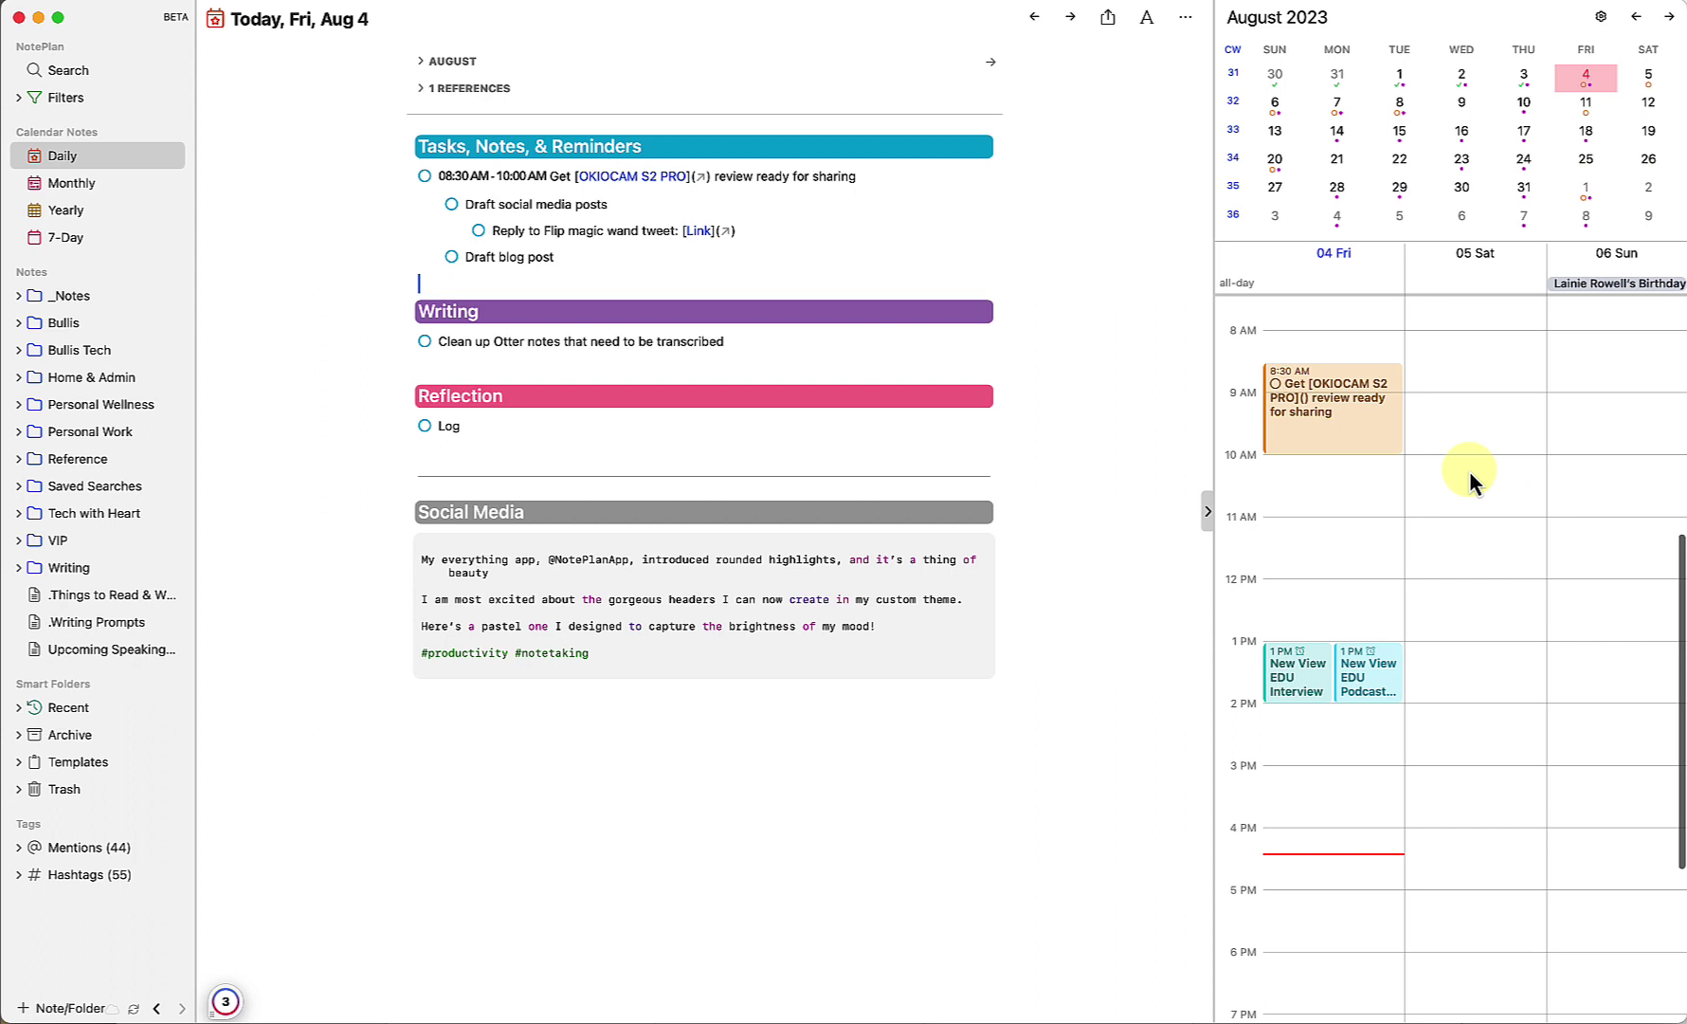
left_click_drag(1368, 419, 1337, 512)
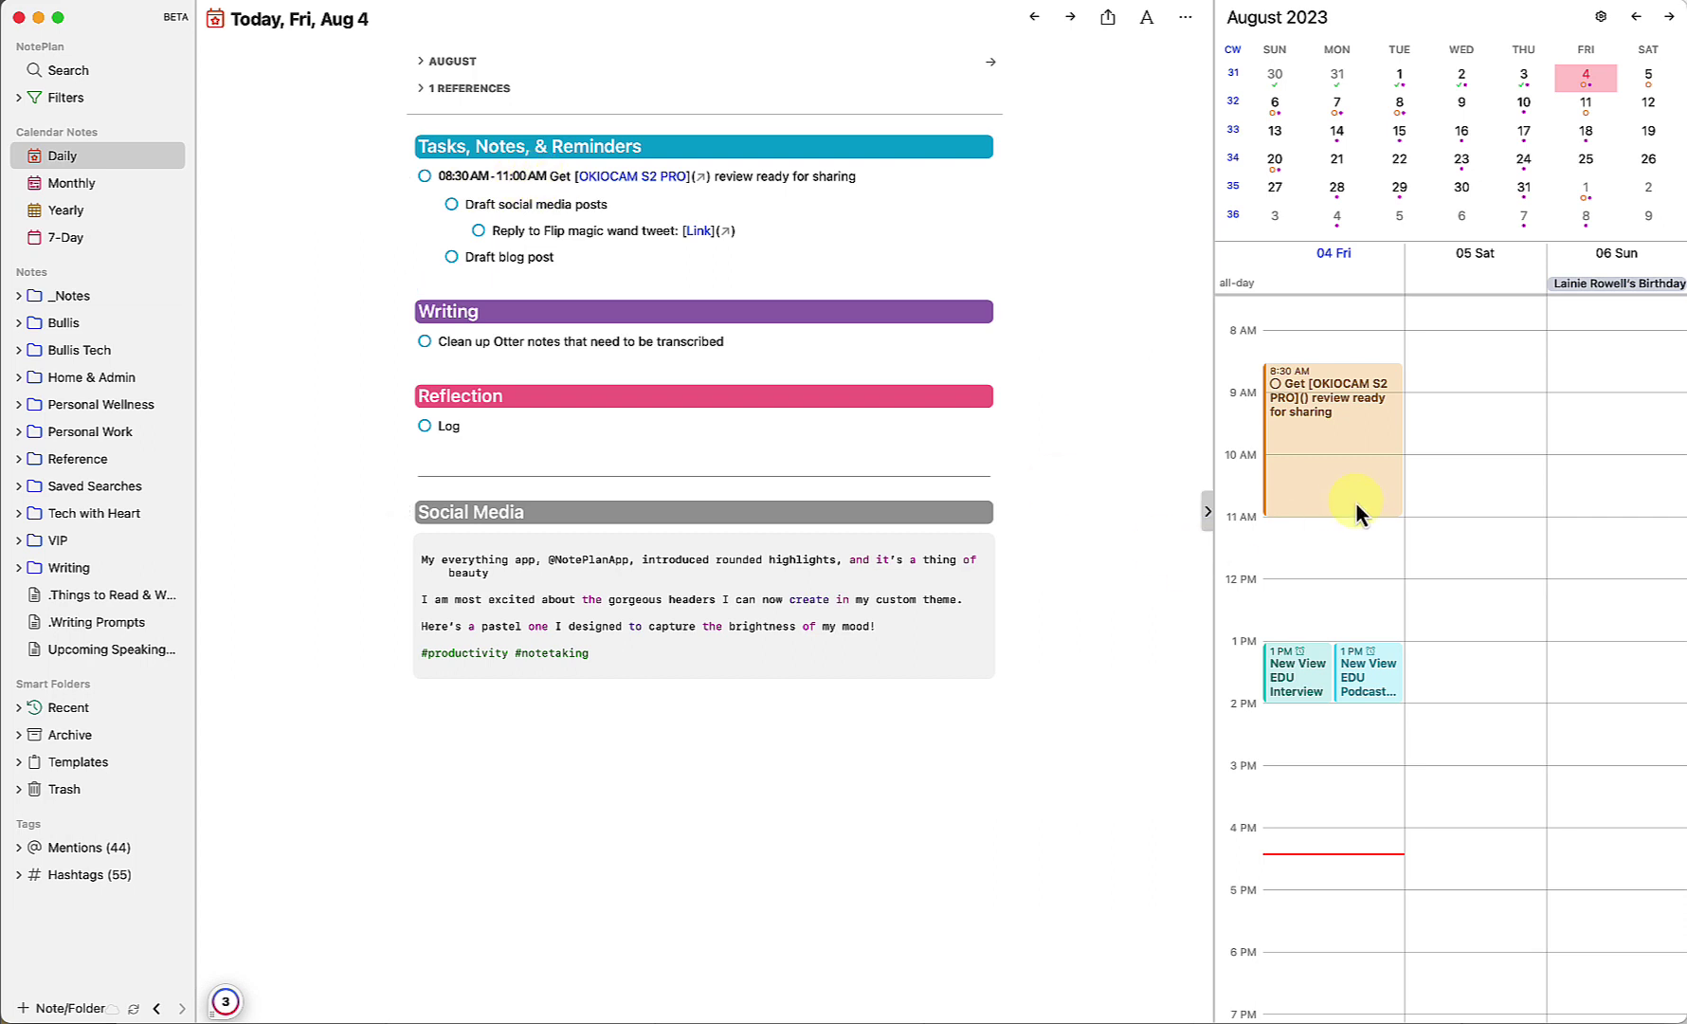
- Make the OKIOCAM review timeblock end at 10 AM and mark the task done
left_click_drag(437, 178, 547, 171)
left_click(565, 207)
left_click_drag(1370, 513, 1360, 456)
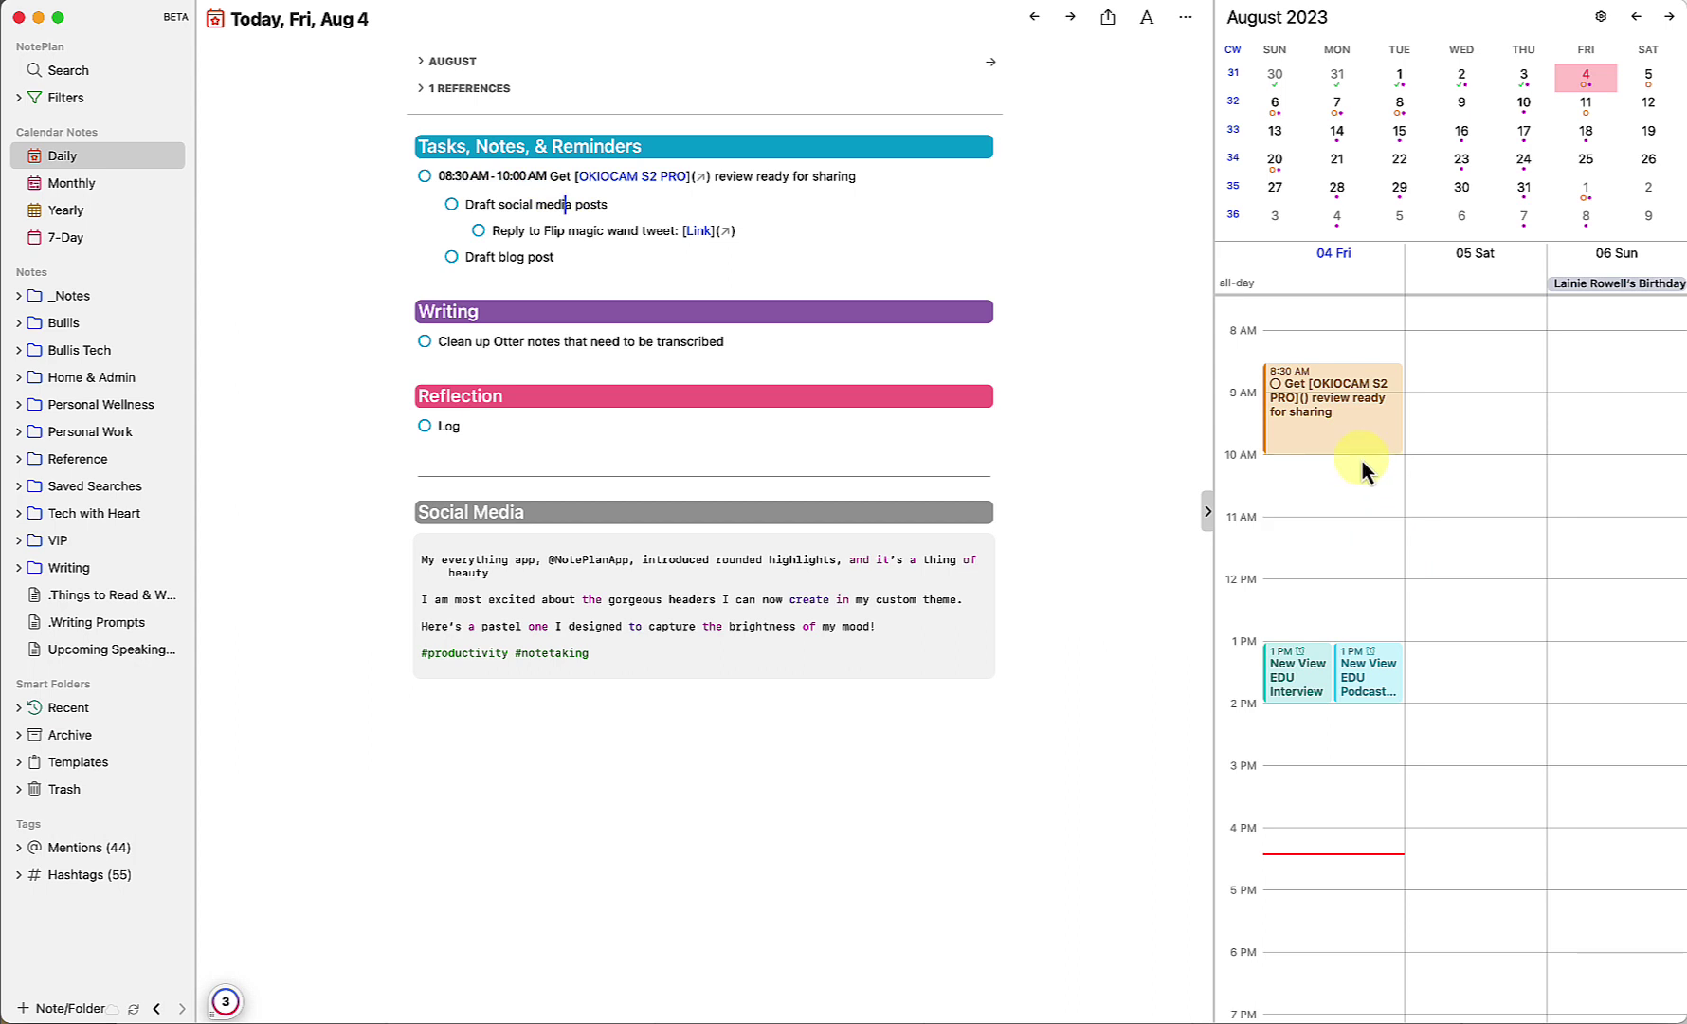
left_click(425, 175)
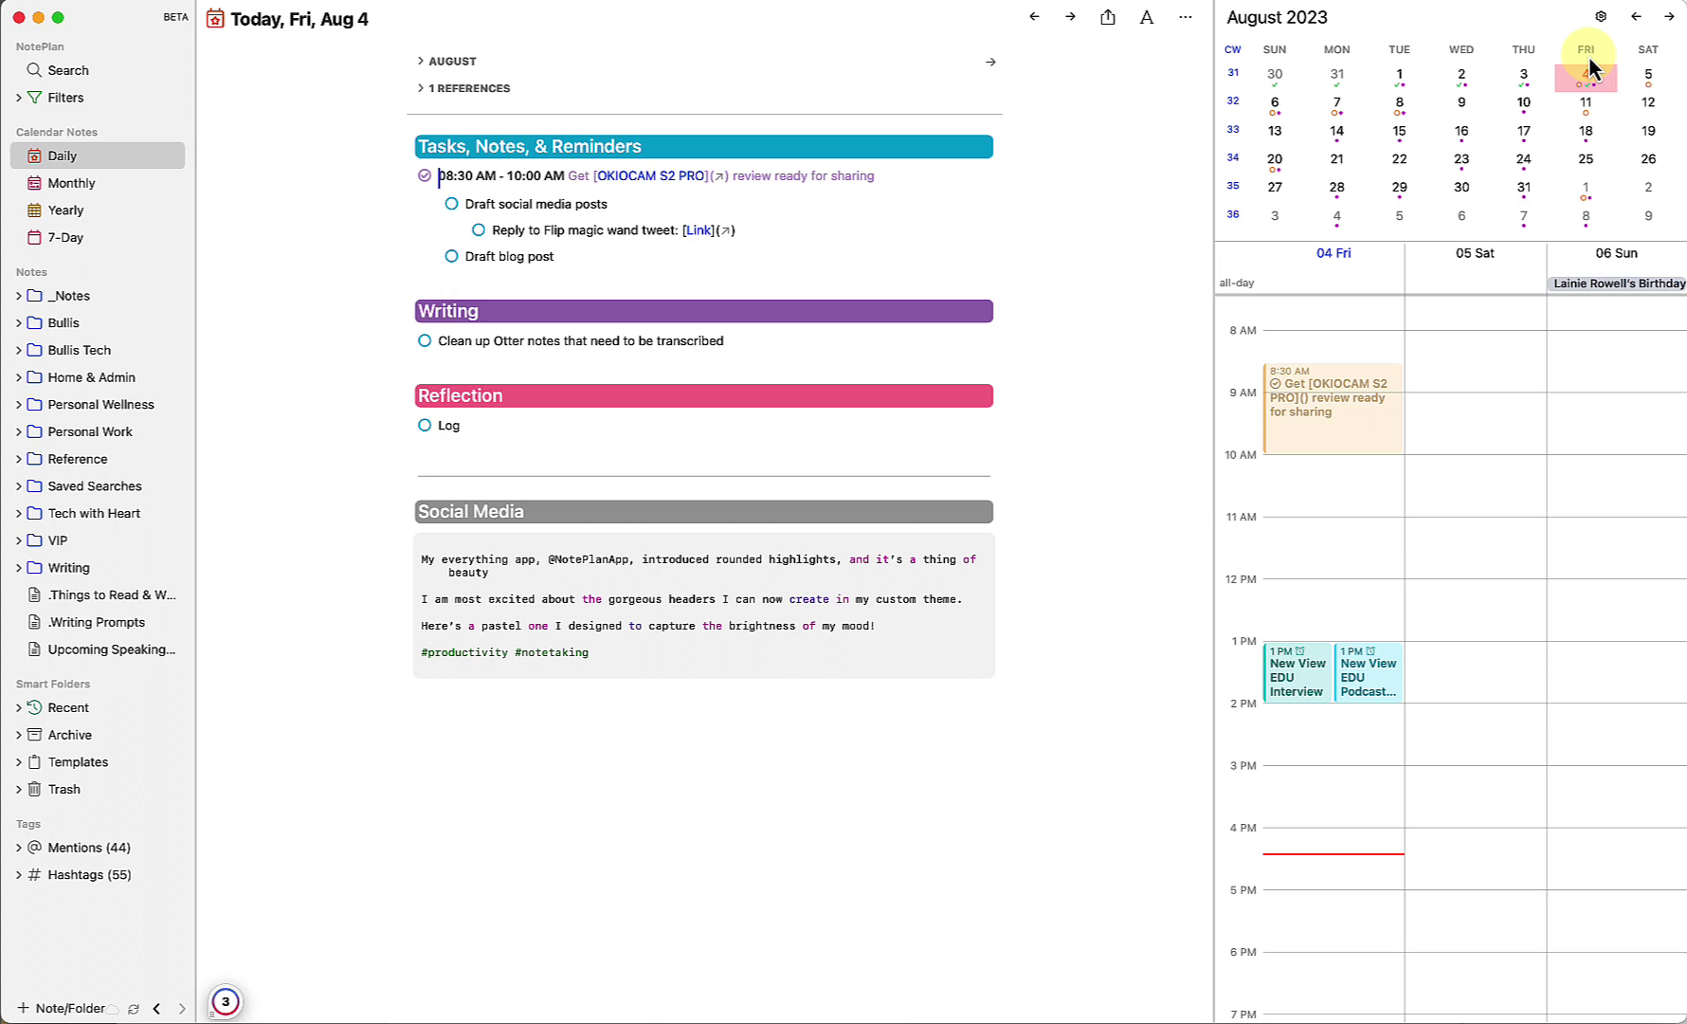
- Drag the Writing and Reflection block into an Aug 12 side pane, then undo and close the pane
left_click(1649, 105)
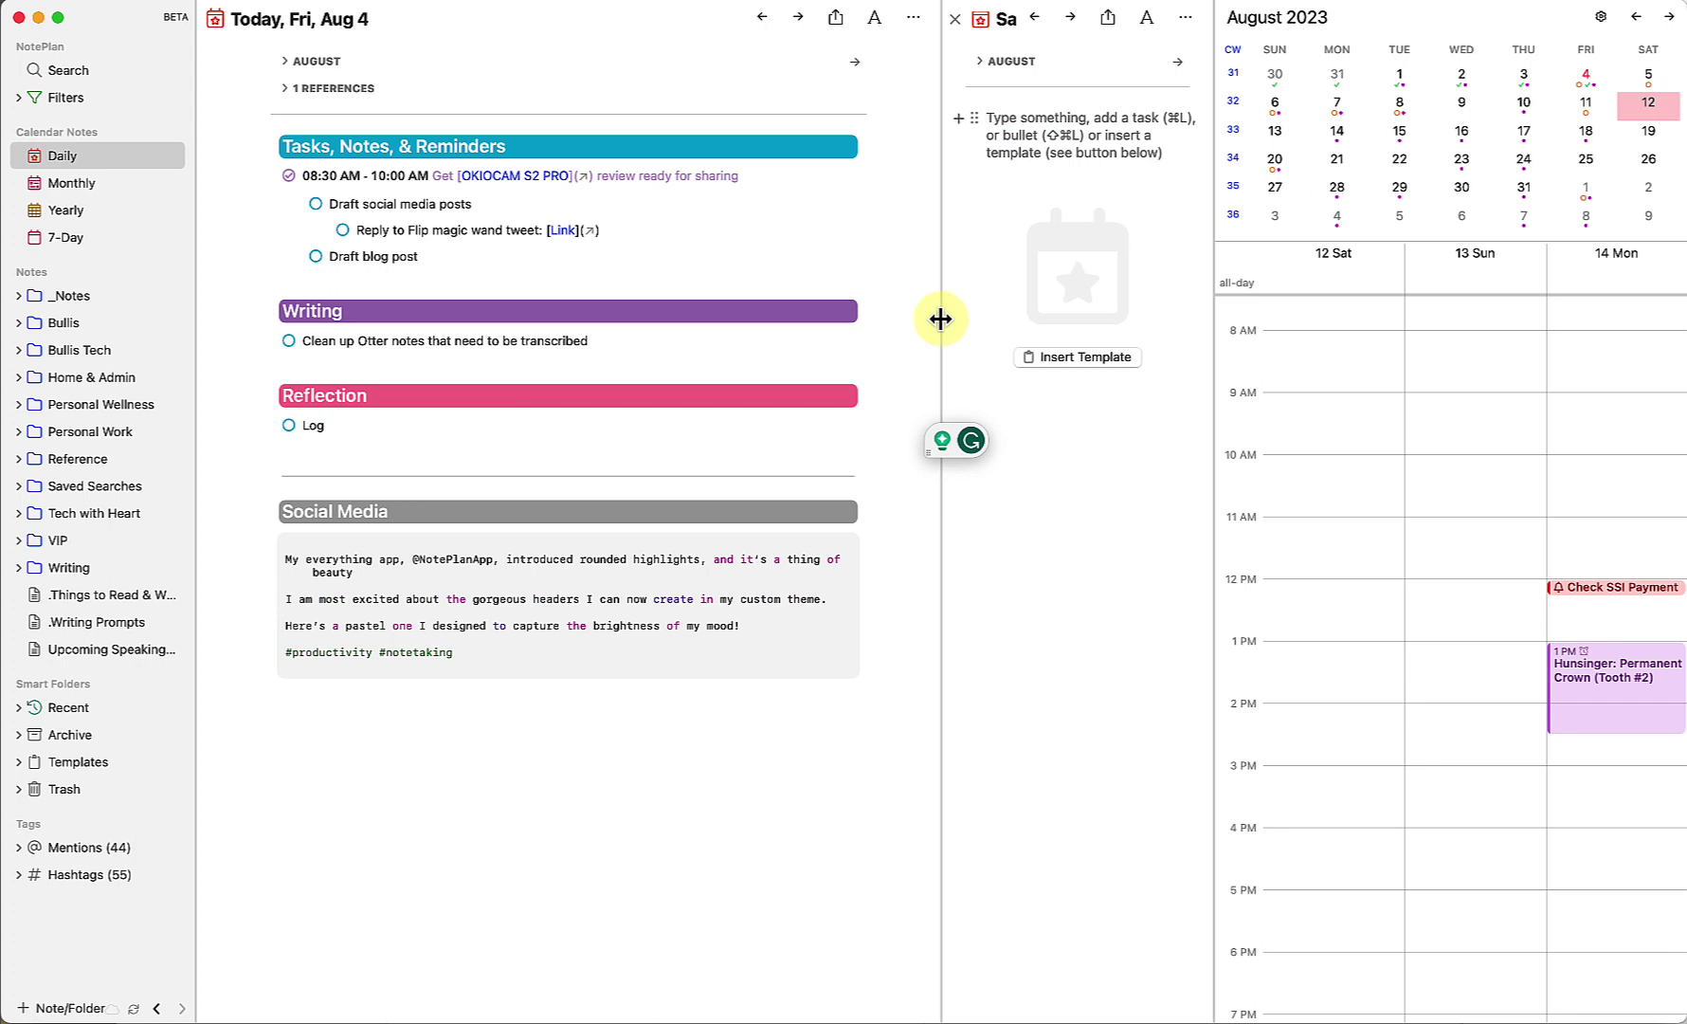
left_click_drag(940, 319, 726, 320)
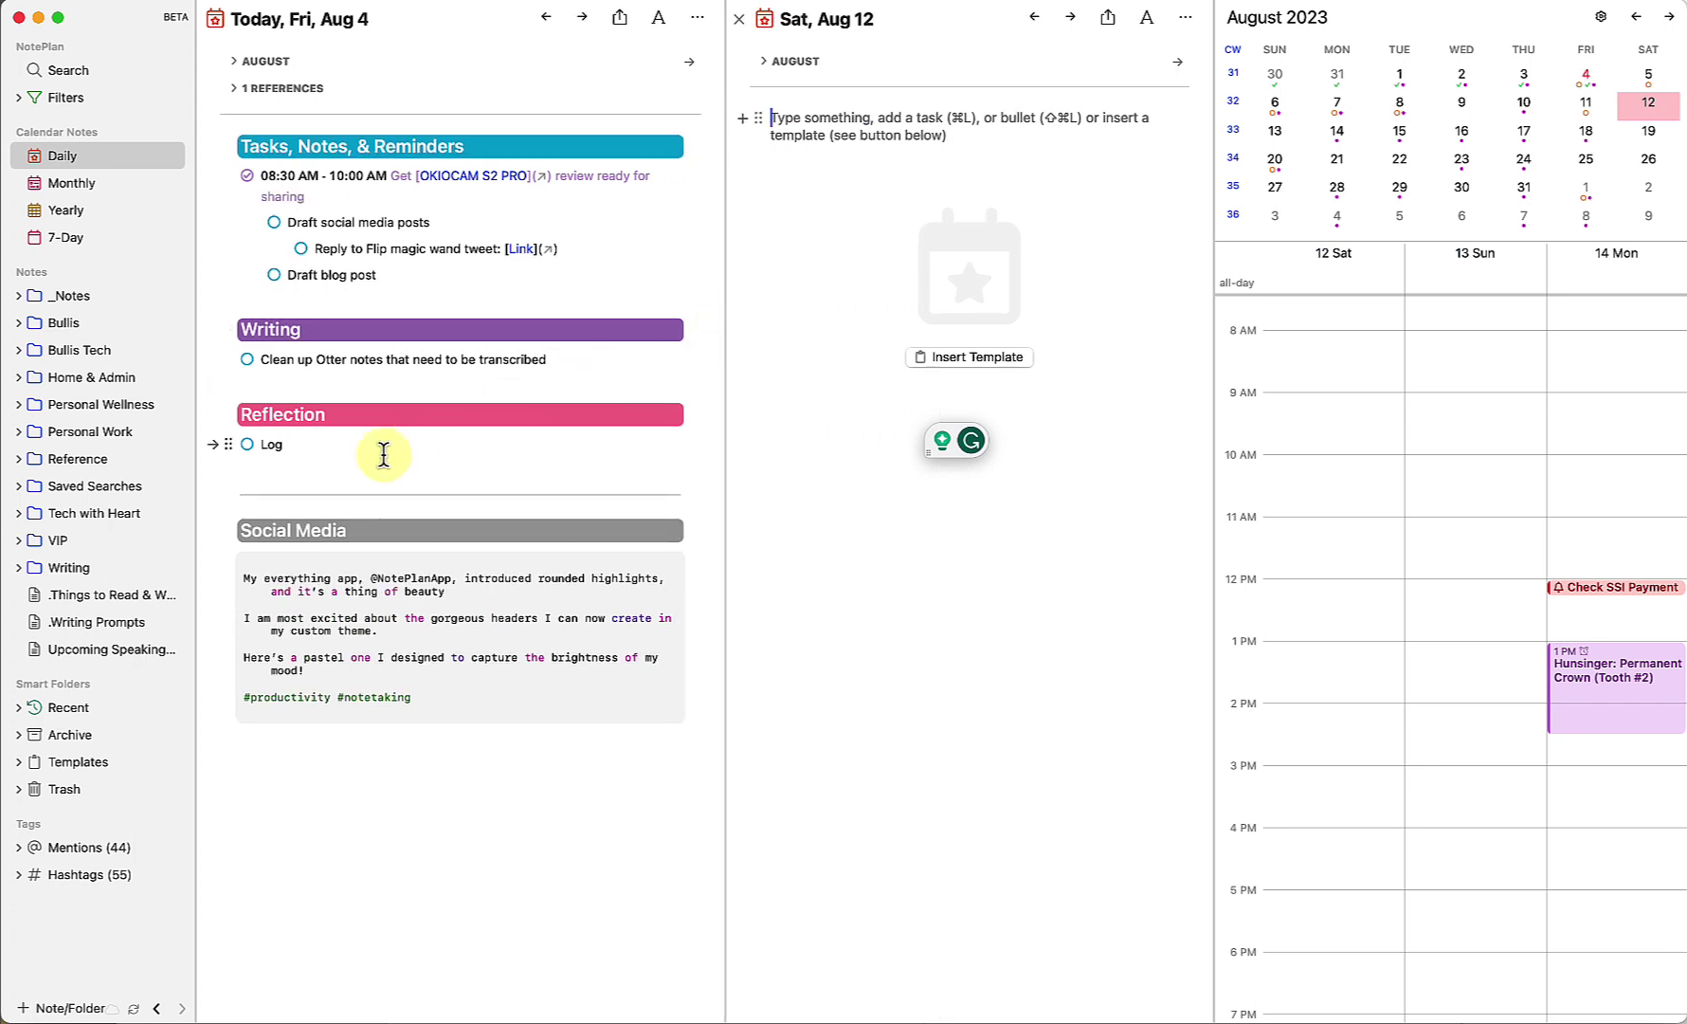
left_click_drag(384, 455, 884, 221)
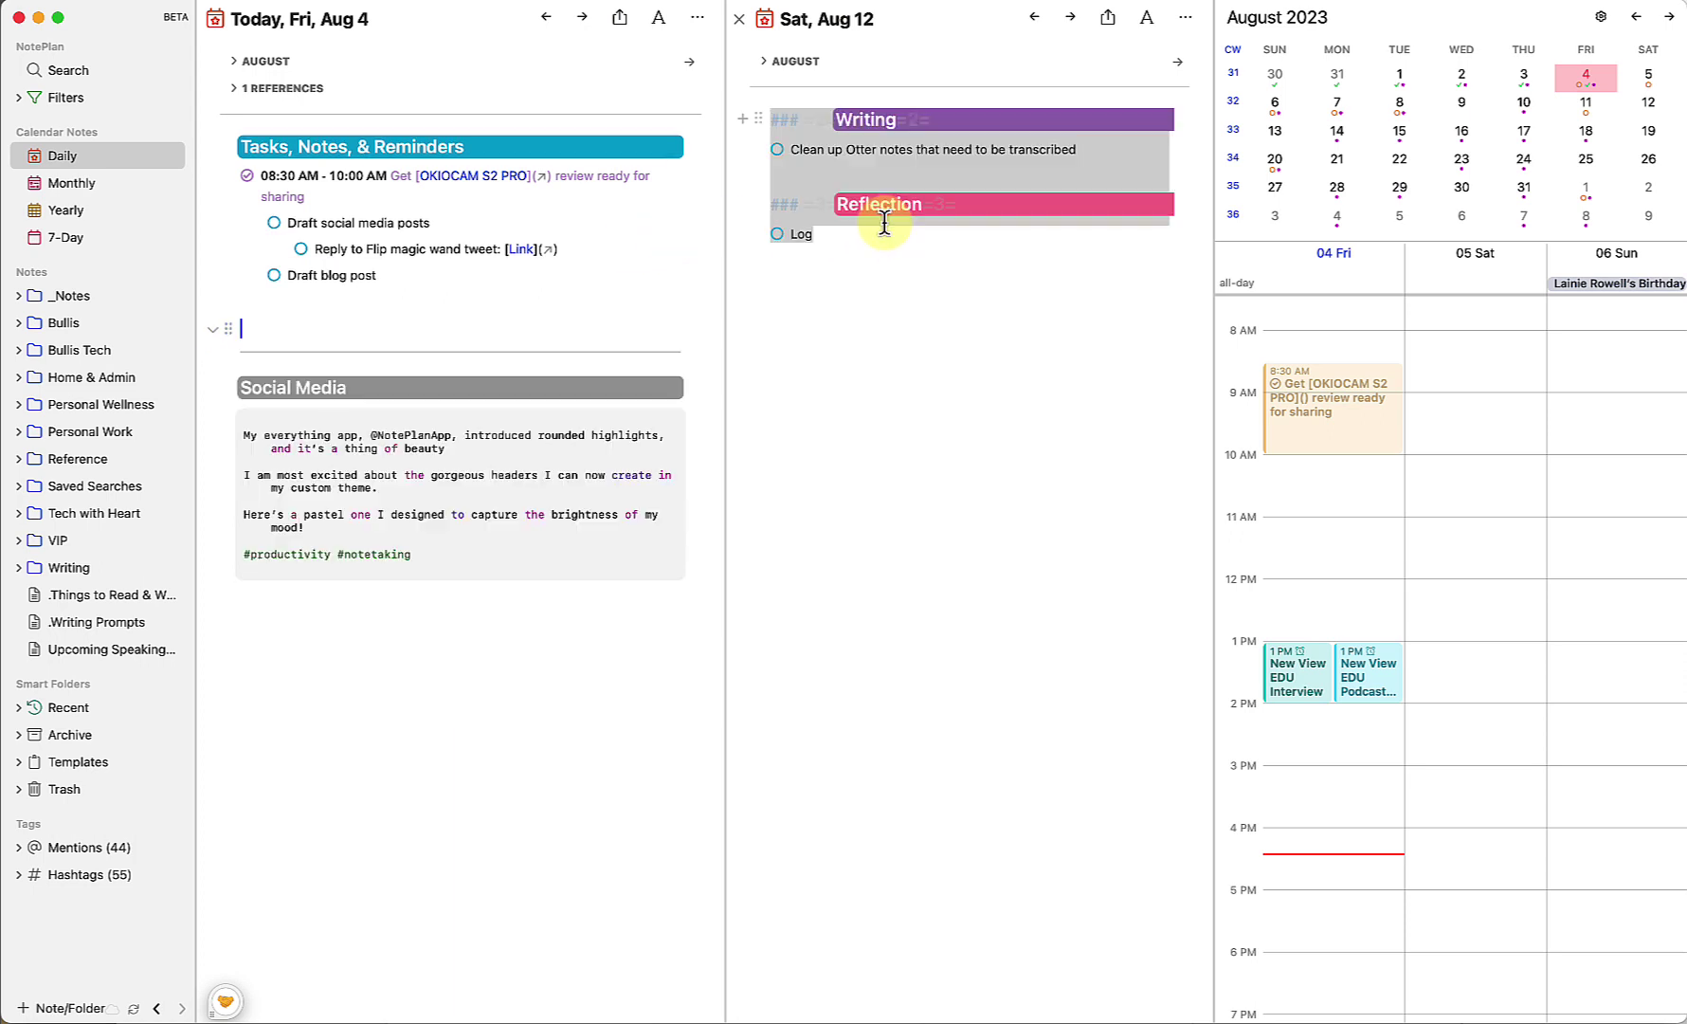
left_click(908, 308)
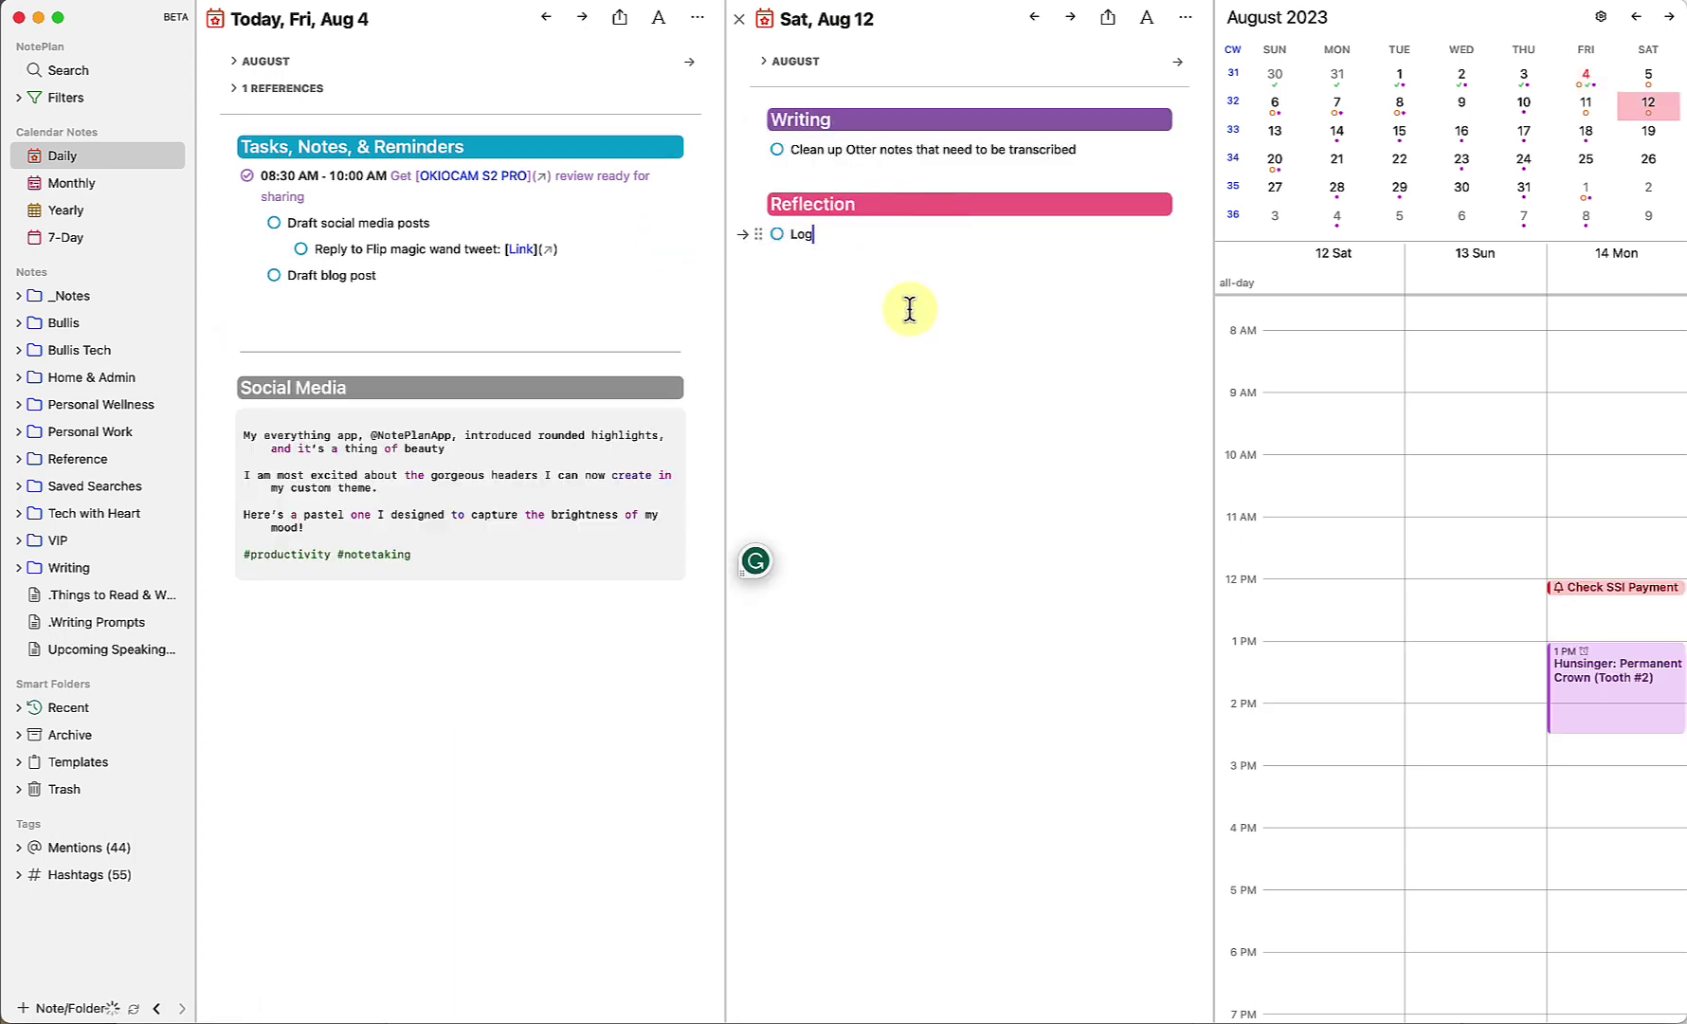
key("super+z")
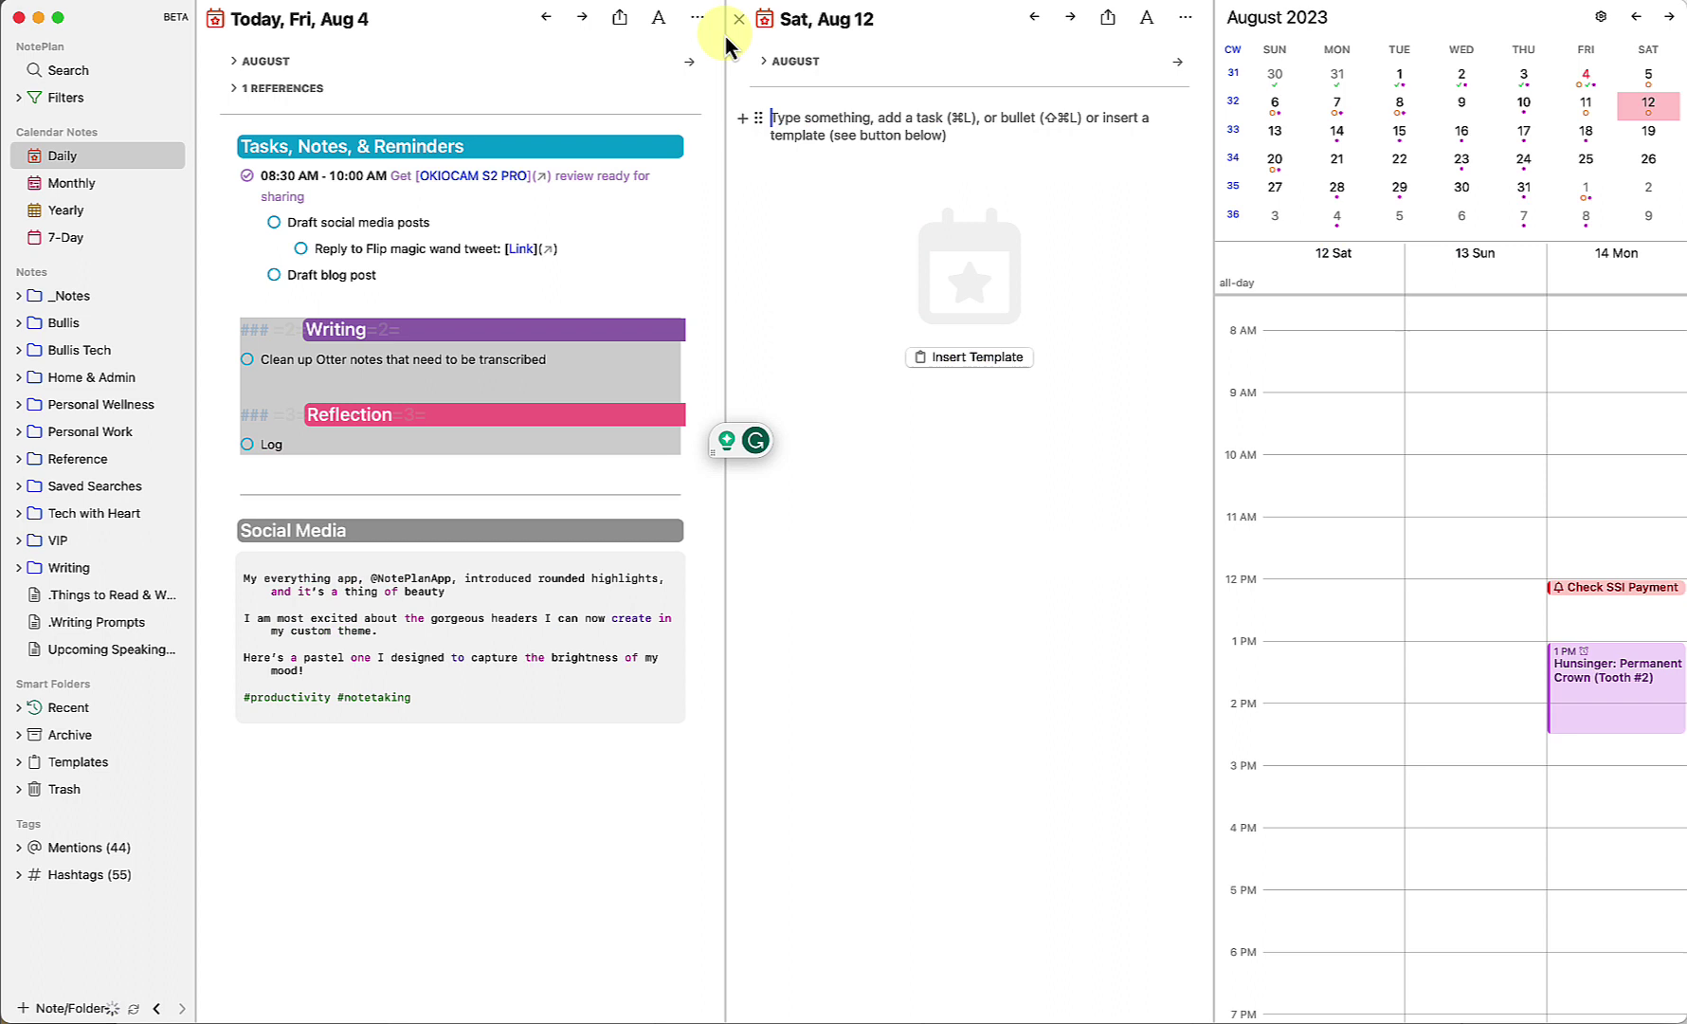
left_click(739, 21)
- Copy the Writing heading and its task to another day via the mini-calendar
left_click(744, 299)
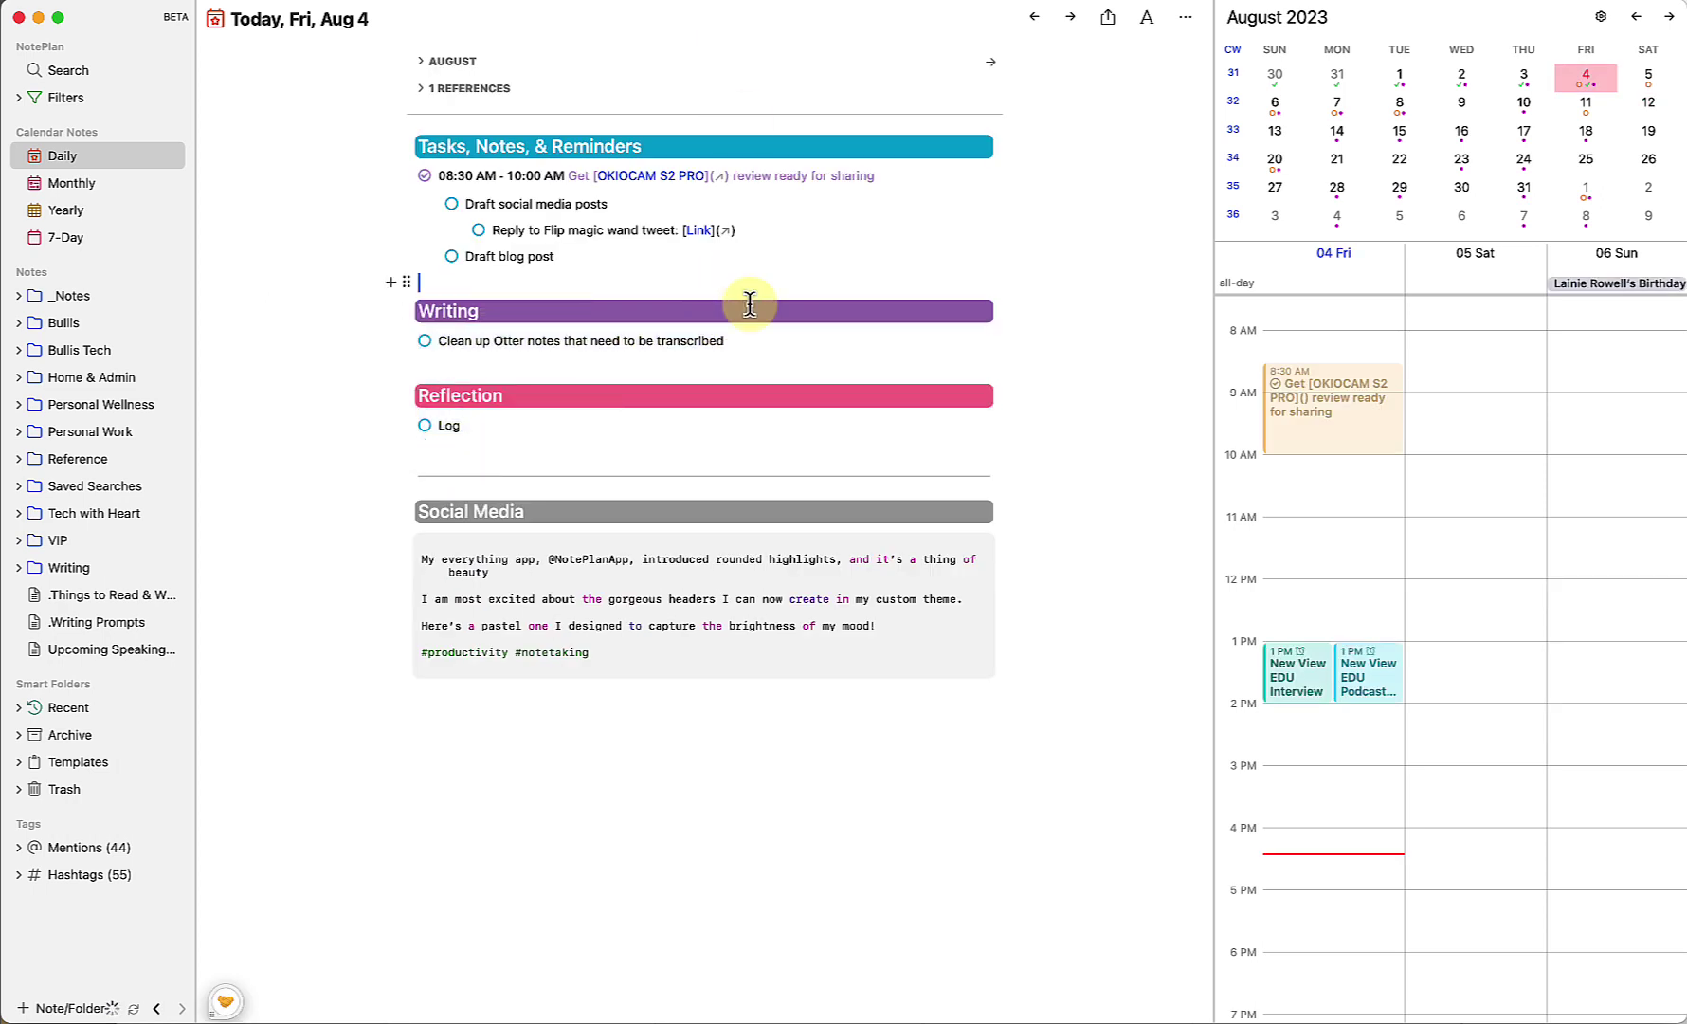
left_click_drag(811, 353, 1277, 138)
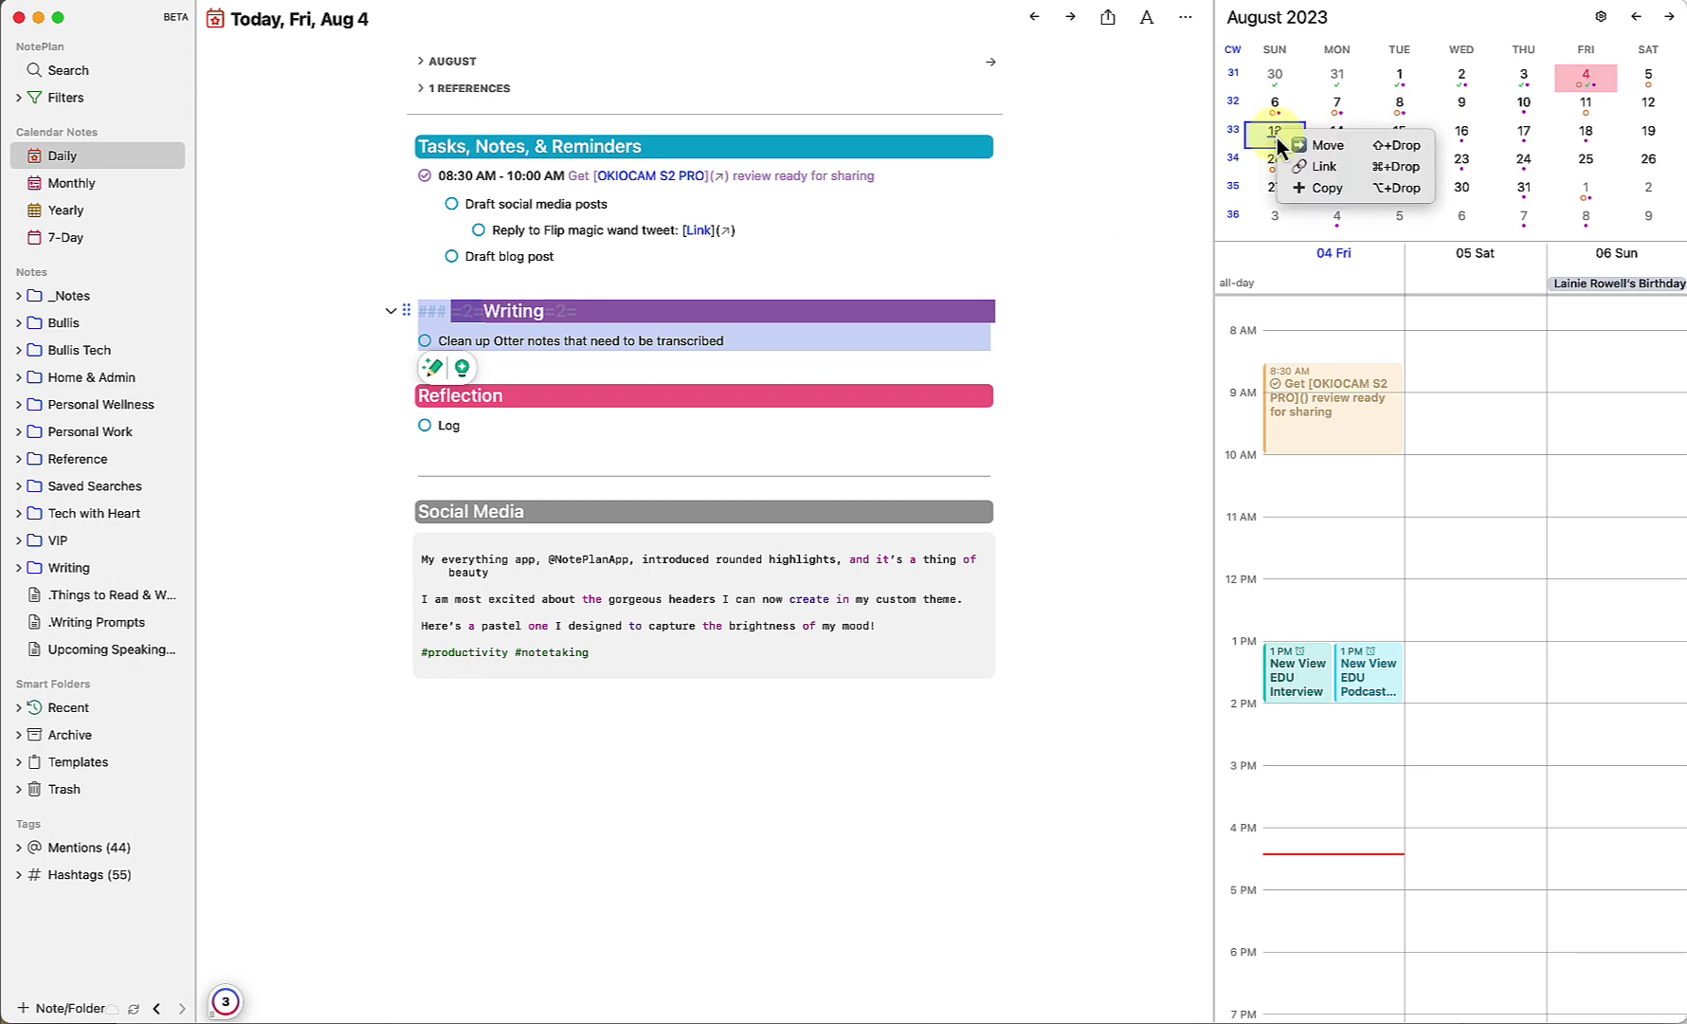
left_click(1332, 196)
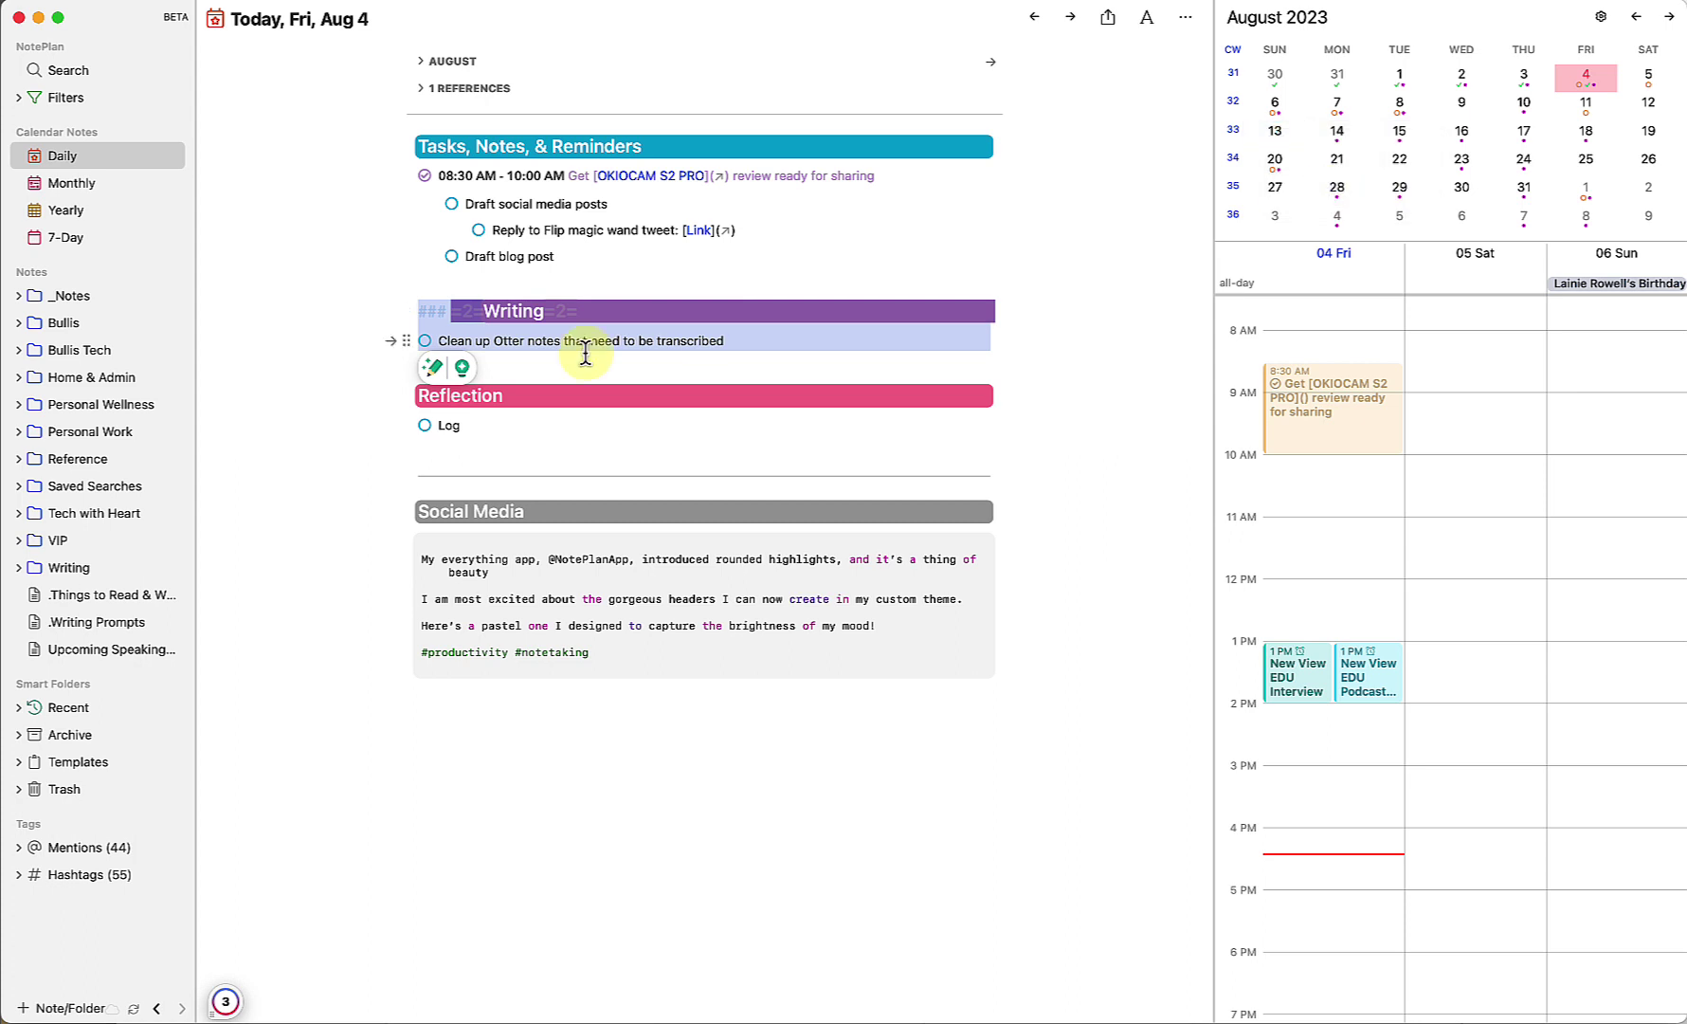
left_click(606, 442)
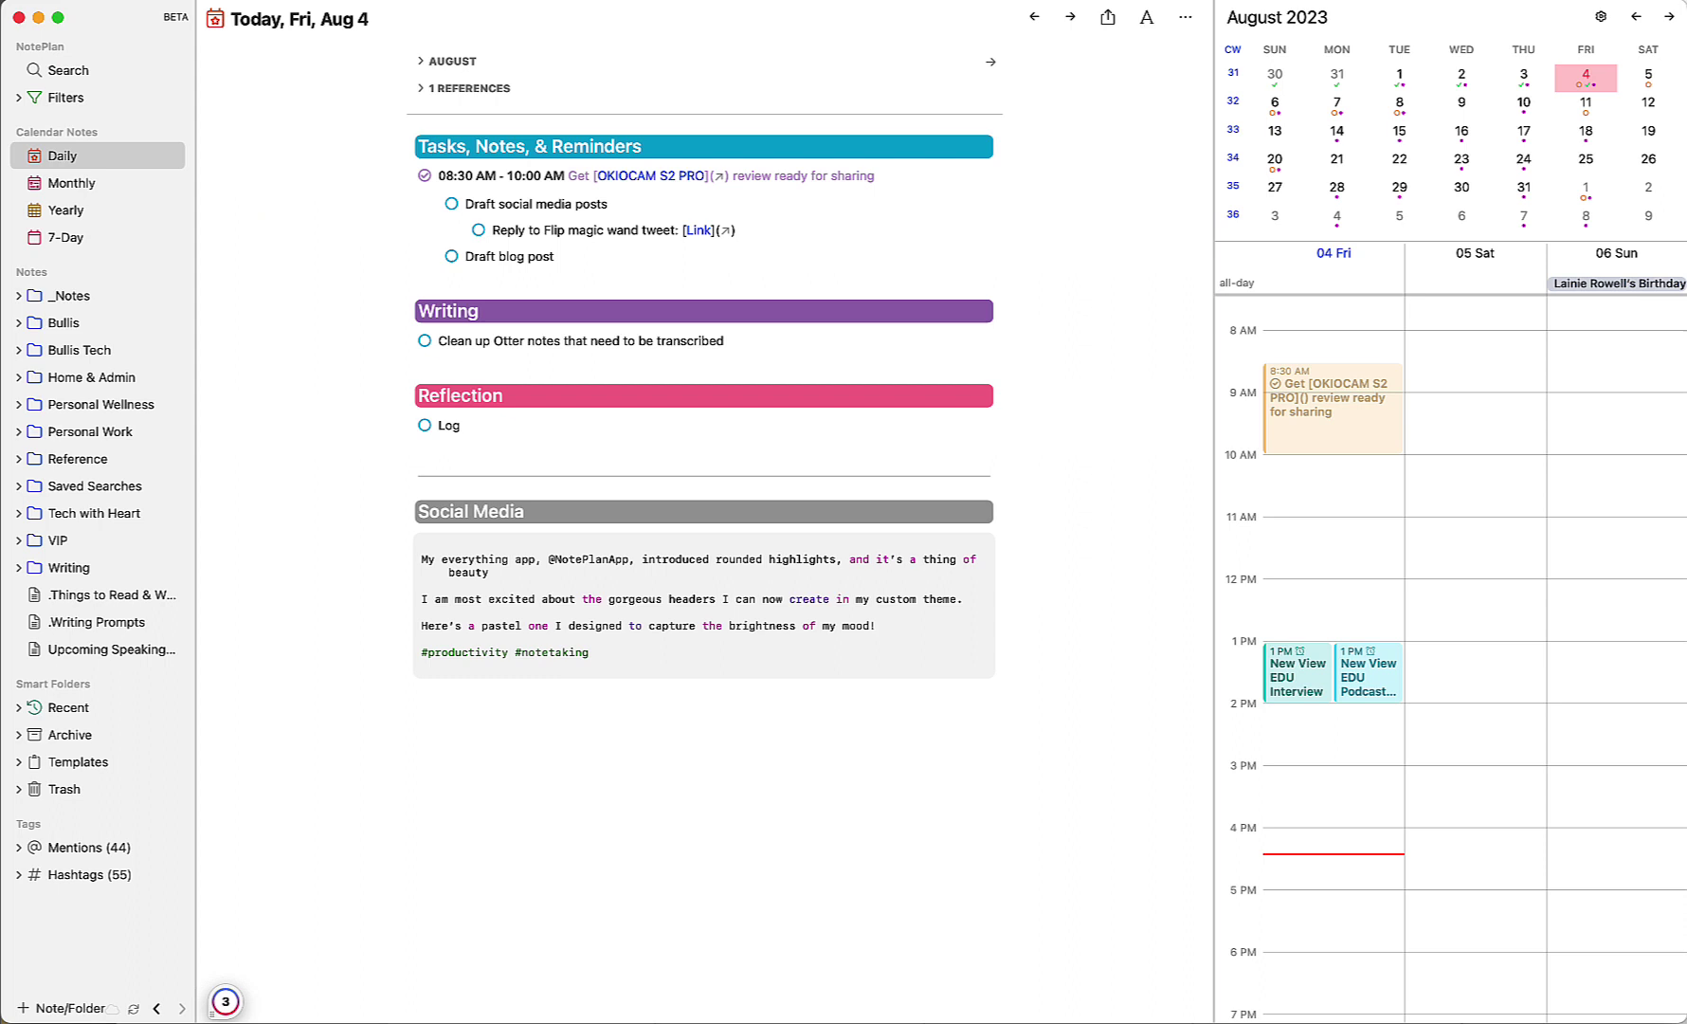
- From Preferences, open the Pastels August 2023 theme JSON and move its window right
left_click(95, 0)
left_click(102, 31)
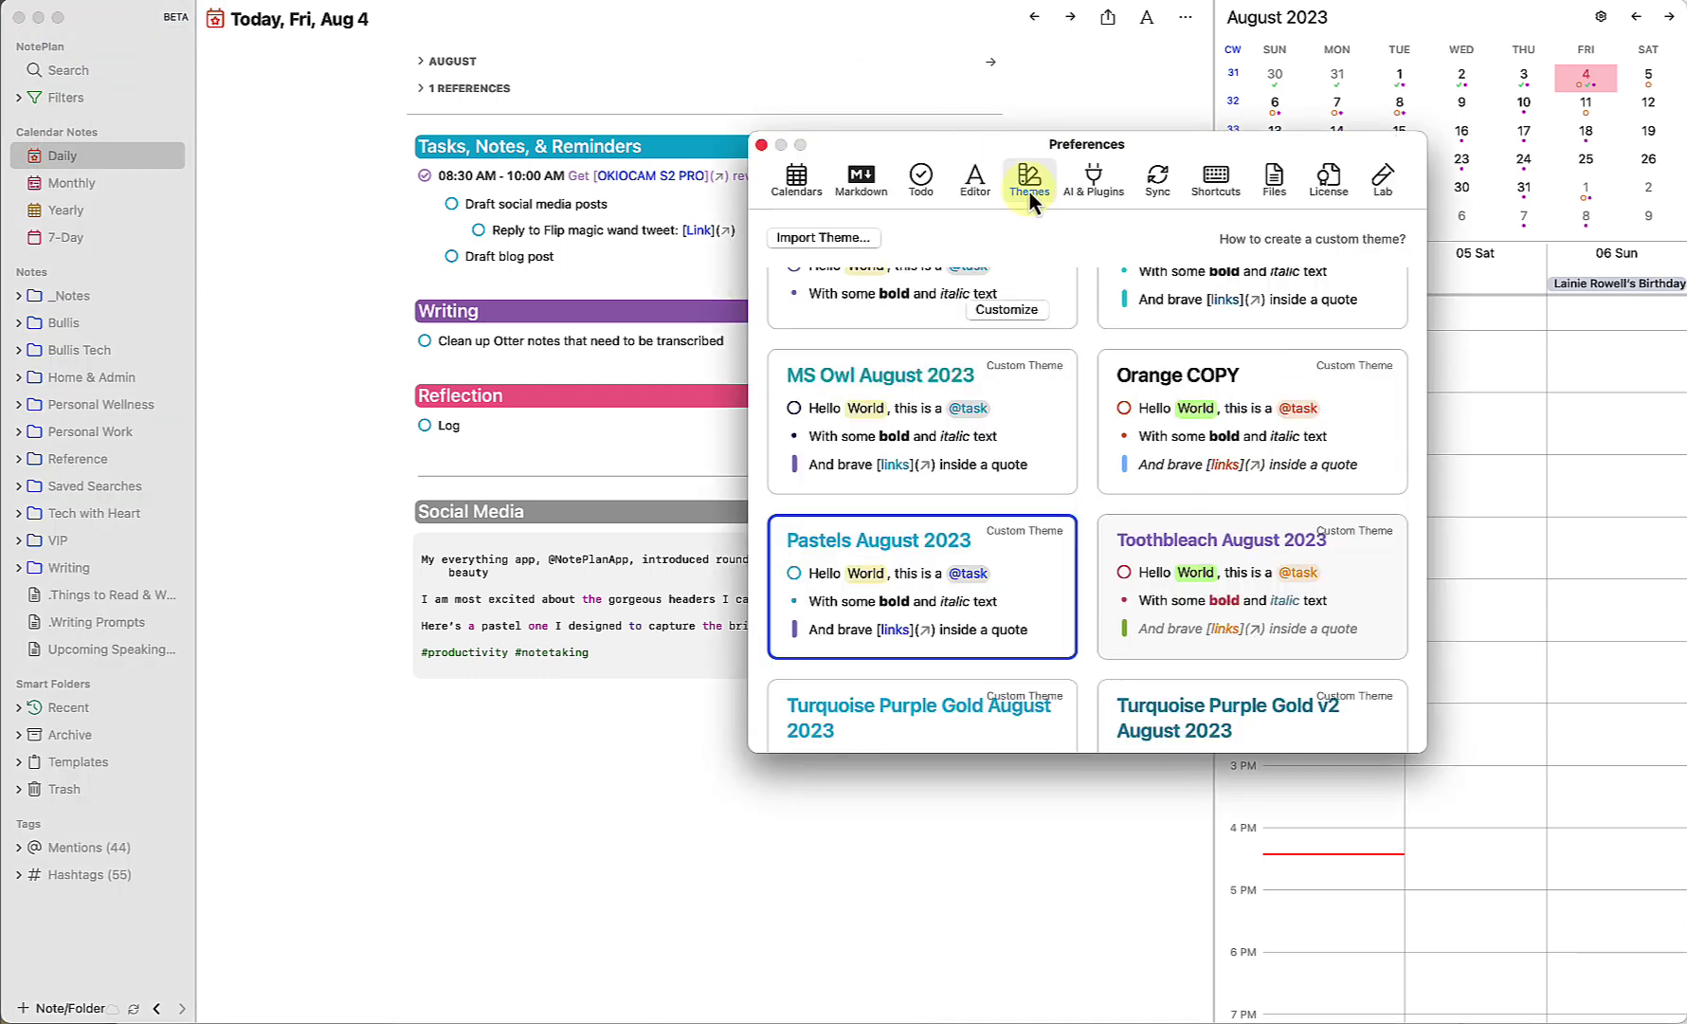
left_click(1004, 641)
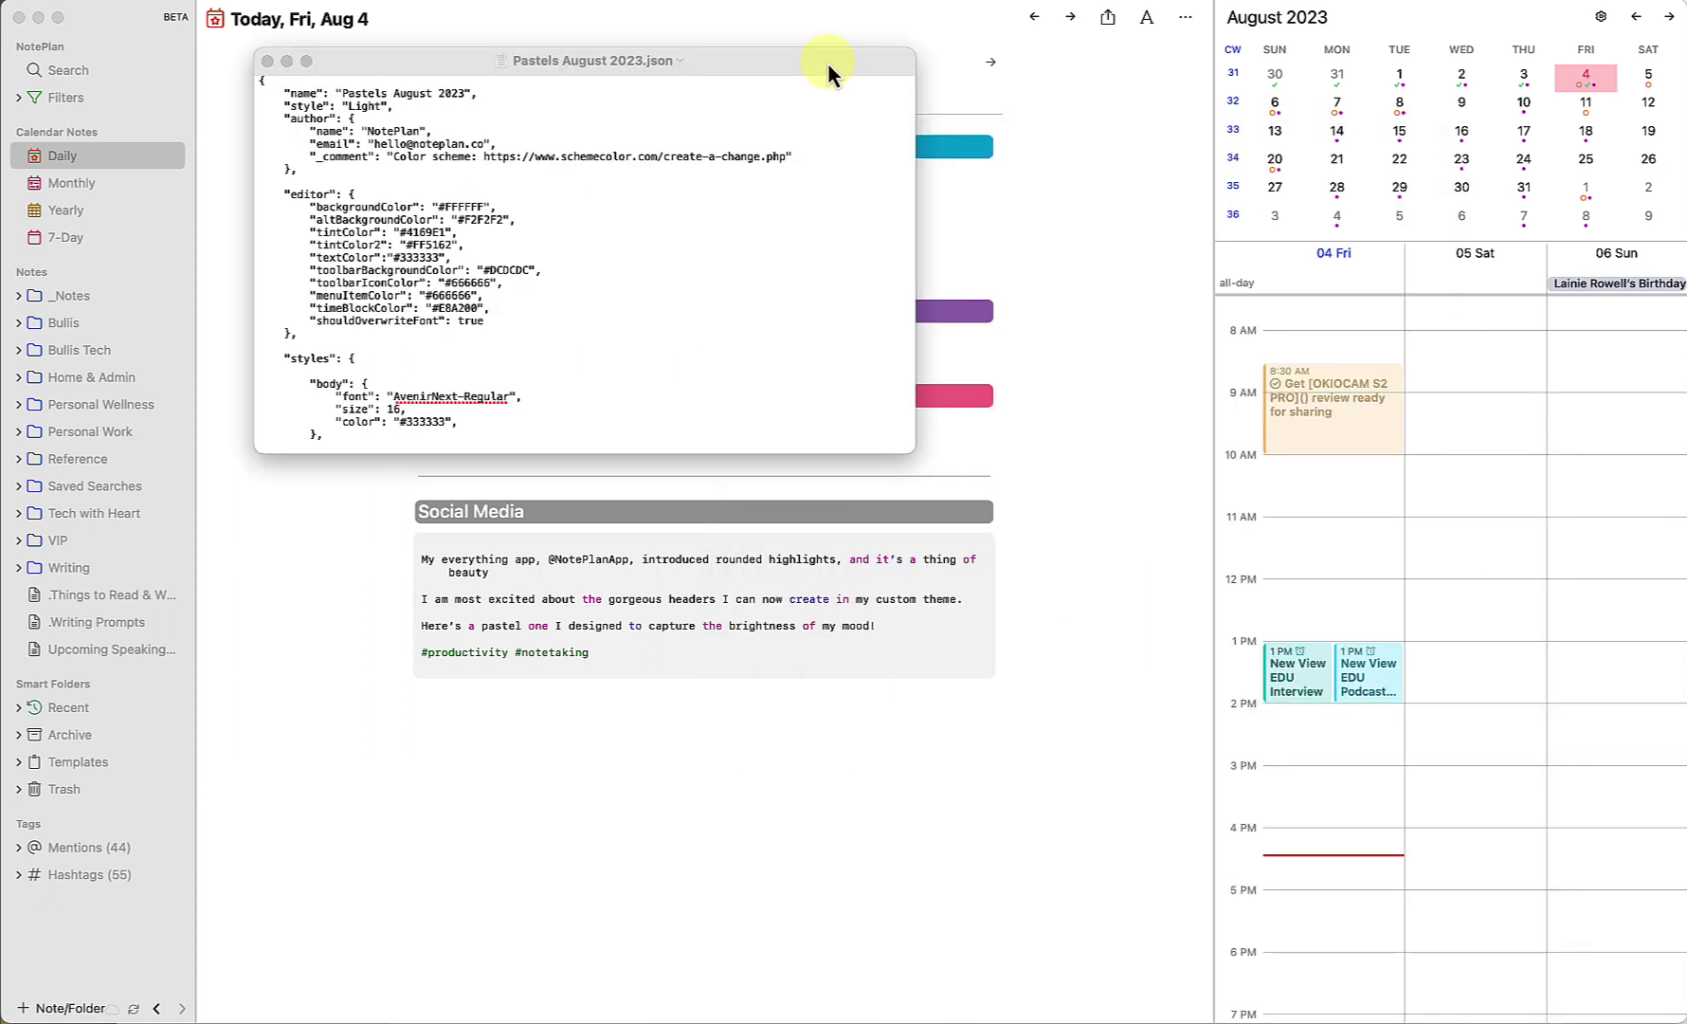
left_click_drag(827, 65, 1601, 113)
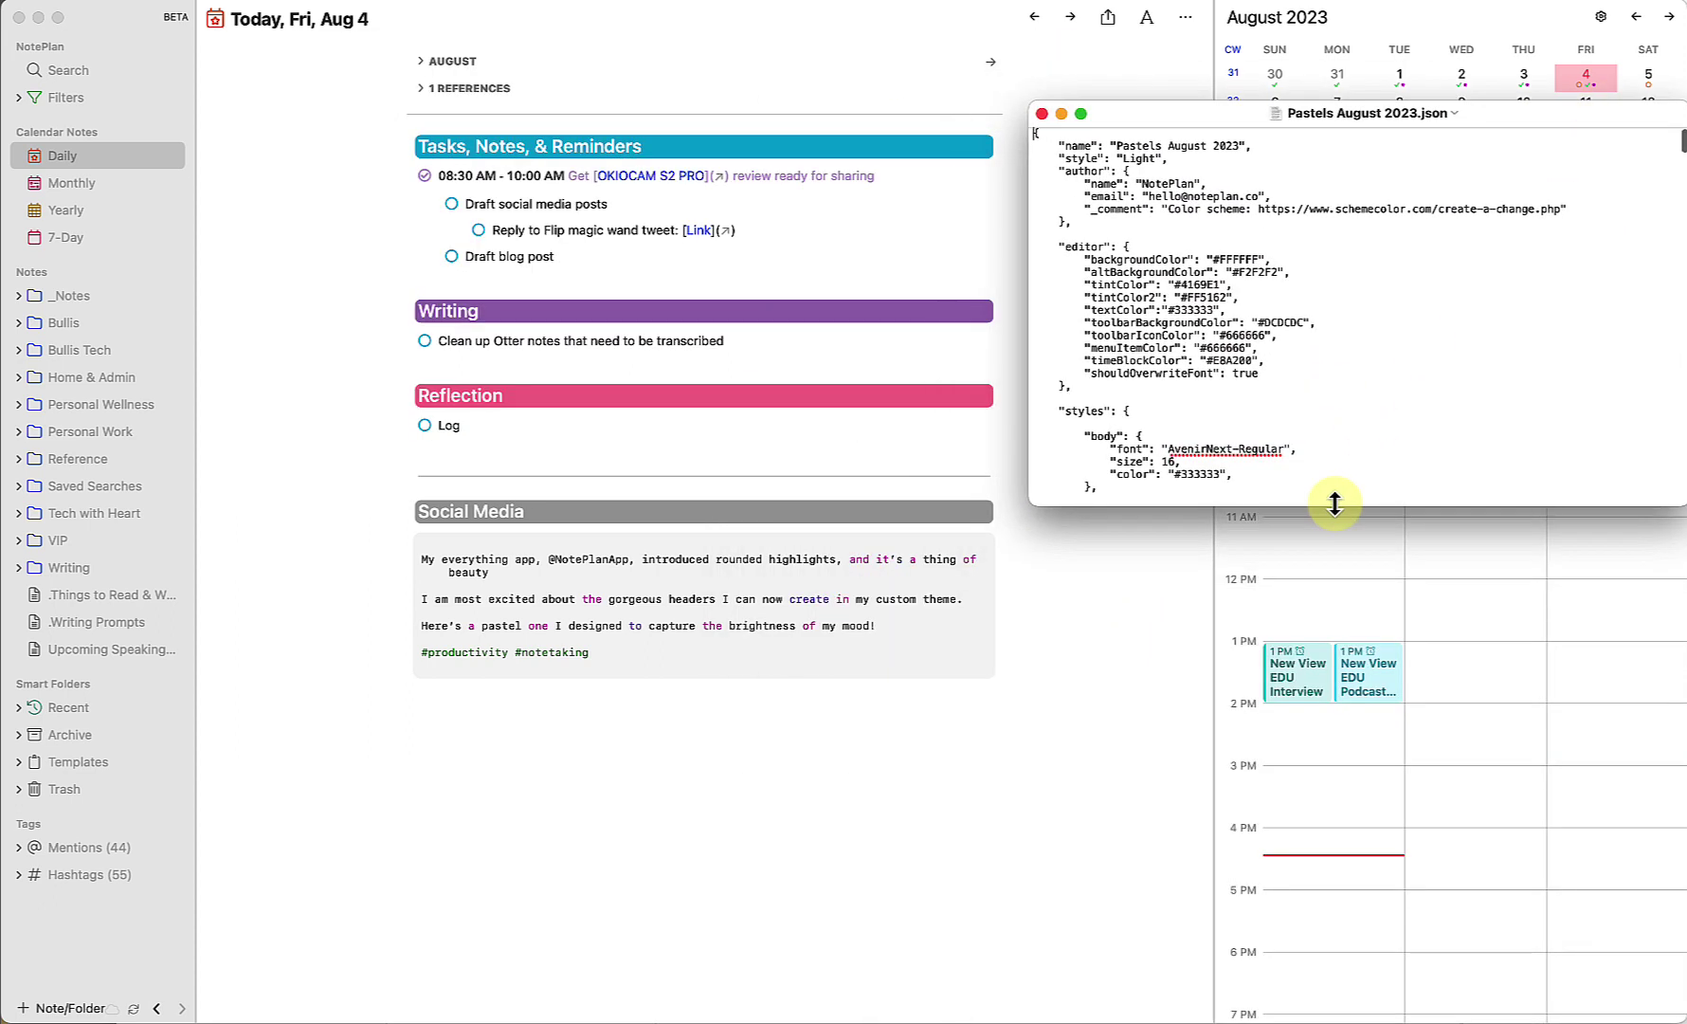
- Stretch the Pastels August 2023.json window to full height, scroll it, and switch between it and NotePlan
left_click_drag(1329, 502, 1325, 997)
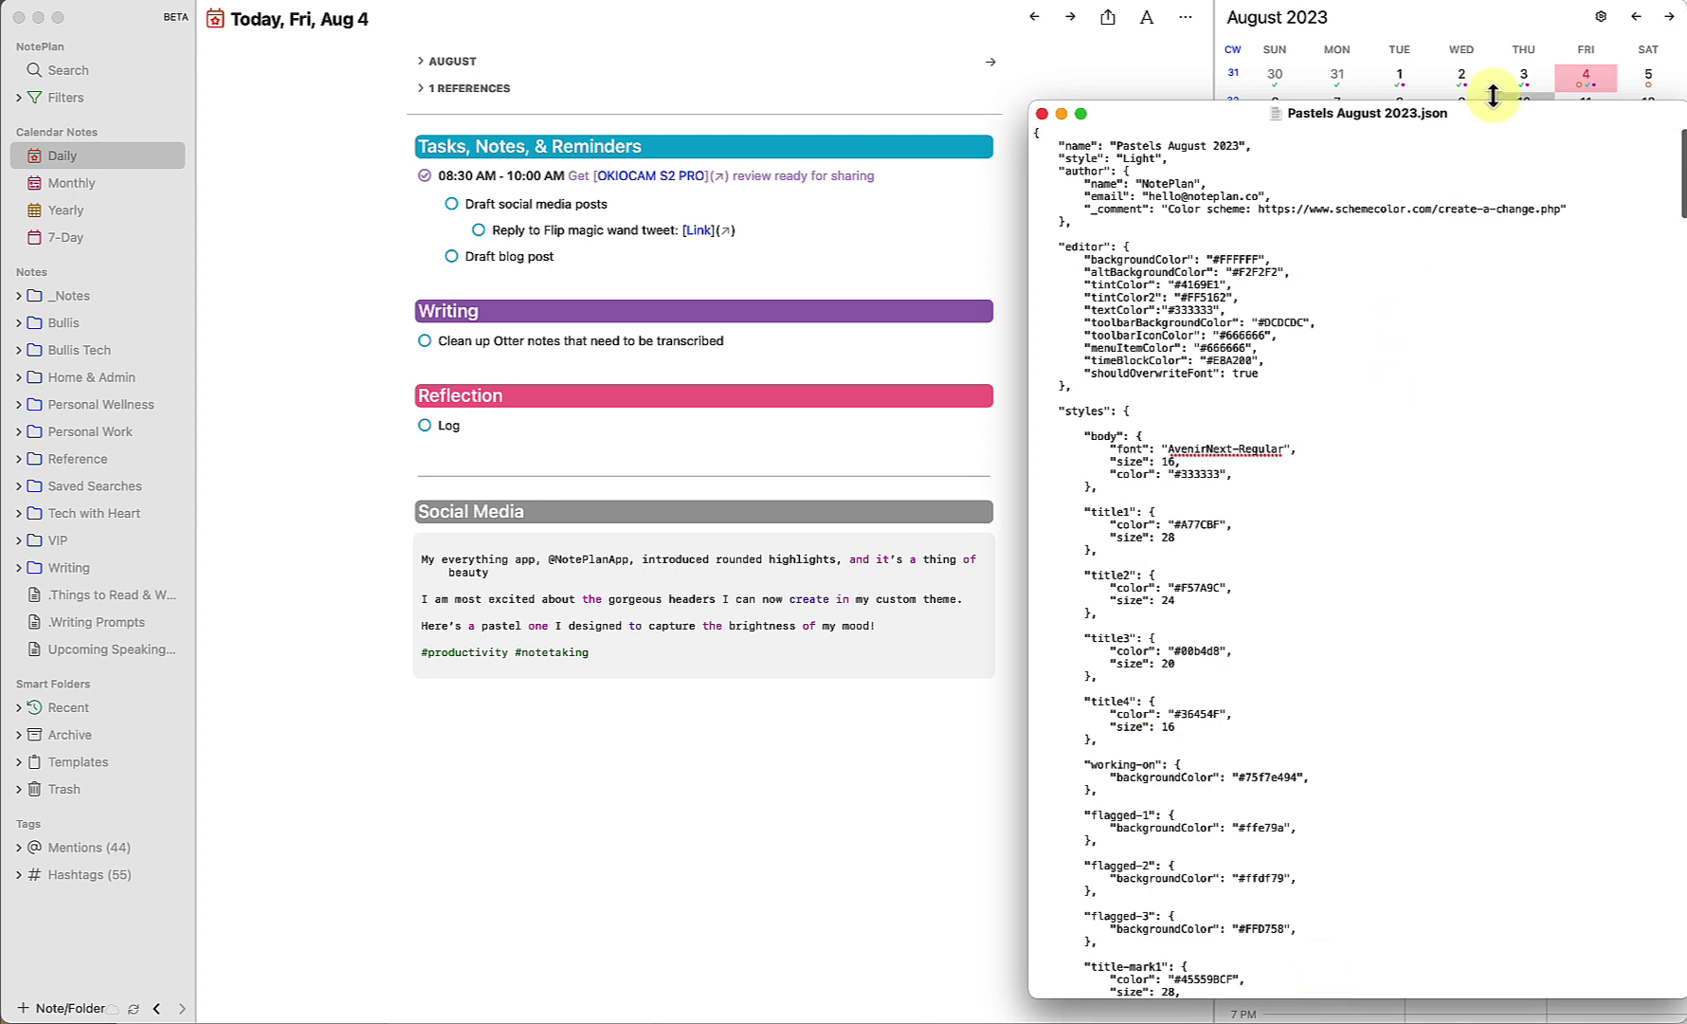
left_click_drag(1491, 102, 1490, 8)
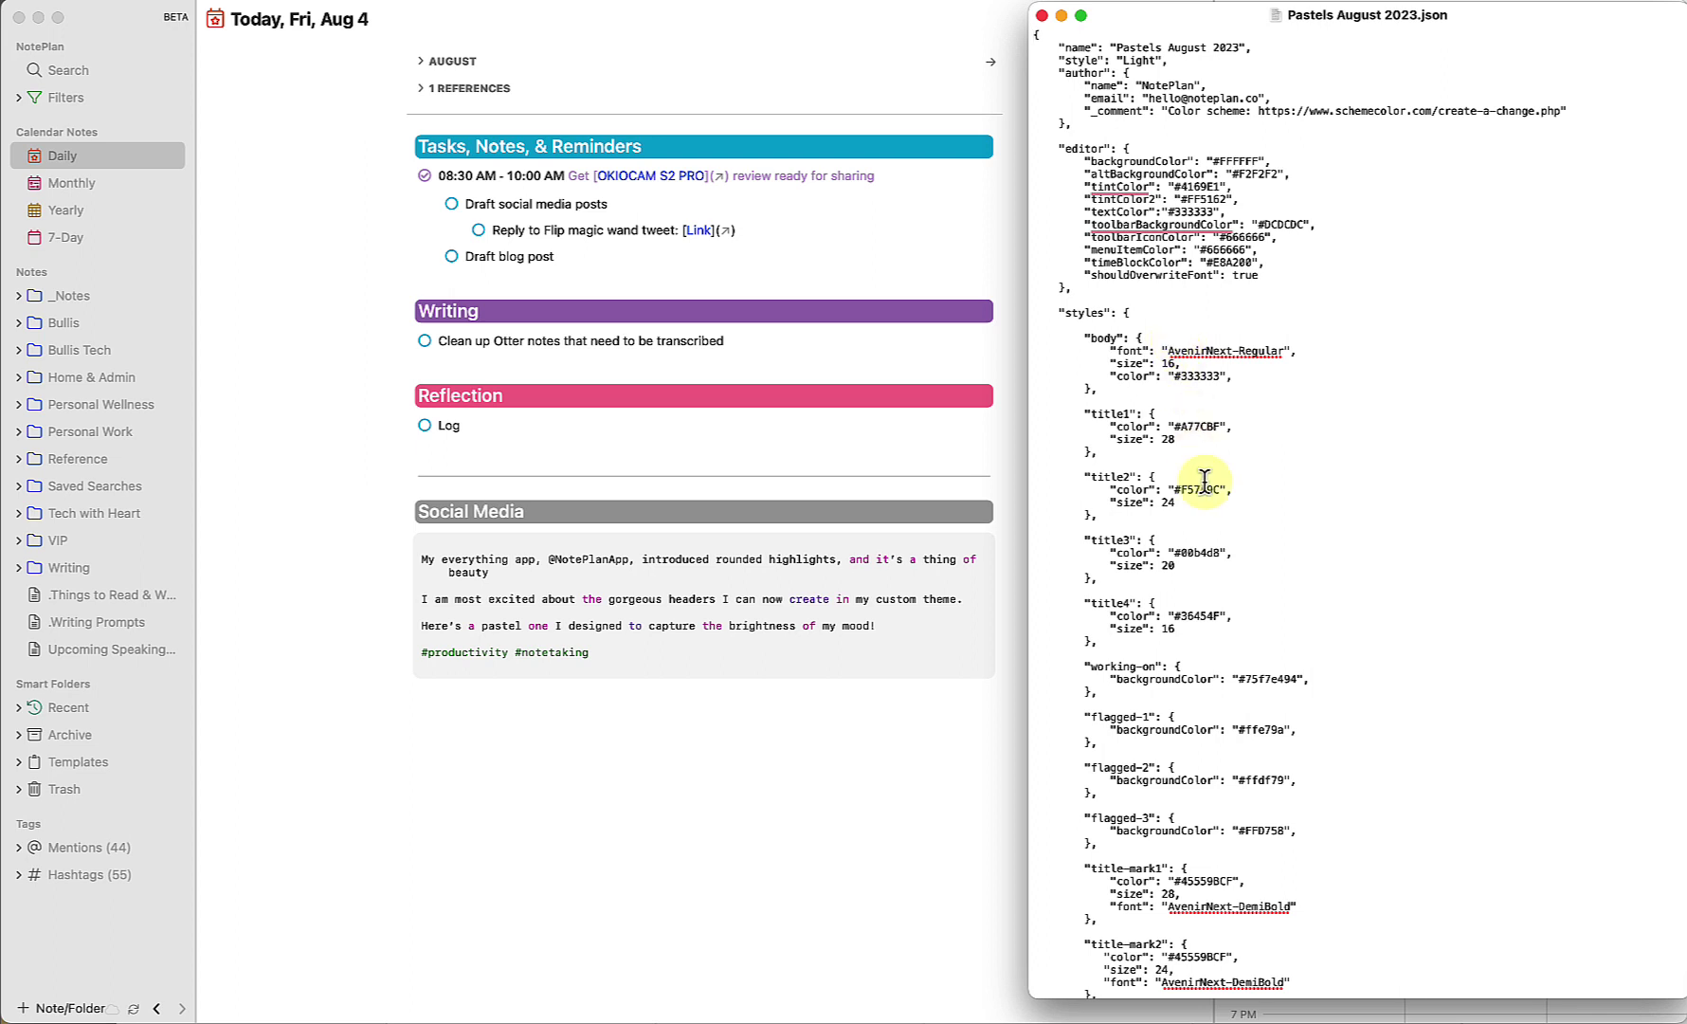
scroll(1208, 479, "down", 3)
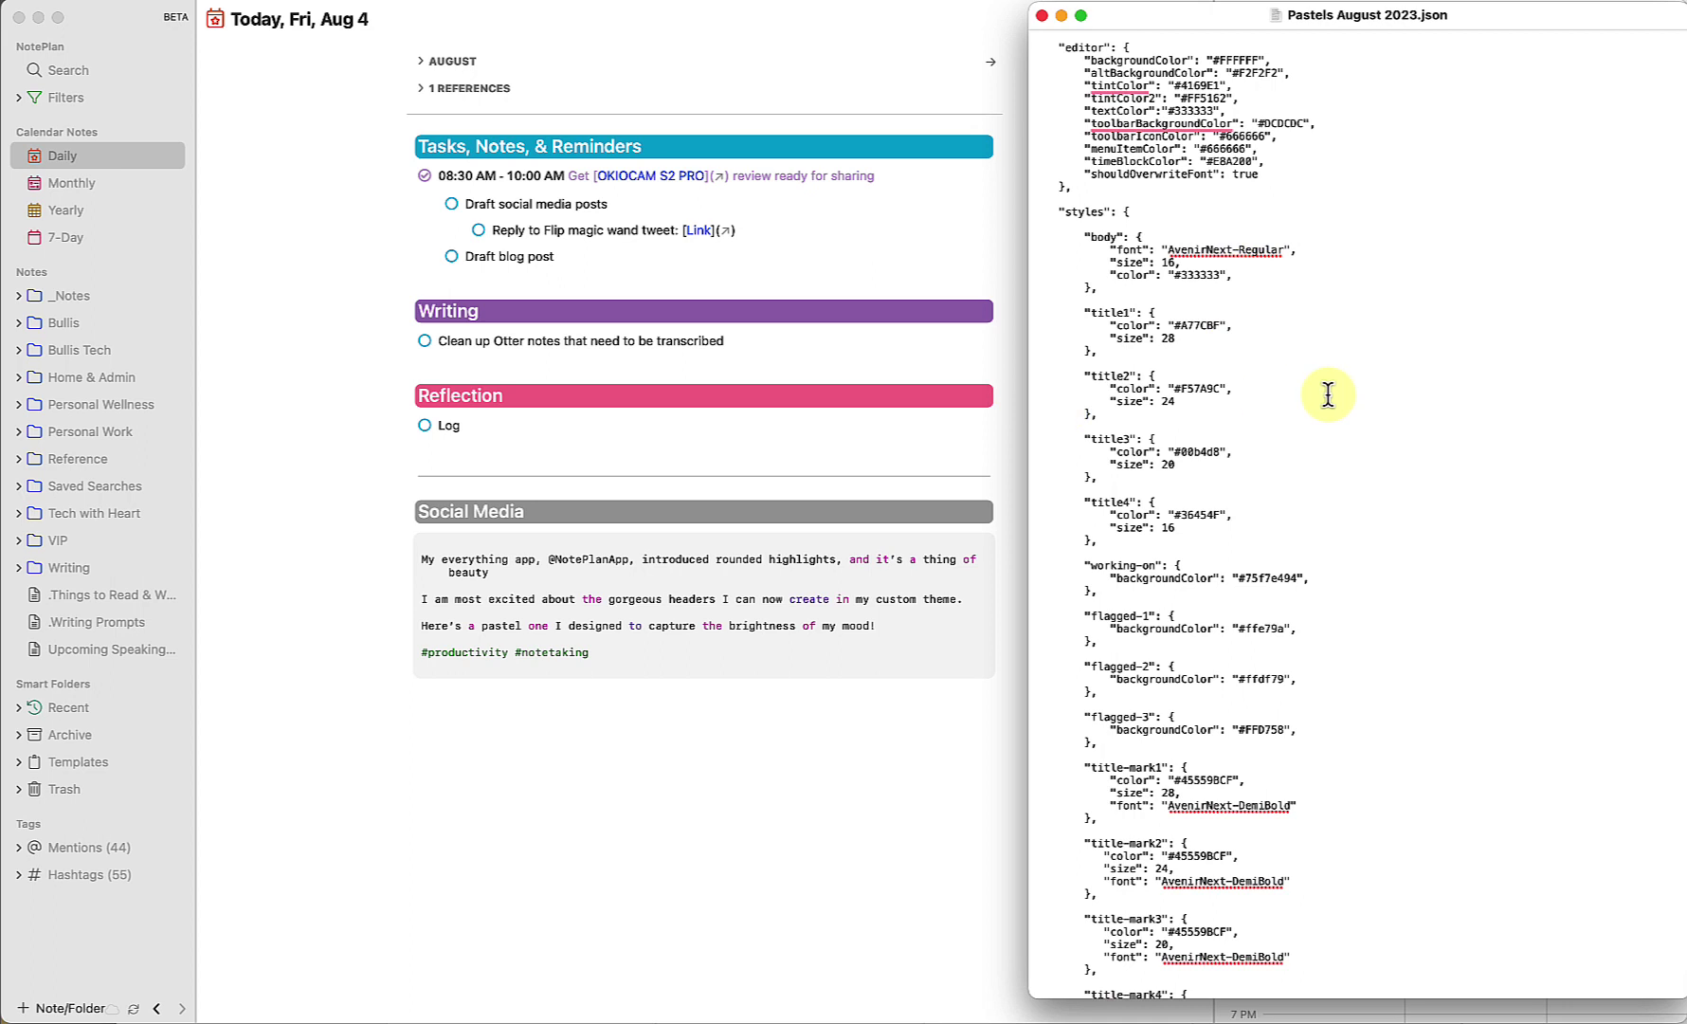
scroll(1325, 392, "up", 1)
scroll(1300, 354, "up", 2)
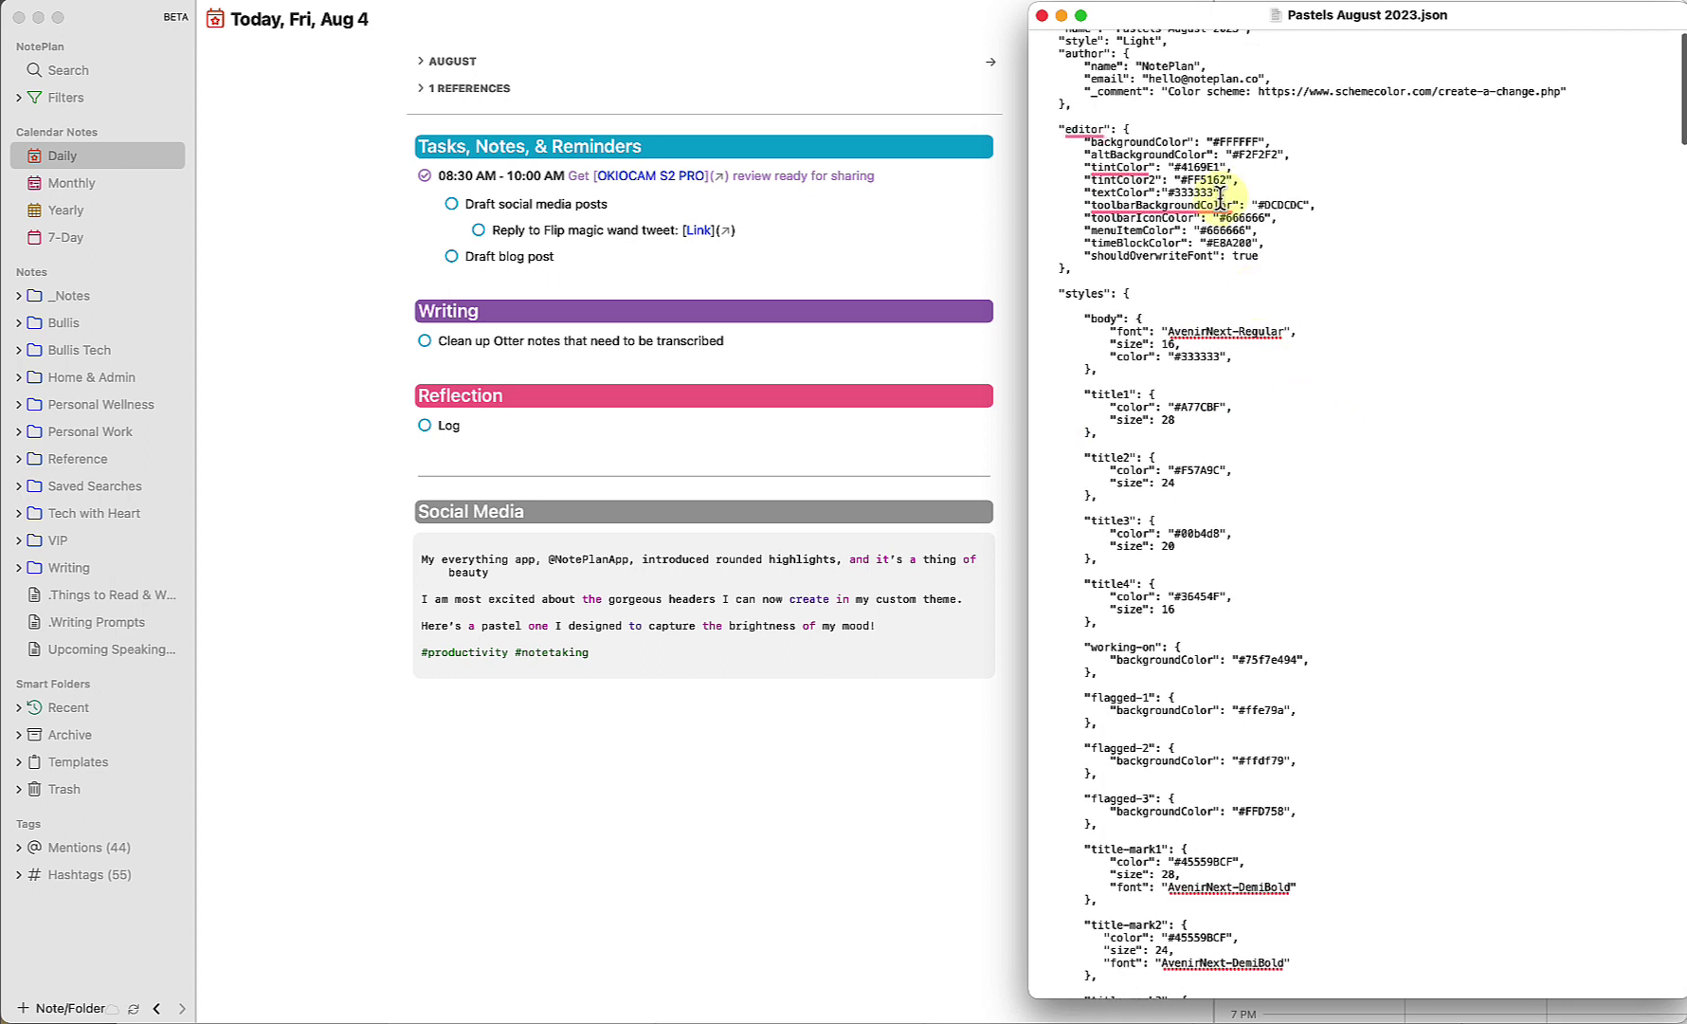
left_click(615, 267)
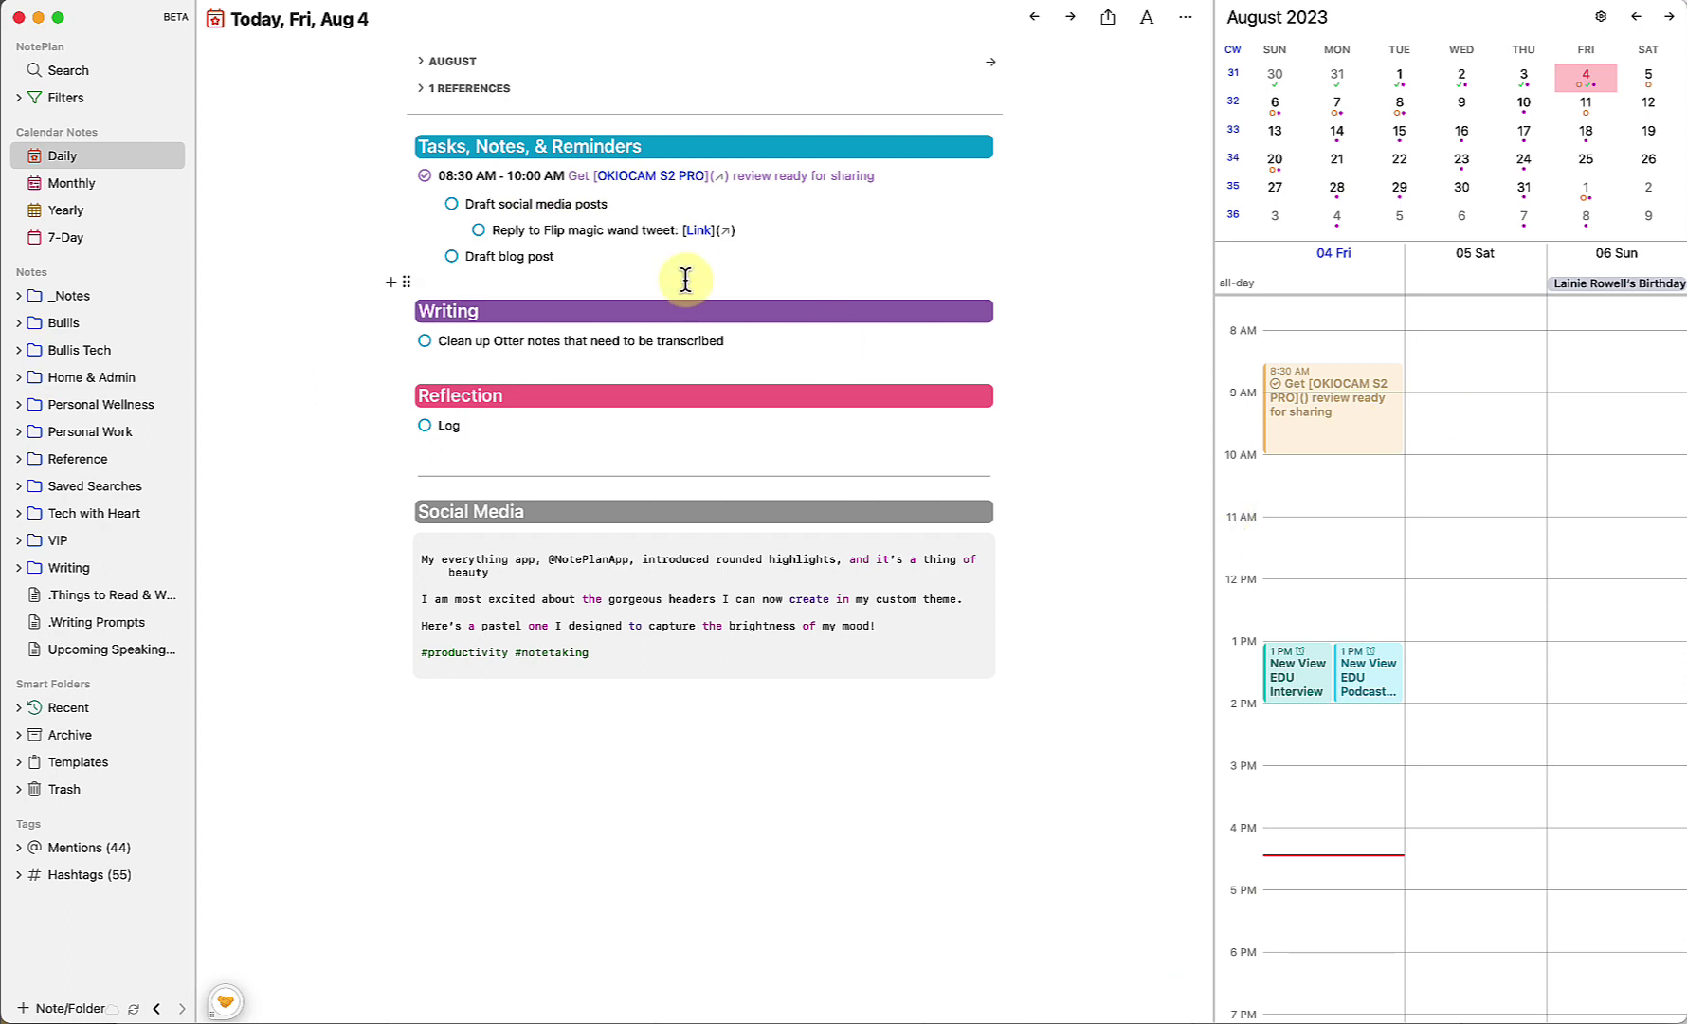
key("super+Tab")
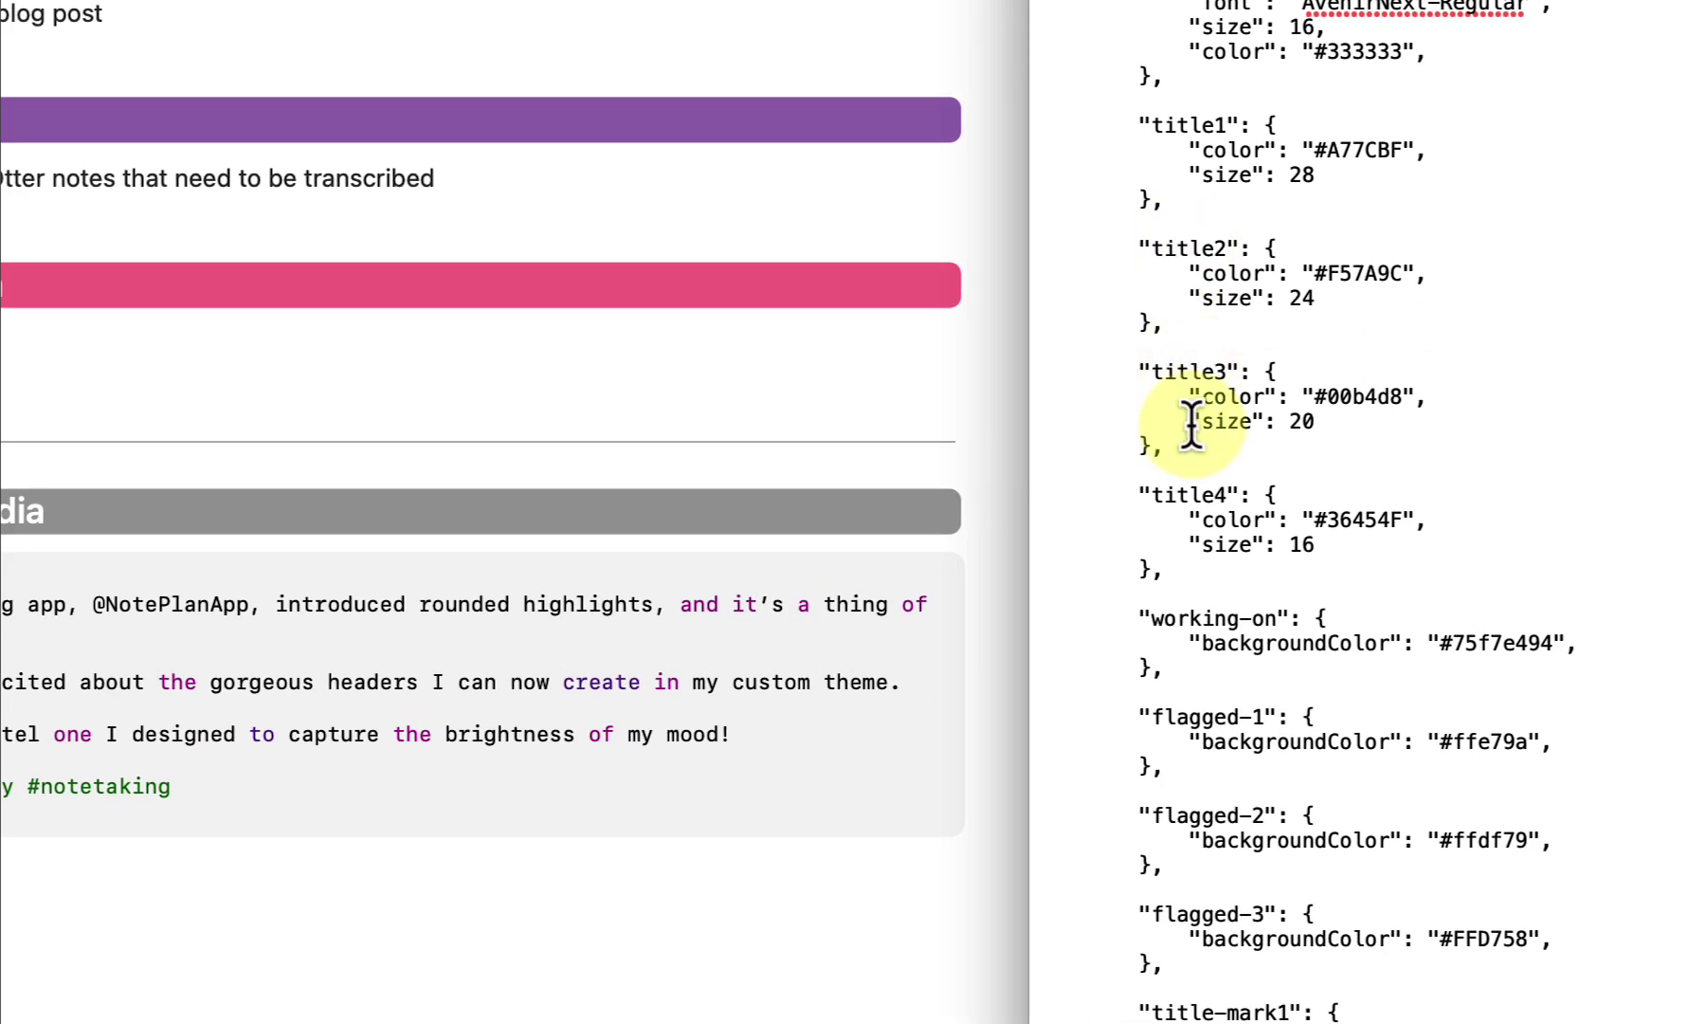
- Add '# Heading 1' through '#### Heading 4' lines at the bottom of the note
left_click(580, 813)
type("#")
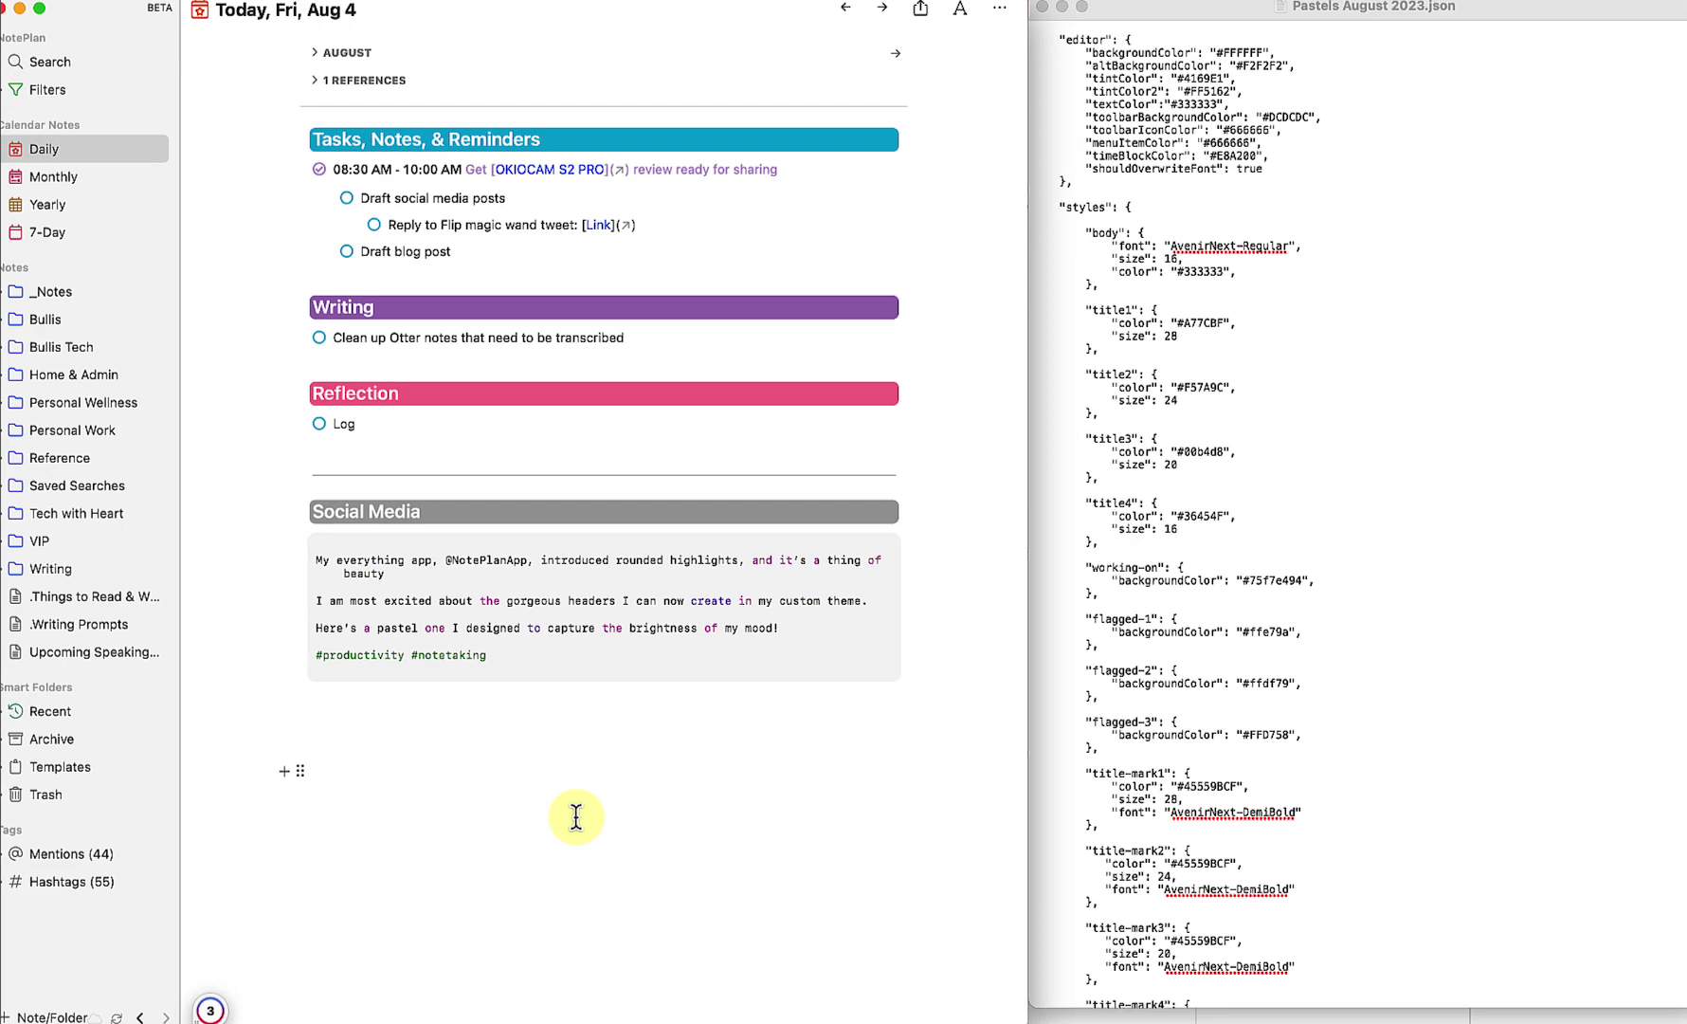
type(" He")
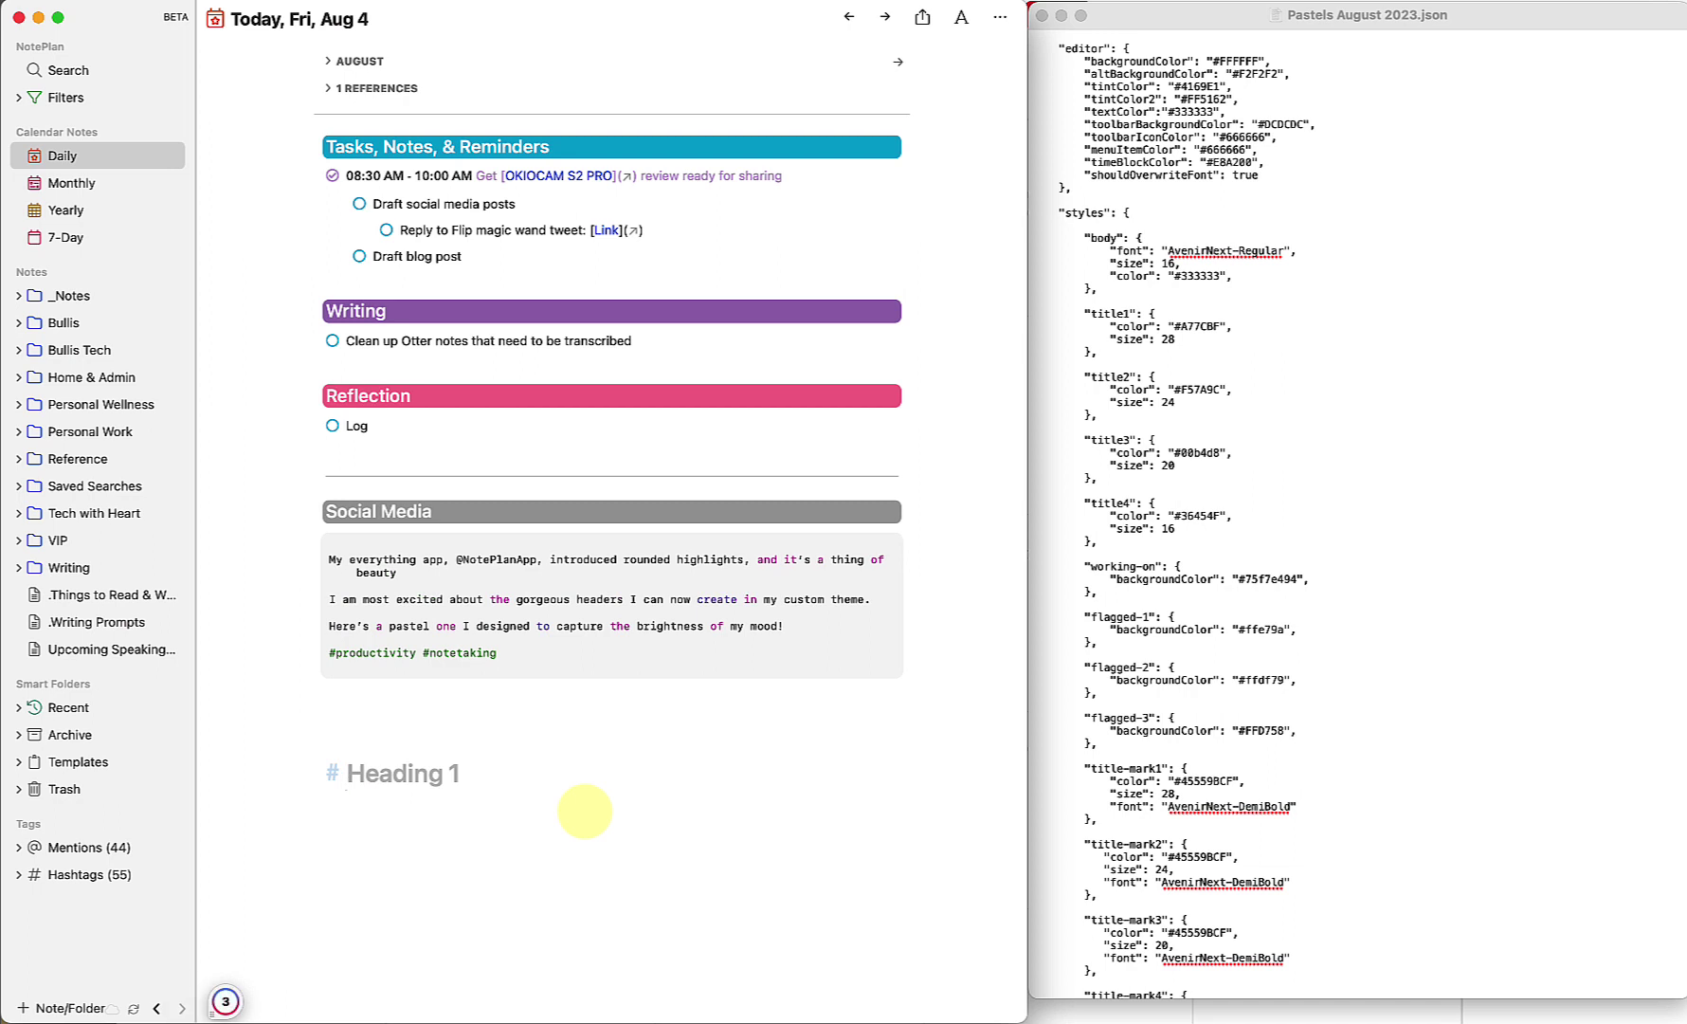
type("ading 1")
key("Return")
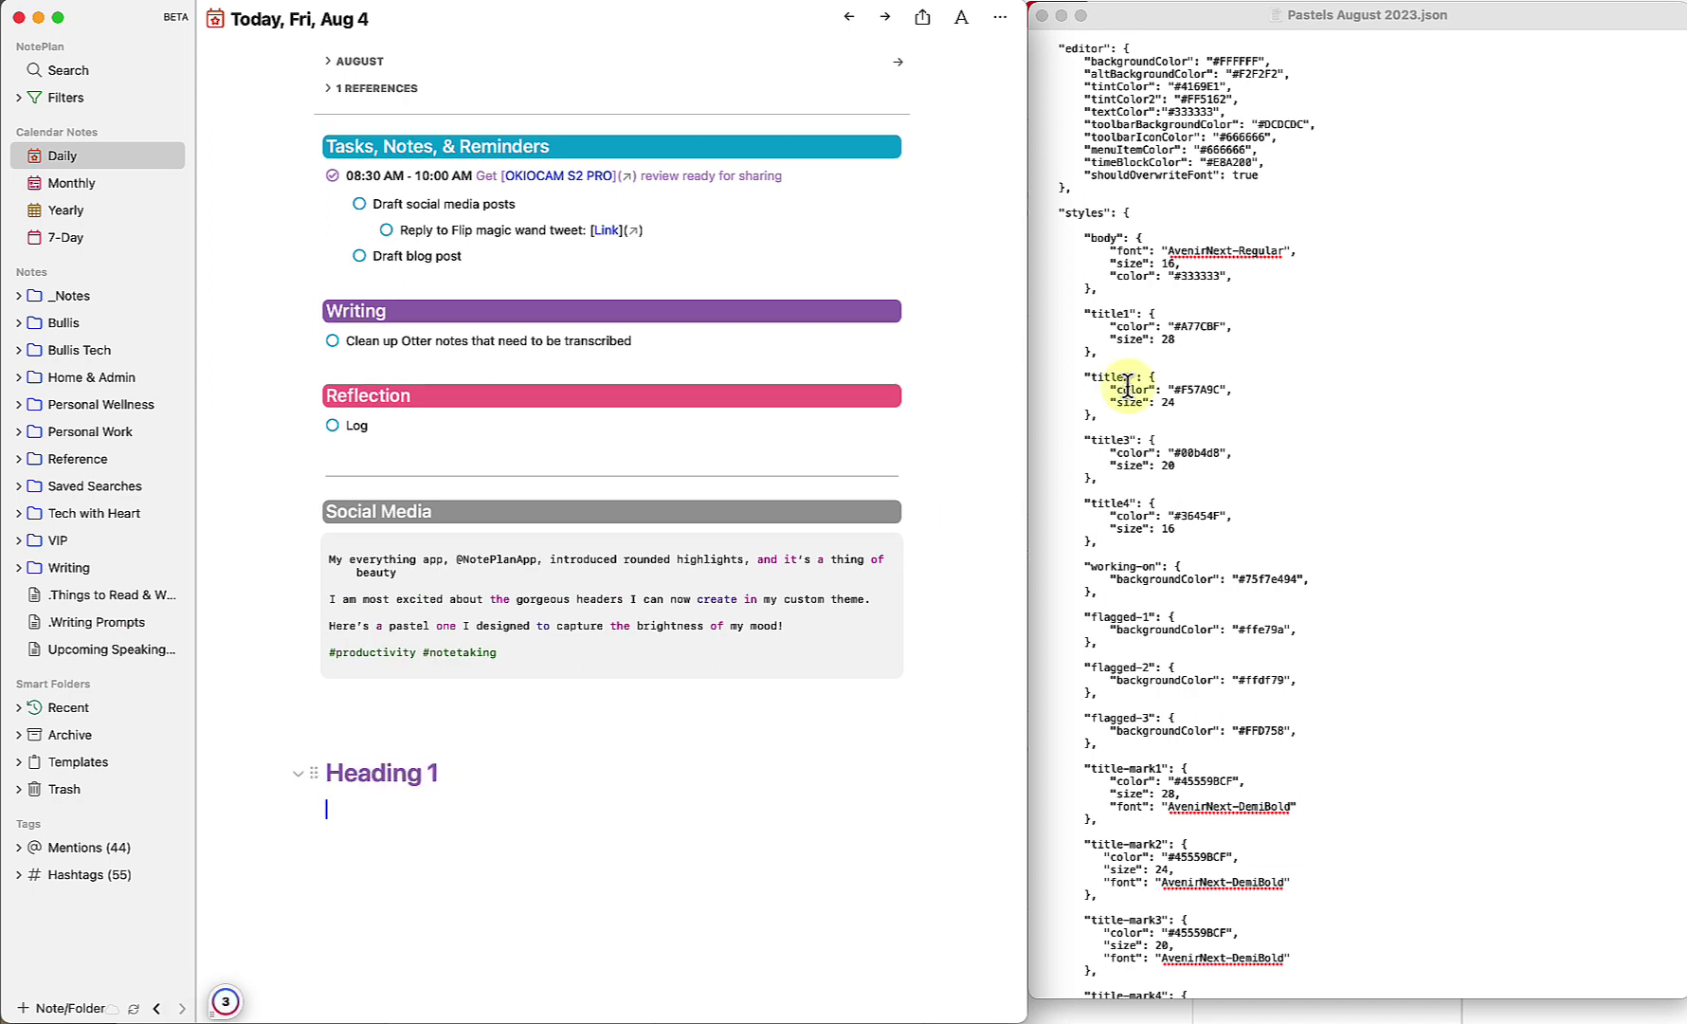
left_click(1212, 325)
left_click(434, 820)
type("## Heading 2")
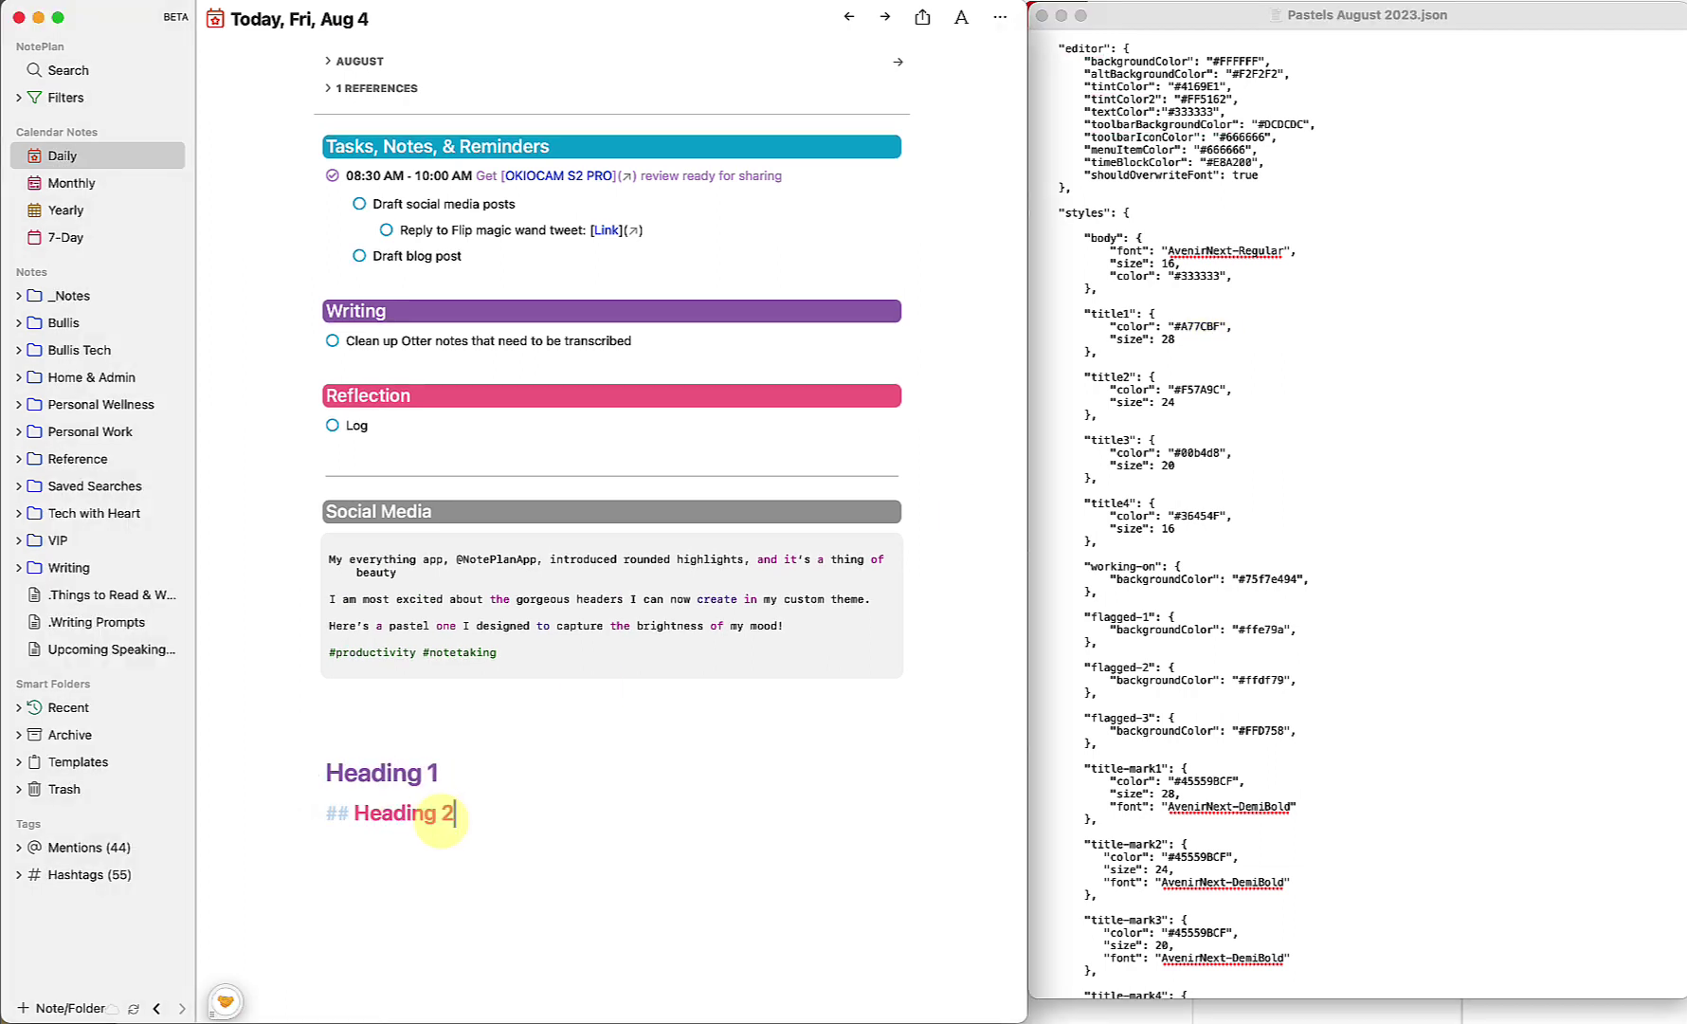
key("Return")
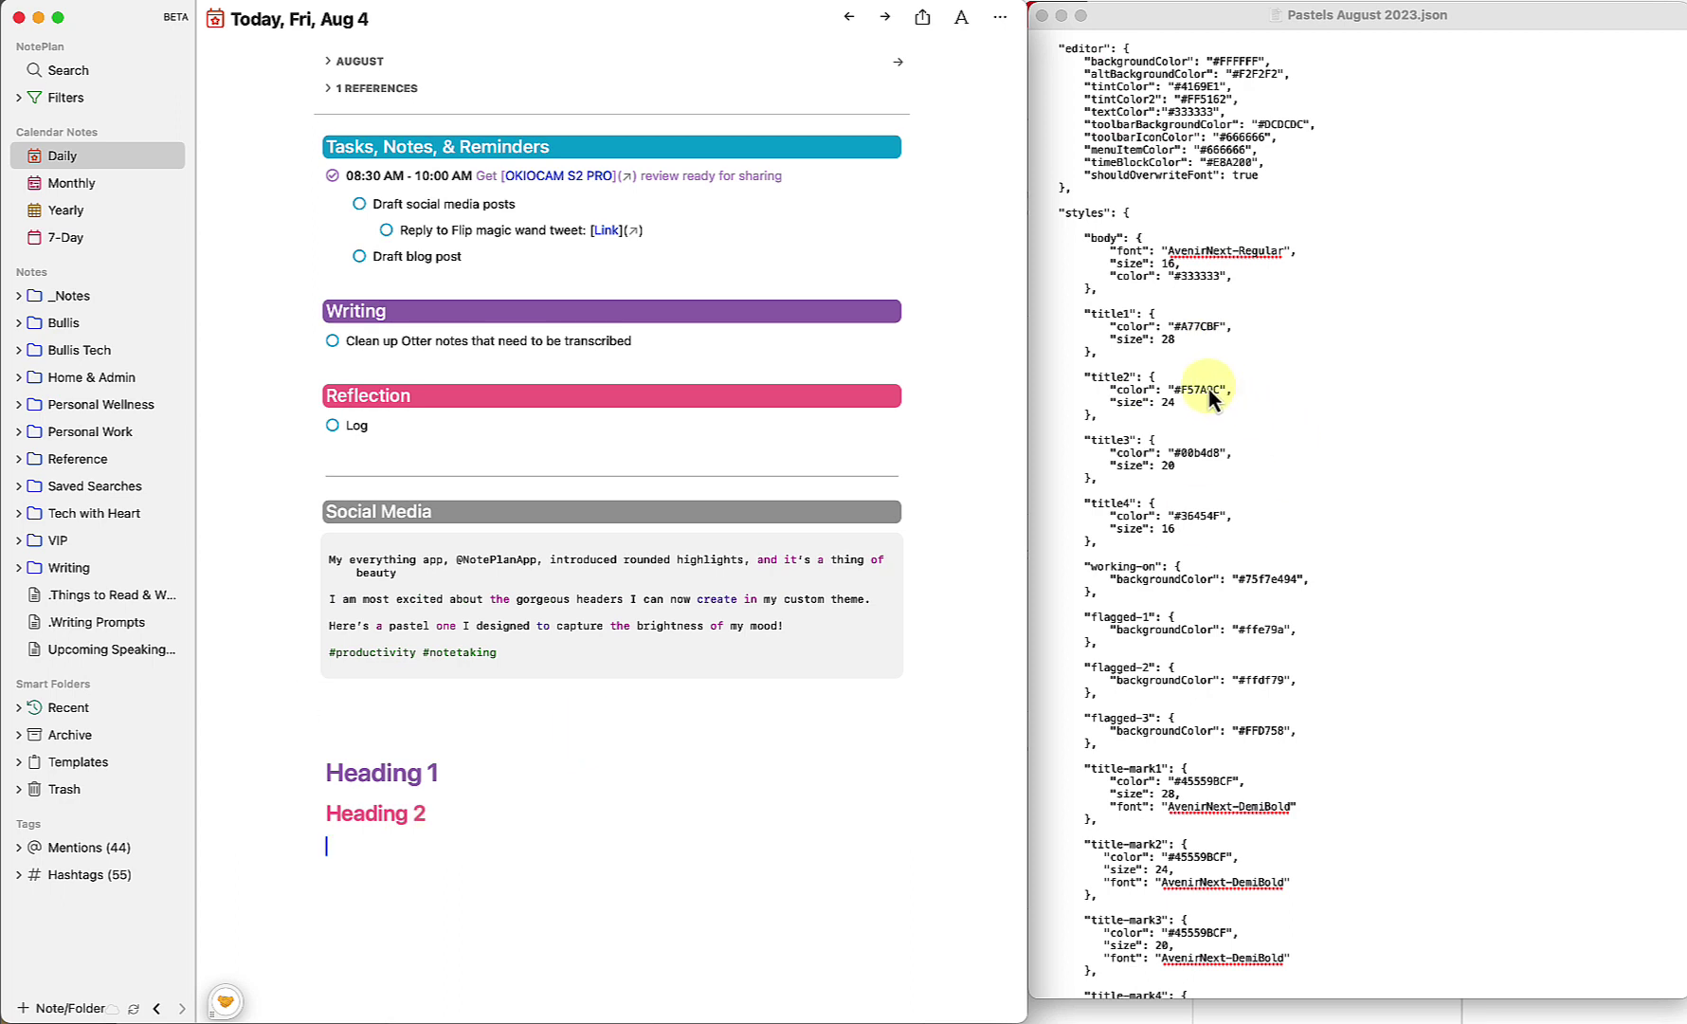
type("### Heading 3")
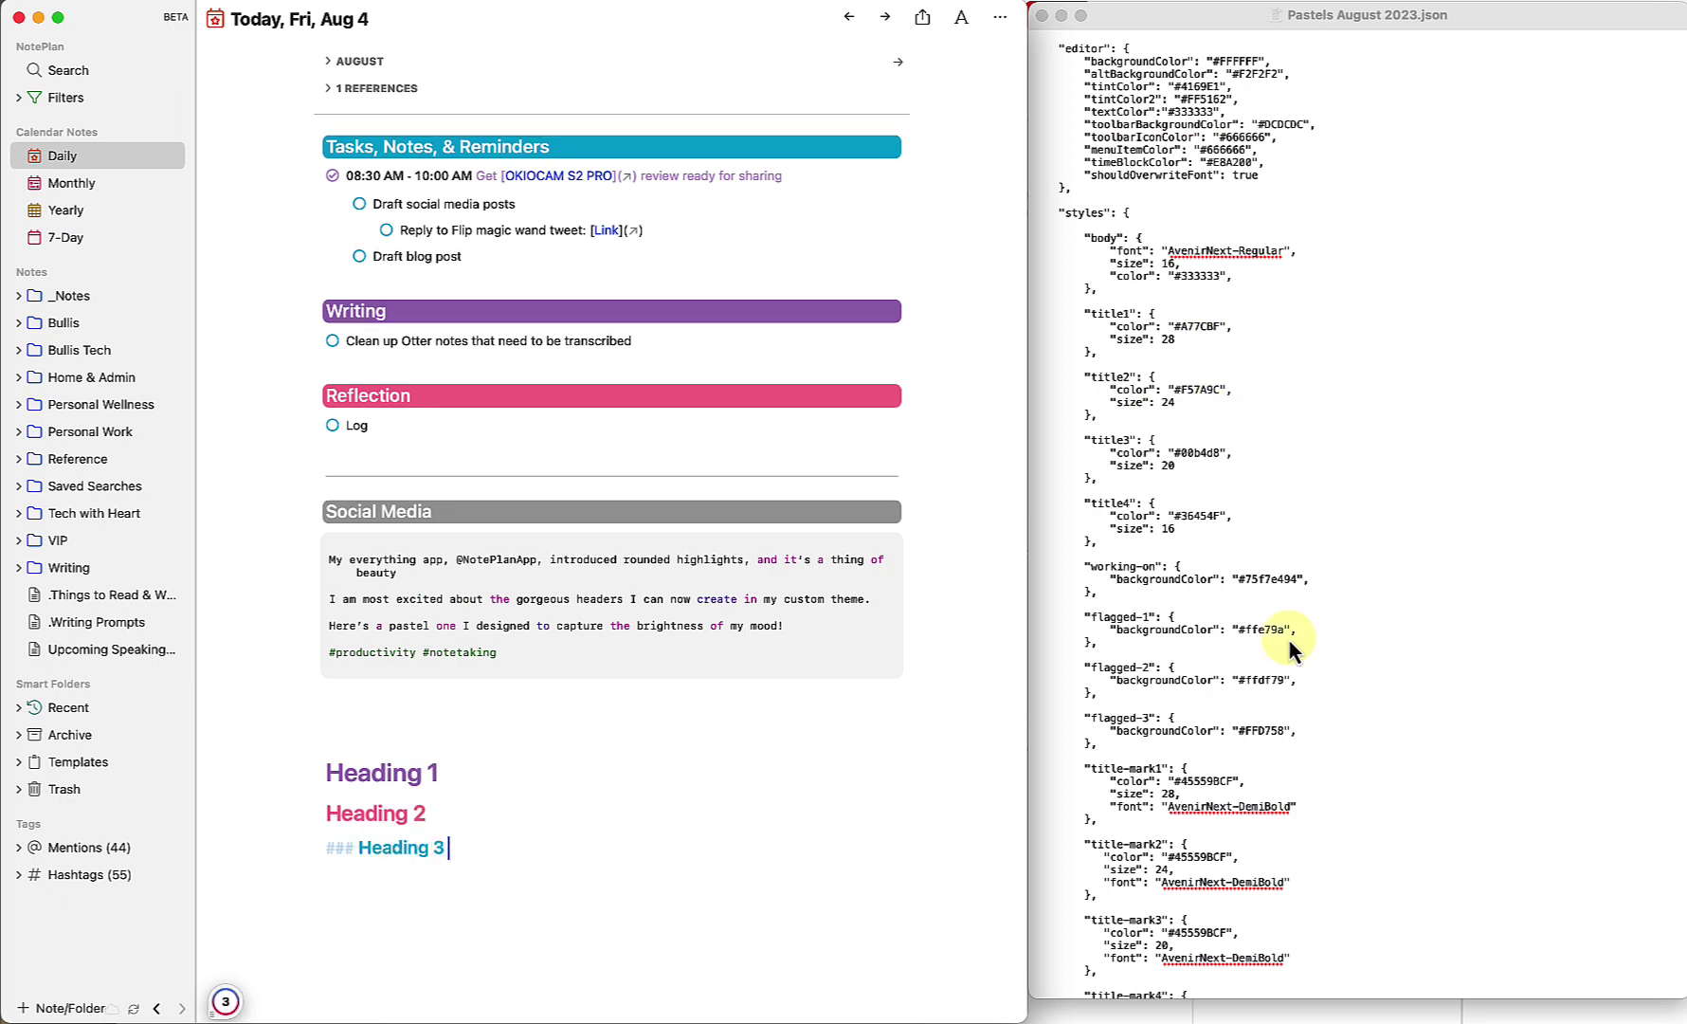
key("Return")
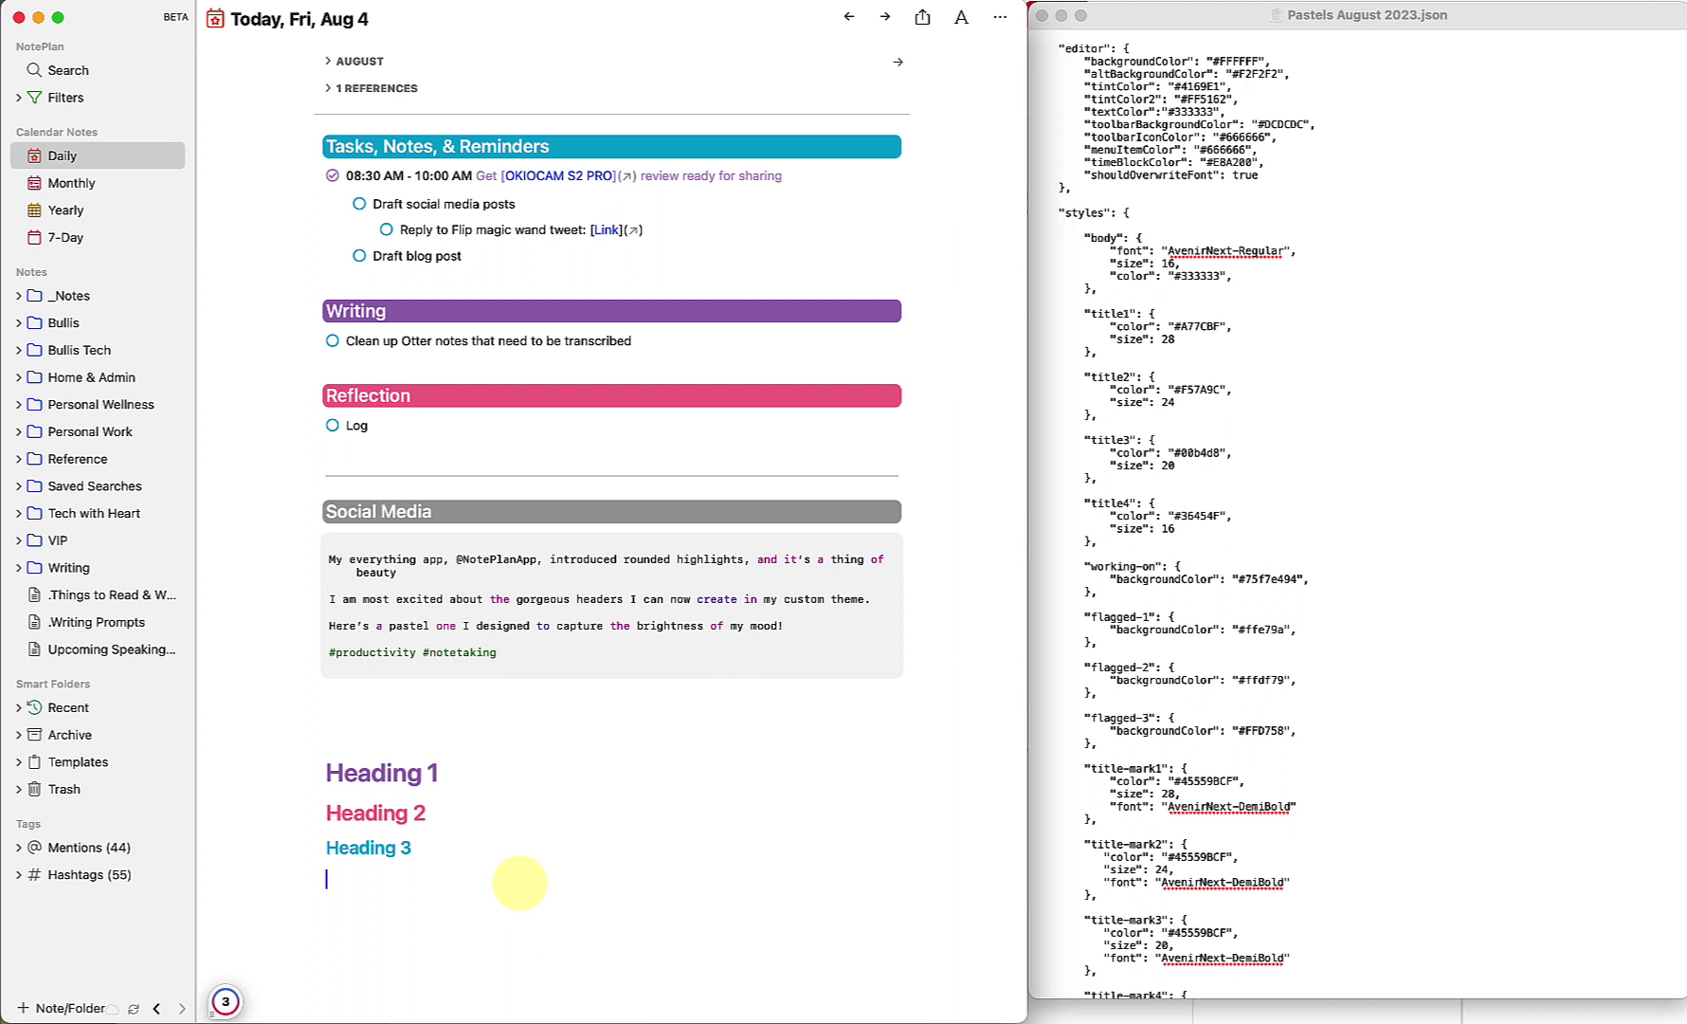
type("#### Heading 4")
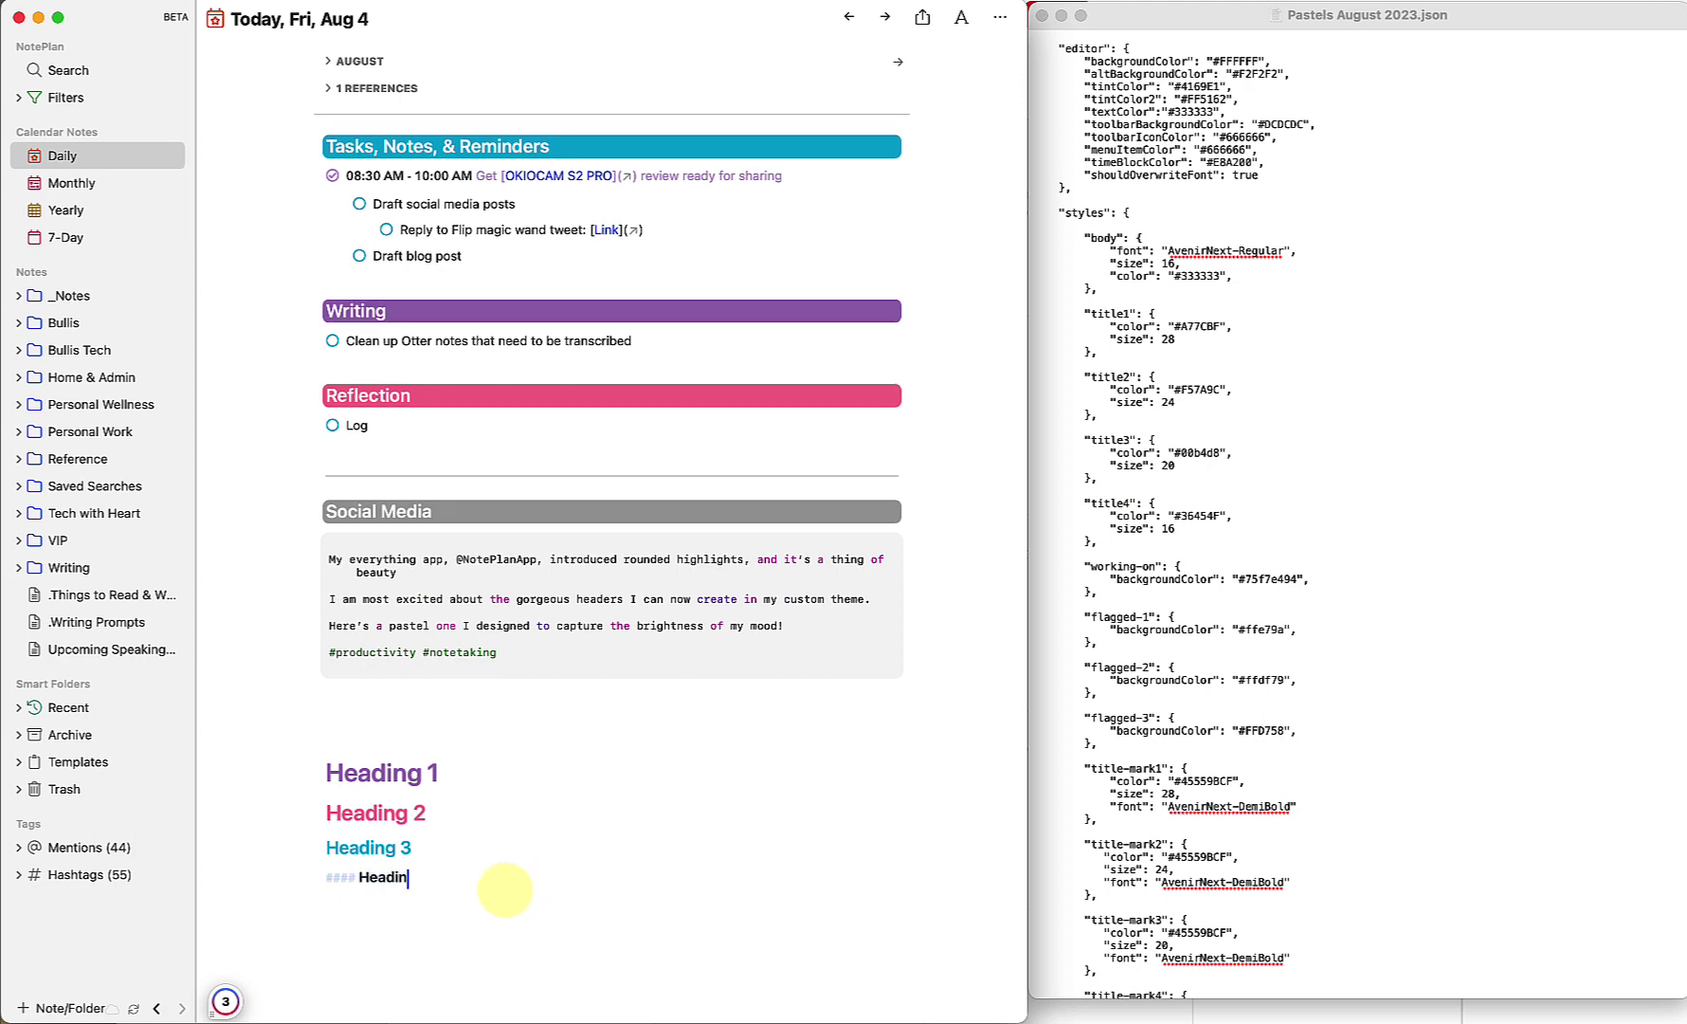
key("Return")
- Add a '- ! priority' bullet and scroll down through the theme JSON
scroll(1236, 537, "down", 5)
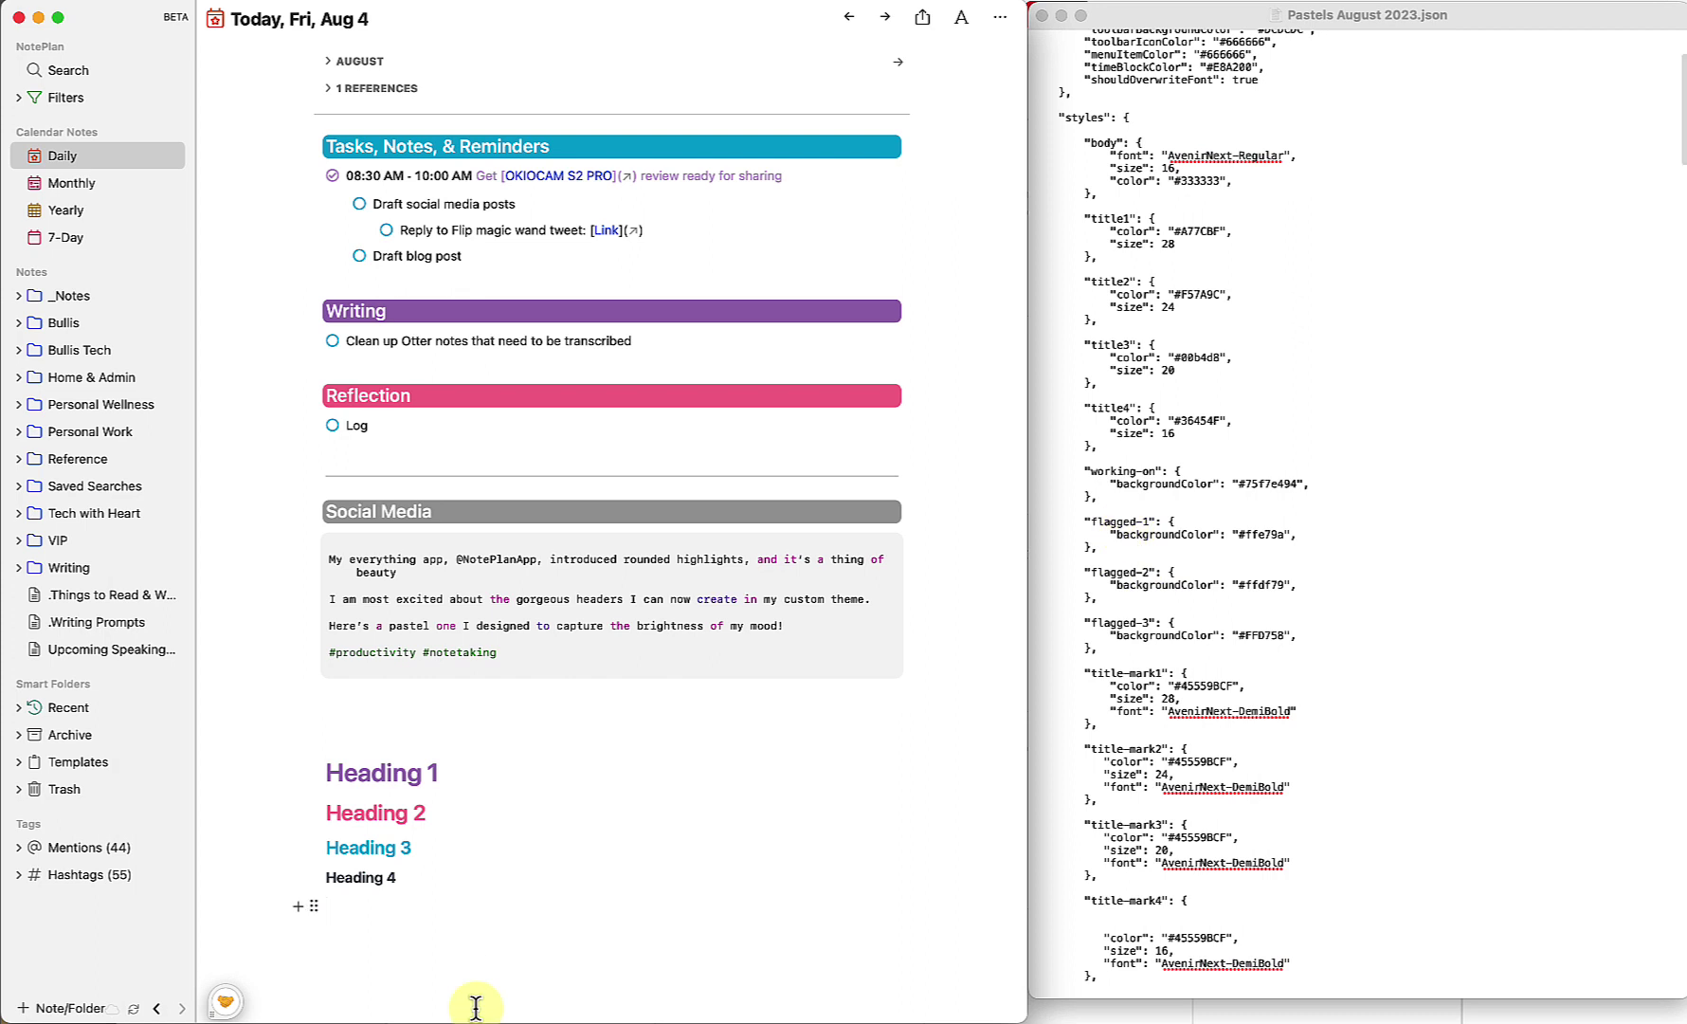
type("- !")
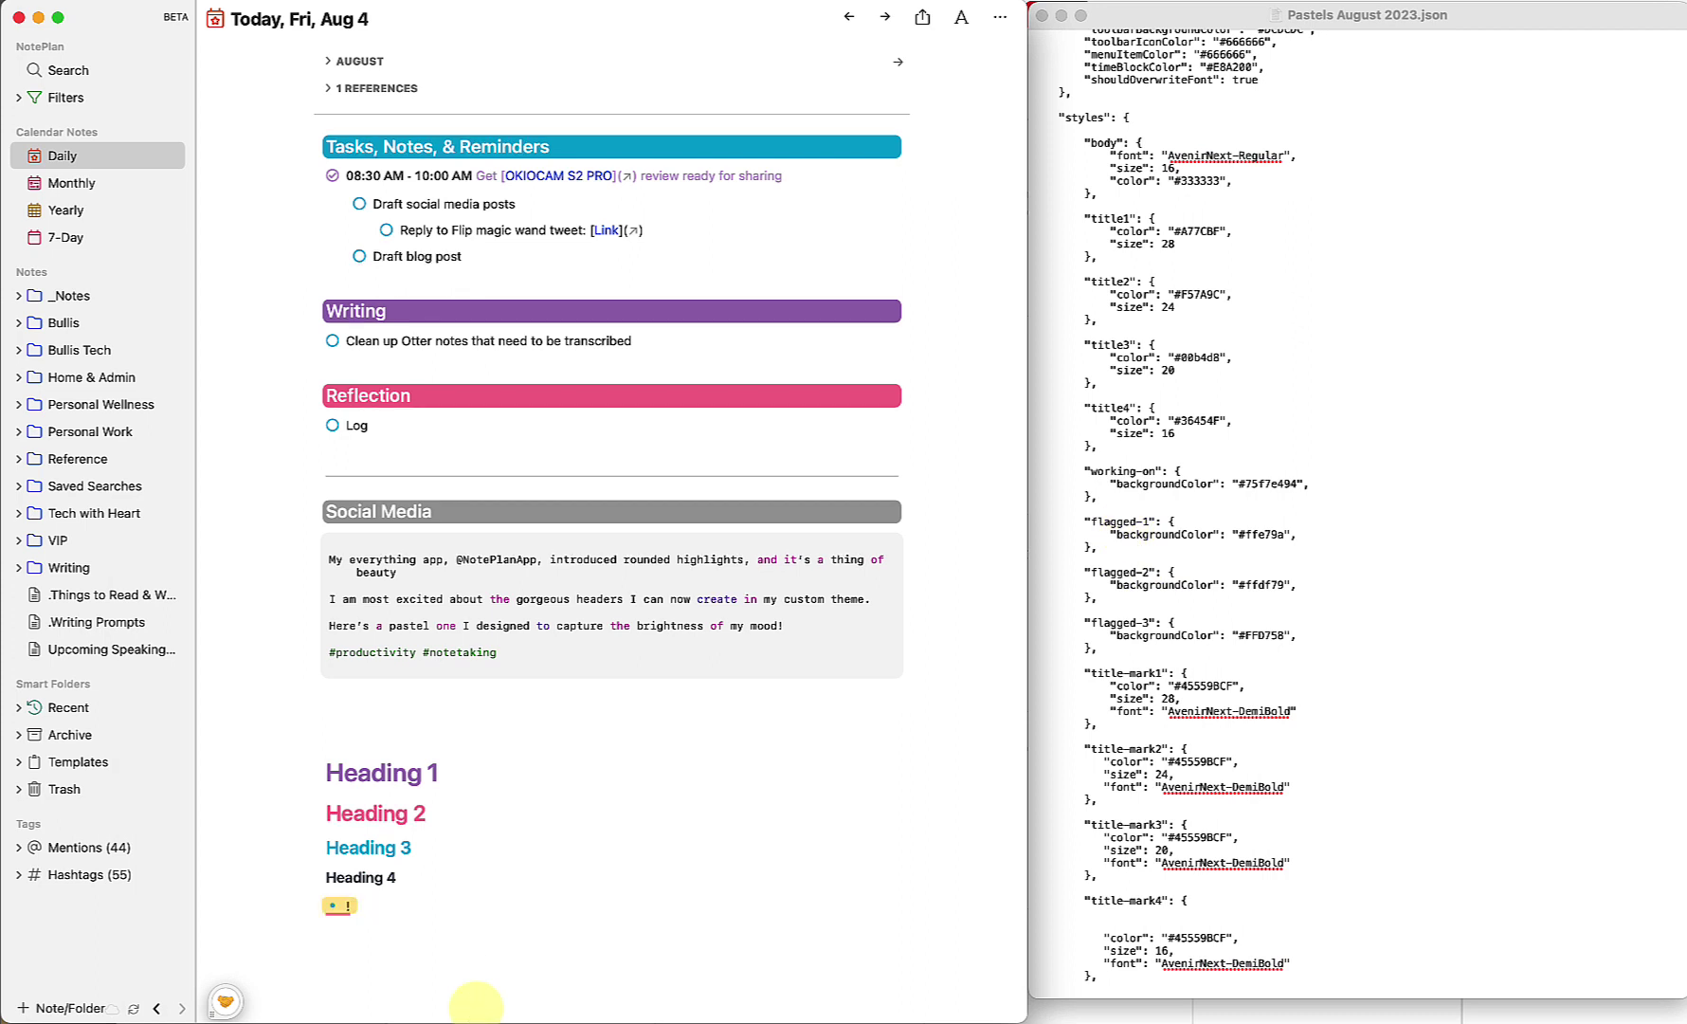
type(" priority")
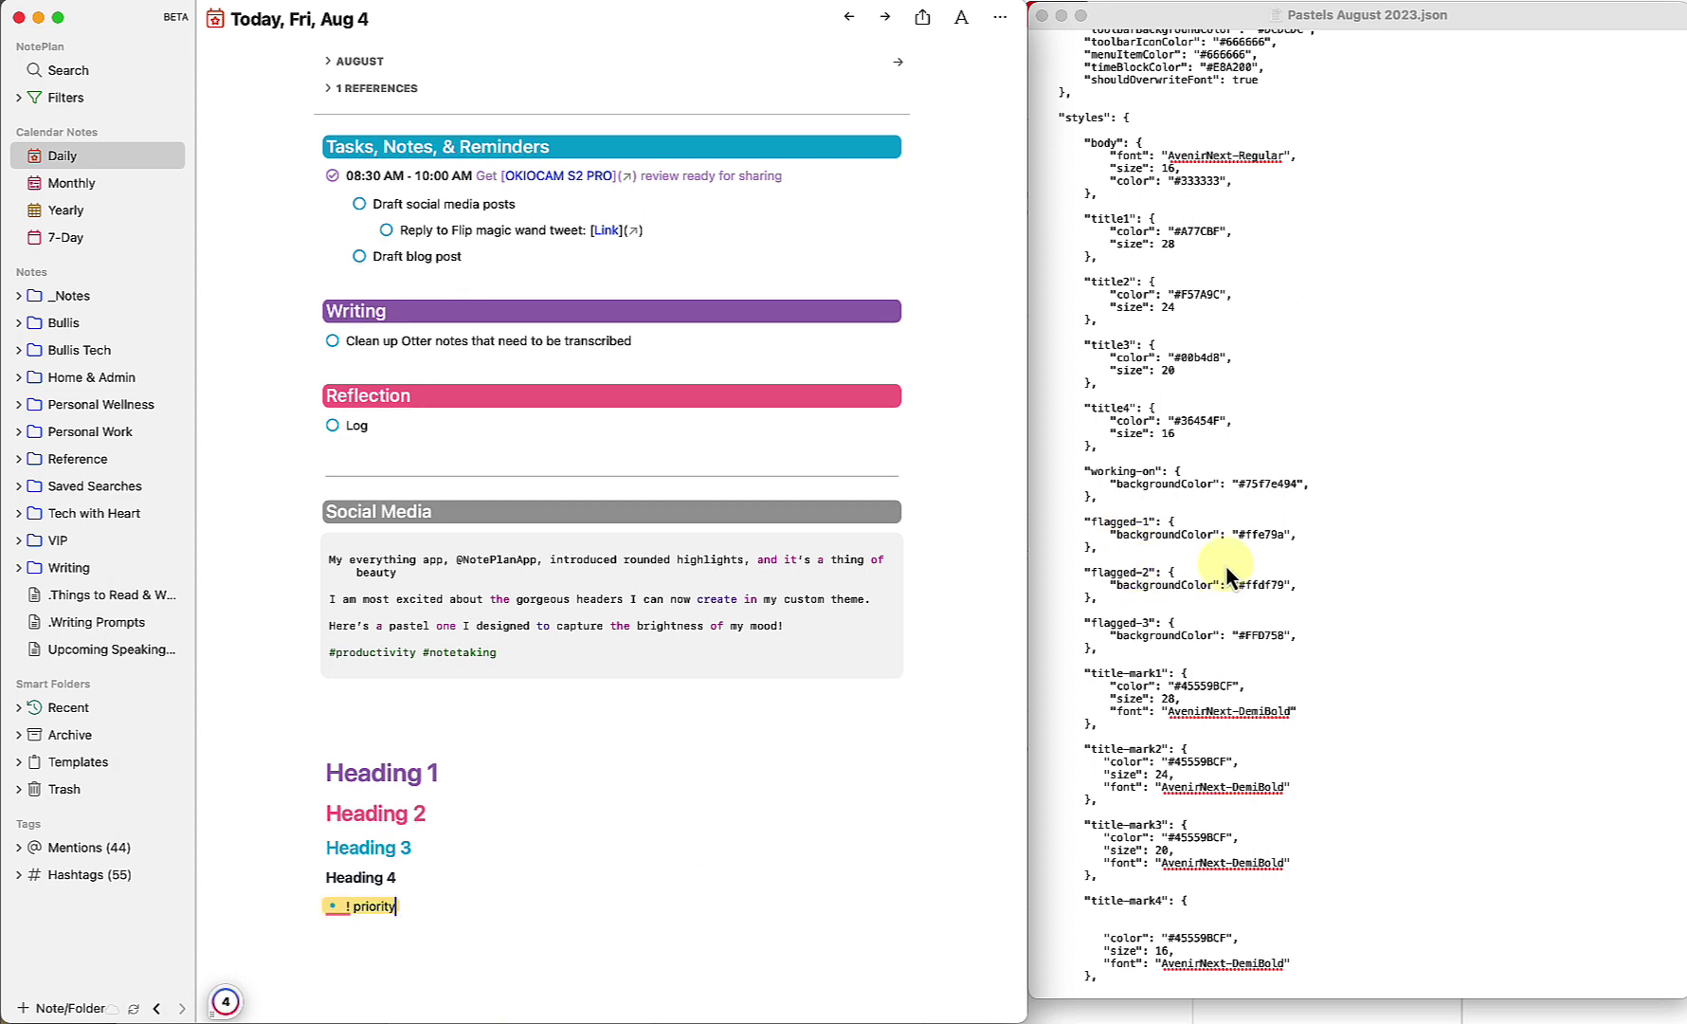
scroll(1206, 770, "down", 10)
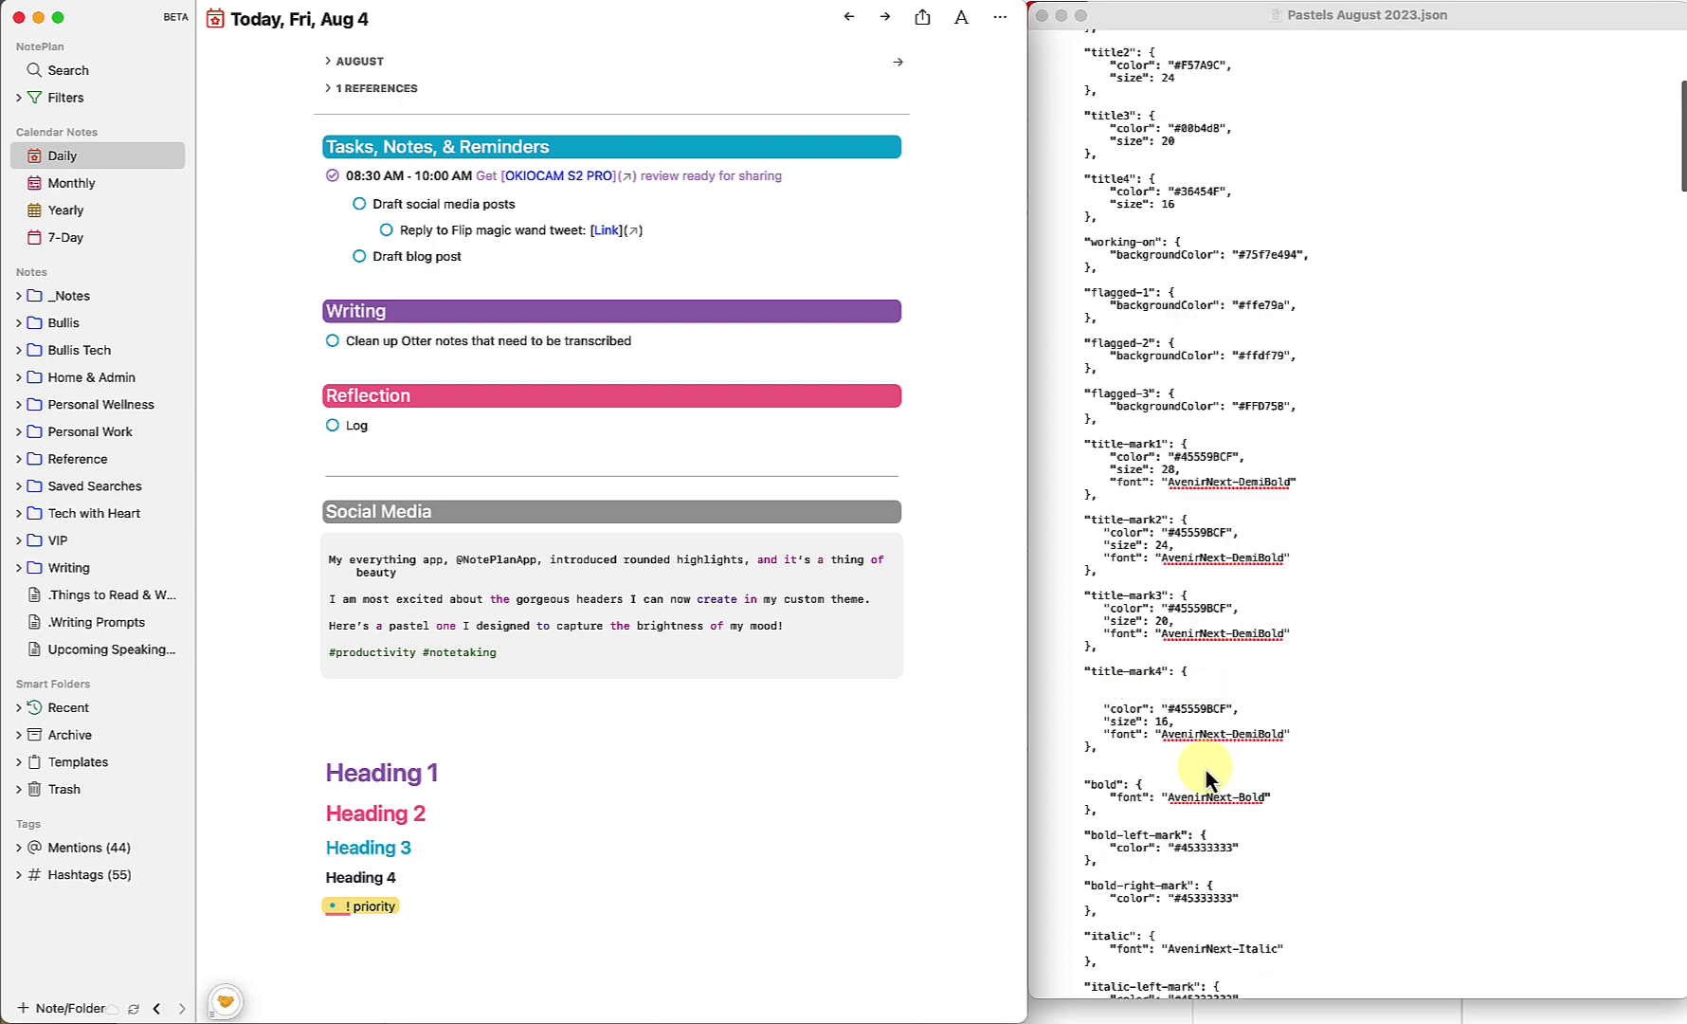
scroll(1205, 770, "down", 11)
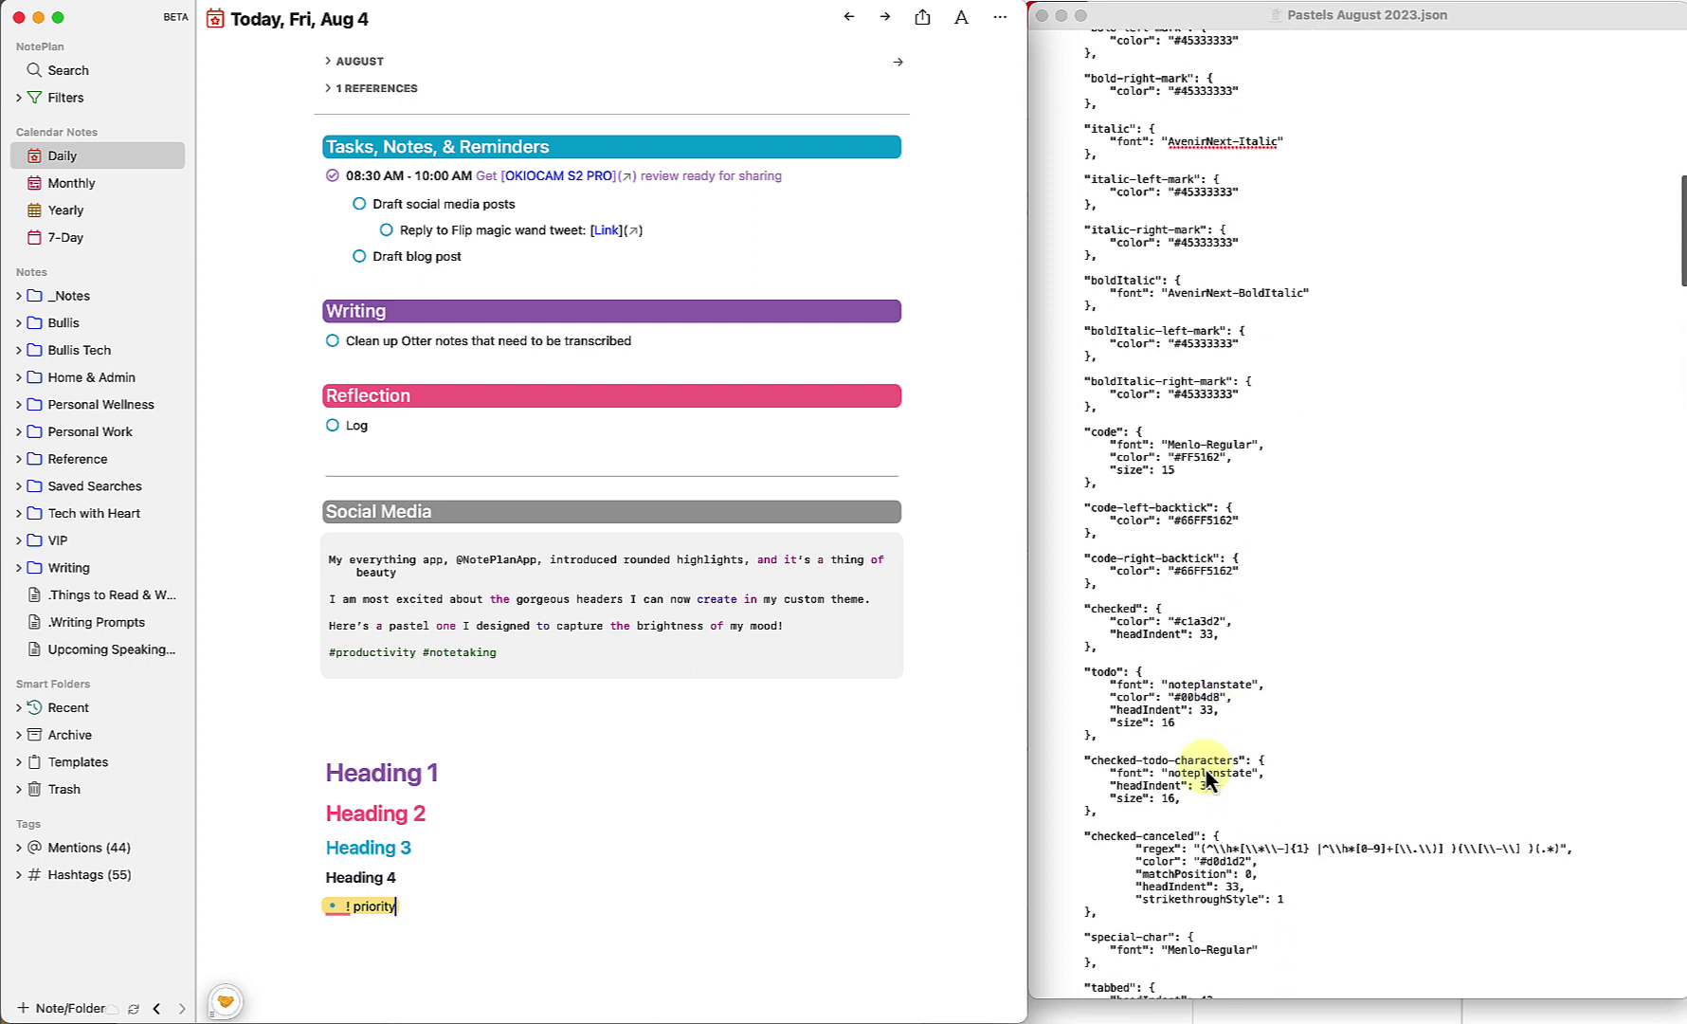
scroll(1206, 769, "down", 11)
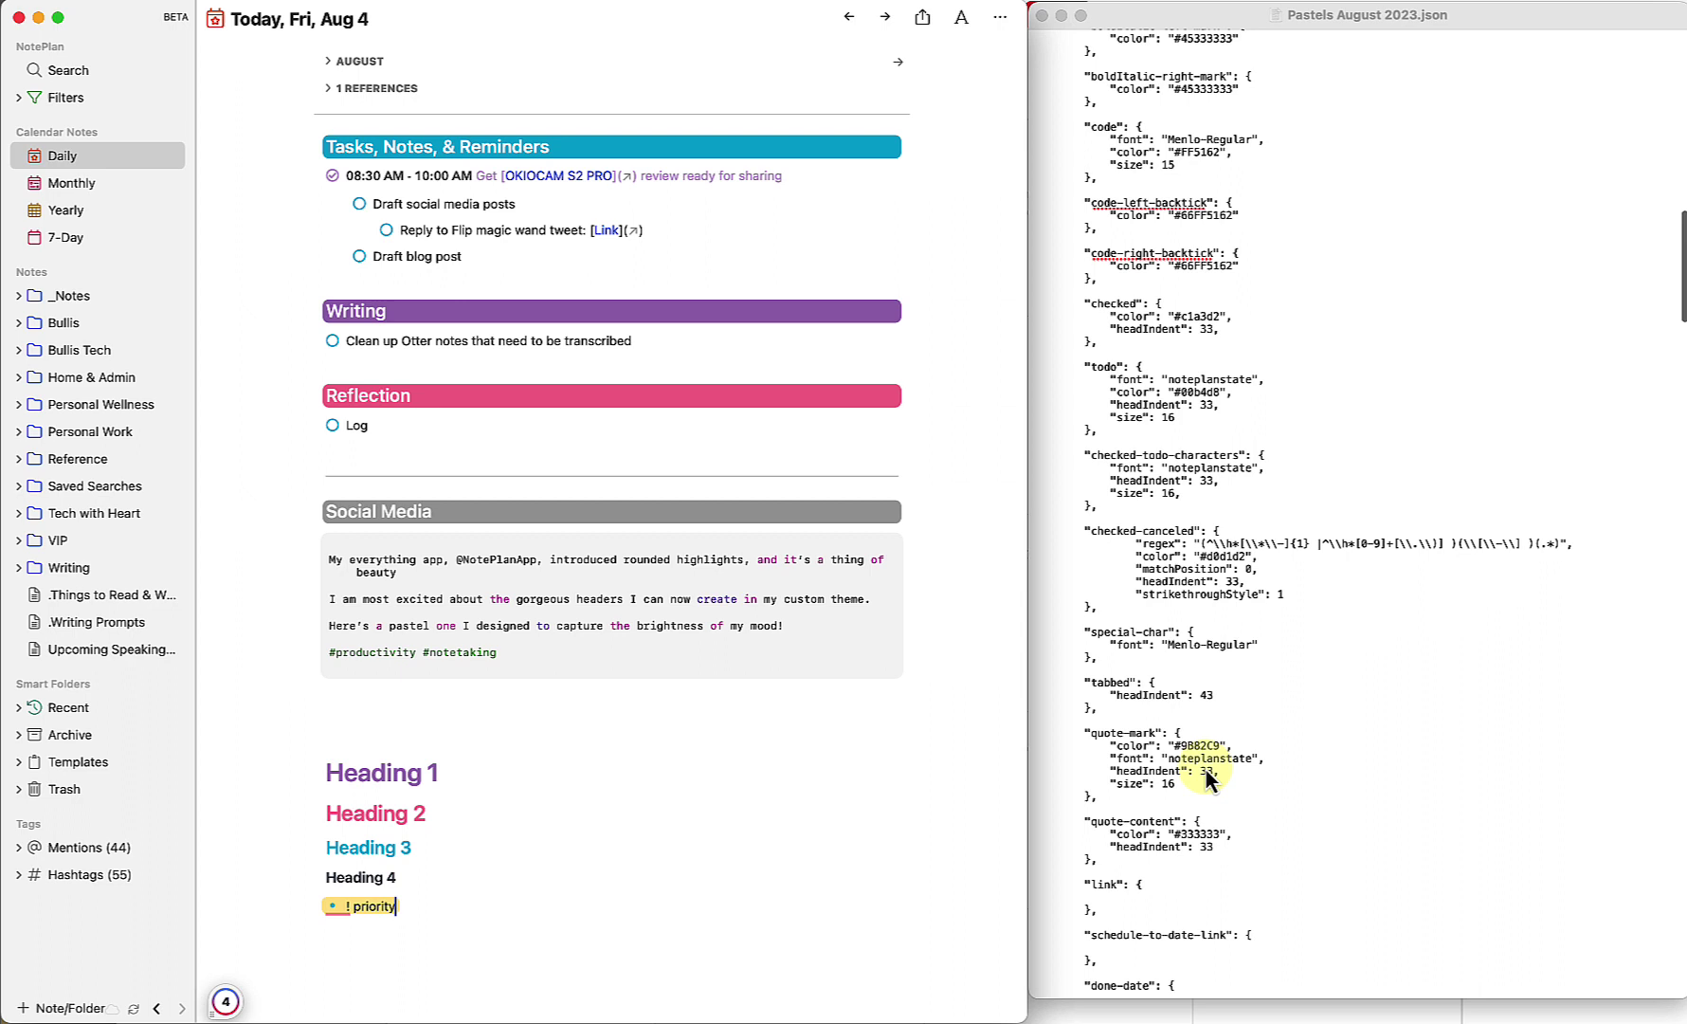
scroll(1205, 770, "down", 13)
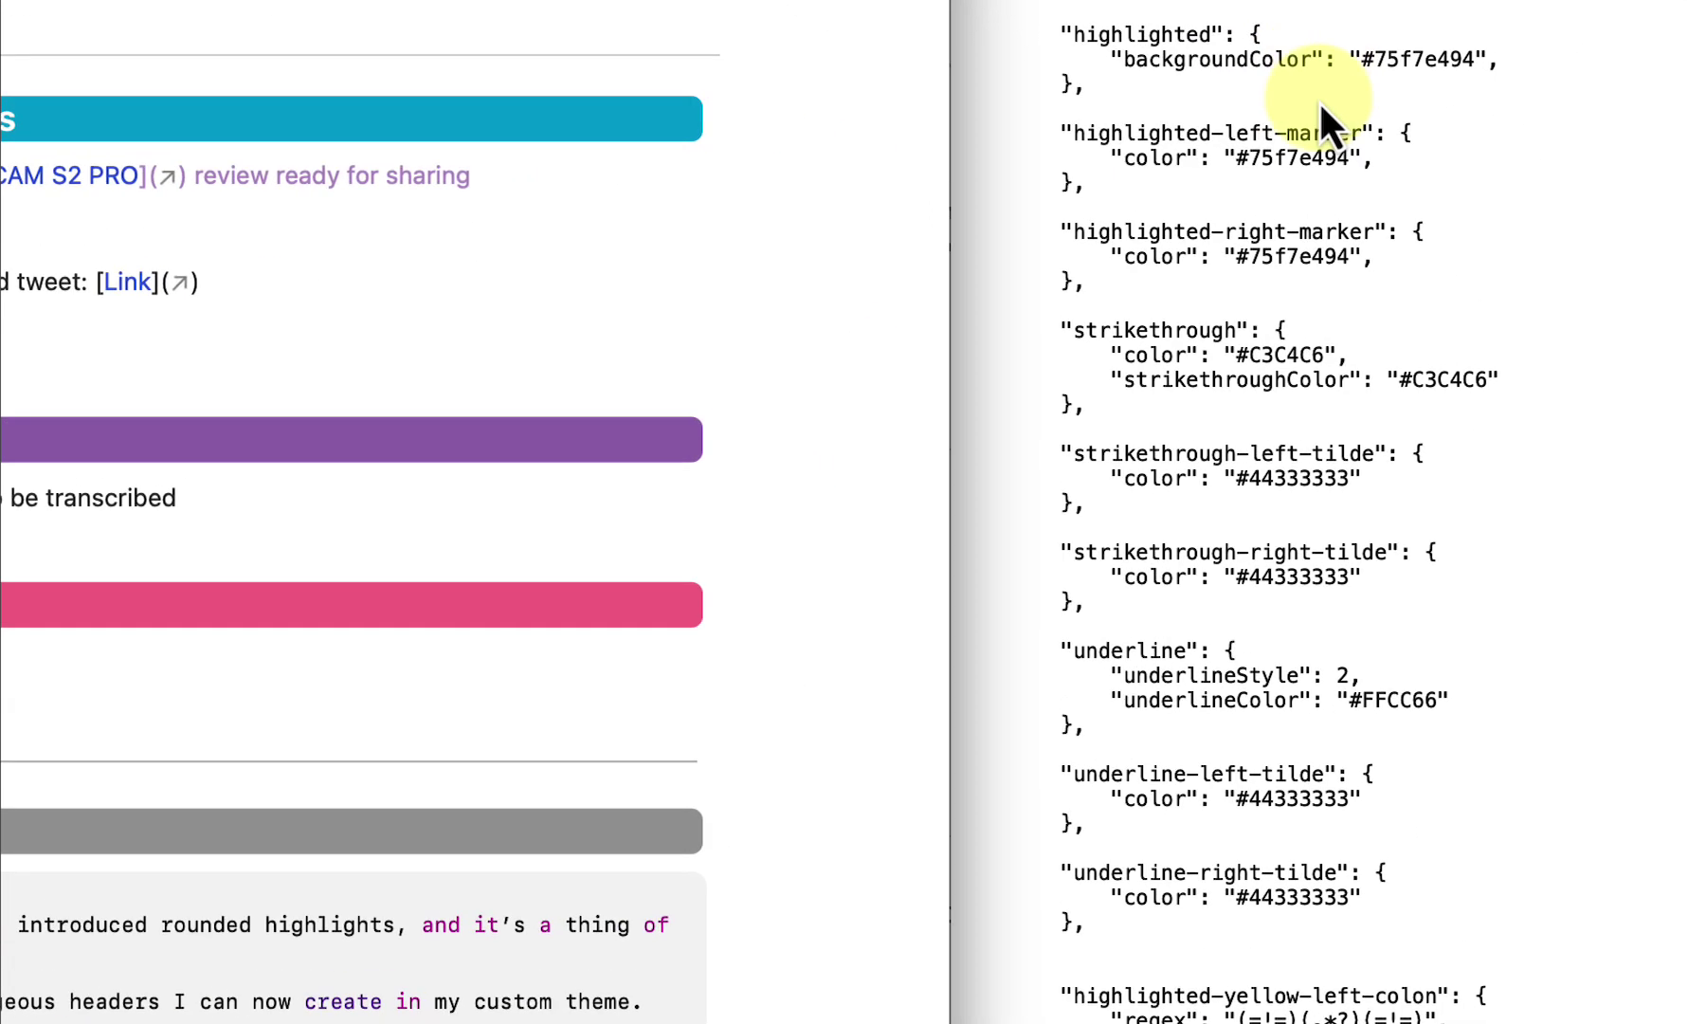
- Select the highlight entries in the JSON, then type a bullet 'I can ==highlight== text'
left_click(1094, 151)
left_click_drag(1085, 281, 959, 29)
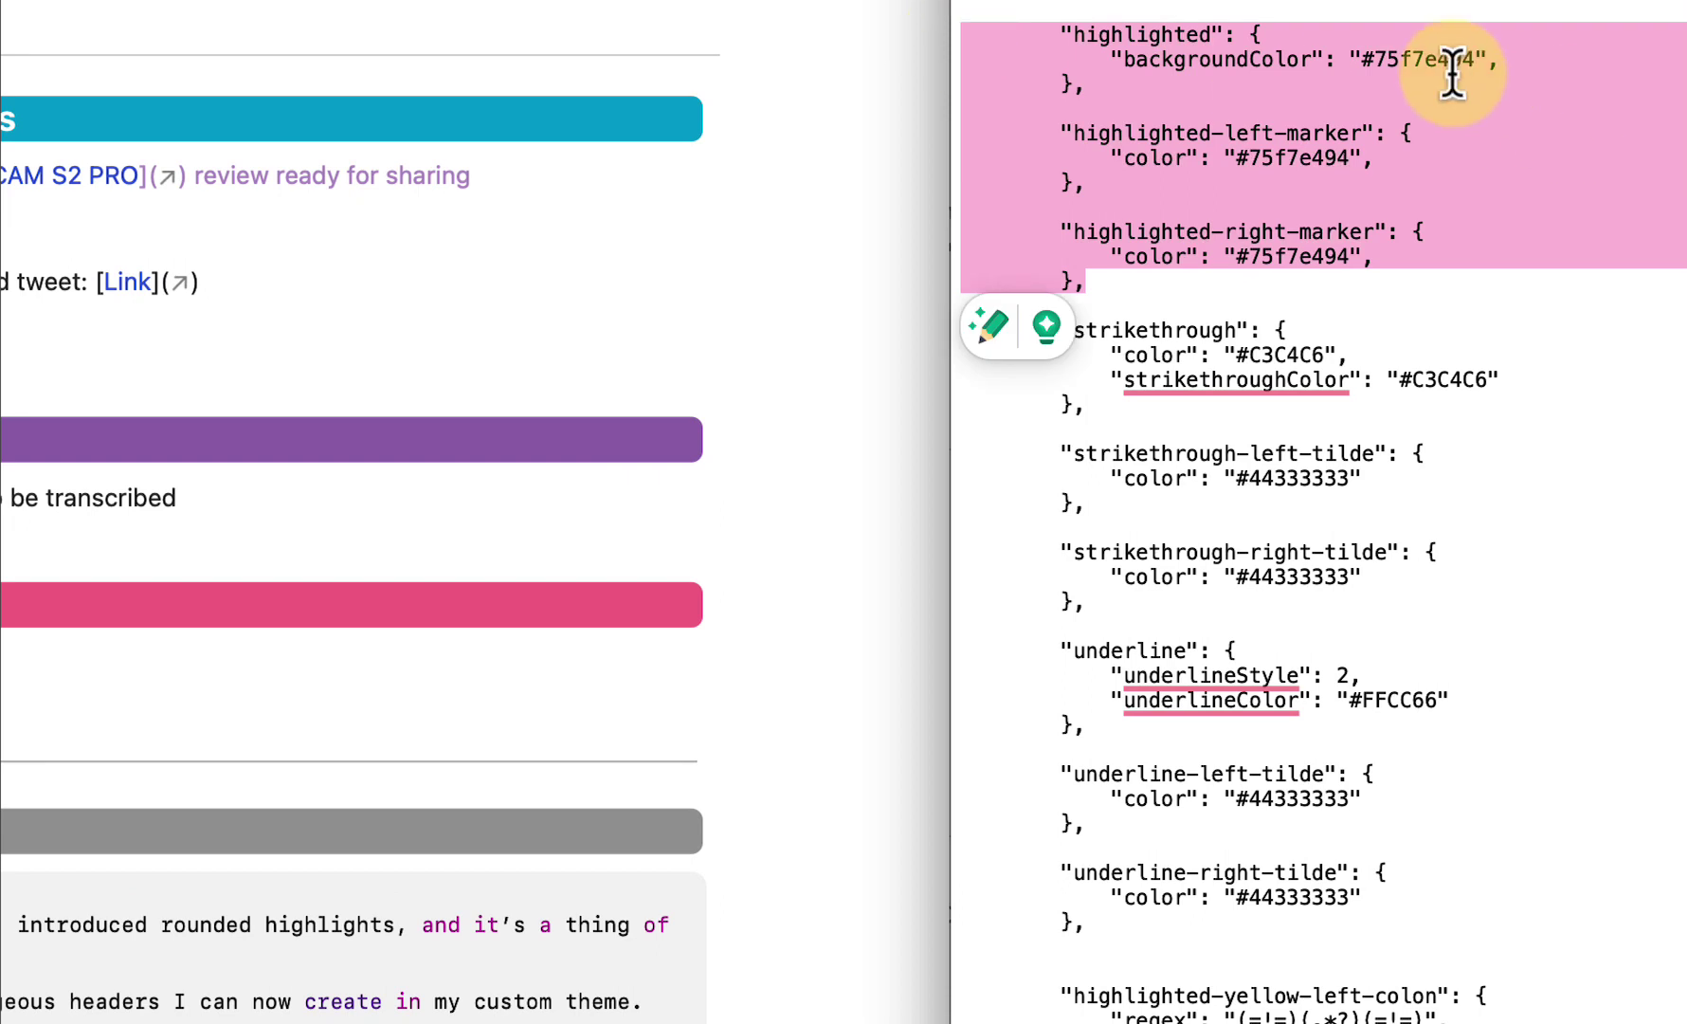
key("super+Tab")
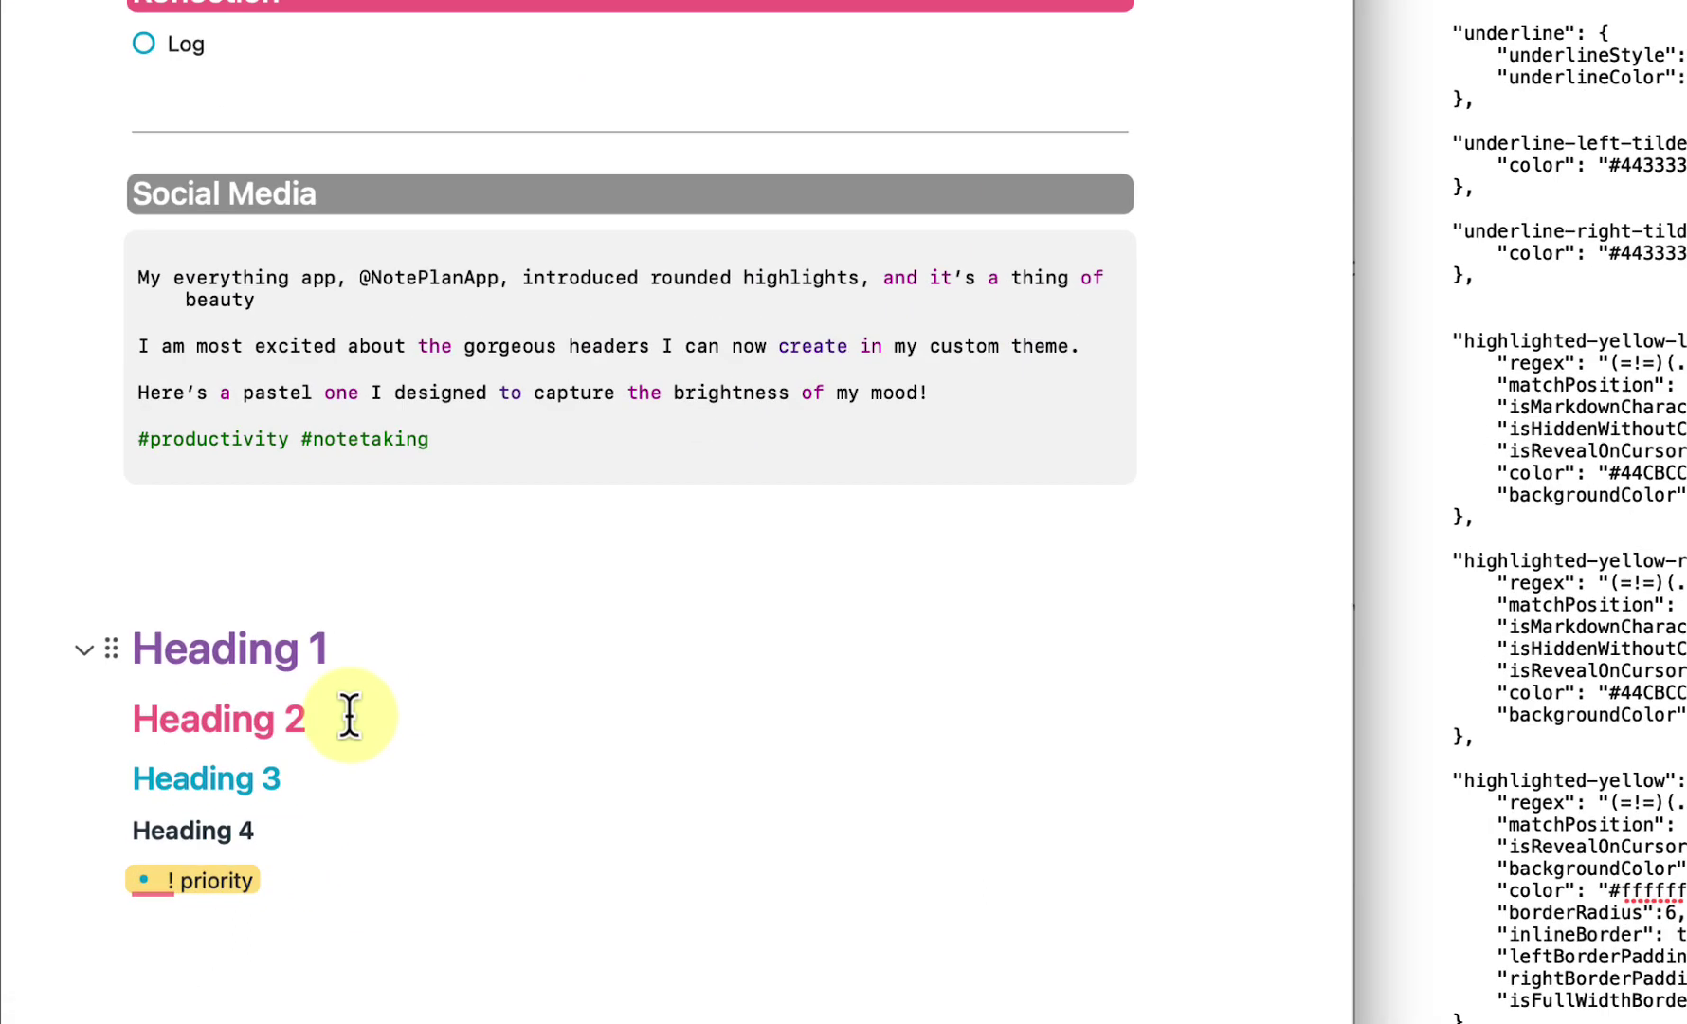
key("Return")
type("I can ==highlight== te")
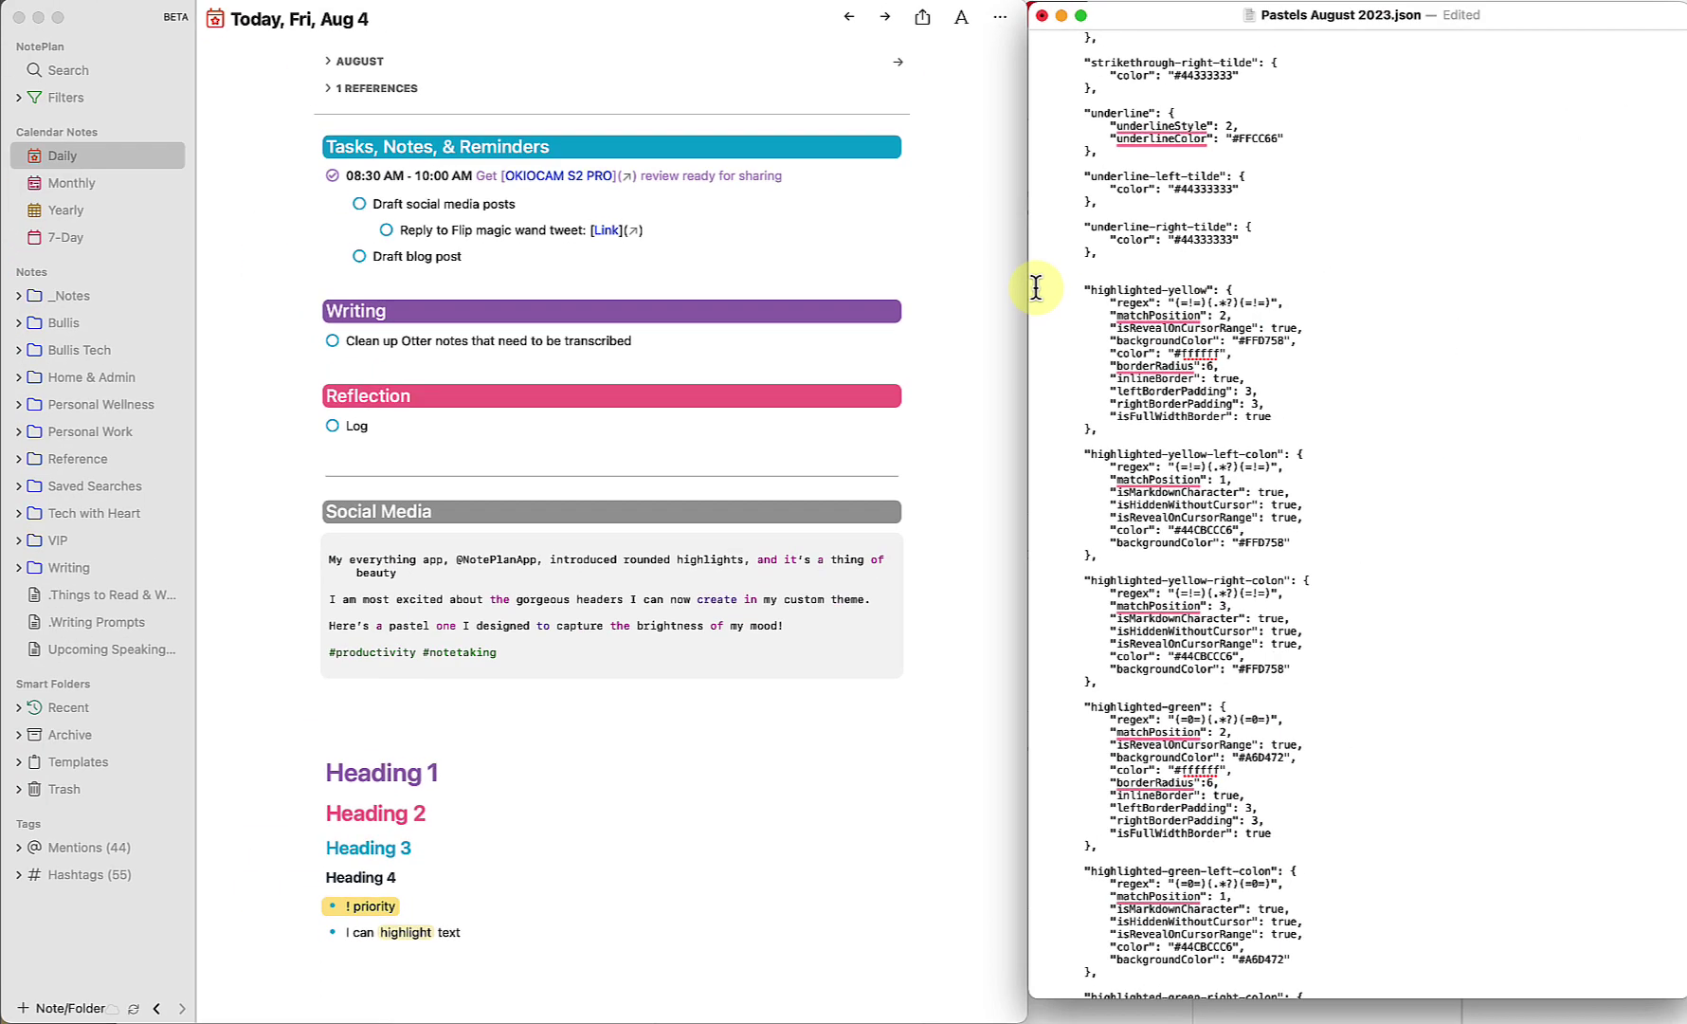
left_click_drag(1033, 284, 1281, 908)
- Scroll the JSON to highlighted-blue's =1= regex and reveal =1= on the Tasks header
left_click(1438, 842)
scroll(1439, 840, "down", 7)
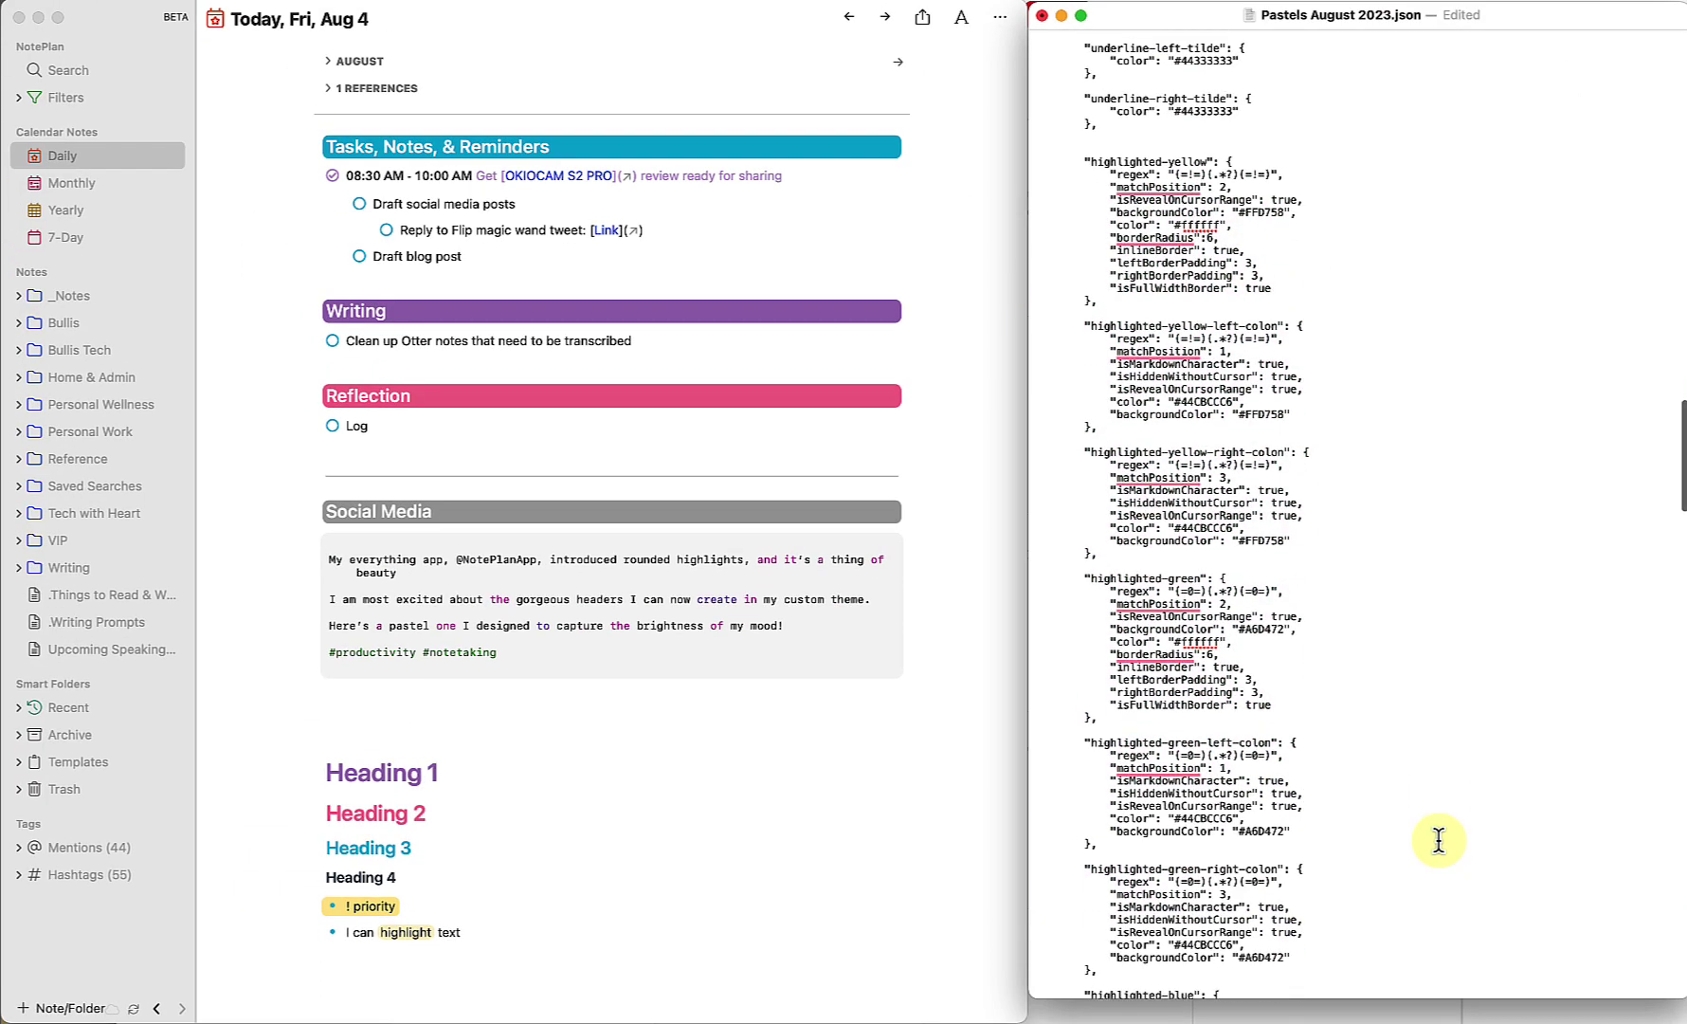
scroll(1439, 839, "down", 5)
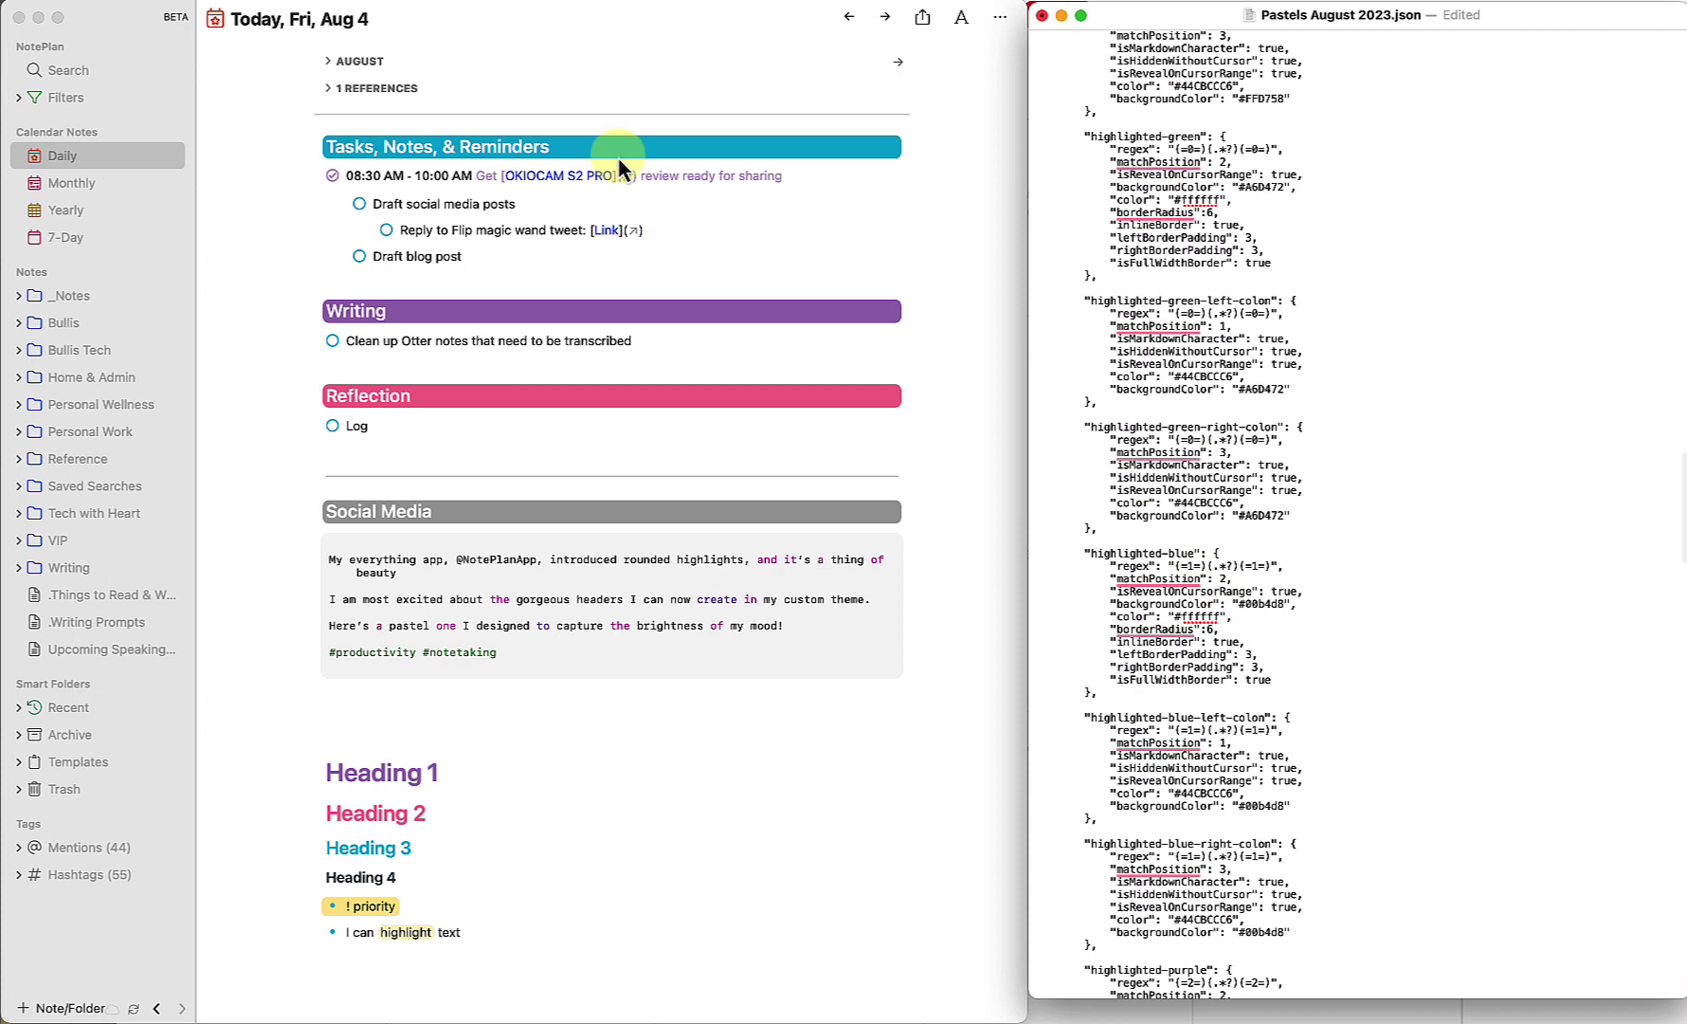
scroll(1137, 687, "down", 8)
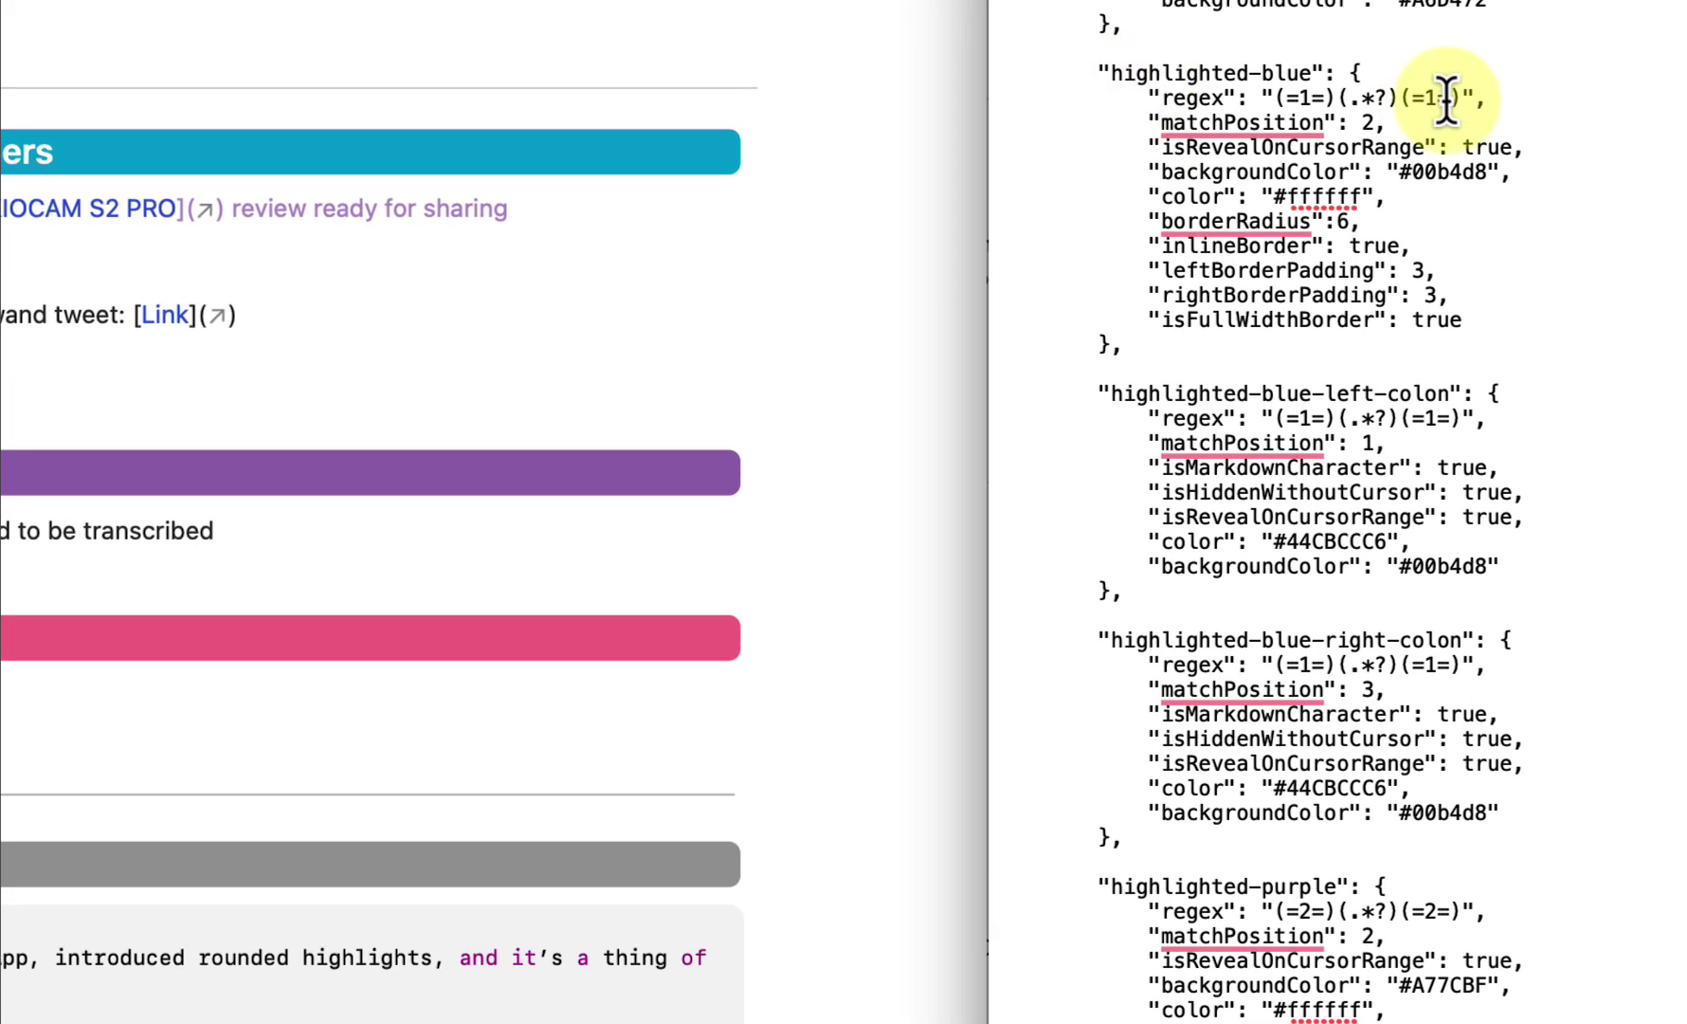
left_click(1161, 103)
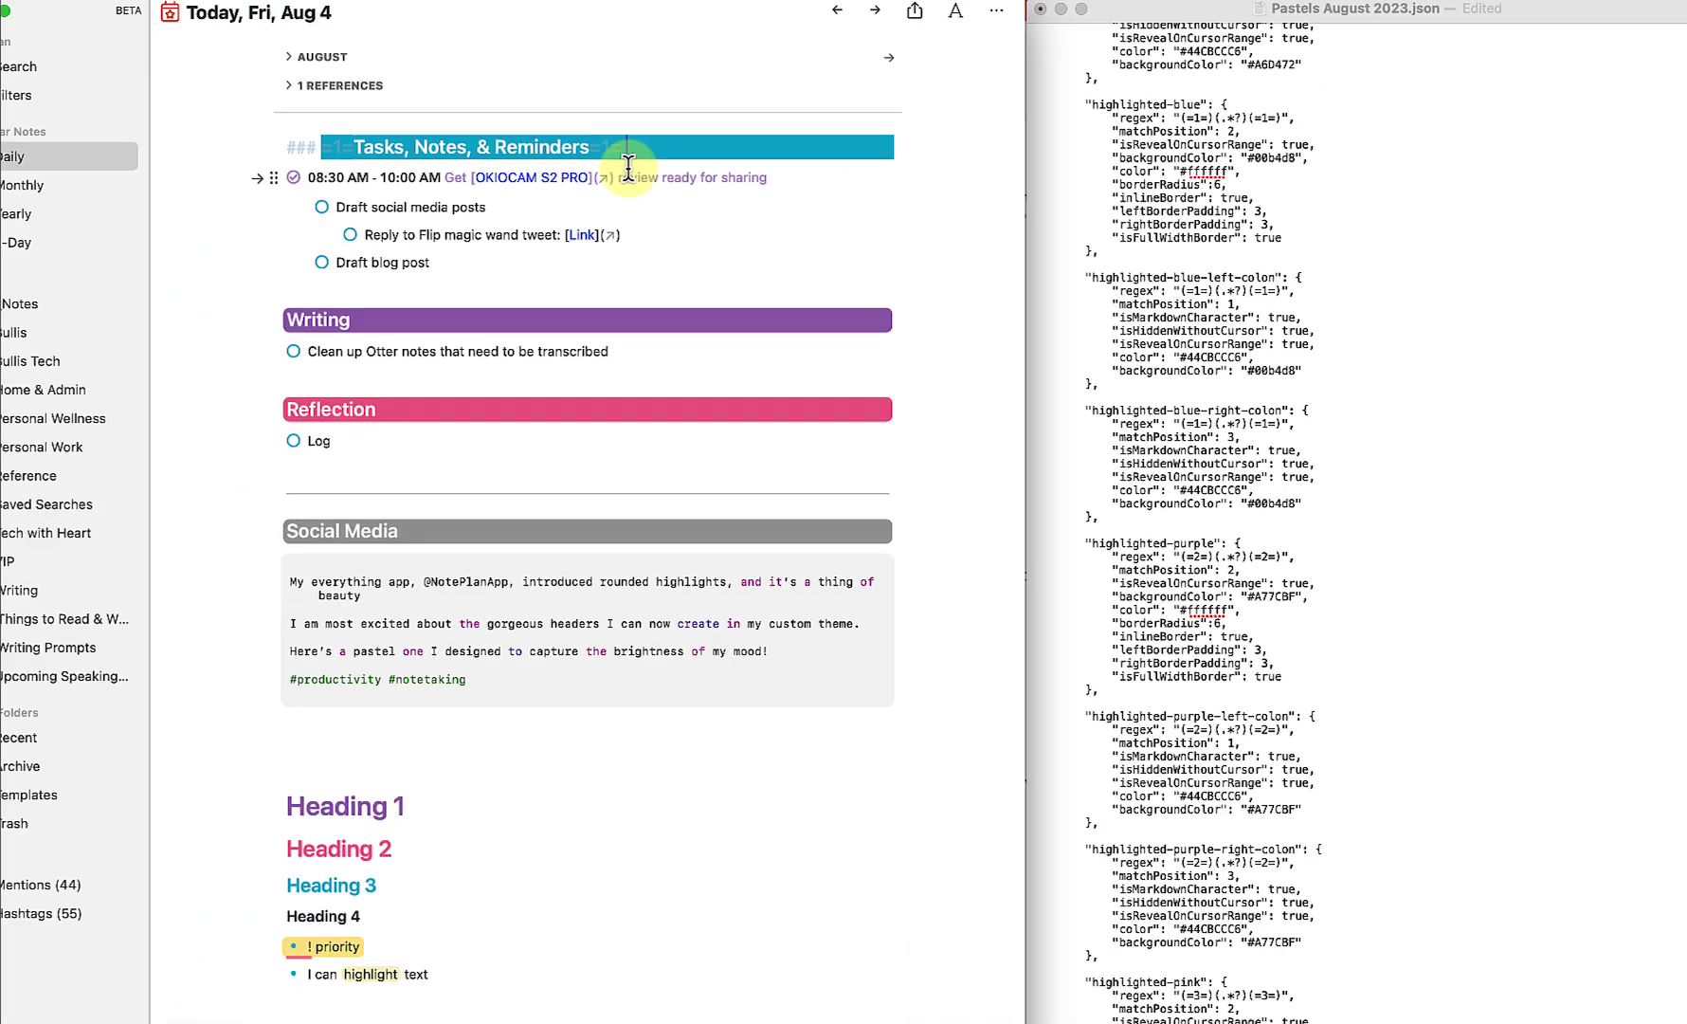
left_click(649, 148)
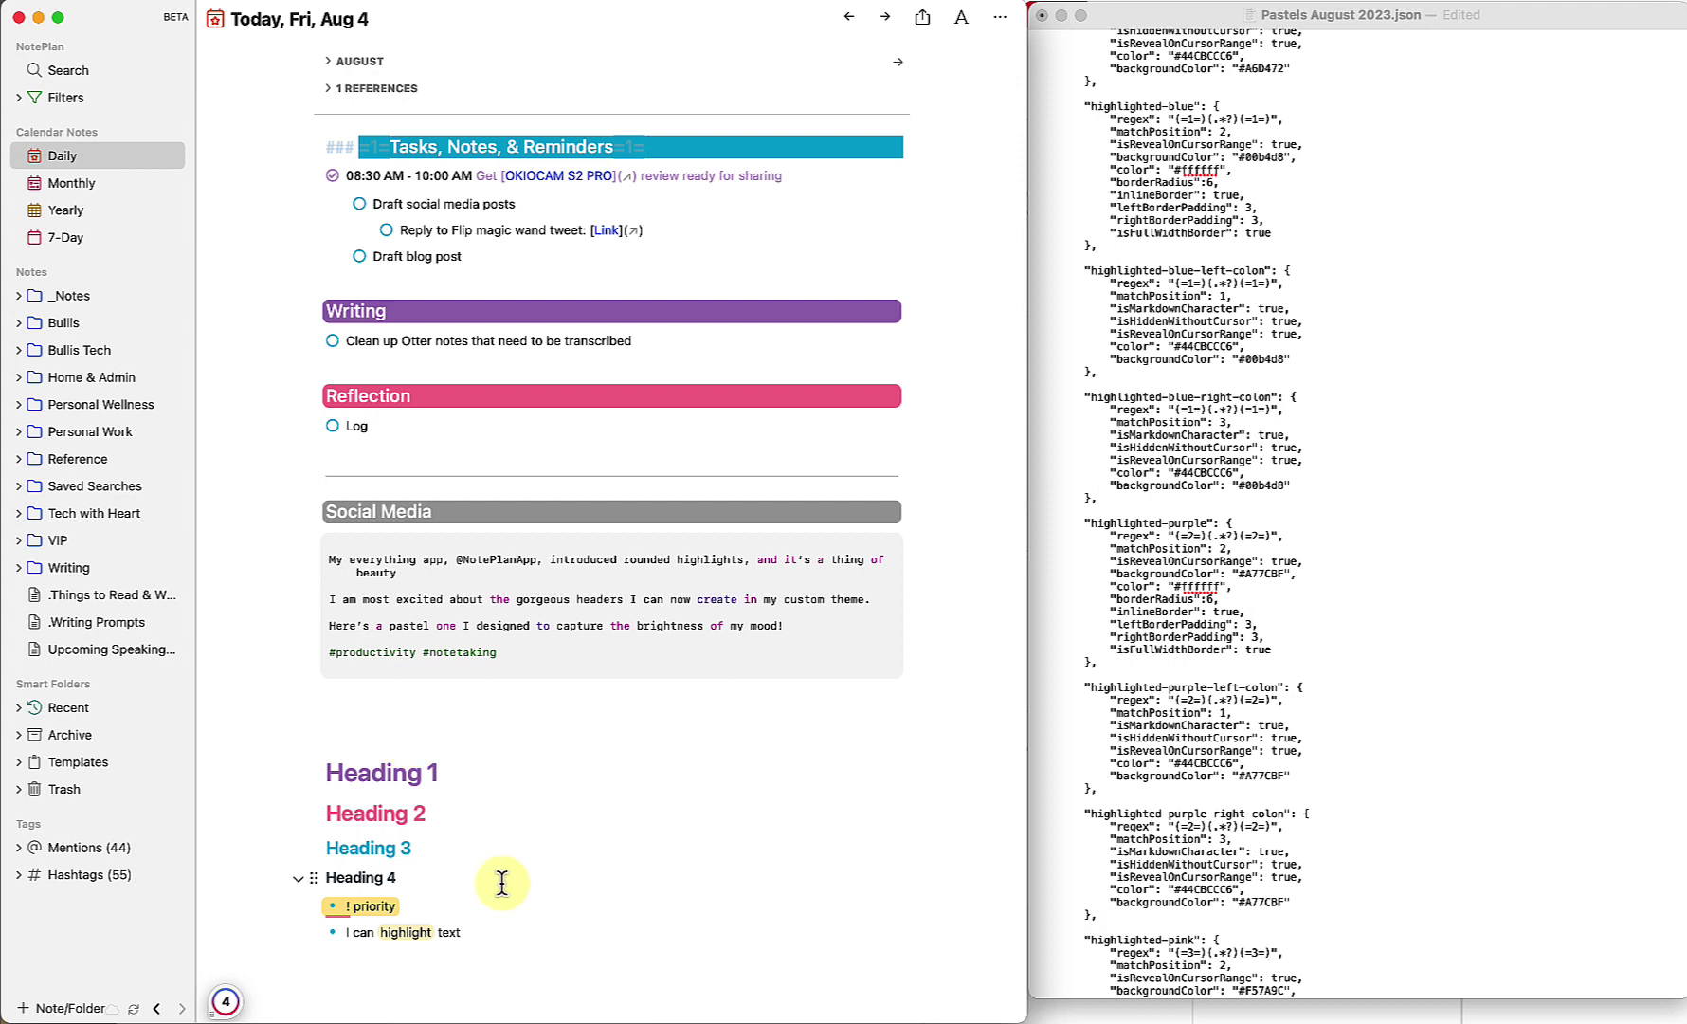
- Add the line '=1=Text highlighted in blue=1=' below the highlight bullet
scroll(500, 900, "down", 3)
left_click(502, 938)
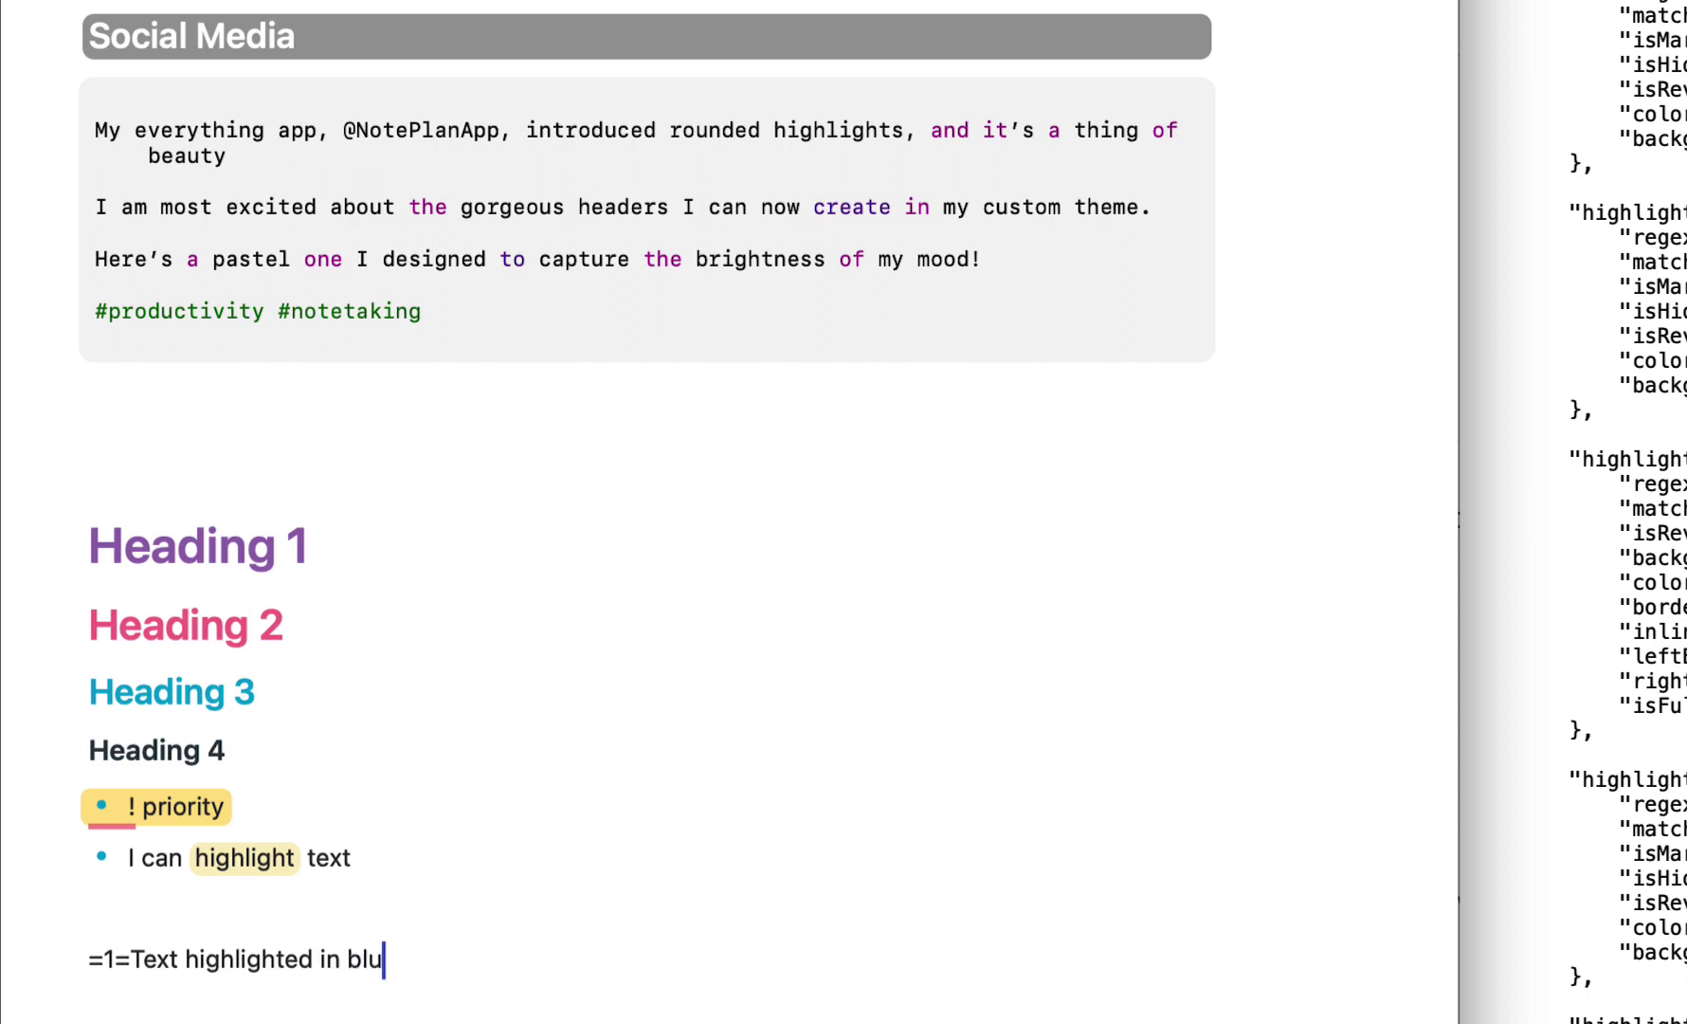
type("=1=Text highlighted in blue=1=")
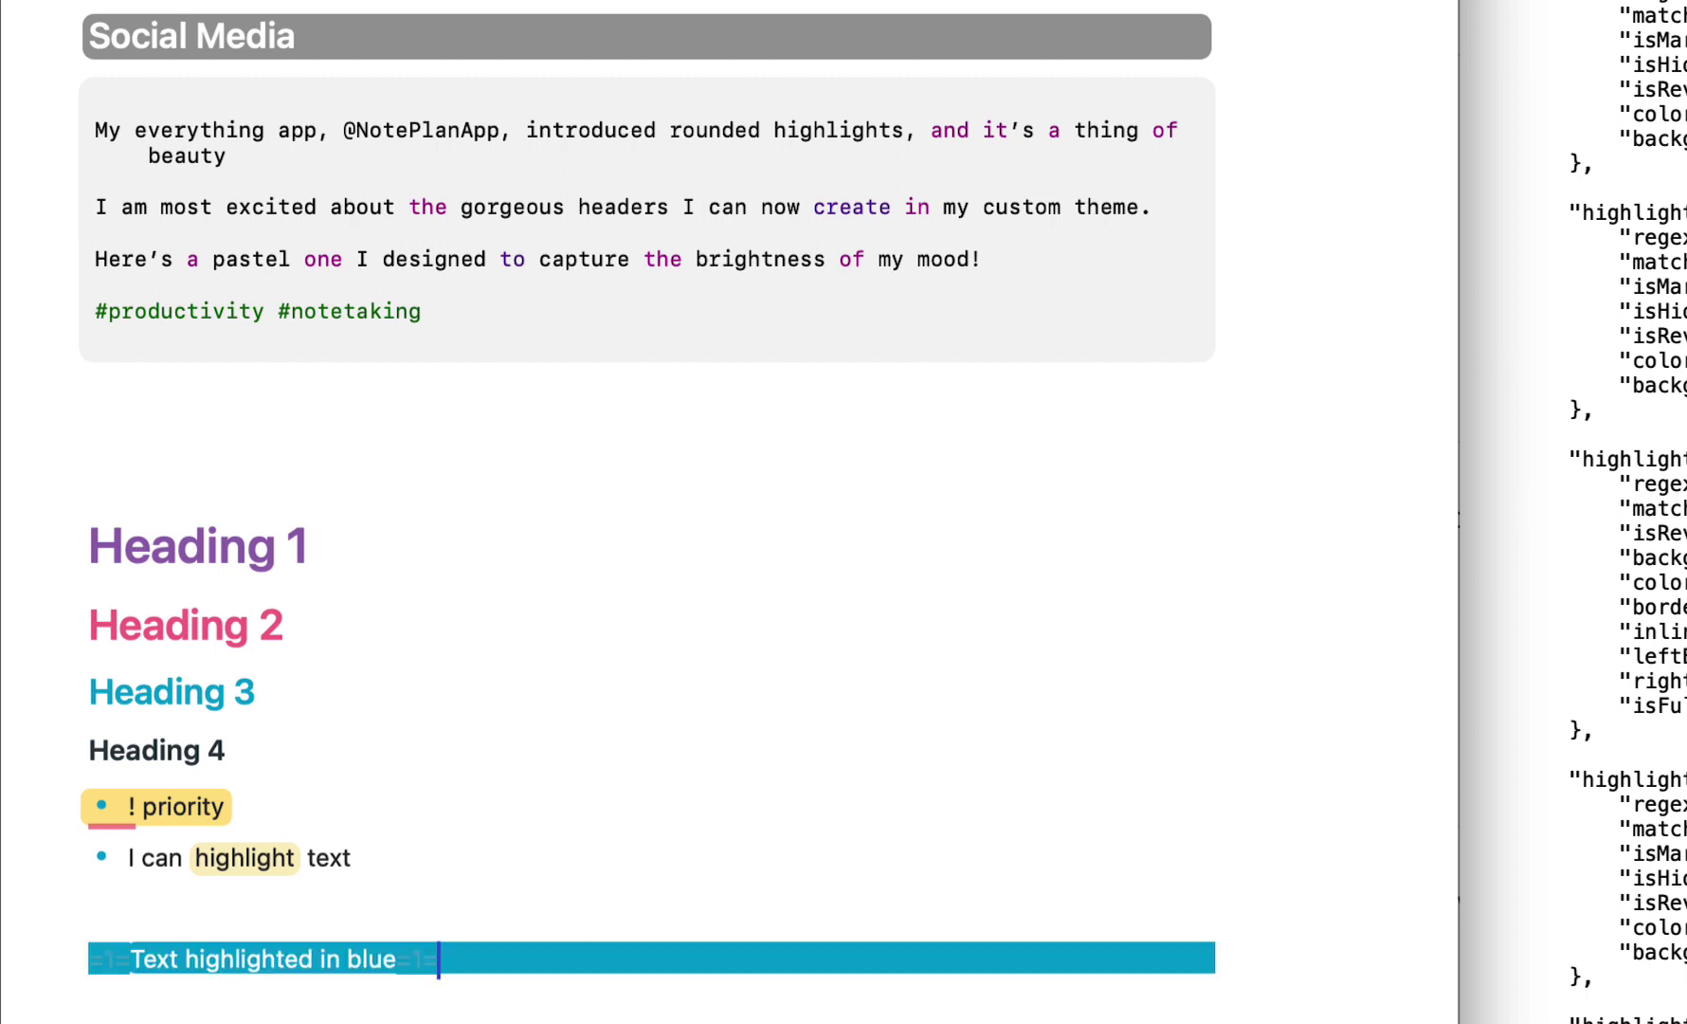
key("Return")
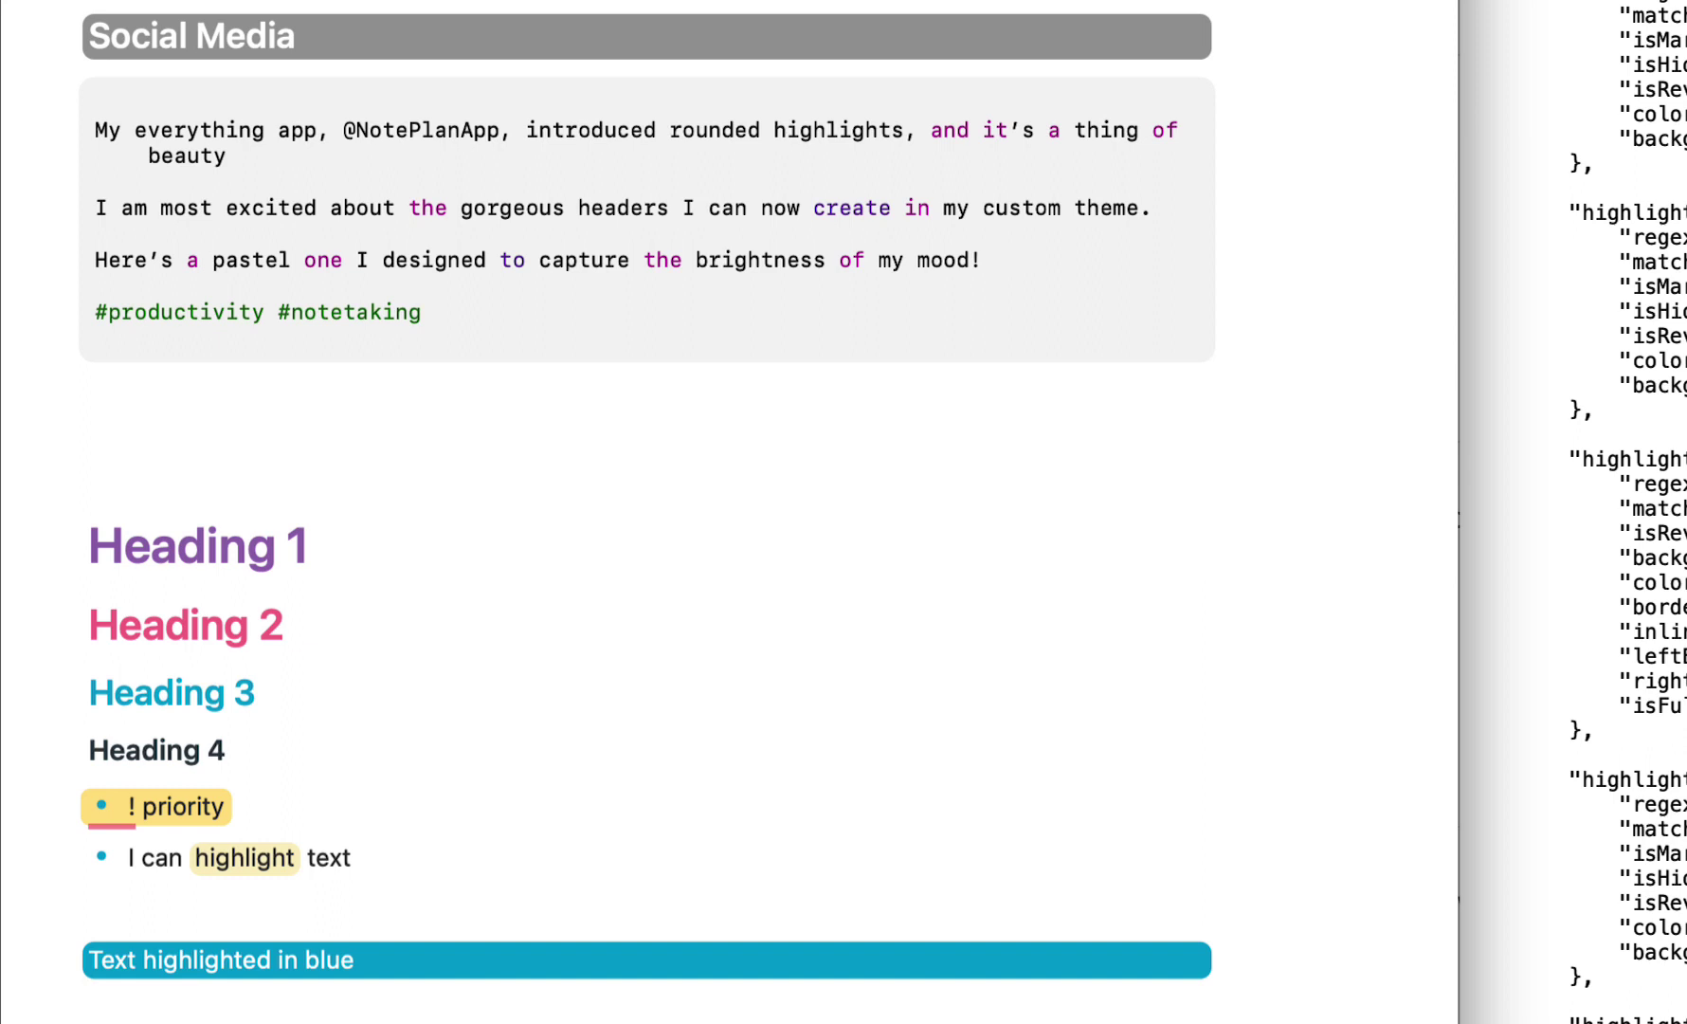
left_click(376, 961)
left_click(499, 968)
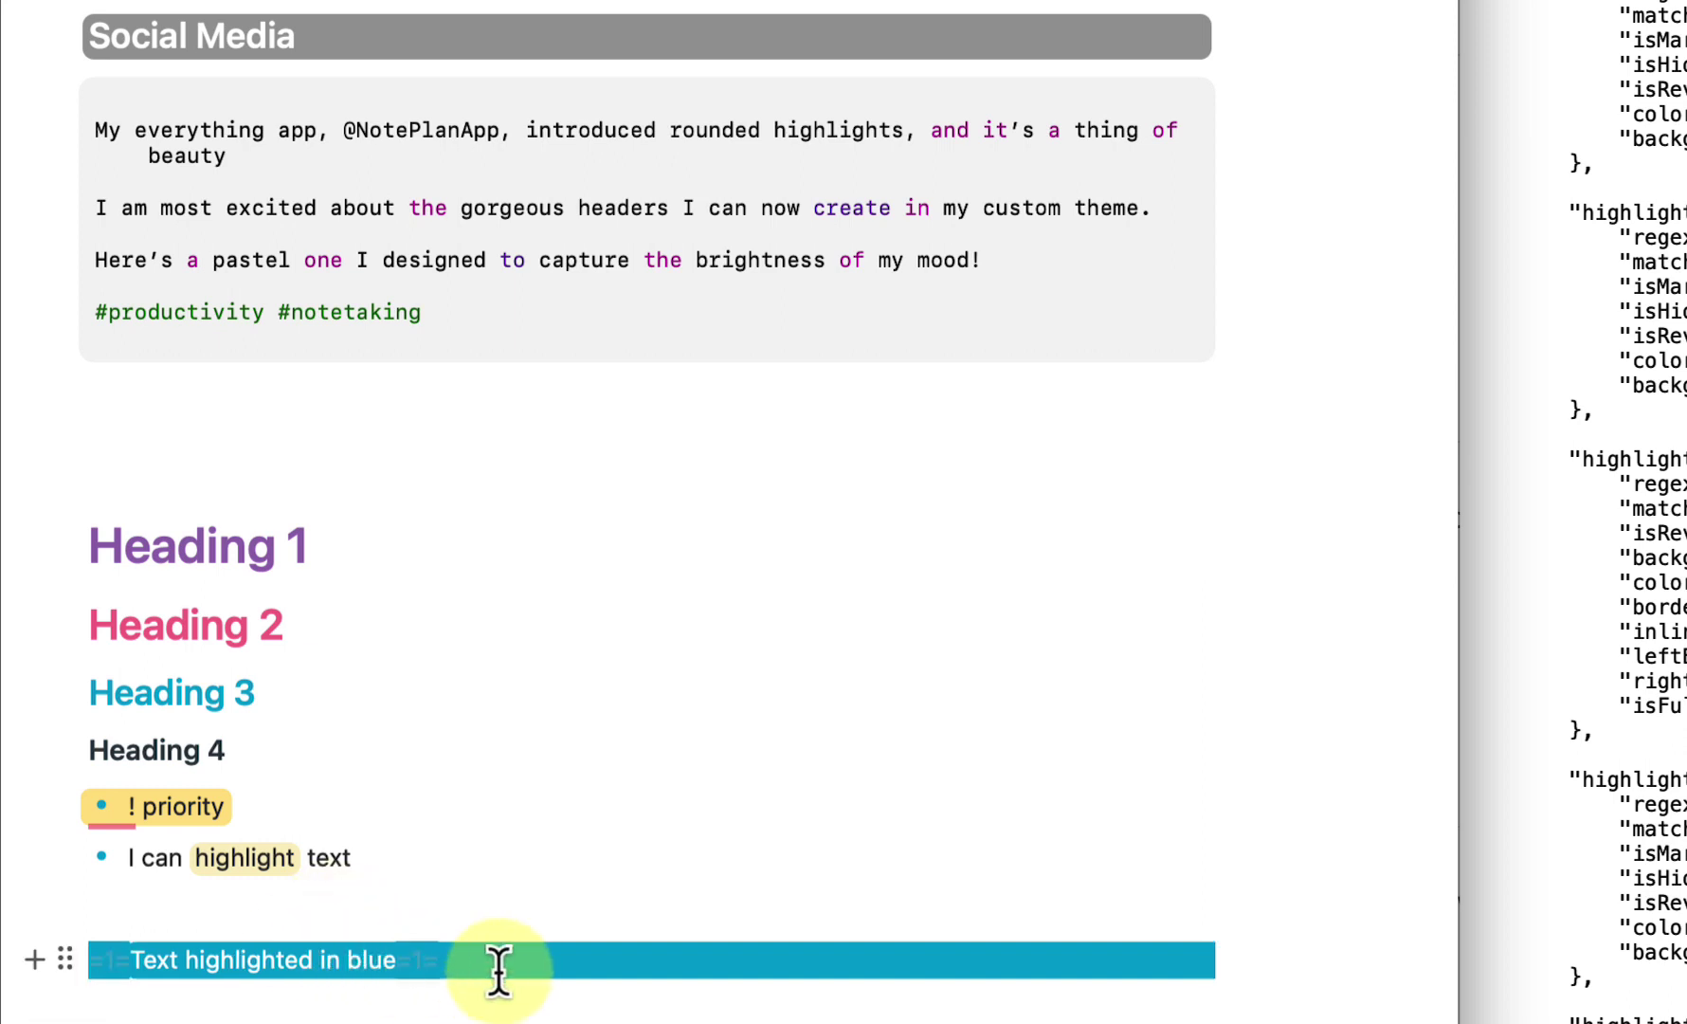
left_click(986, 1006)
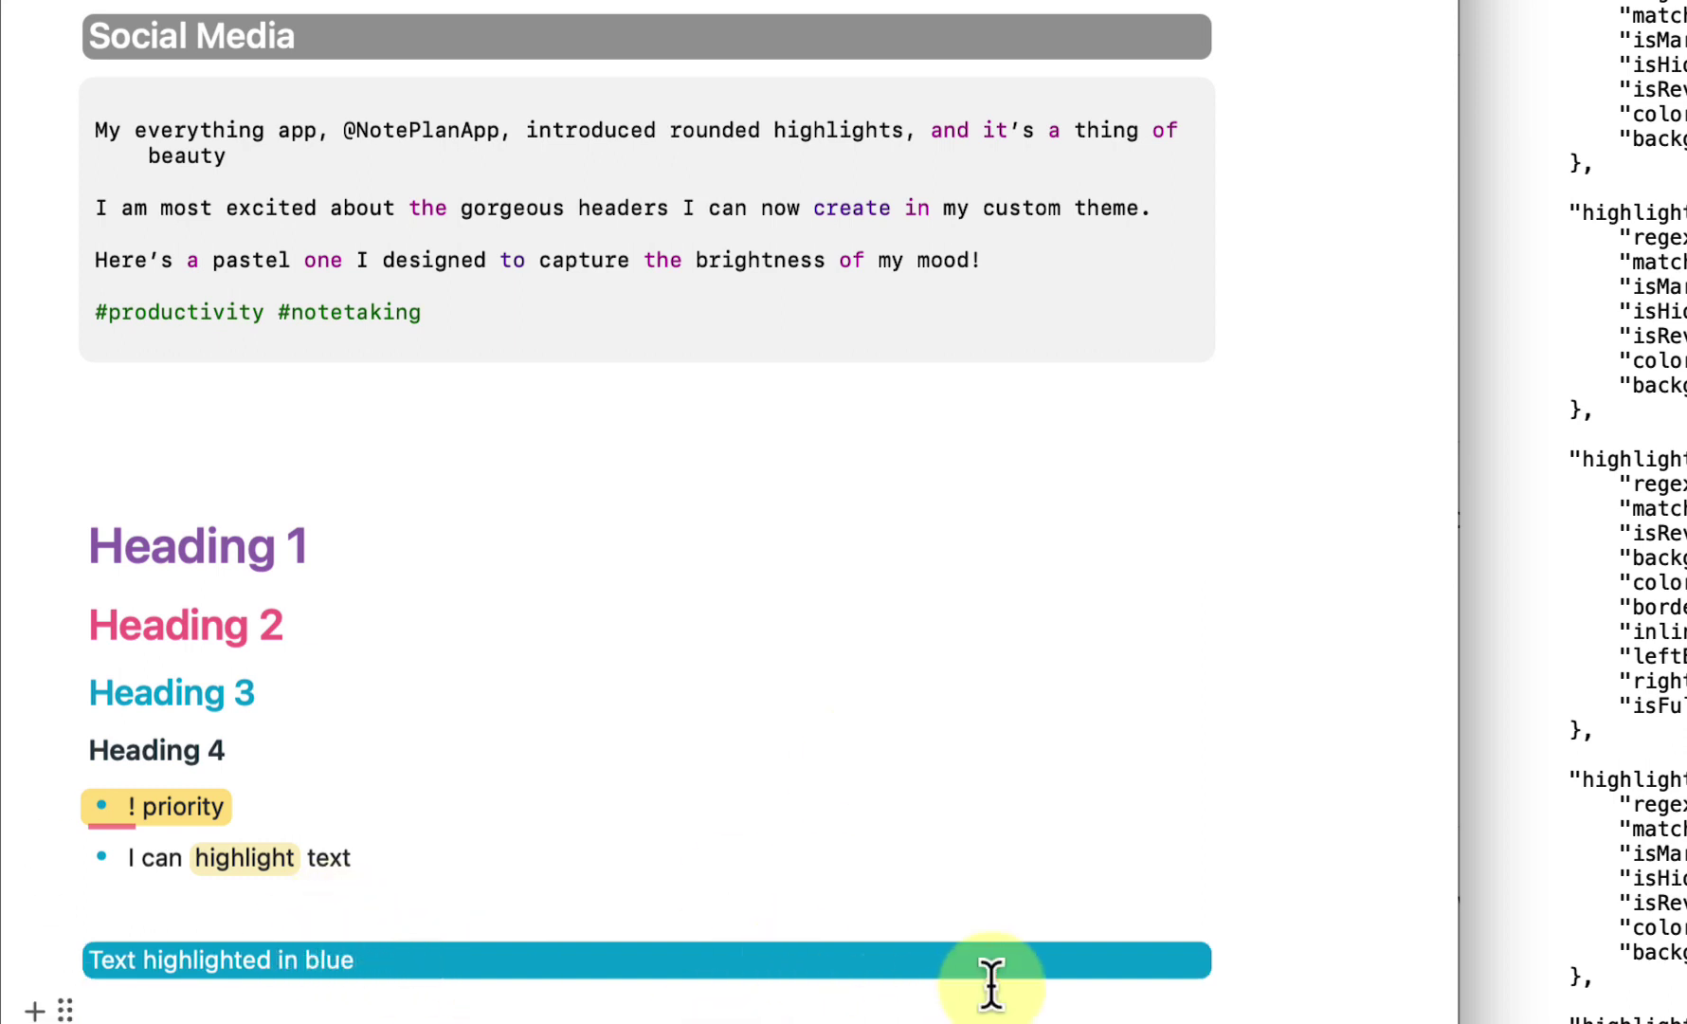
- Inspect the highlight markers in 'I can highlight text' and the blue line
left_click(233, 851)
left_click_drag(433, 857, 246, 858)
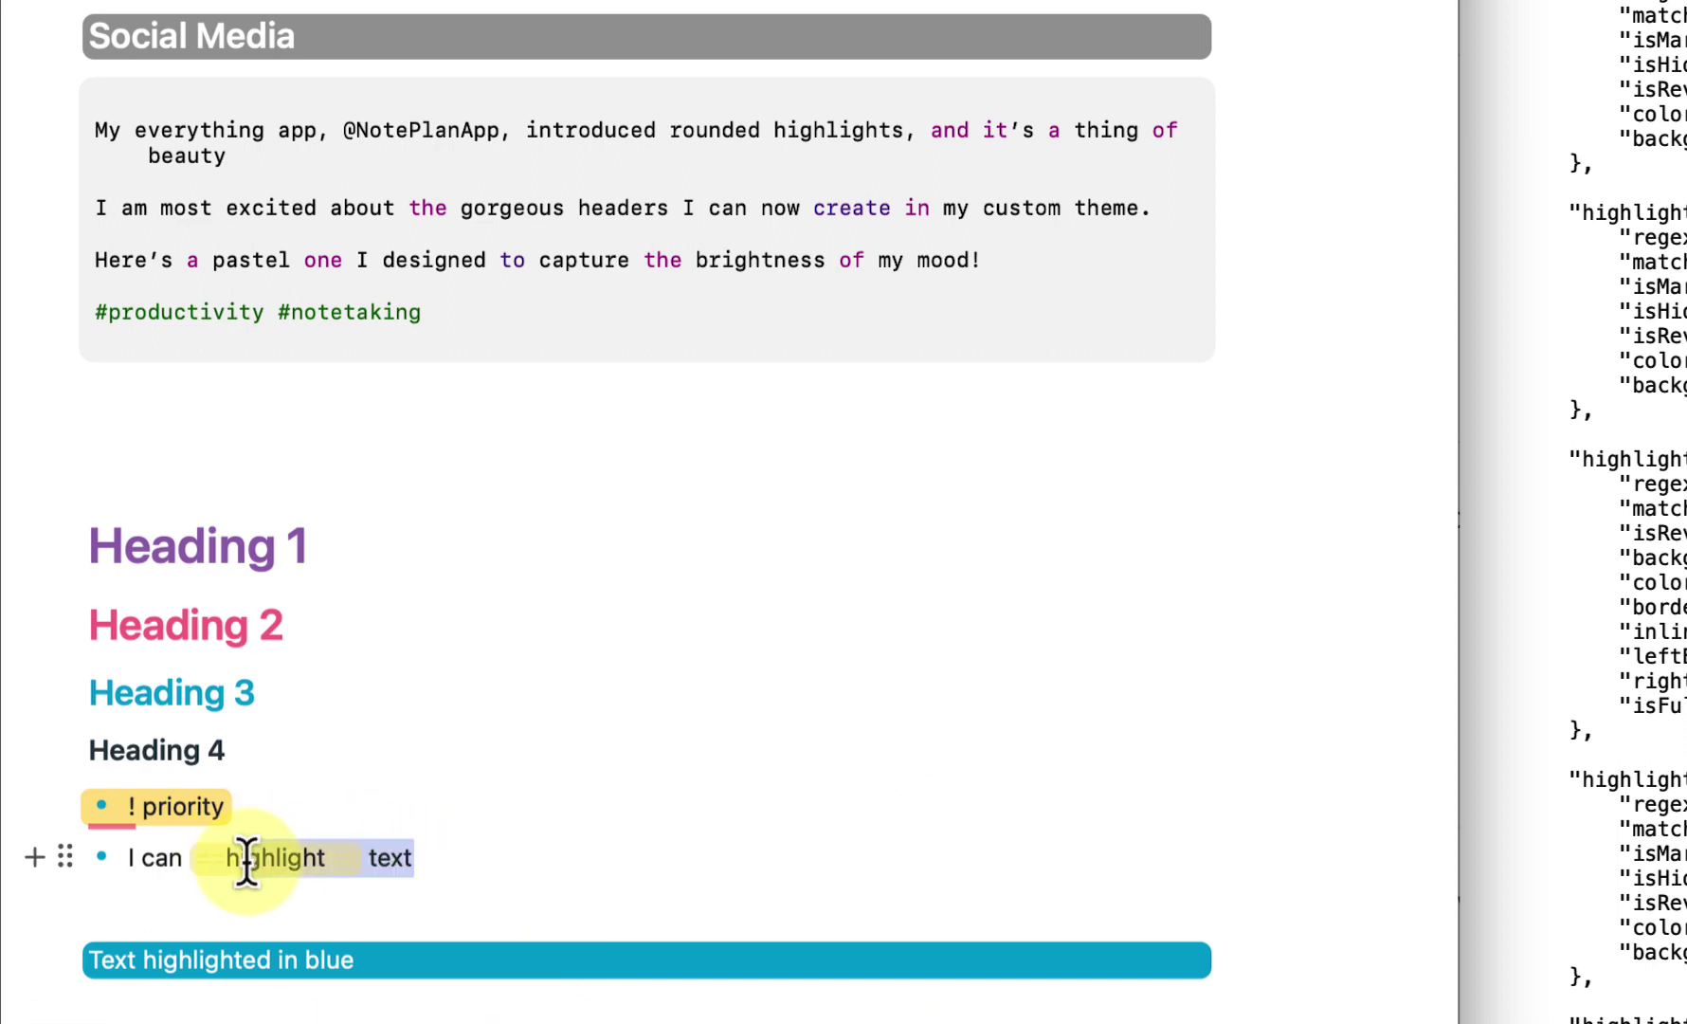
left_click(431, 948)
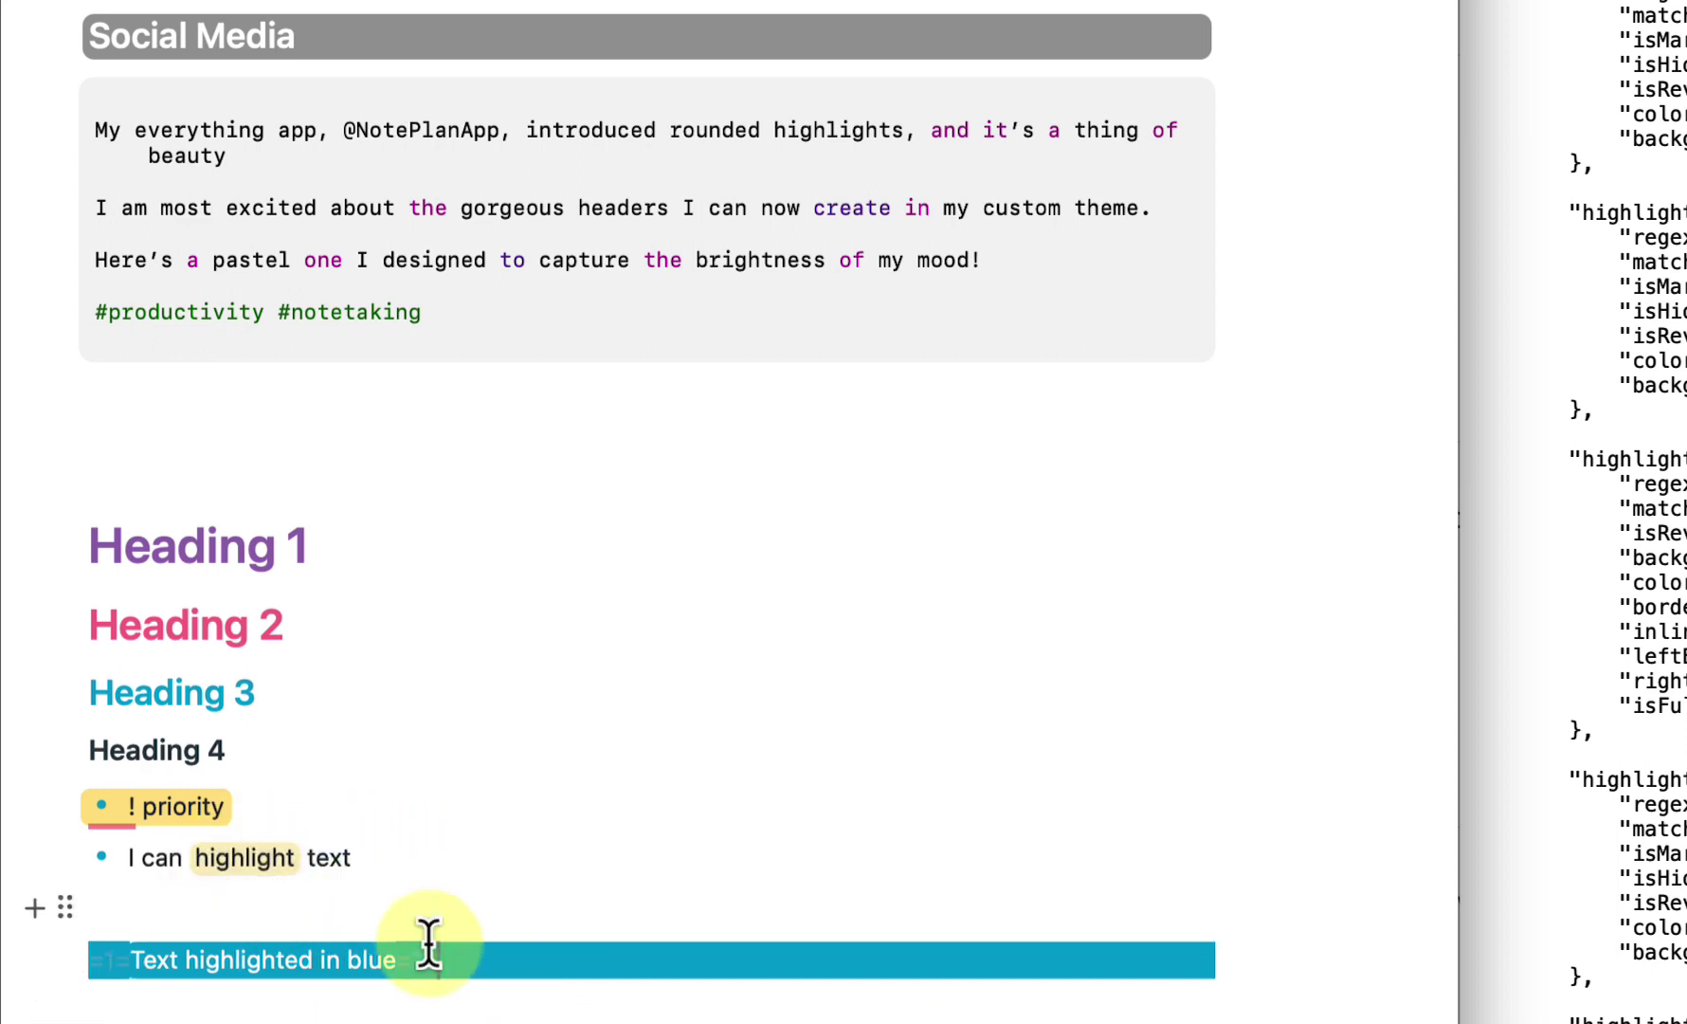
left_click(559, 986)
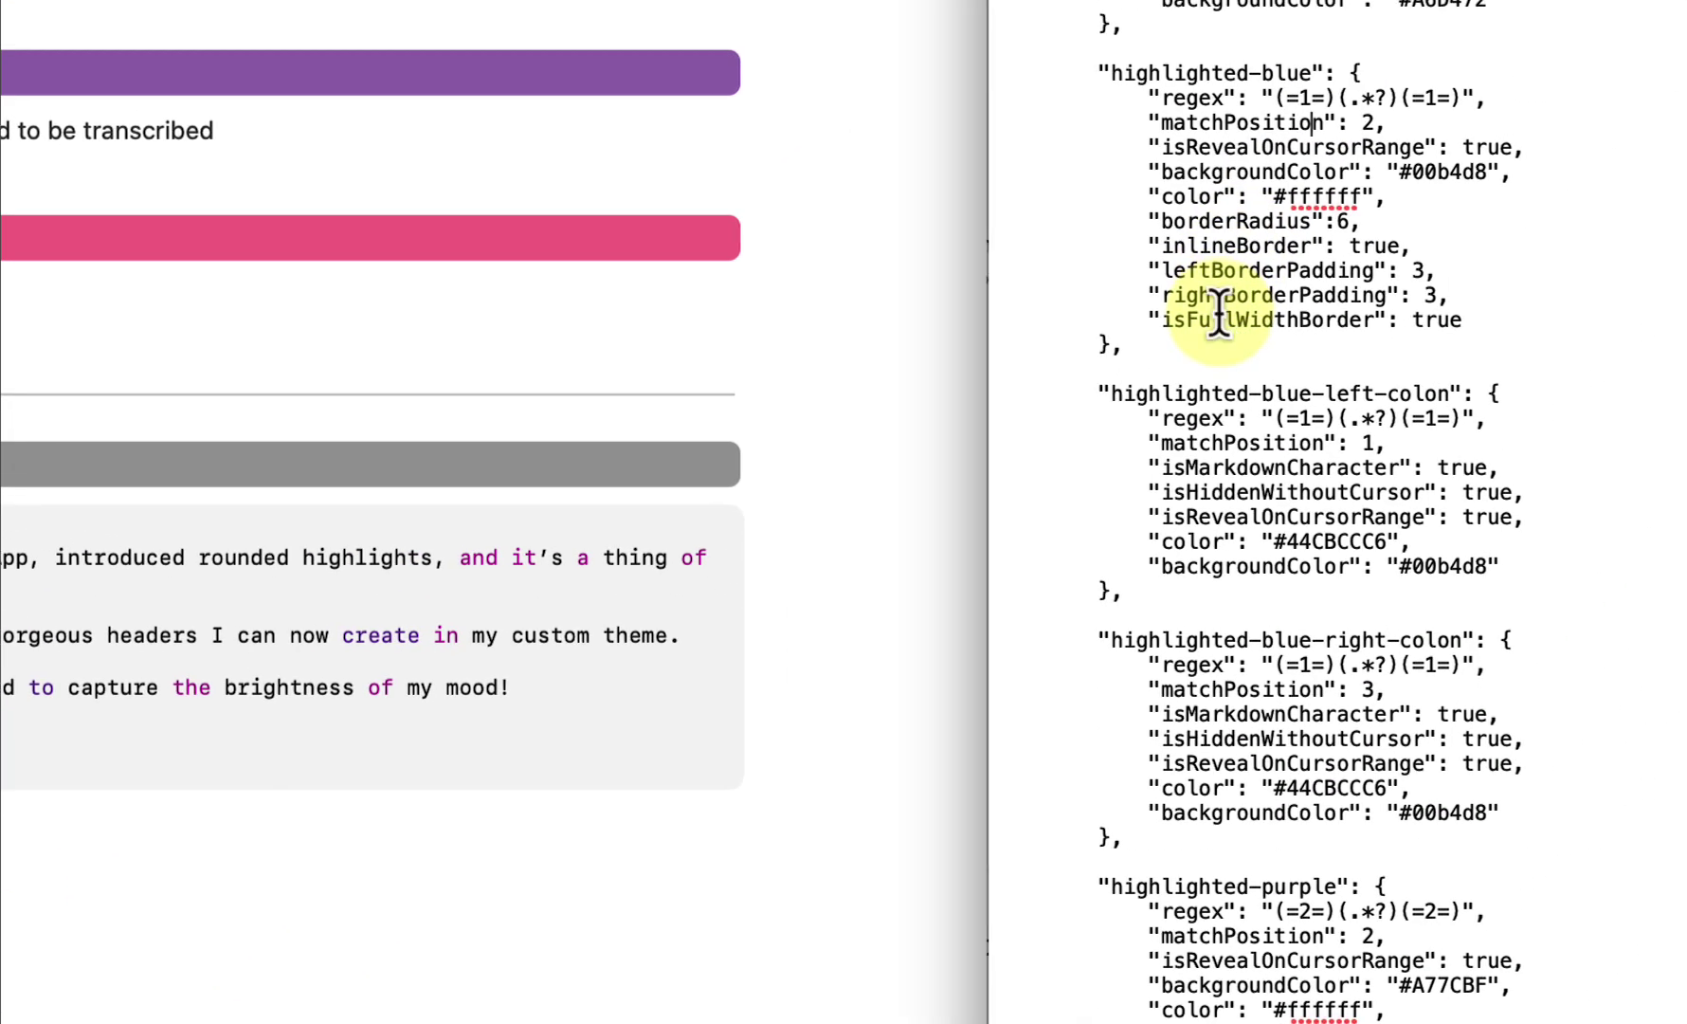
- Select the isFullWidthBorder setting in the JSON, then bring the theme file beside the note
double_click(1219, 318)
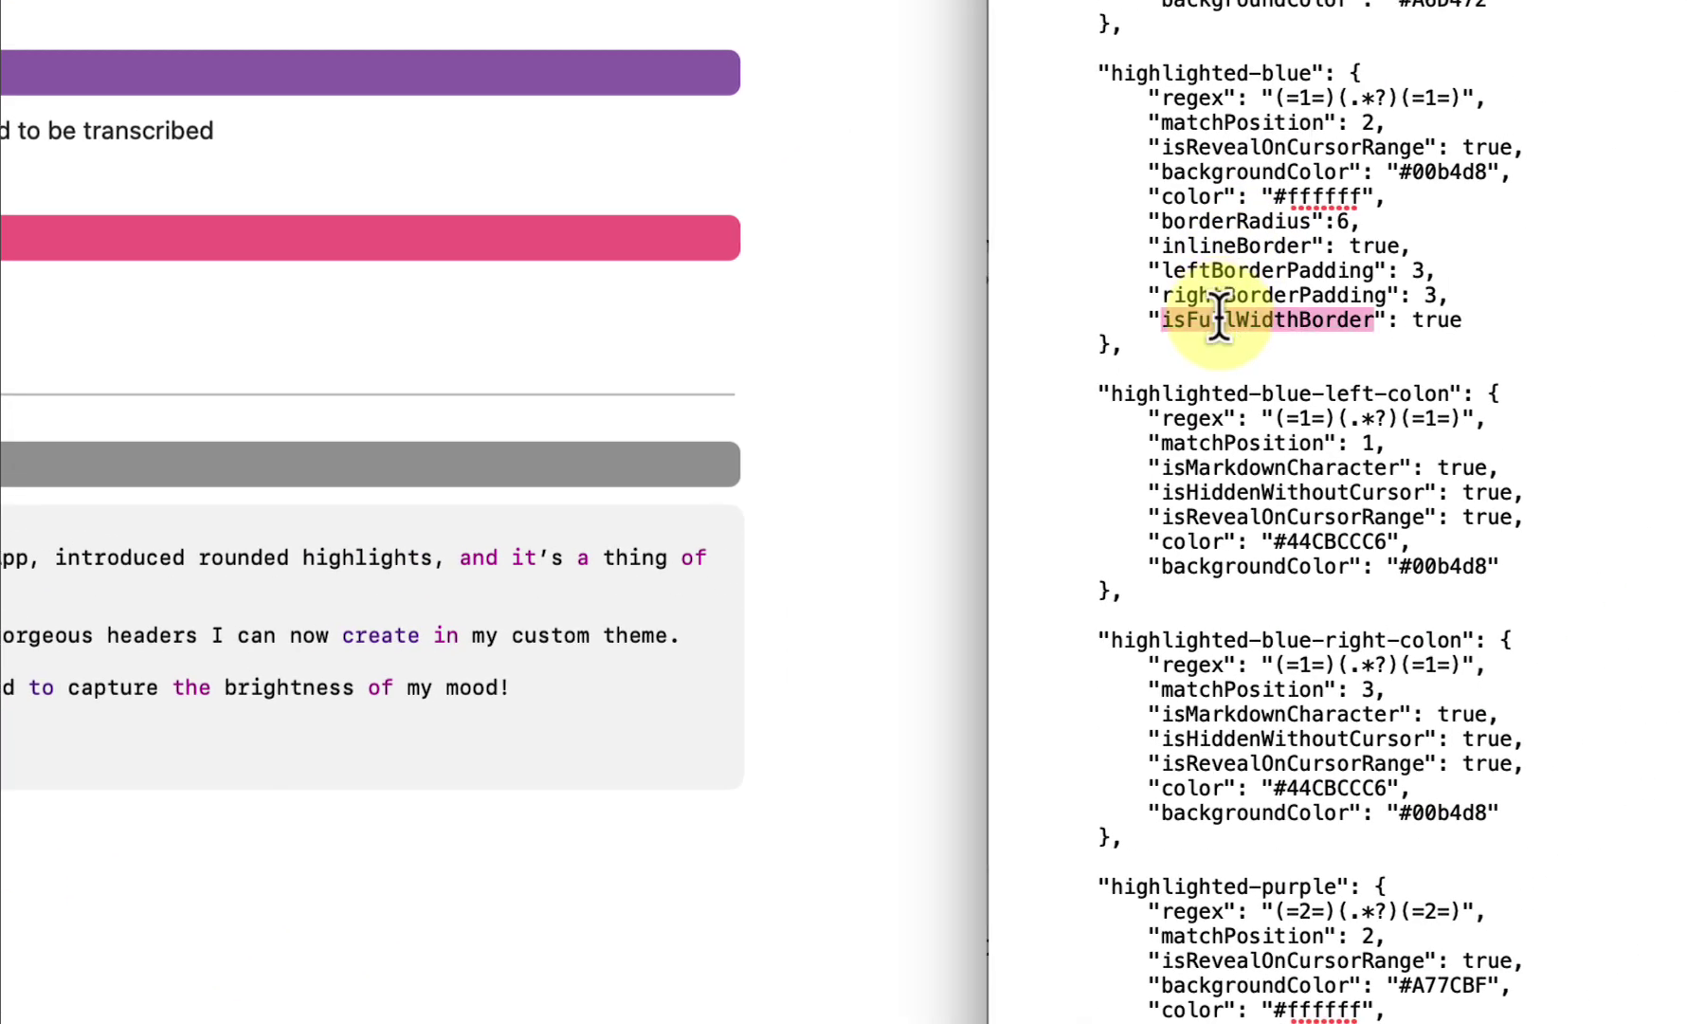
left_click(1220, 320)
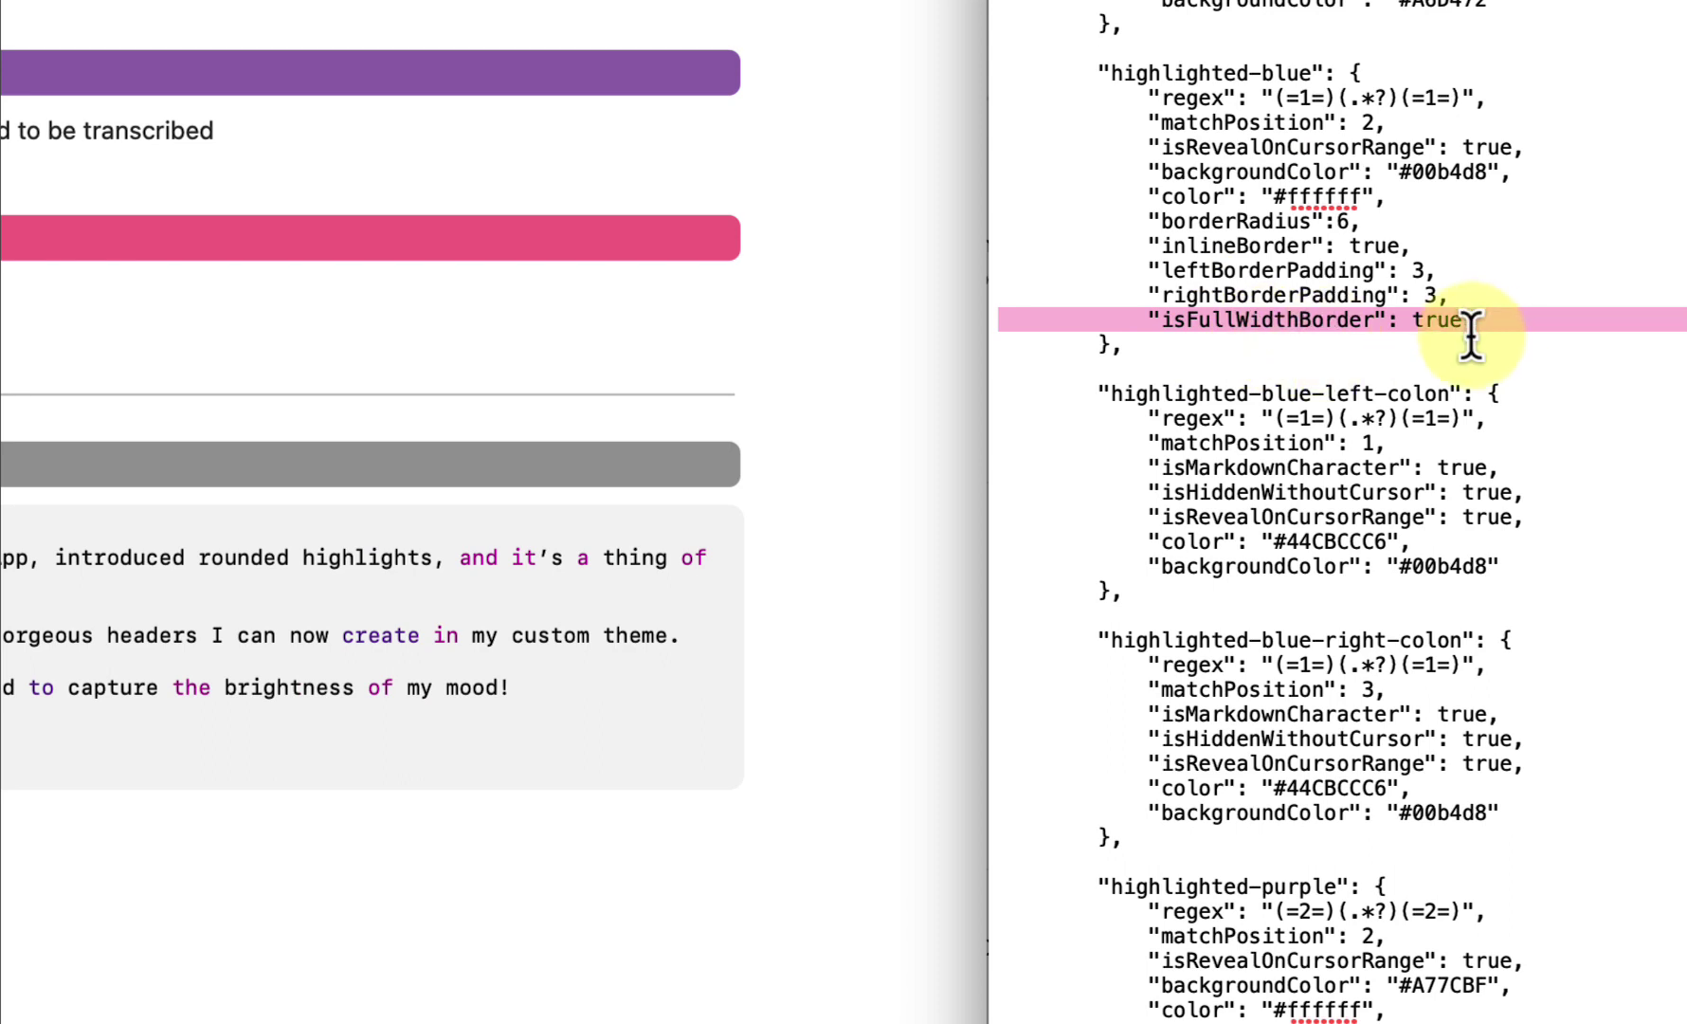
key("super+Tab")
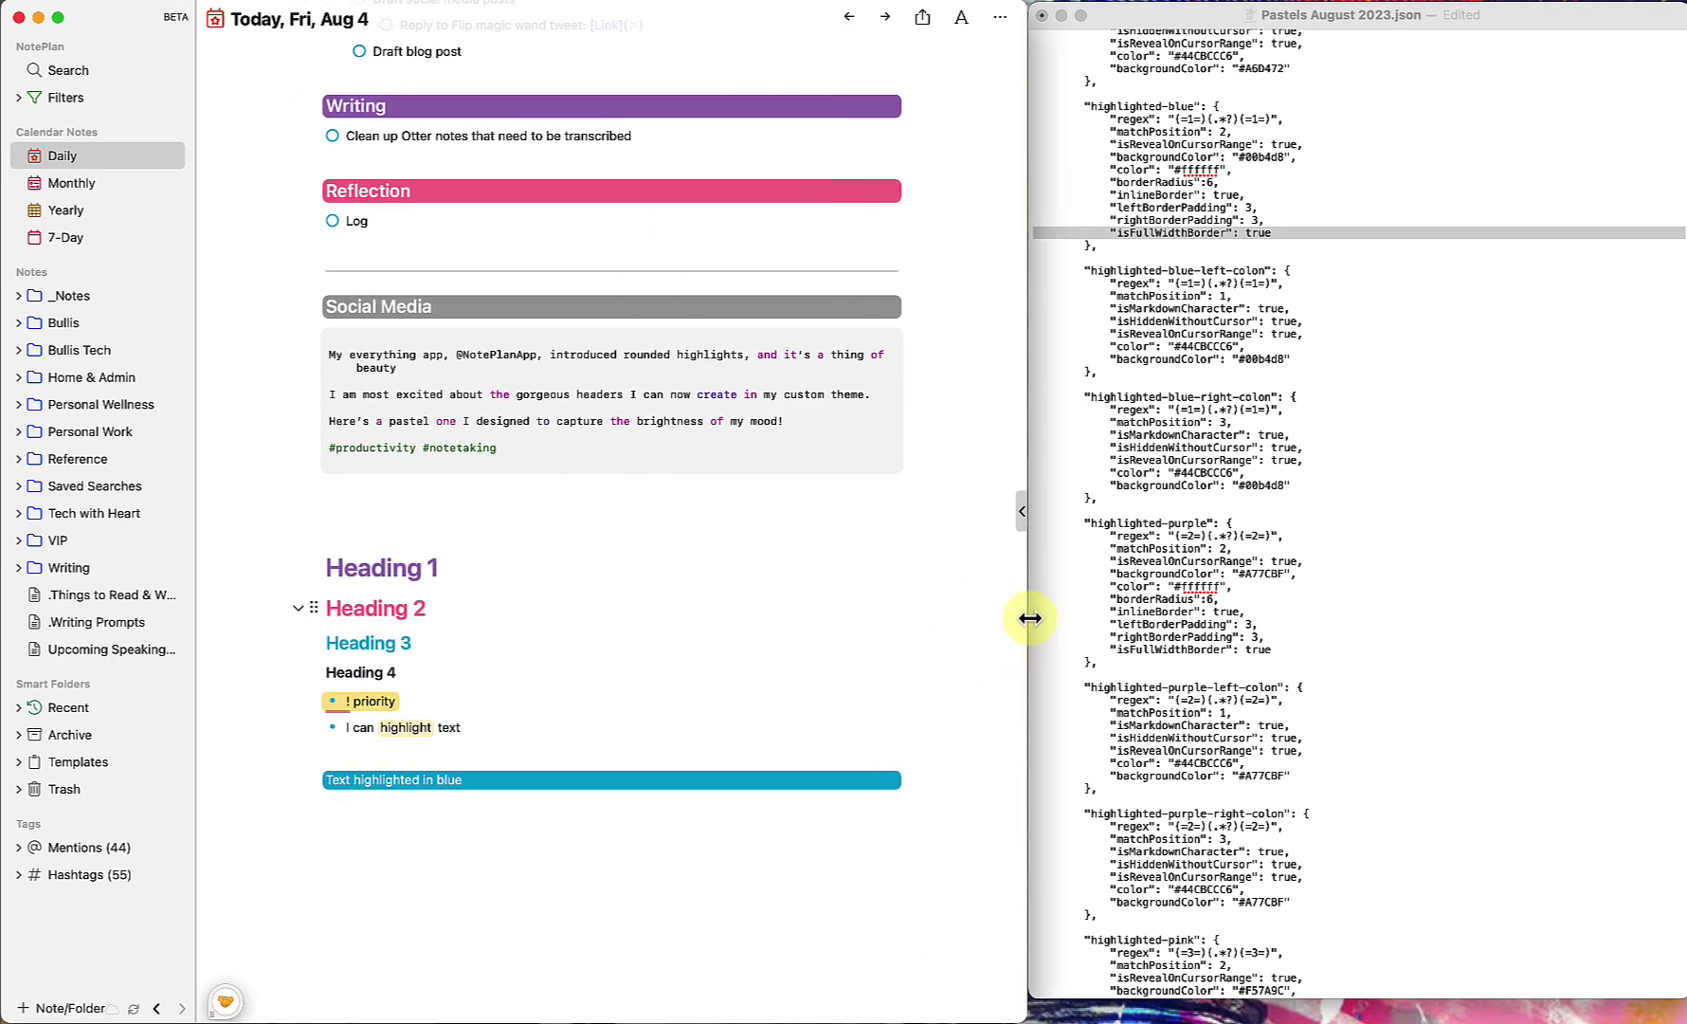
left_click(1200, 226)
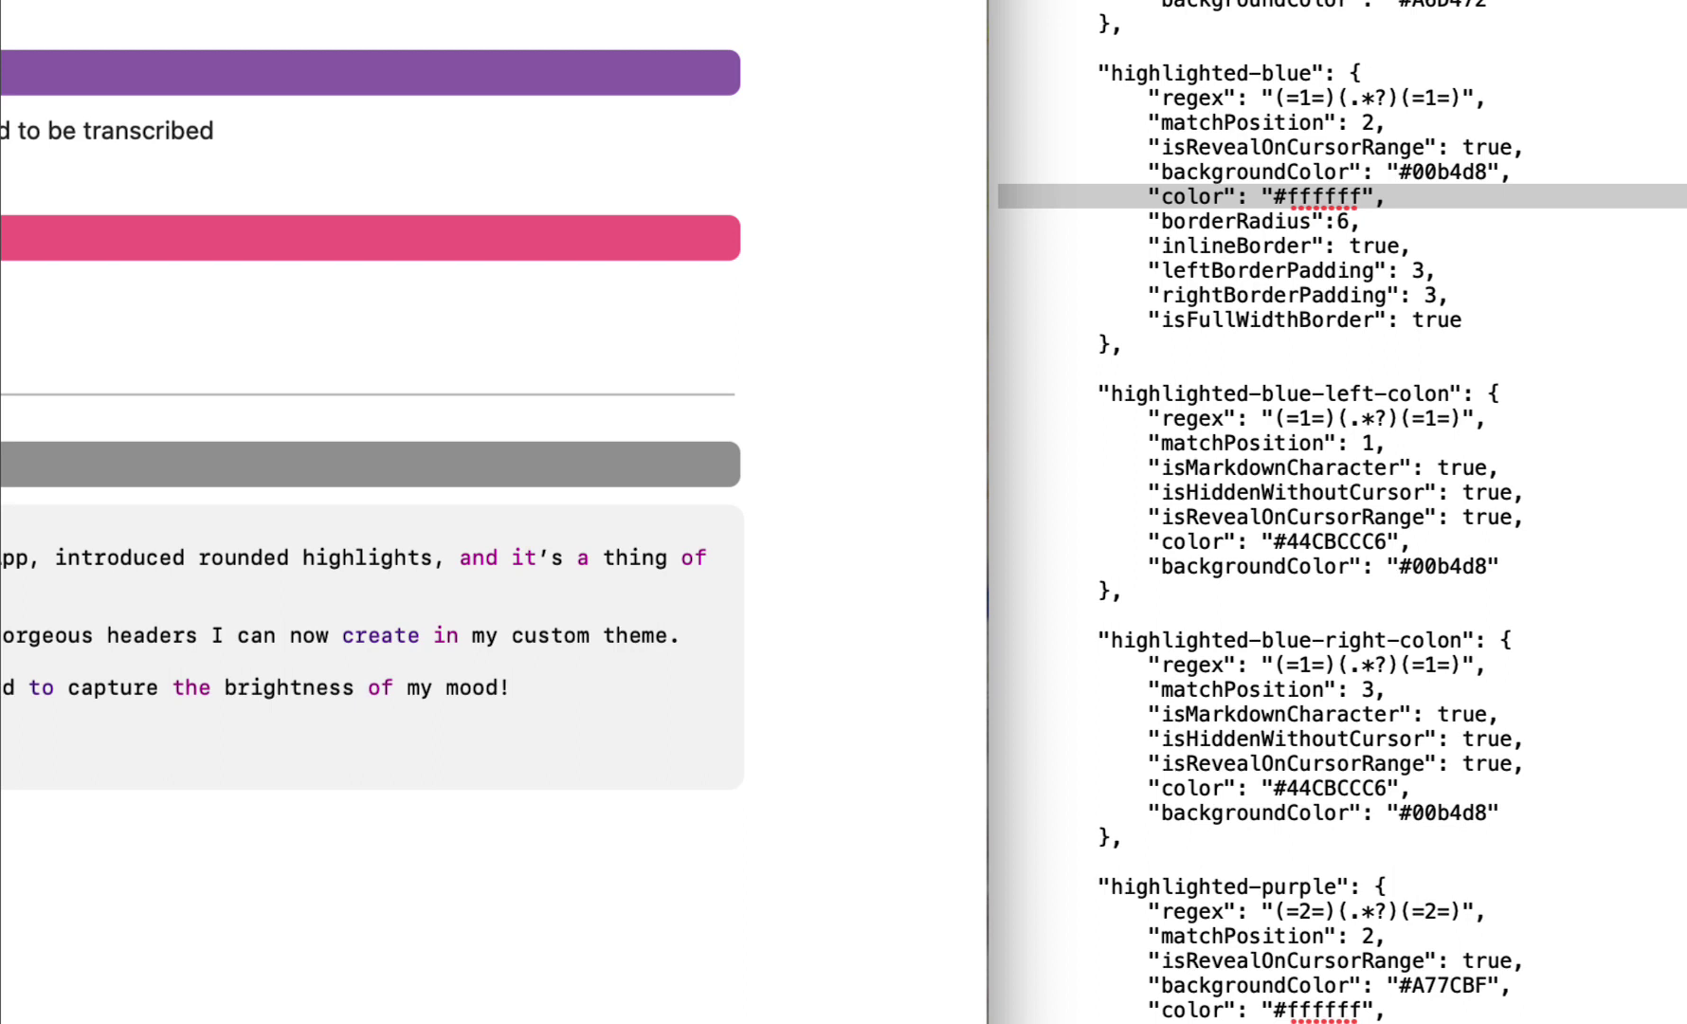
left_click(1430, 201)
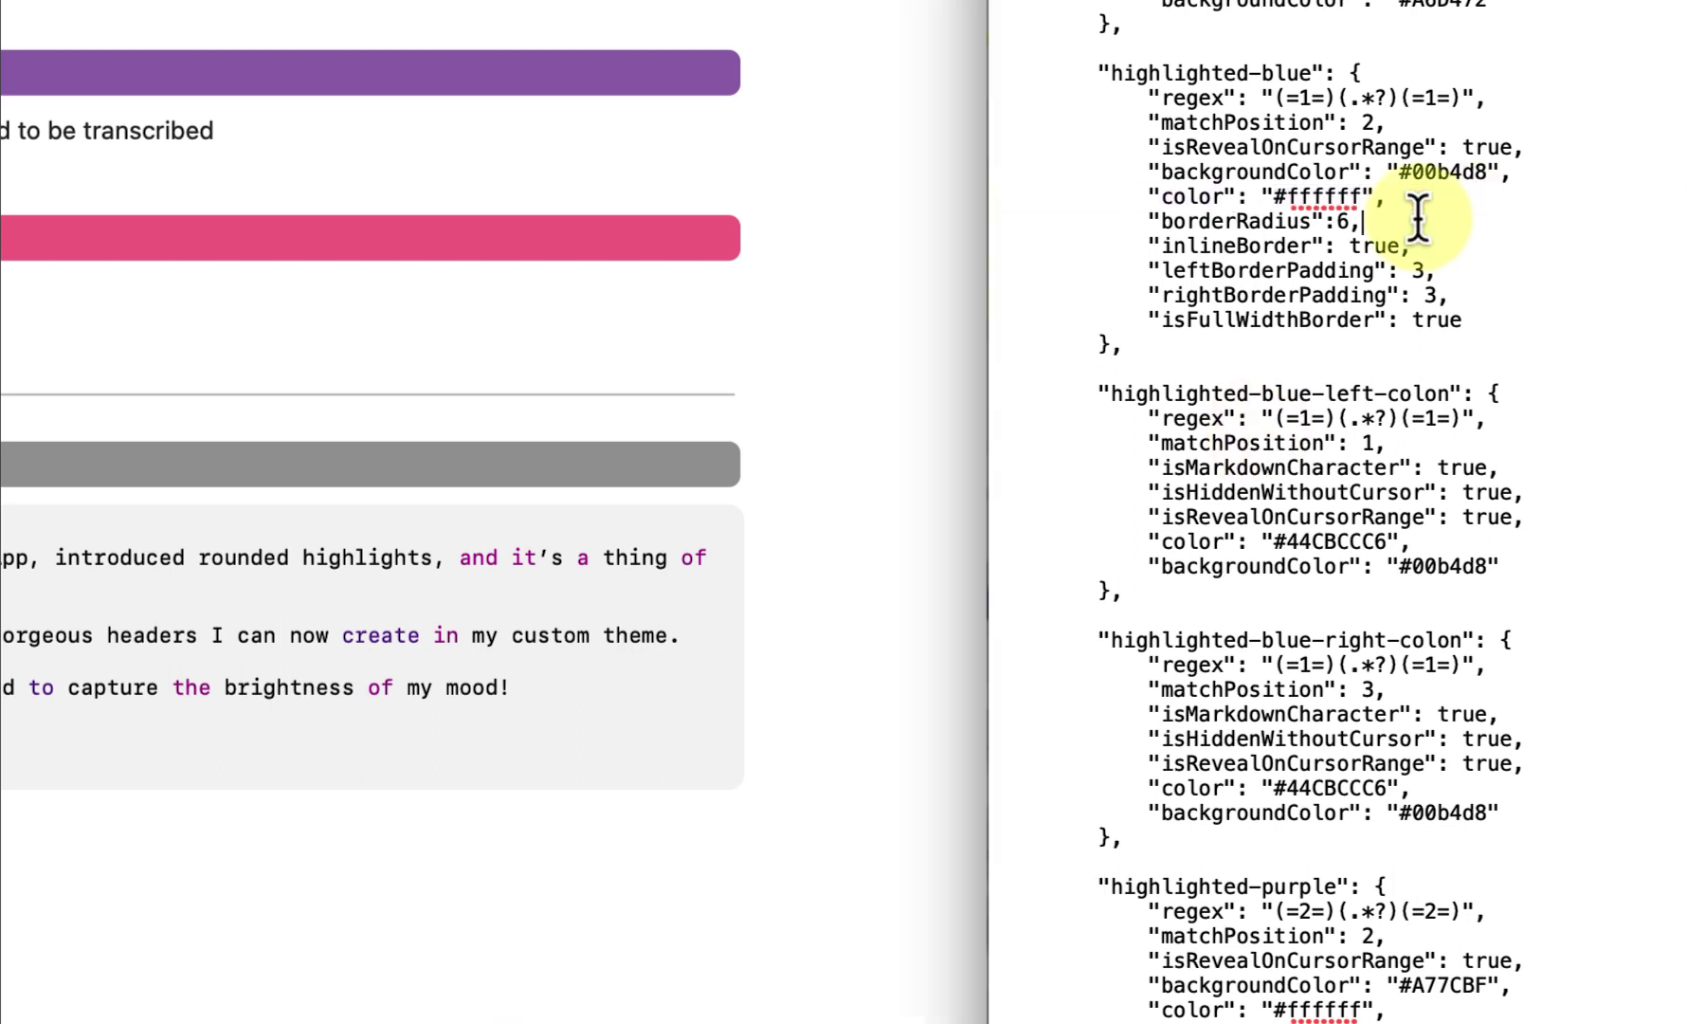
left_click_drag(1423, 201, 985, 199)
left_click(1212, 221)
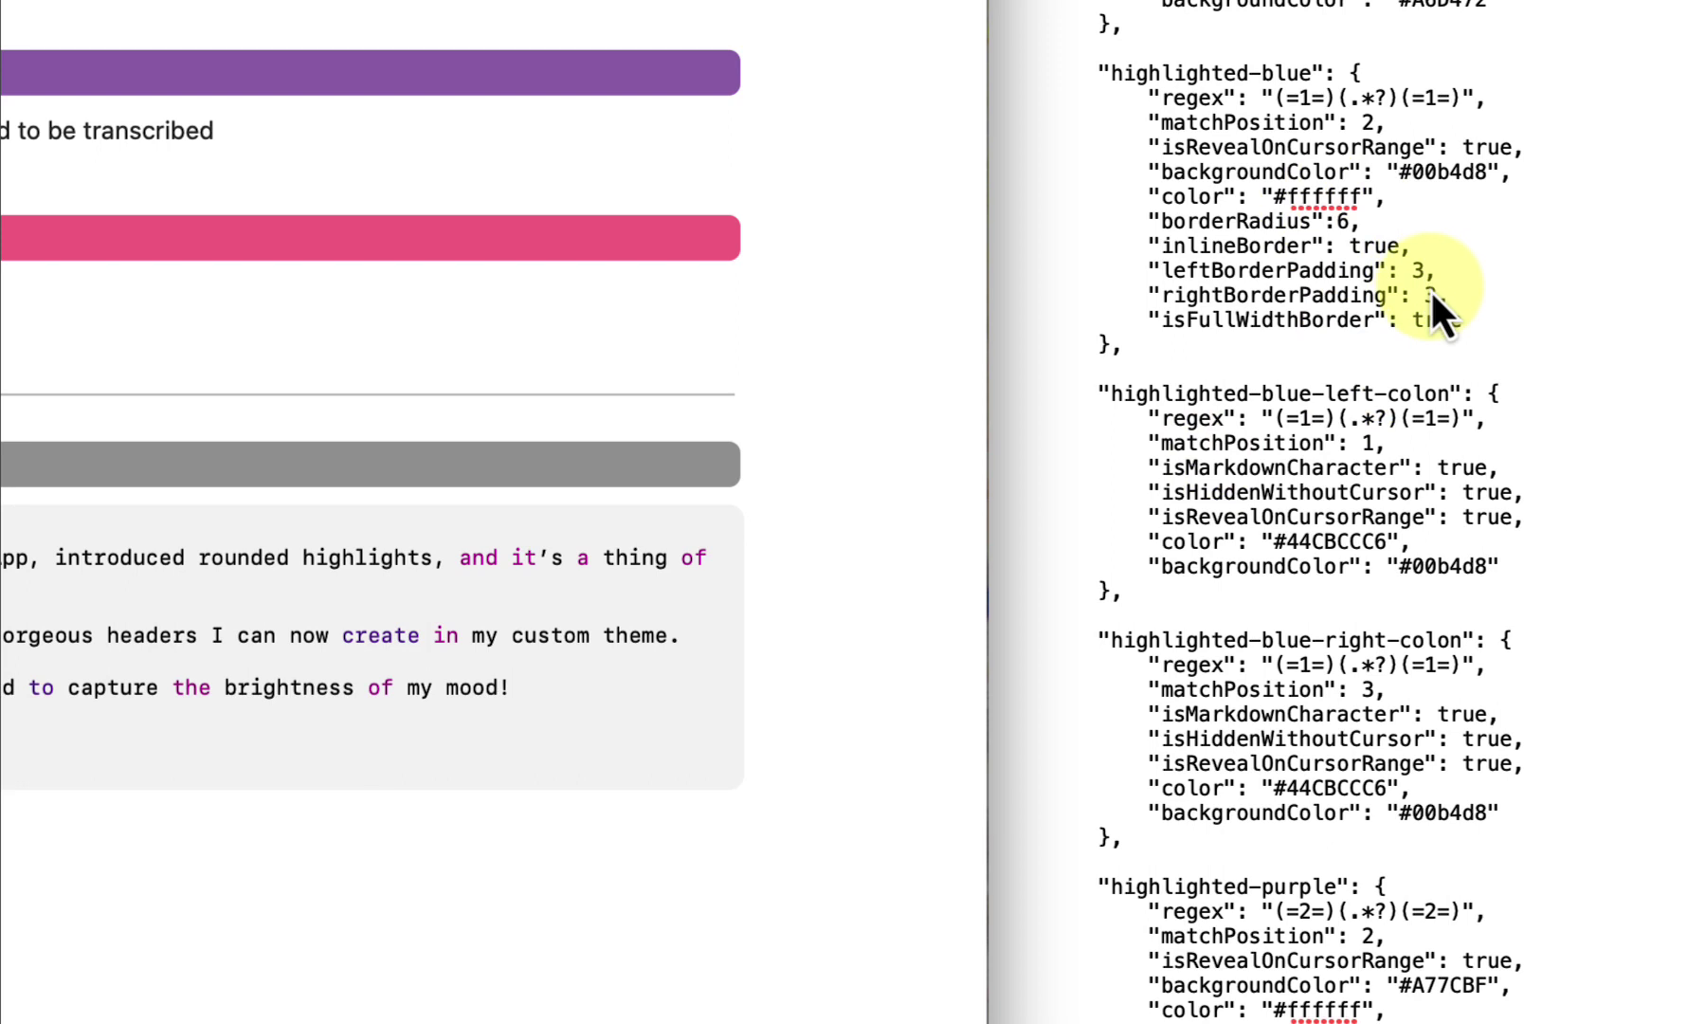
left_click(1238, 150)
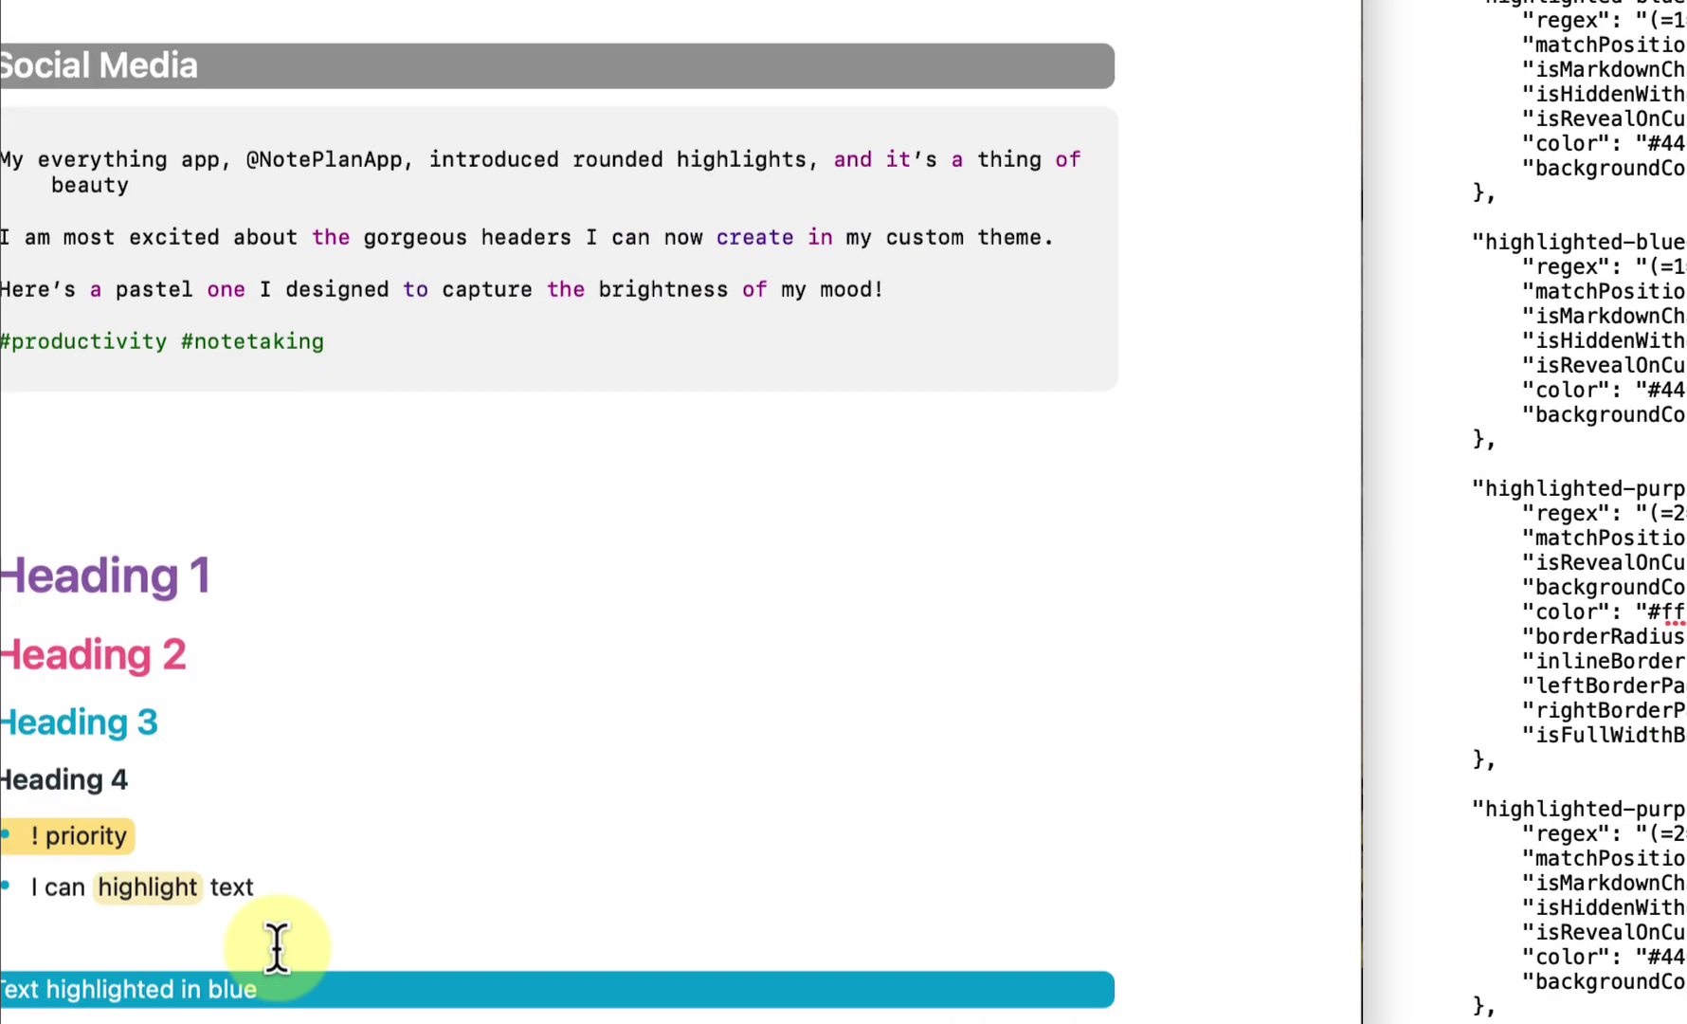
left_click(333, 994)
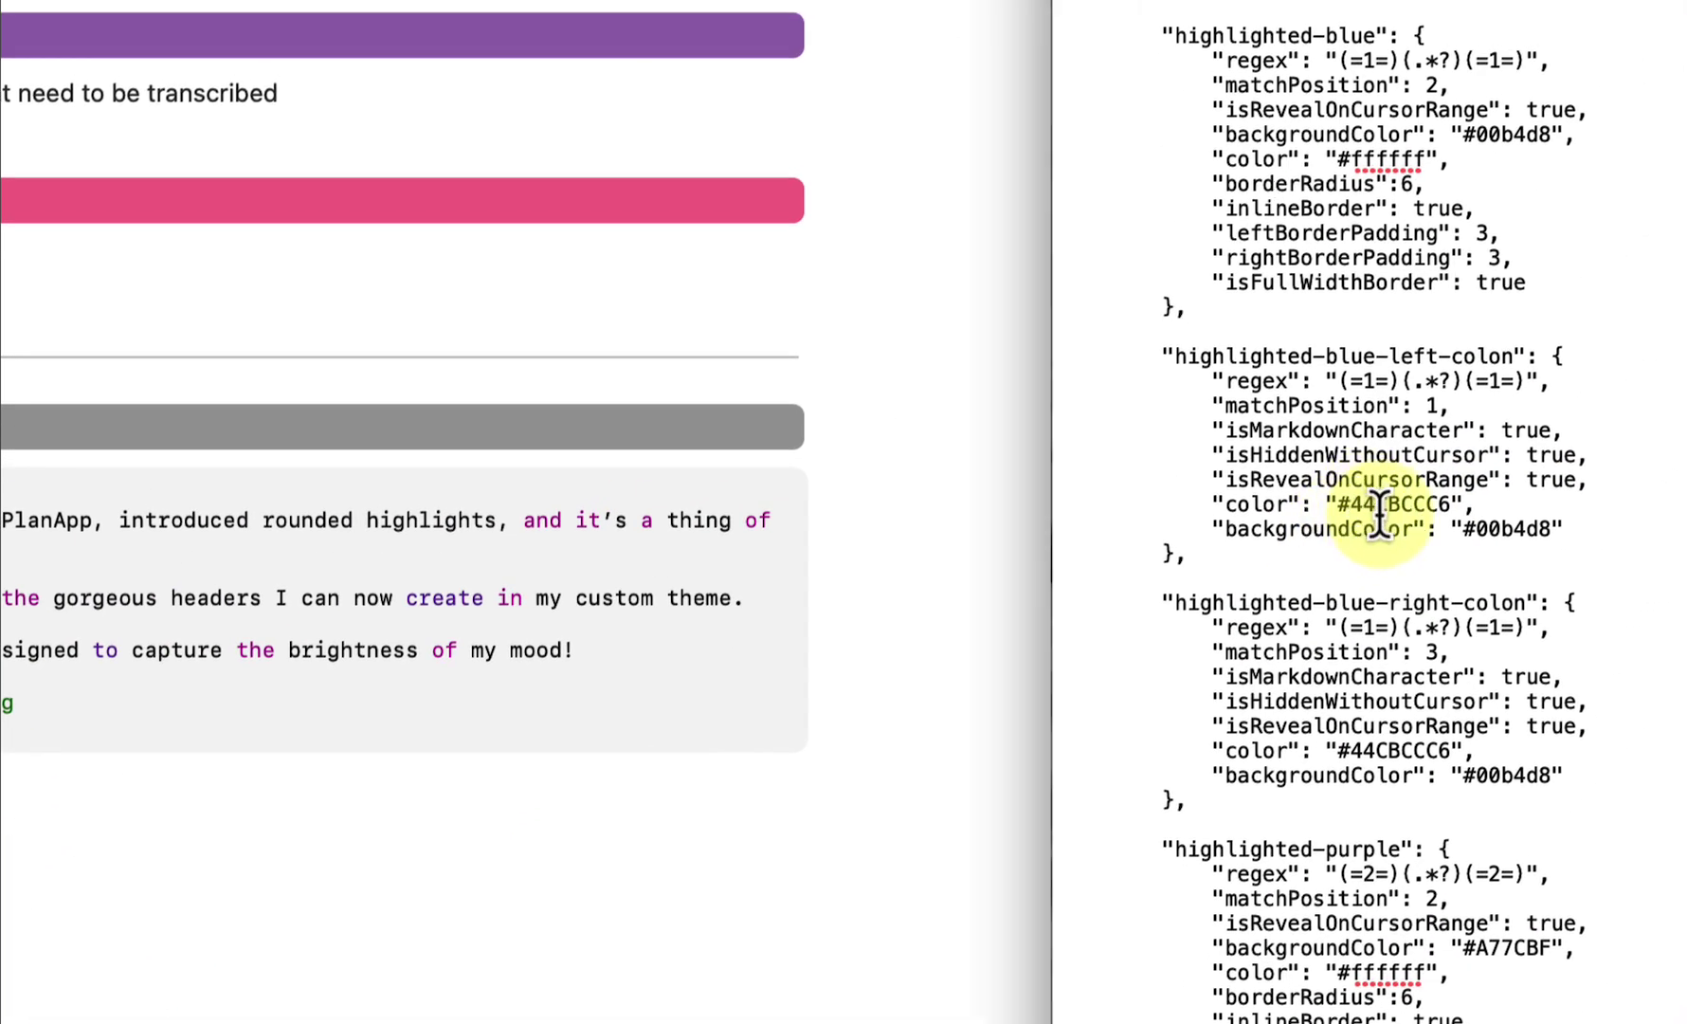
double_click(1505, 529)
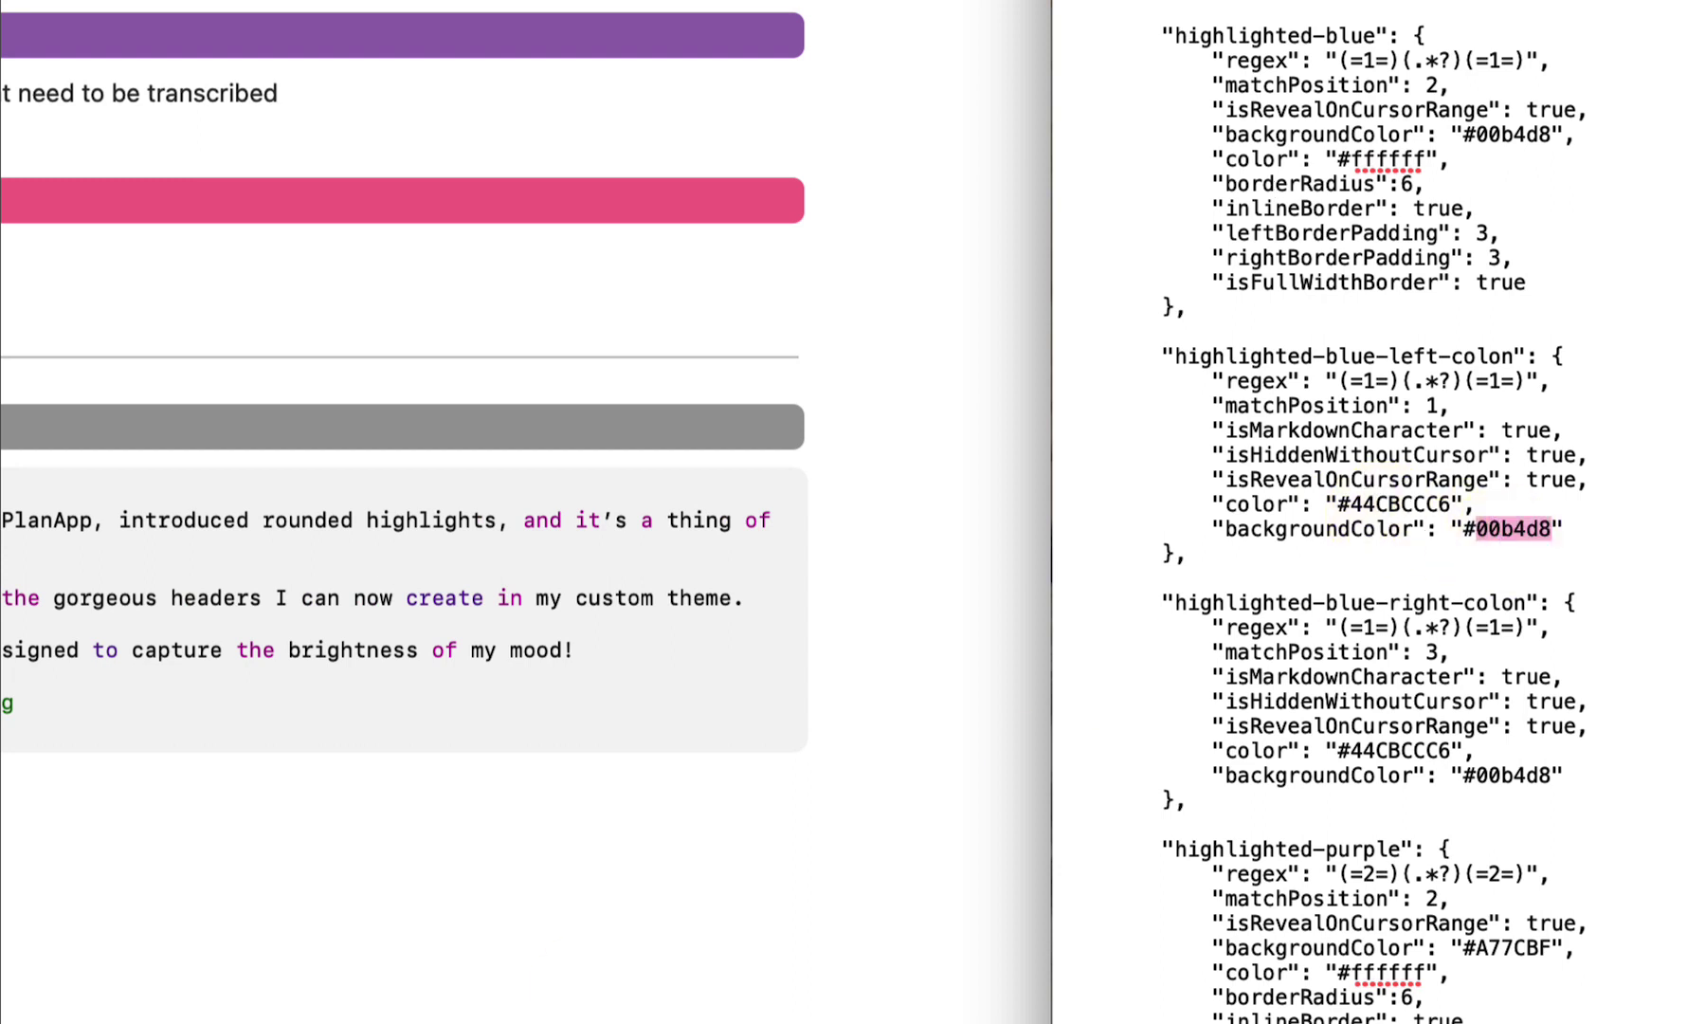
key("super+Tab")
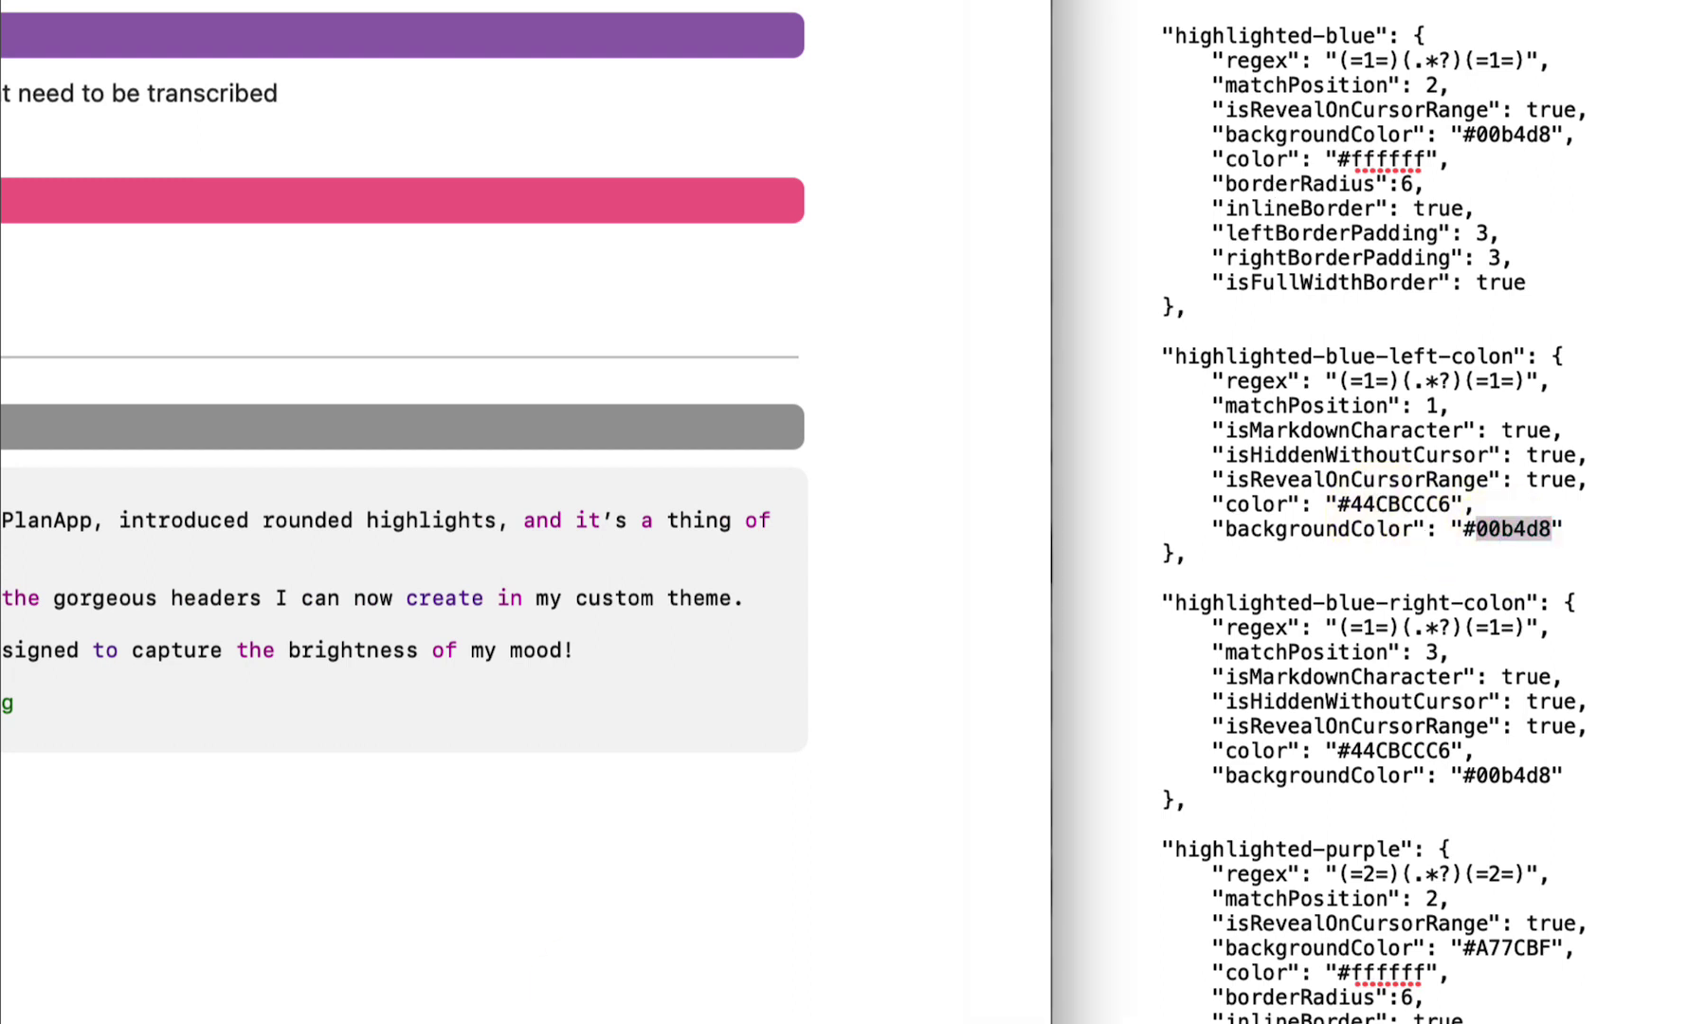
left_click(1555, 607)
double_click(1506, 134)
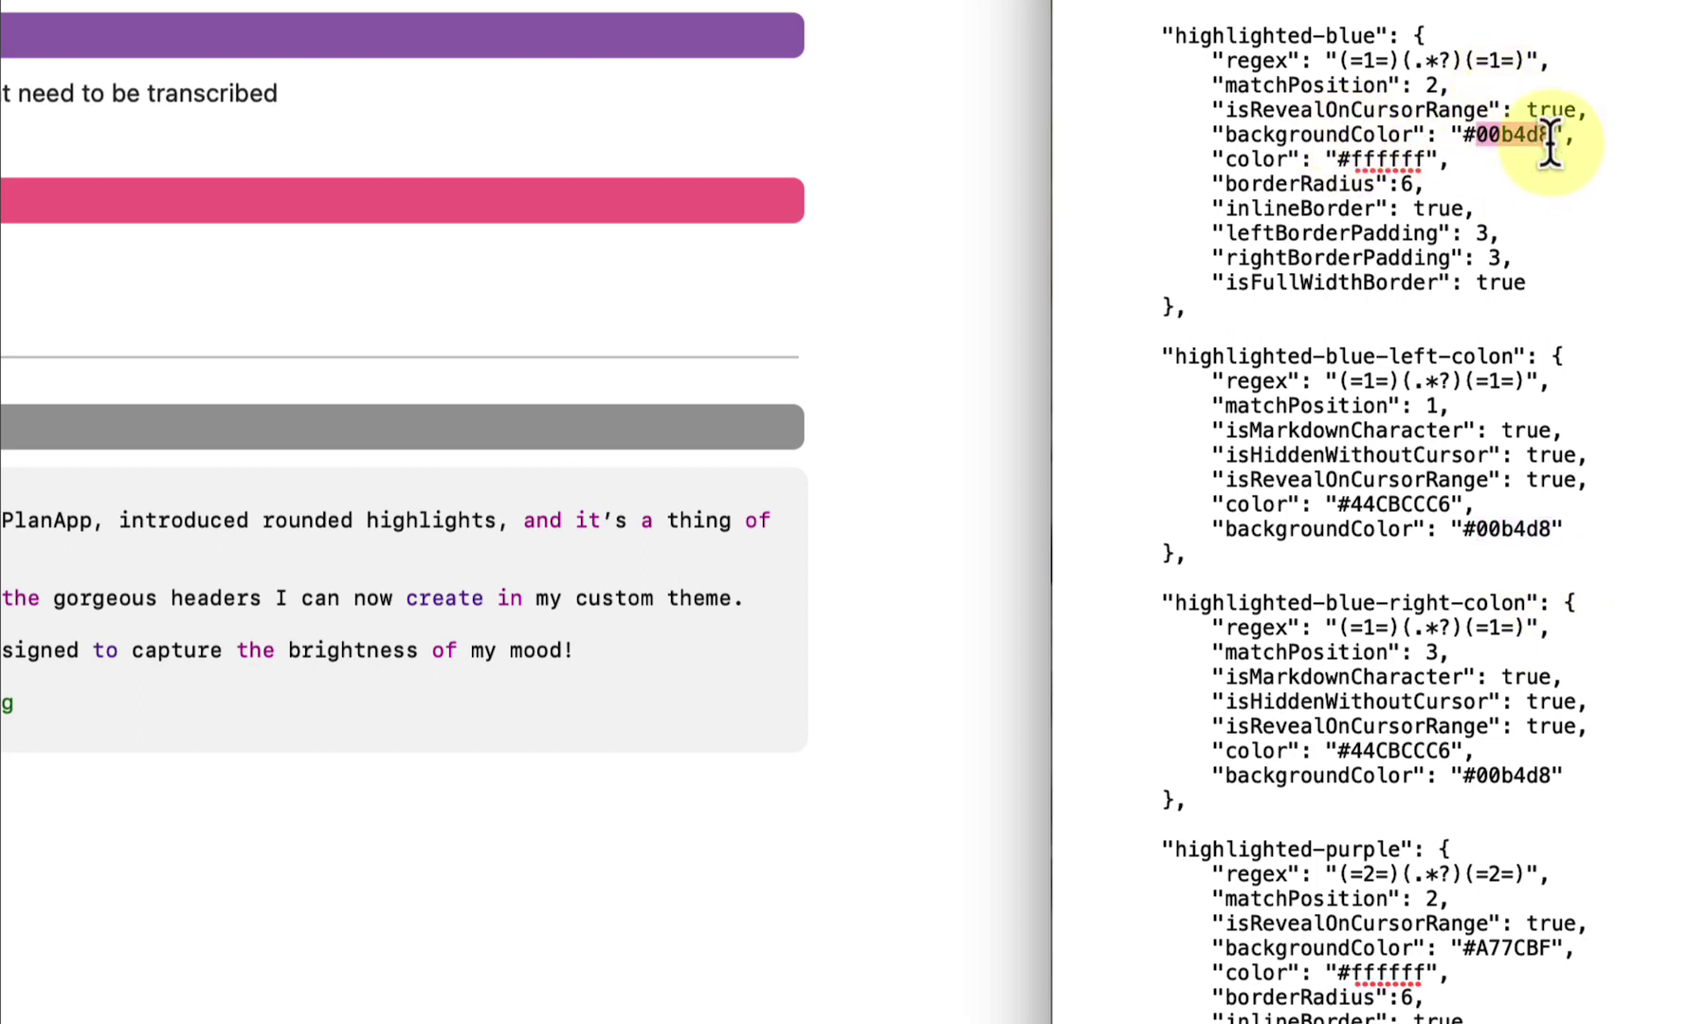
double_click(1507, 528)
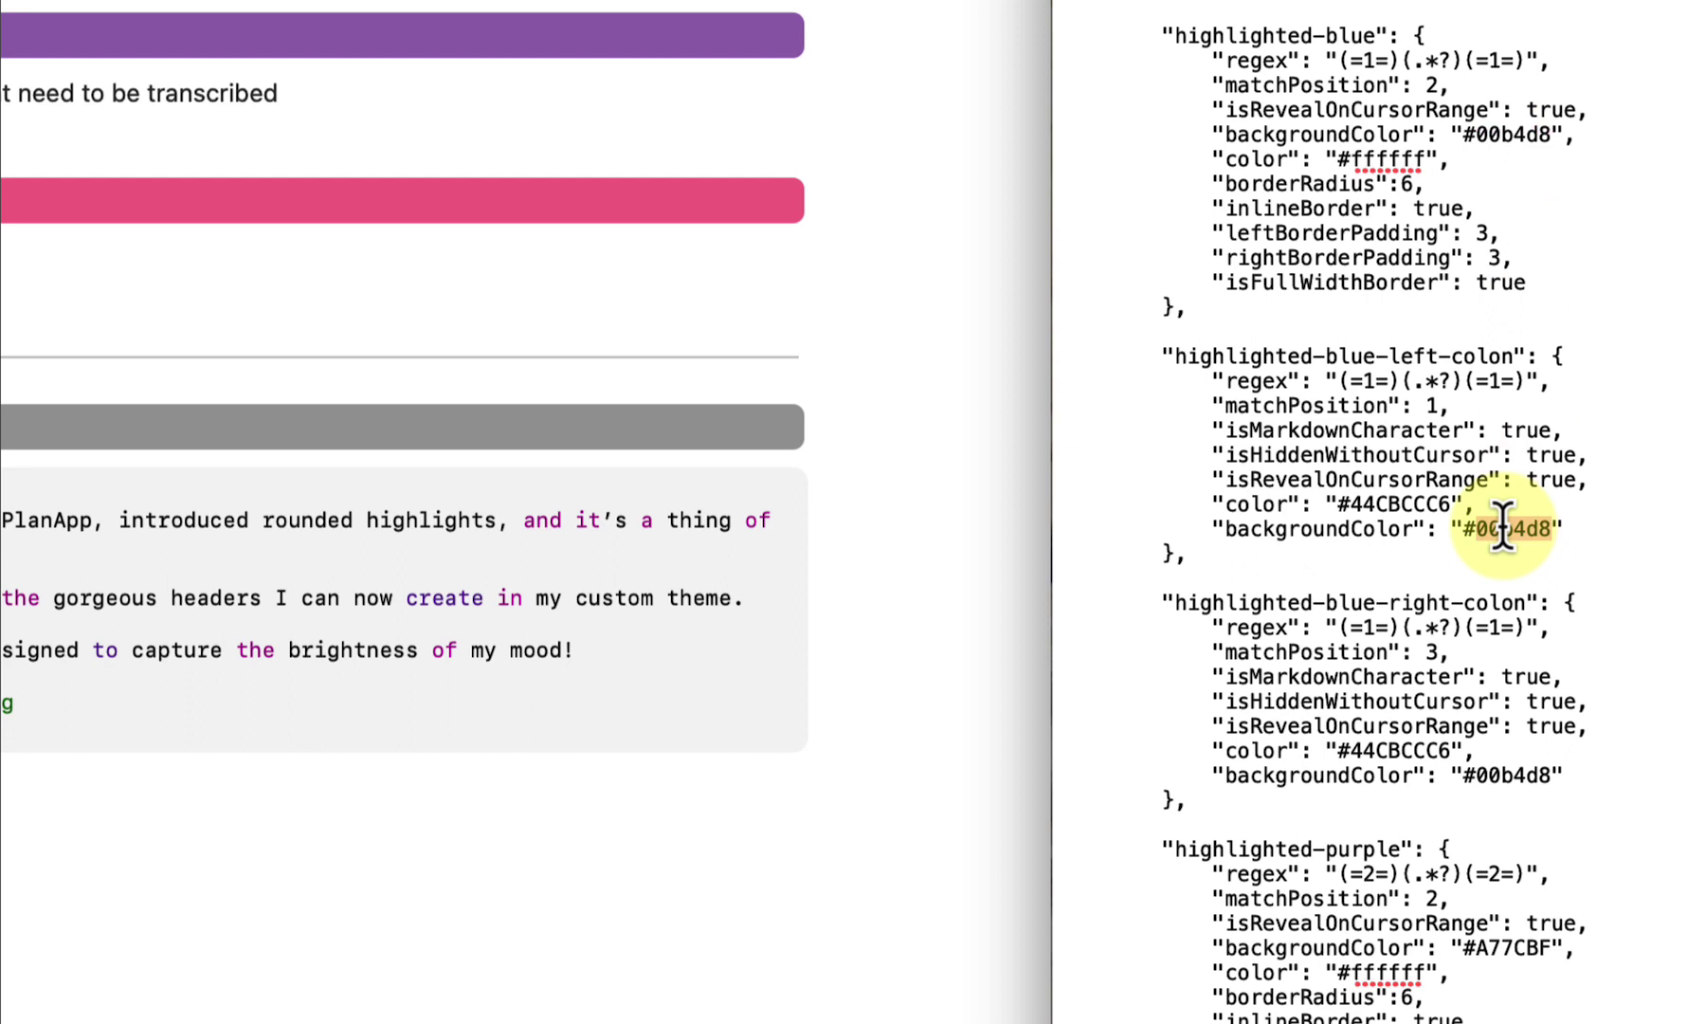
left_click(1507, 772)
double_click(1506, 772)
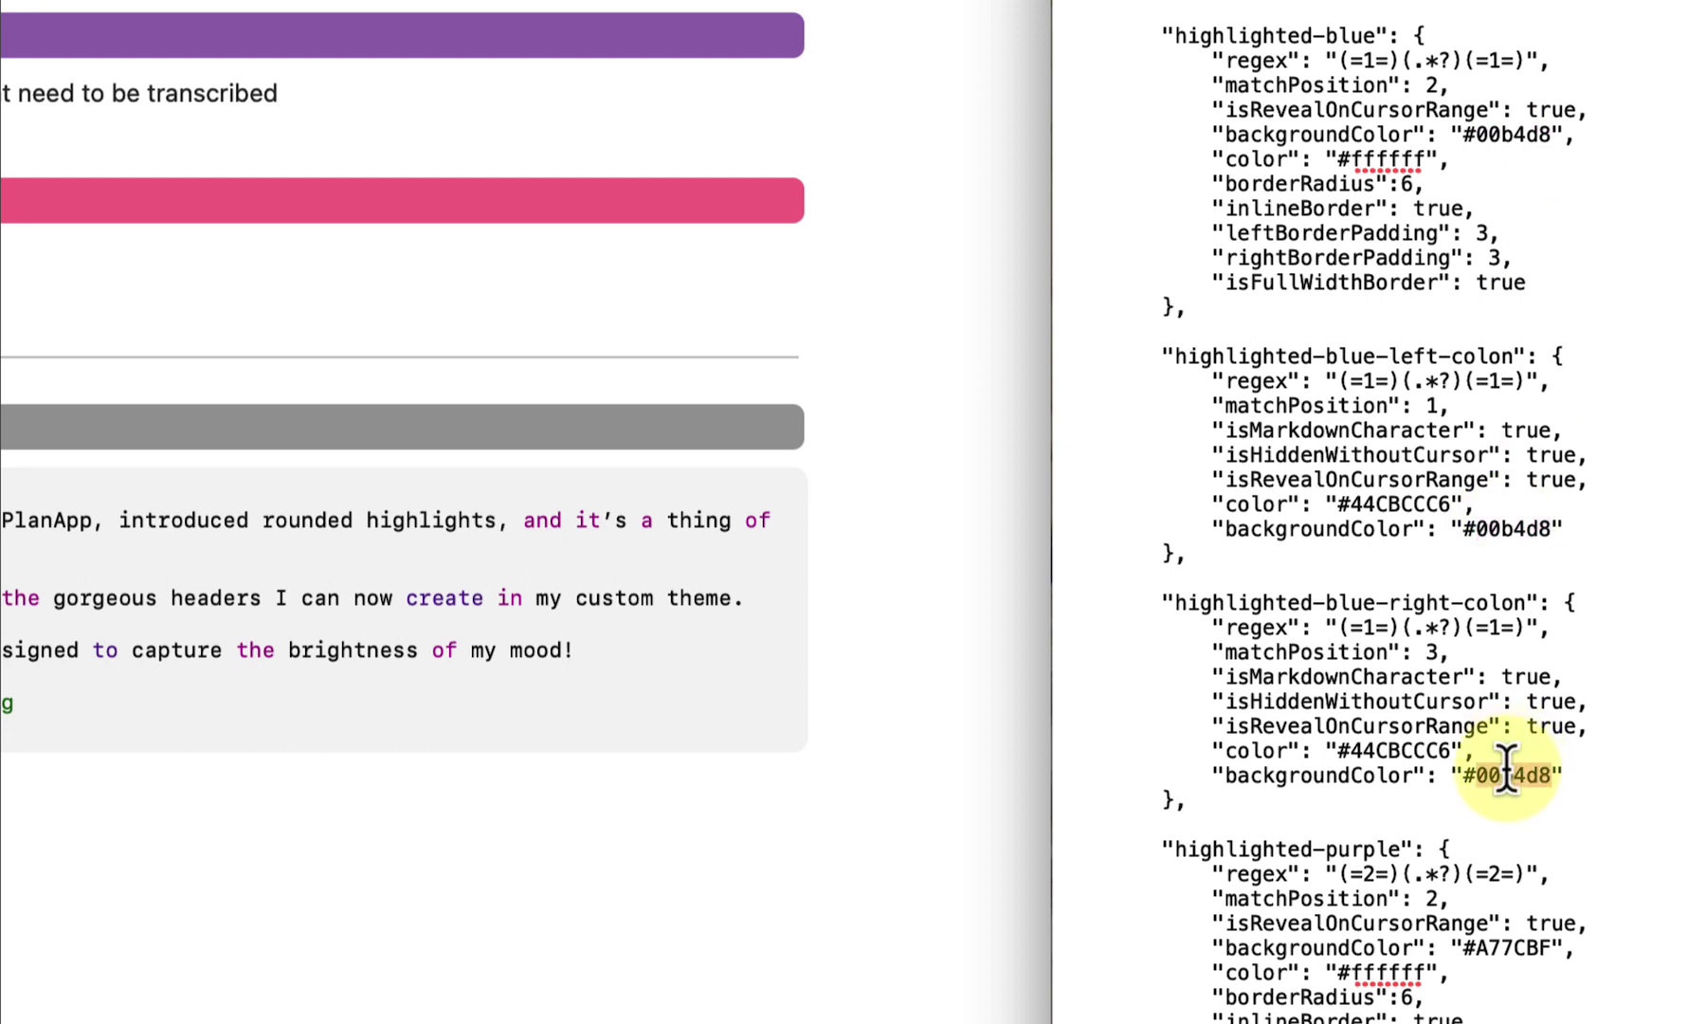
double_click(1393, 503)
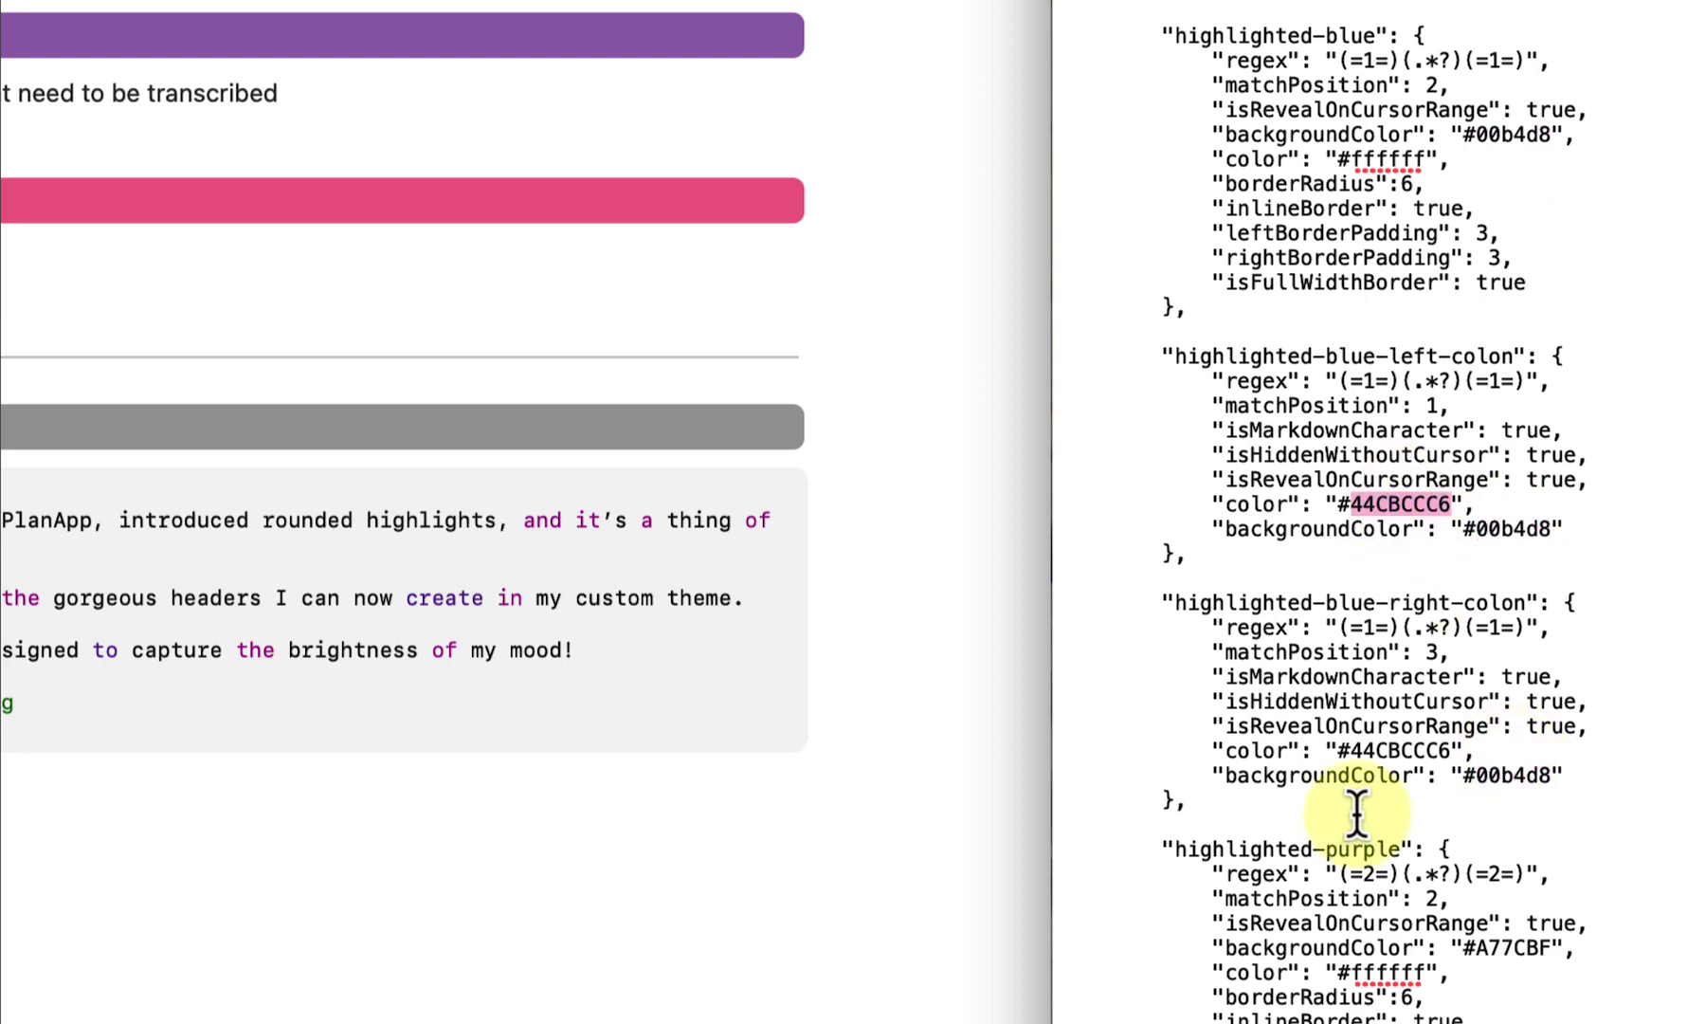
left_click(1390, 750)
double_click(1389, 749)
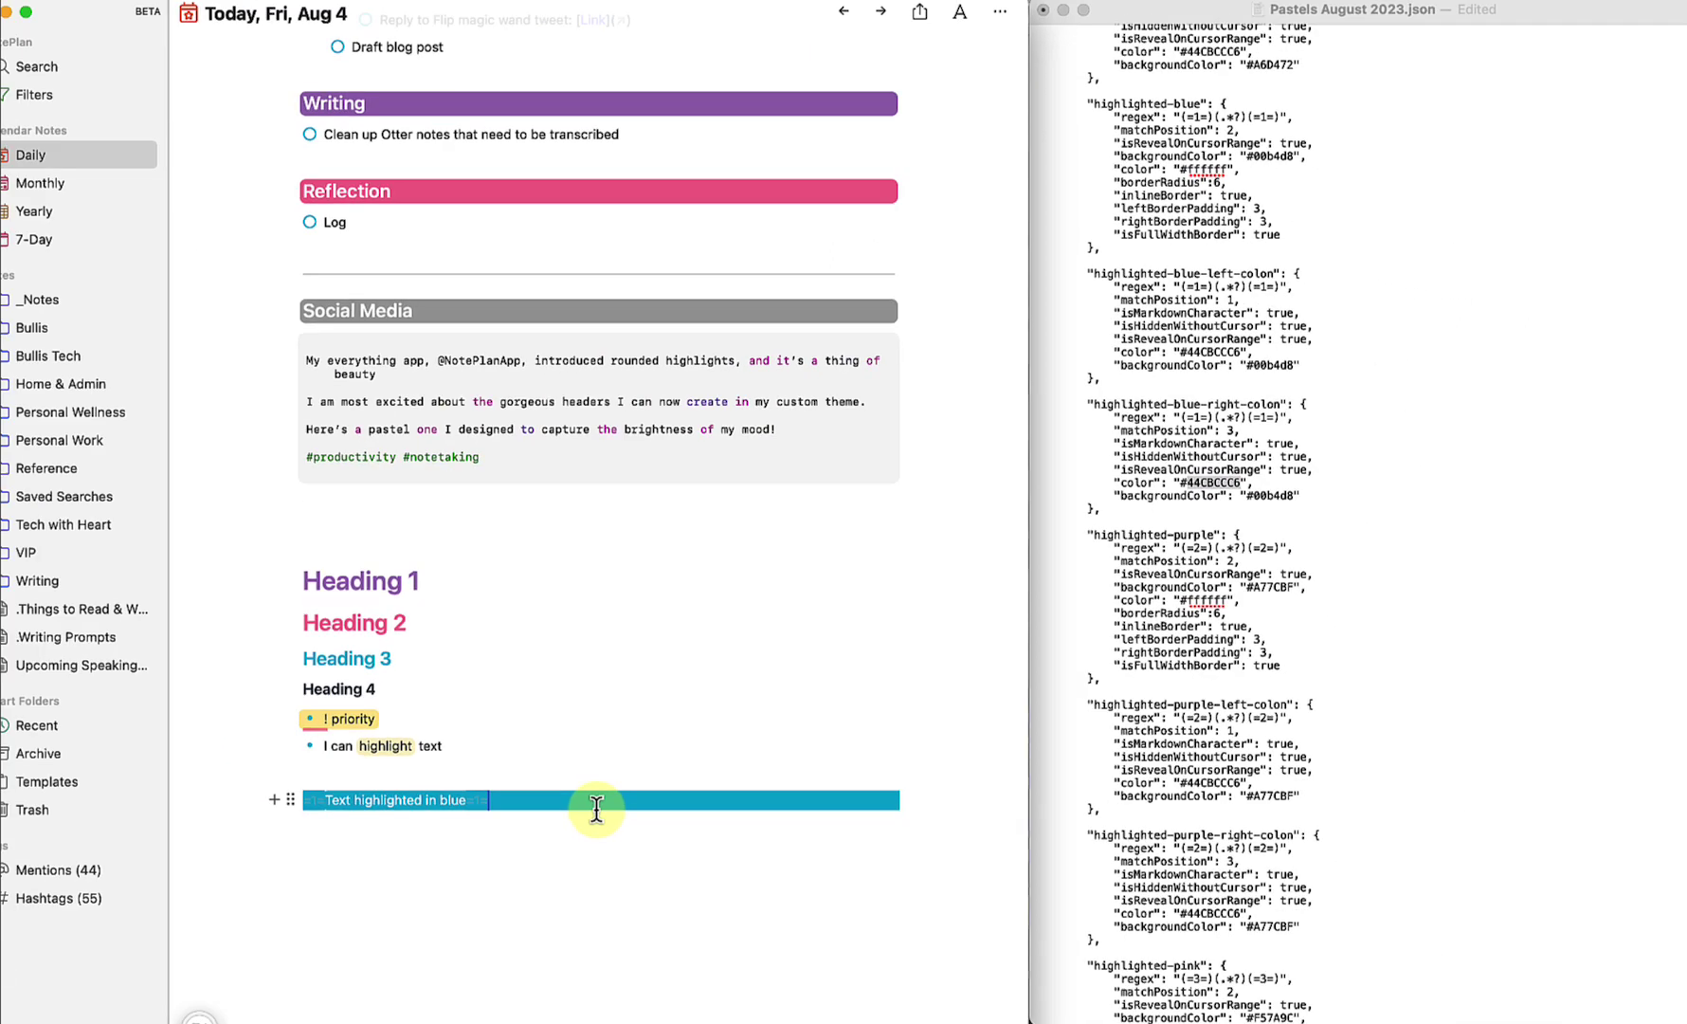
left_click(585, 833)
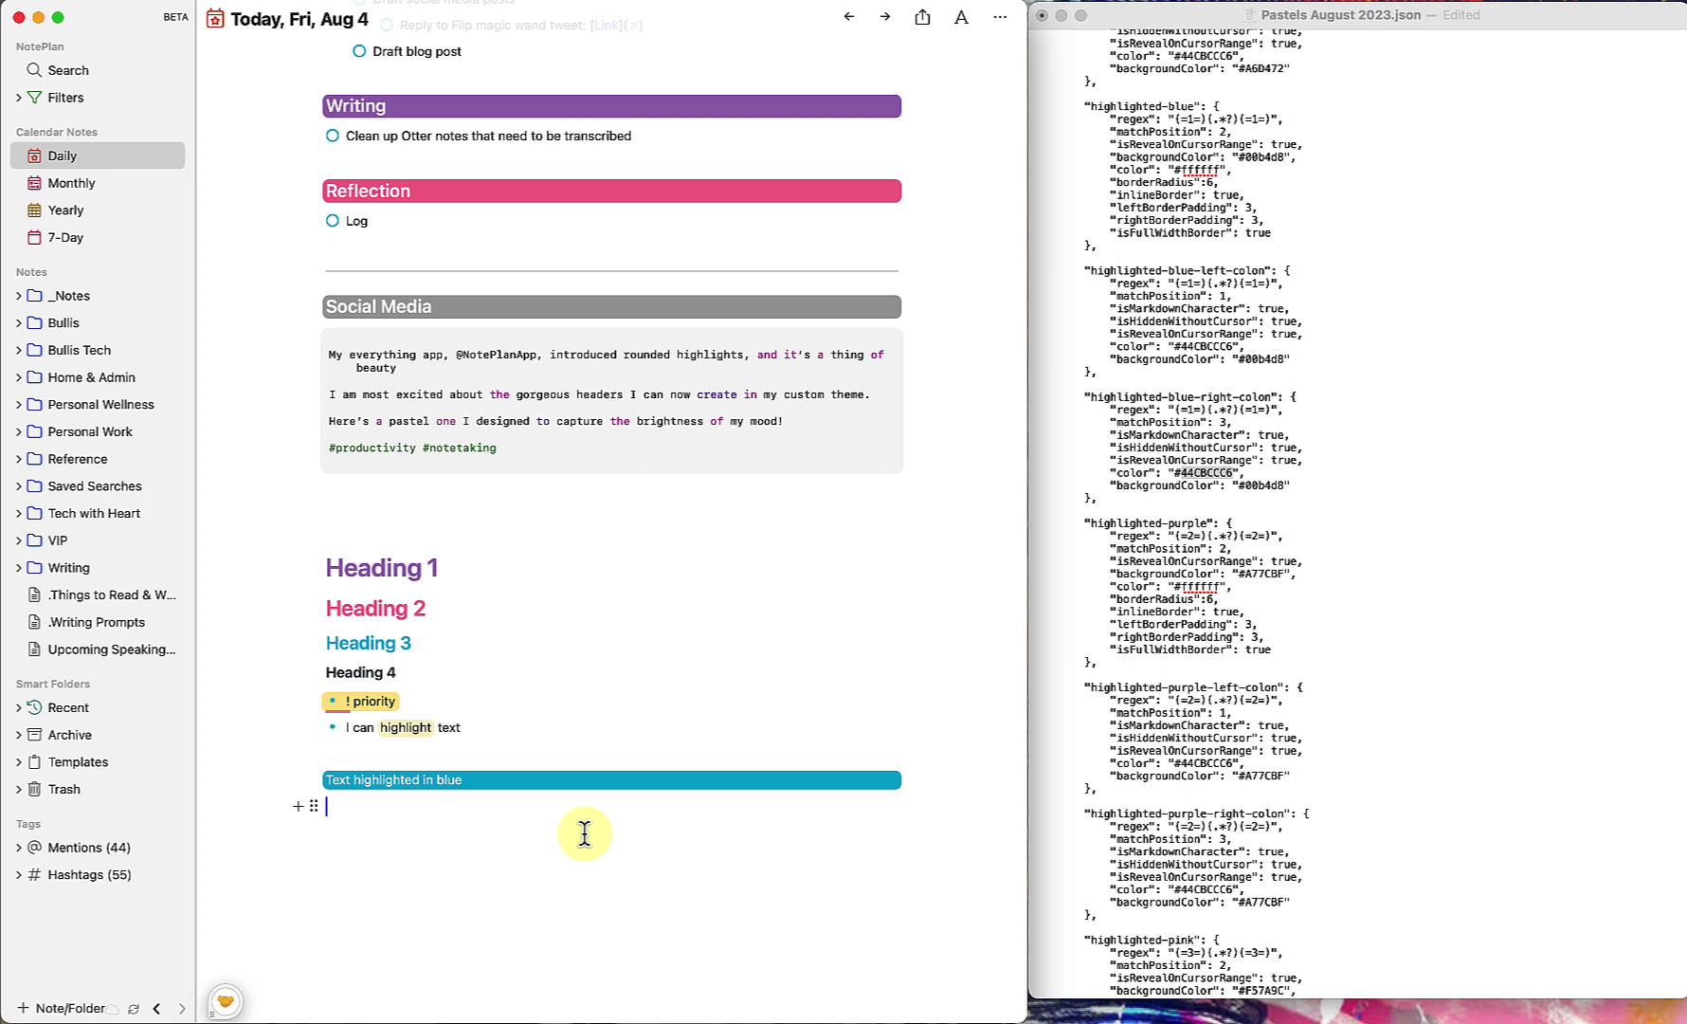
left_click(1234, 363)
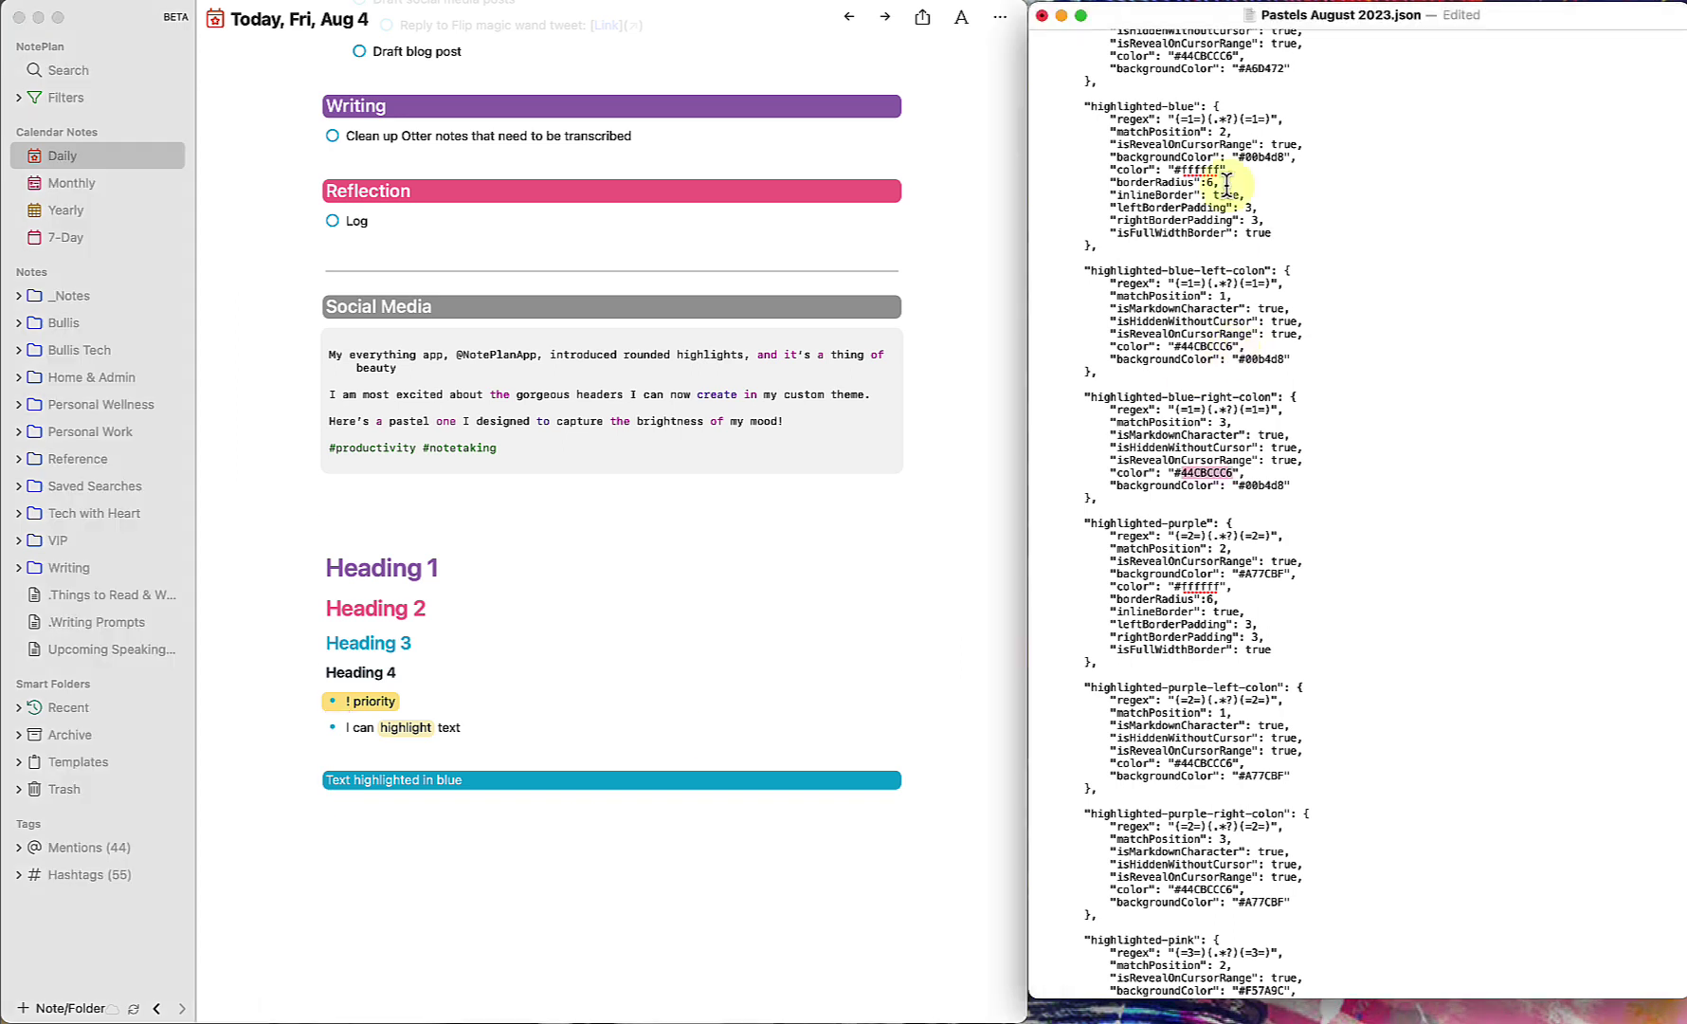
left_click(415, 780)
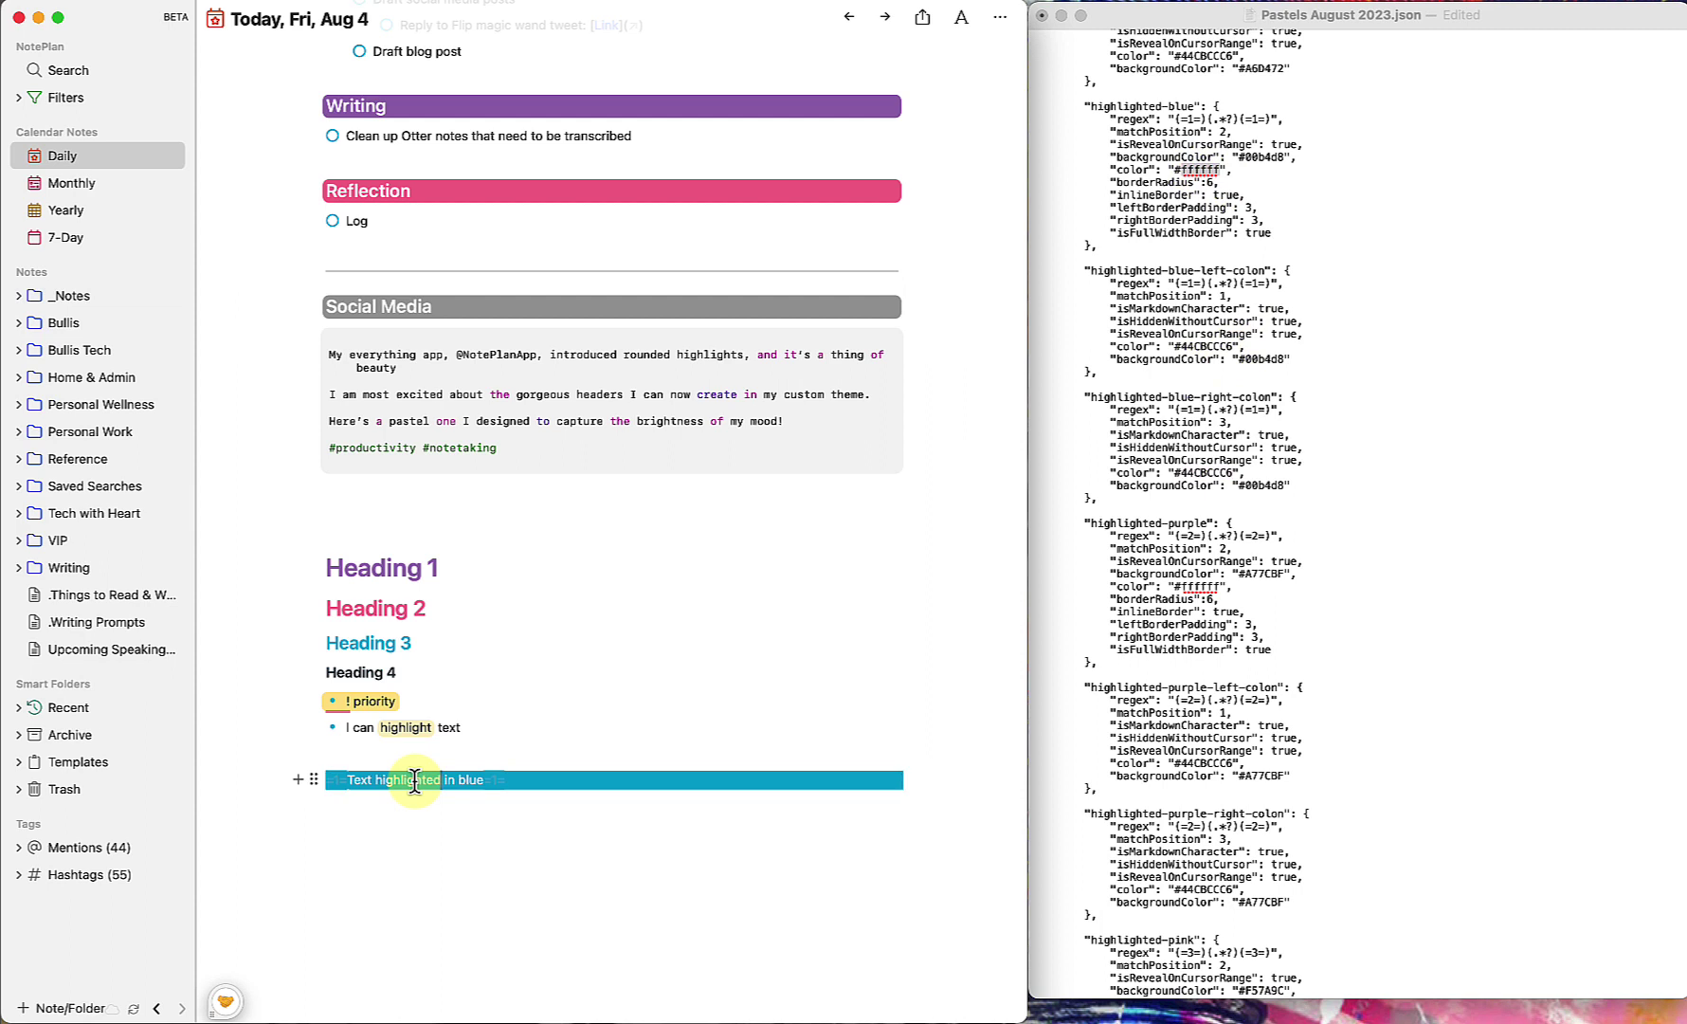
left_click(374, 224)
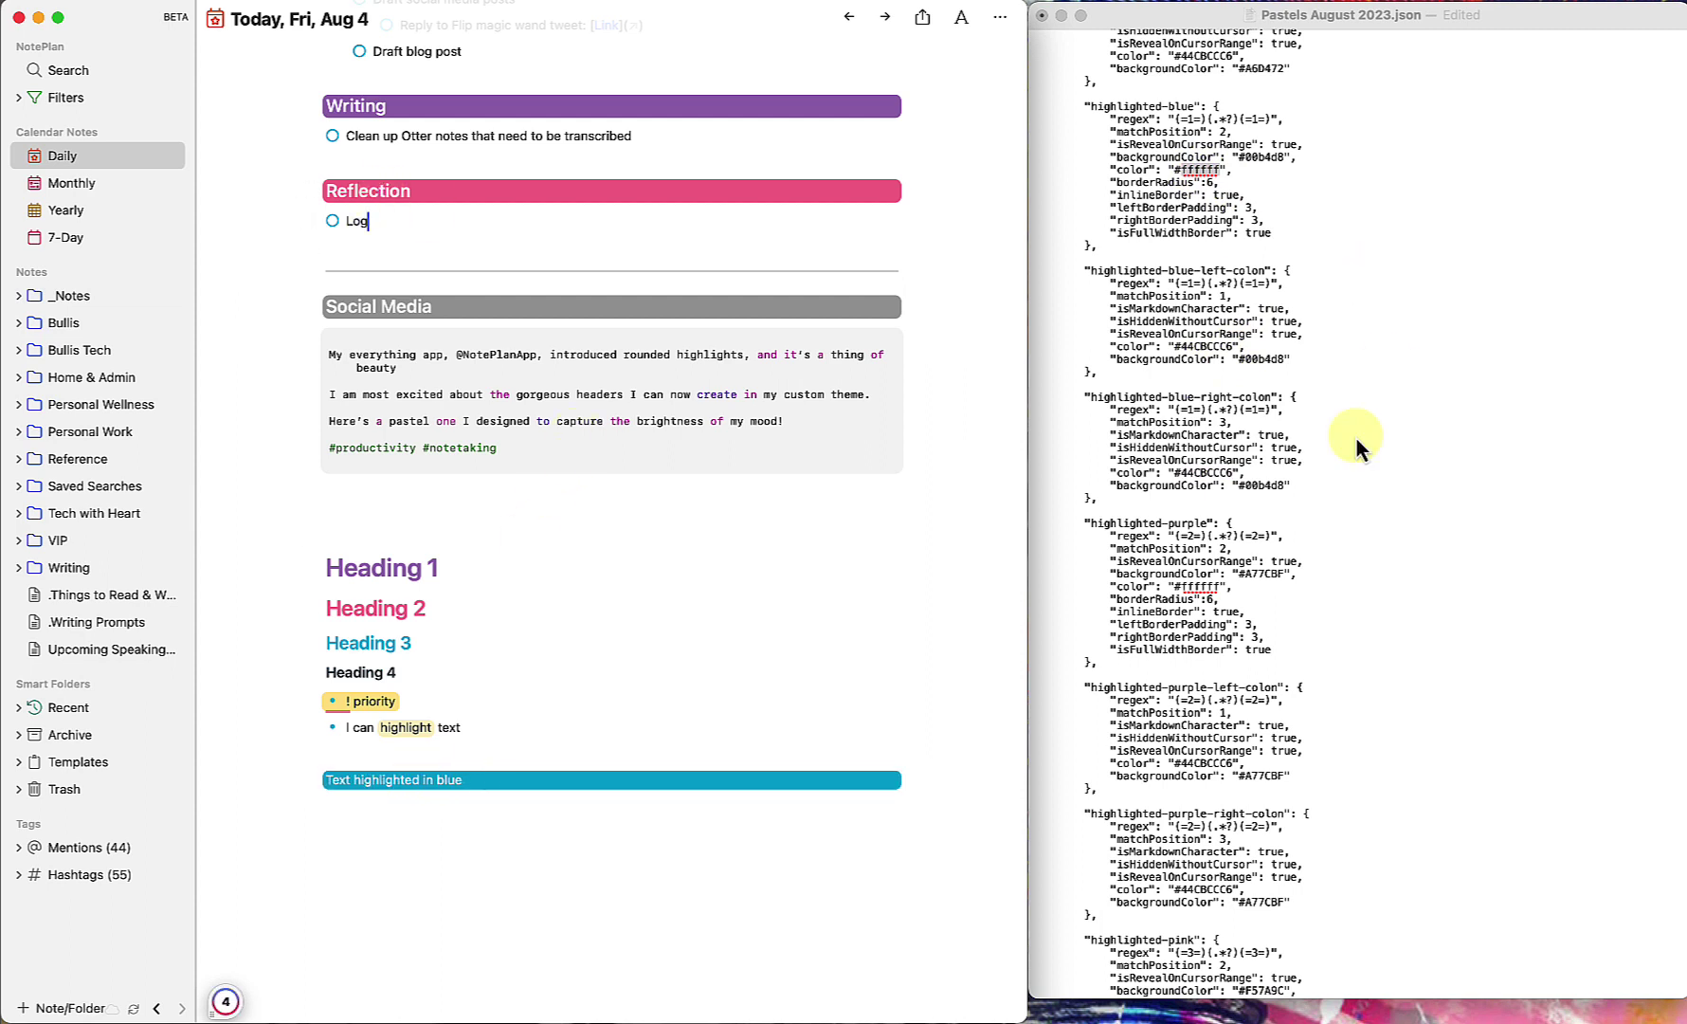
scroll(1253, 590, "down", 5)
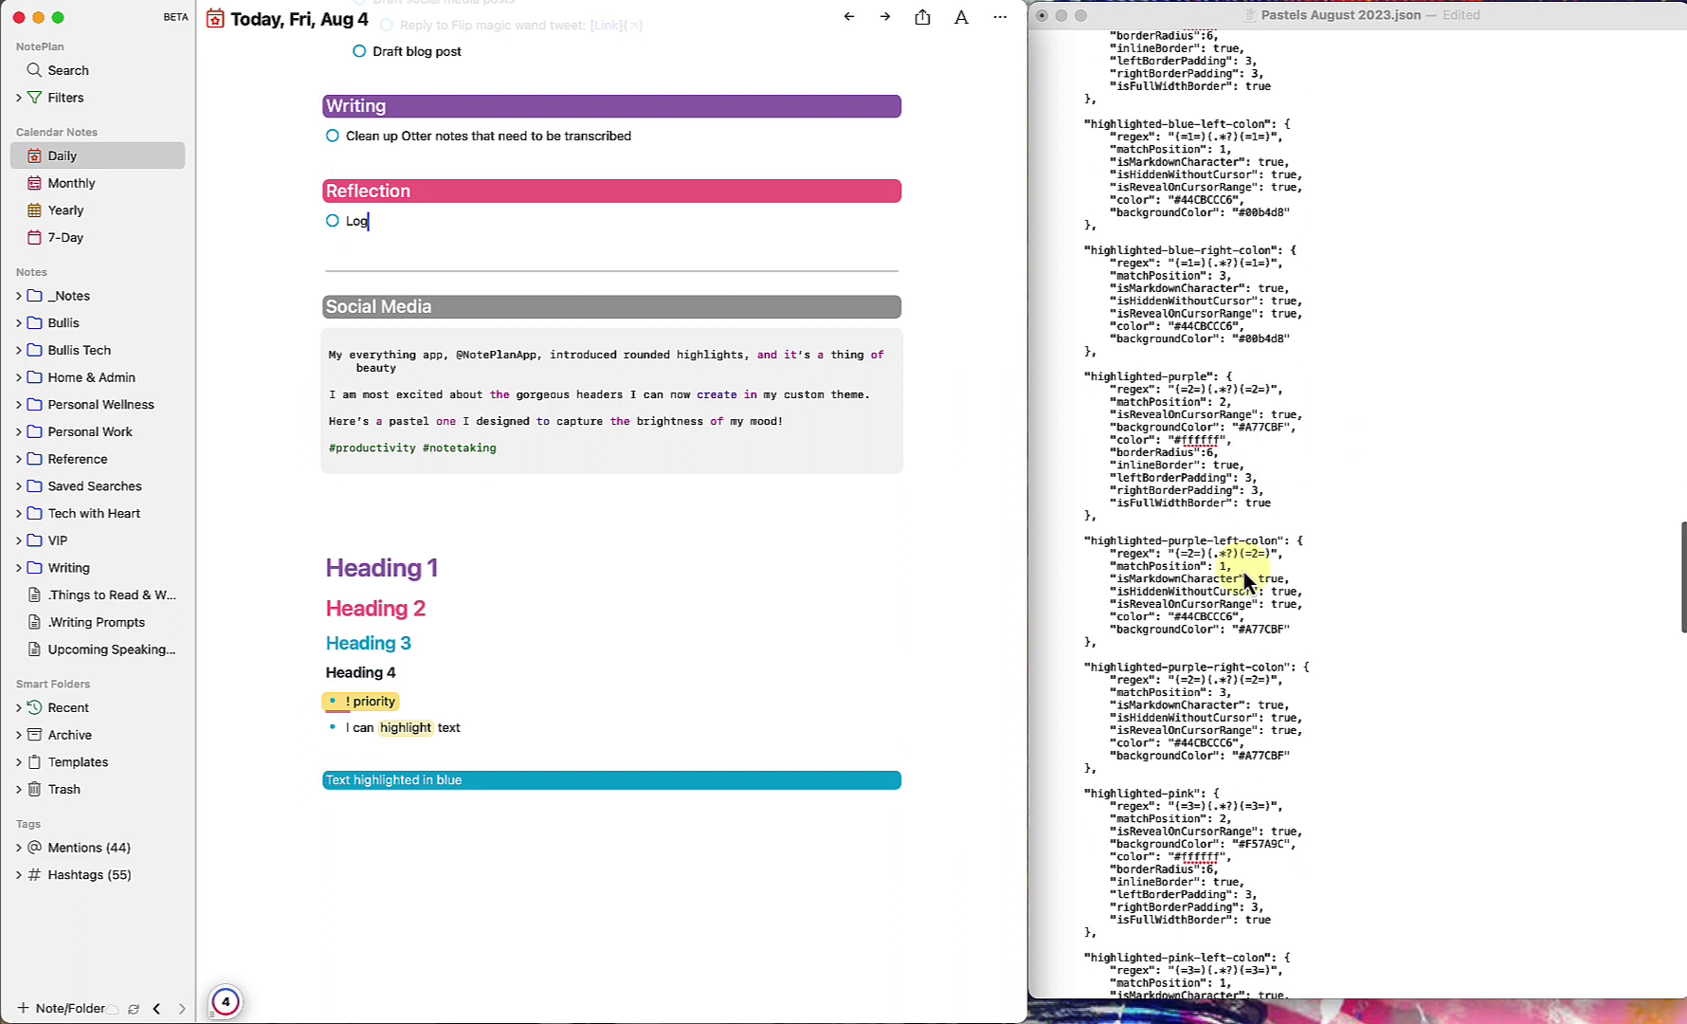
left_click(1196, 403)
scroll(1165, 379, "up", 4)
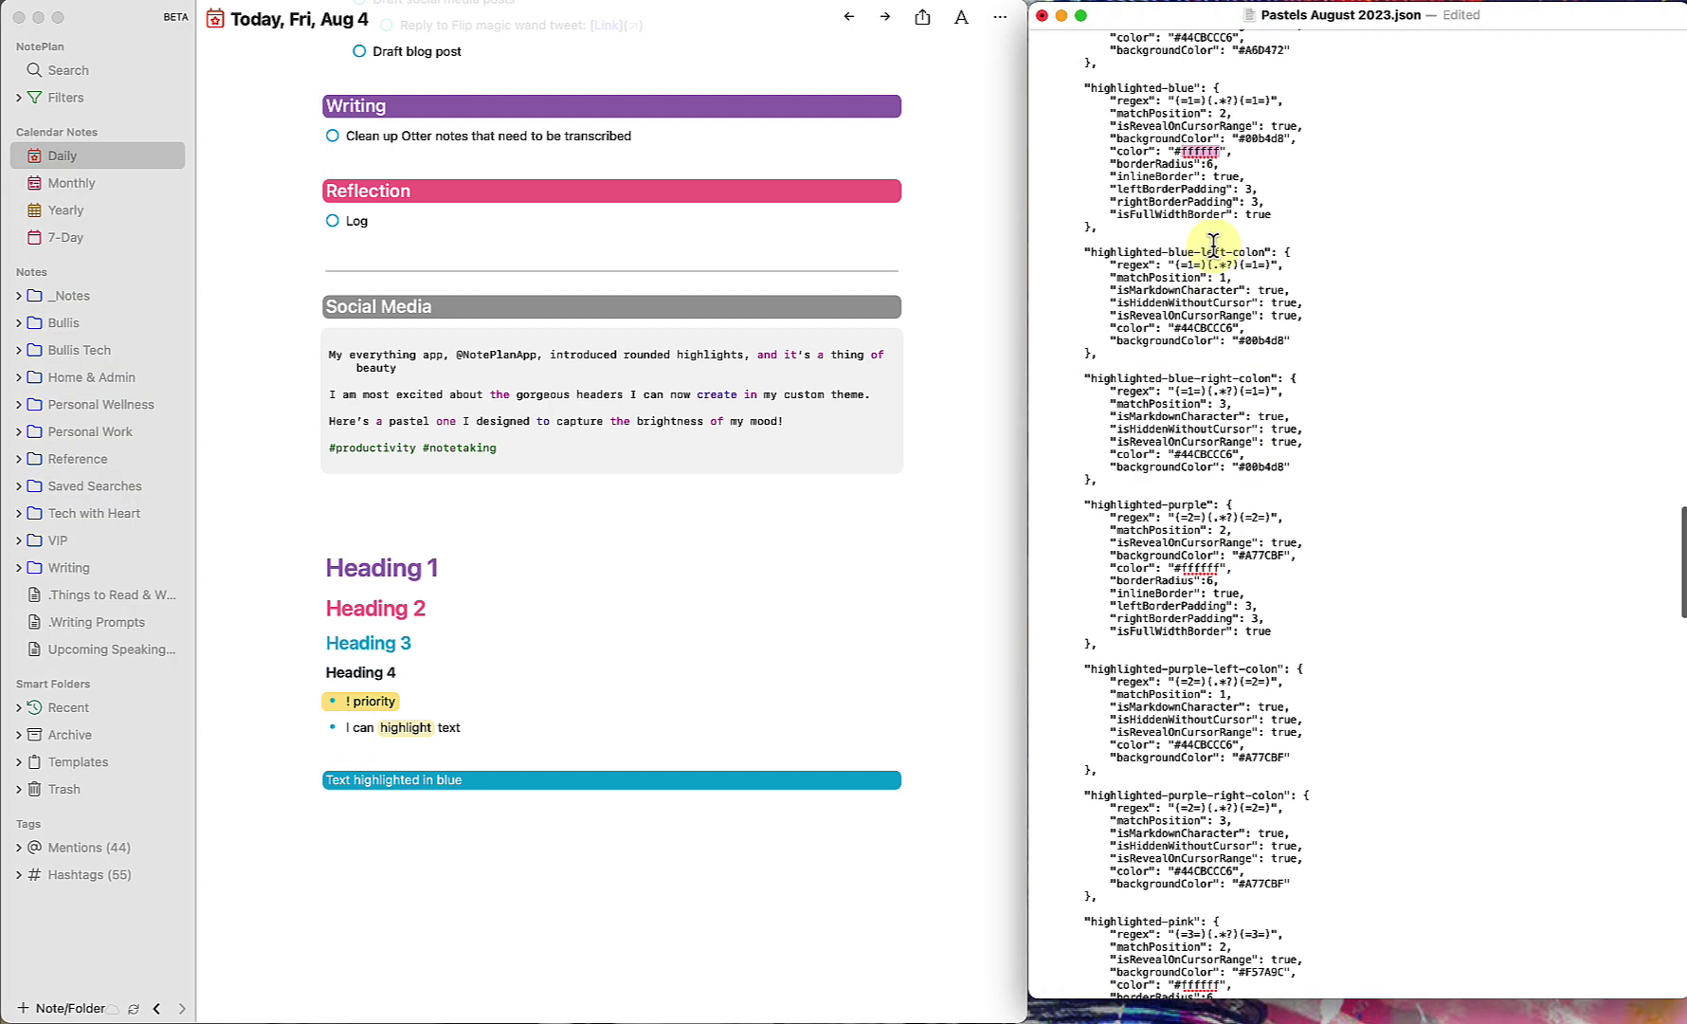
scroll(1184, 535, "down", 3)
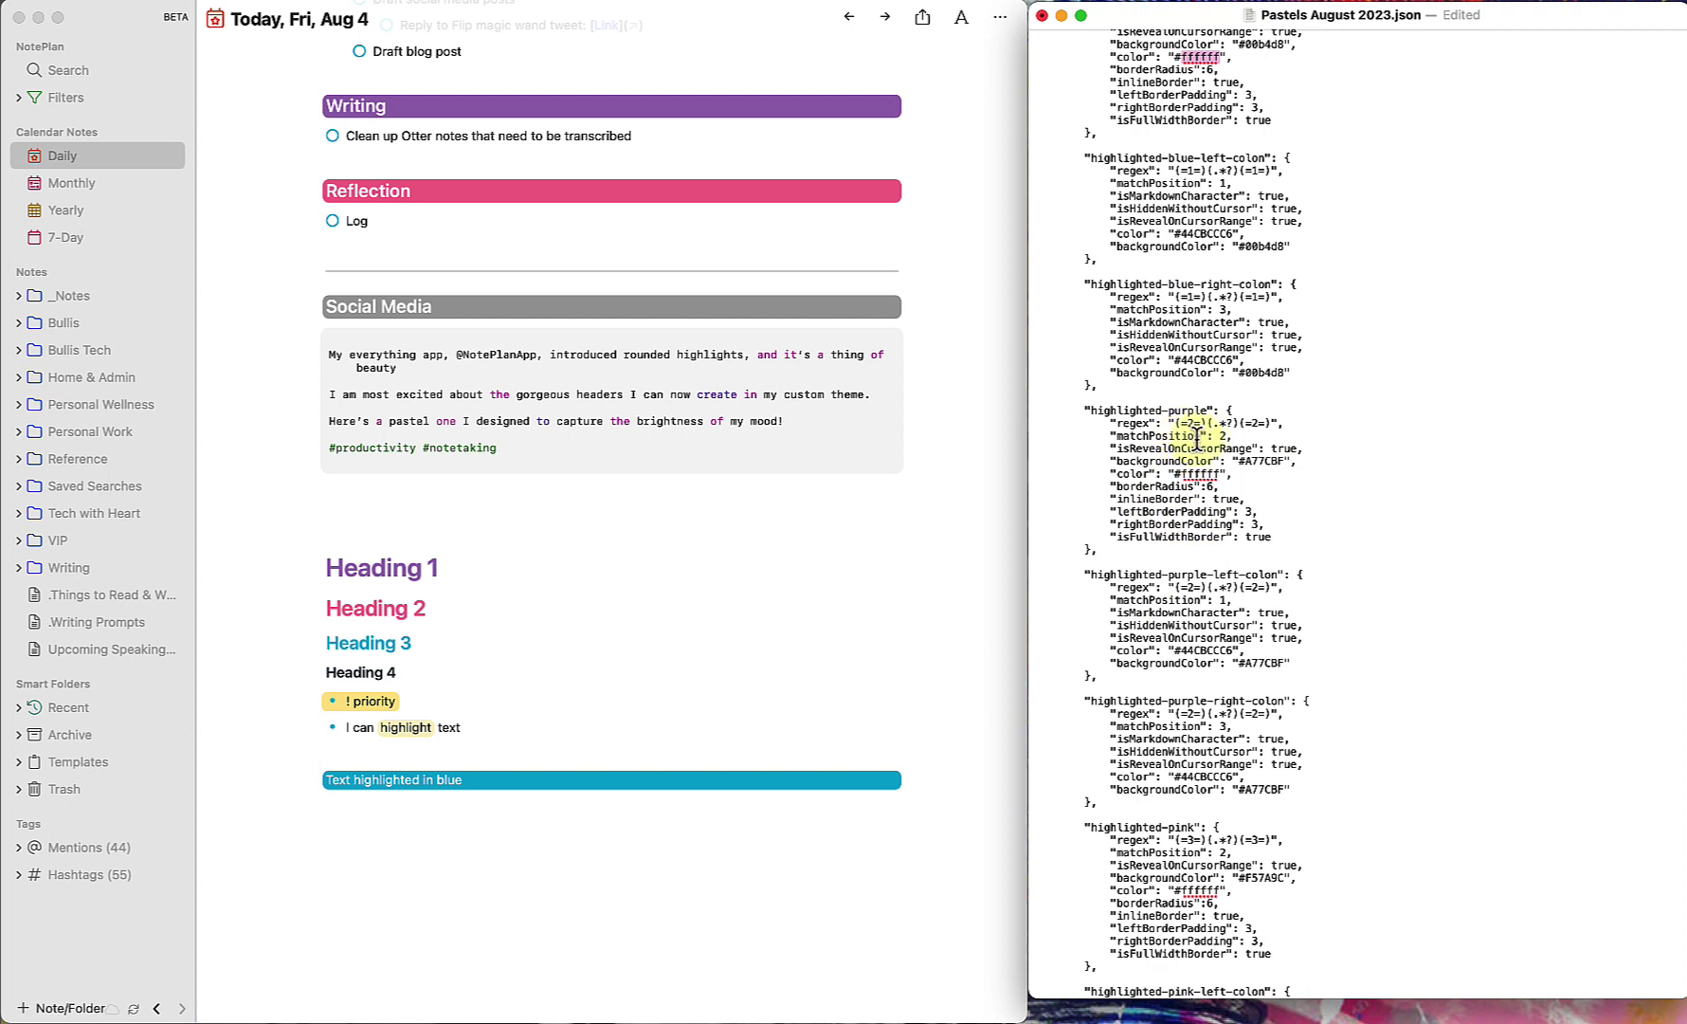
scroll(794, 549, "up", 5)
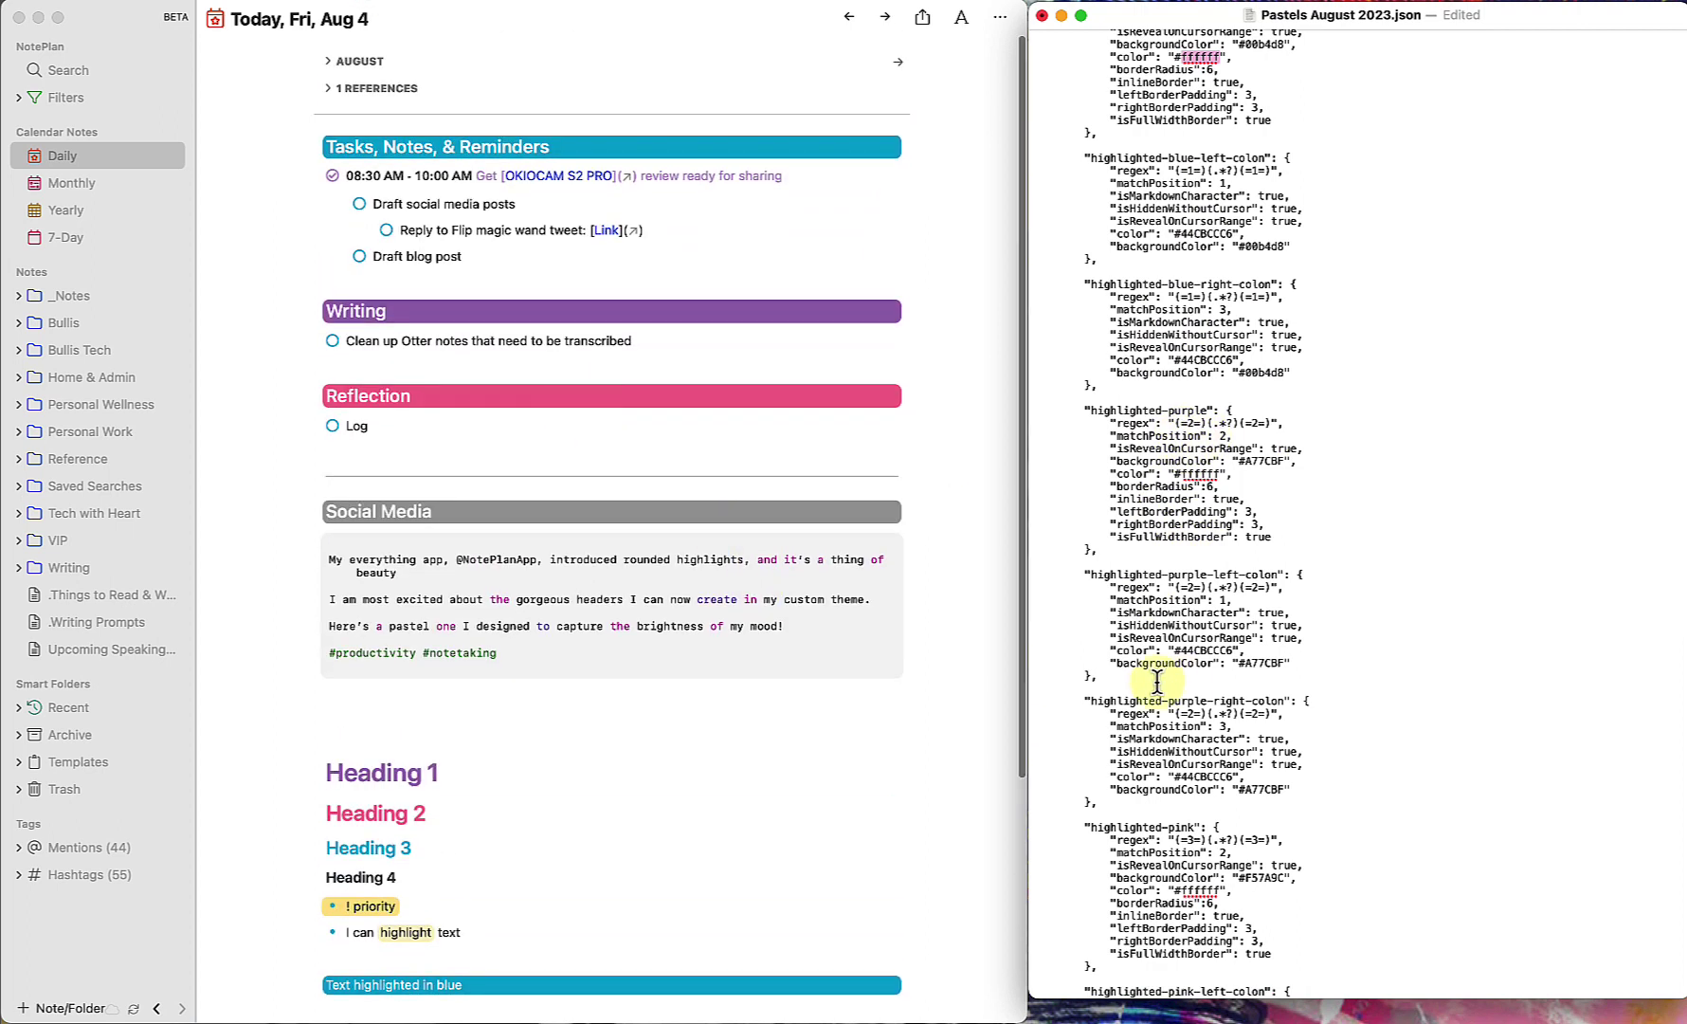
scroll(1156, 680, "down", 10)
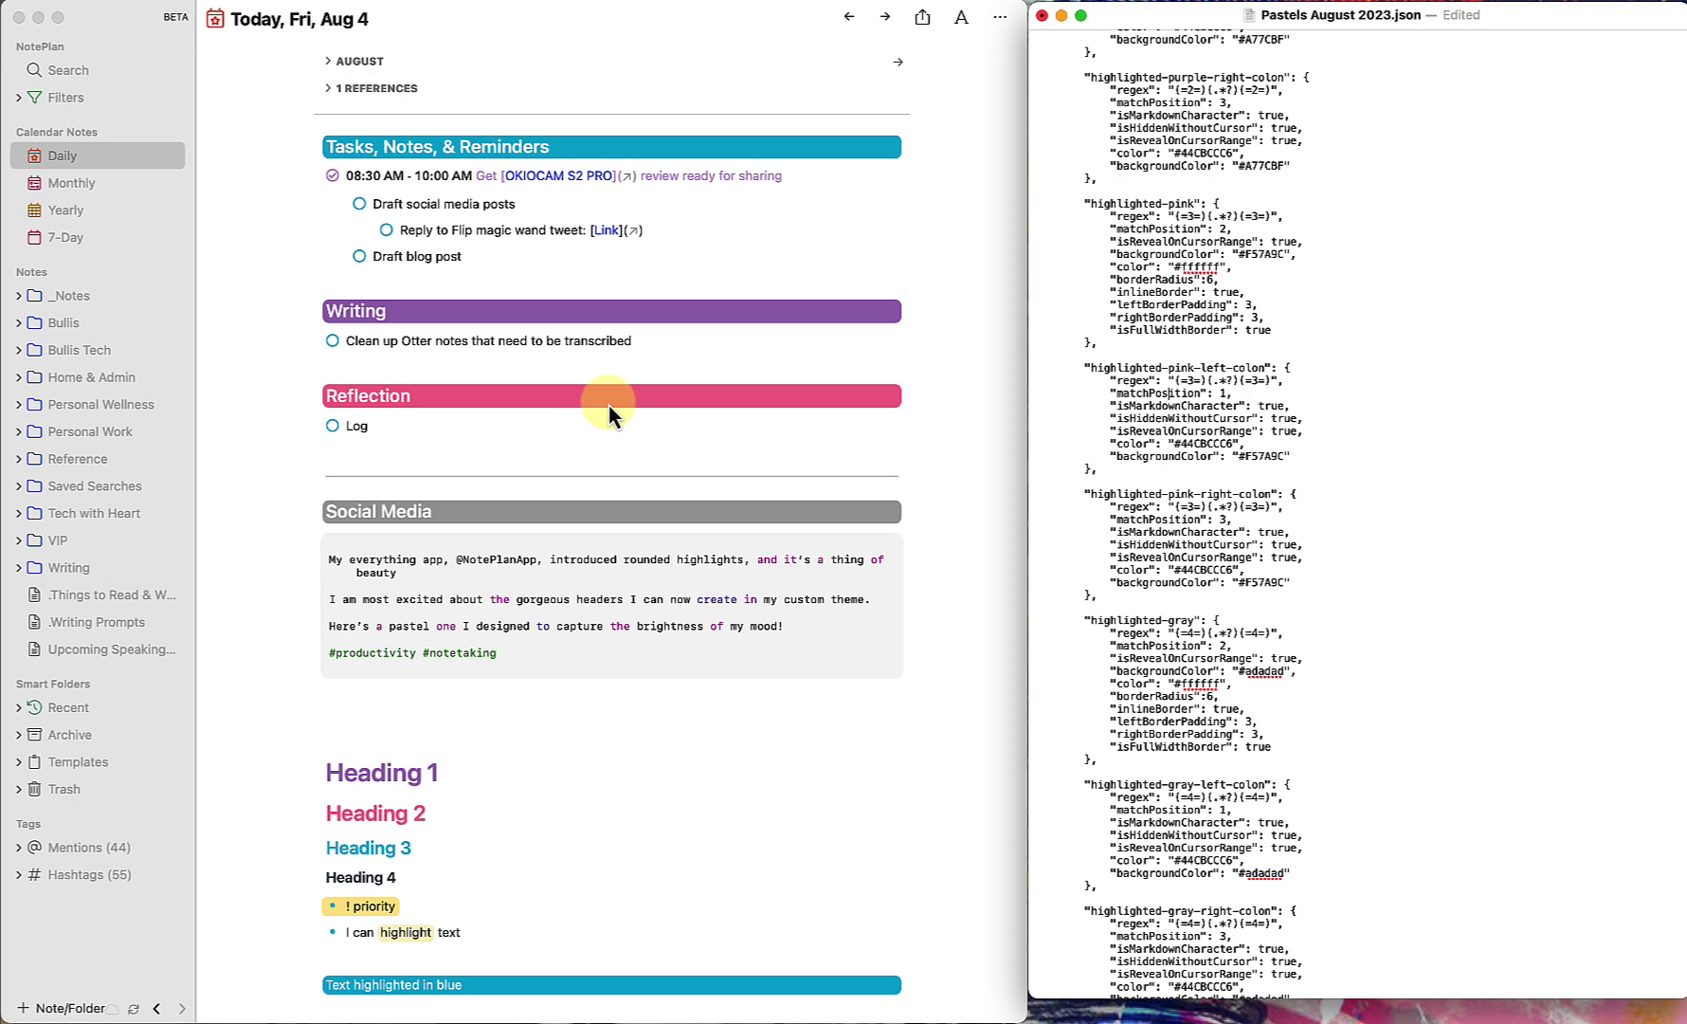
- Reveal the Reflection heading's ### and =3= markup, then scroll the JSON through gray, yellow and green
left_click(599, 157)
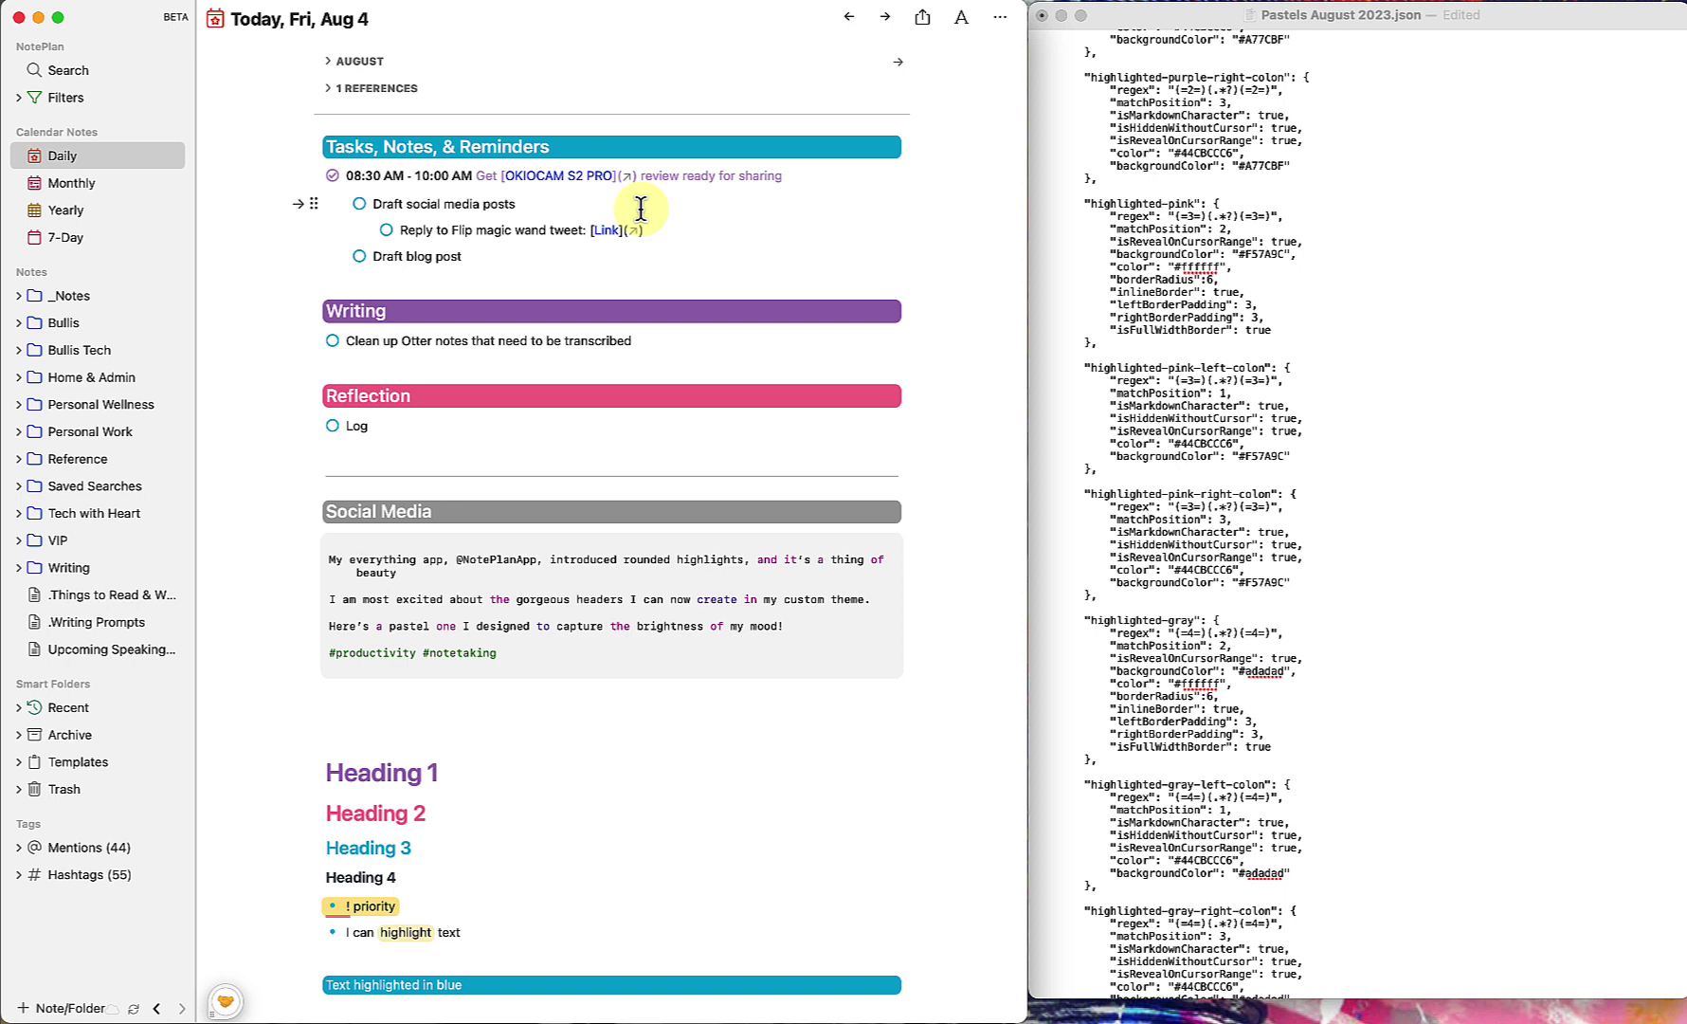
left_click(561, 402)
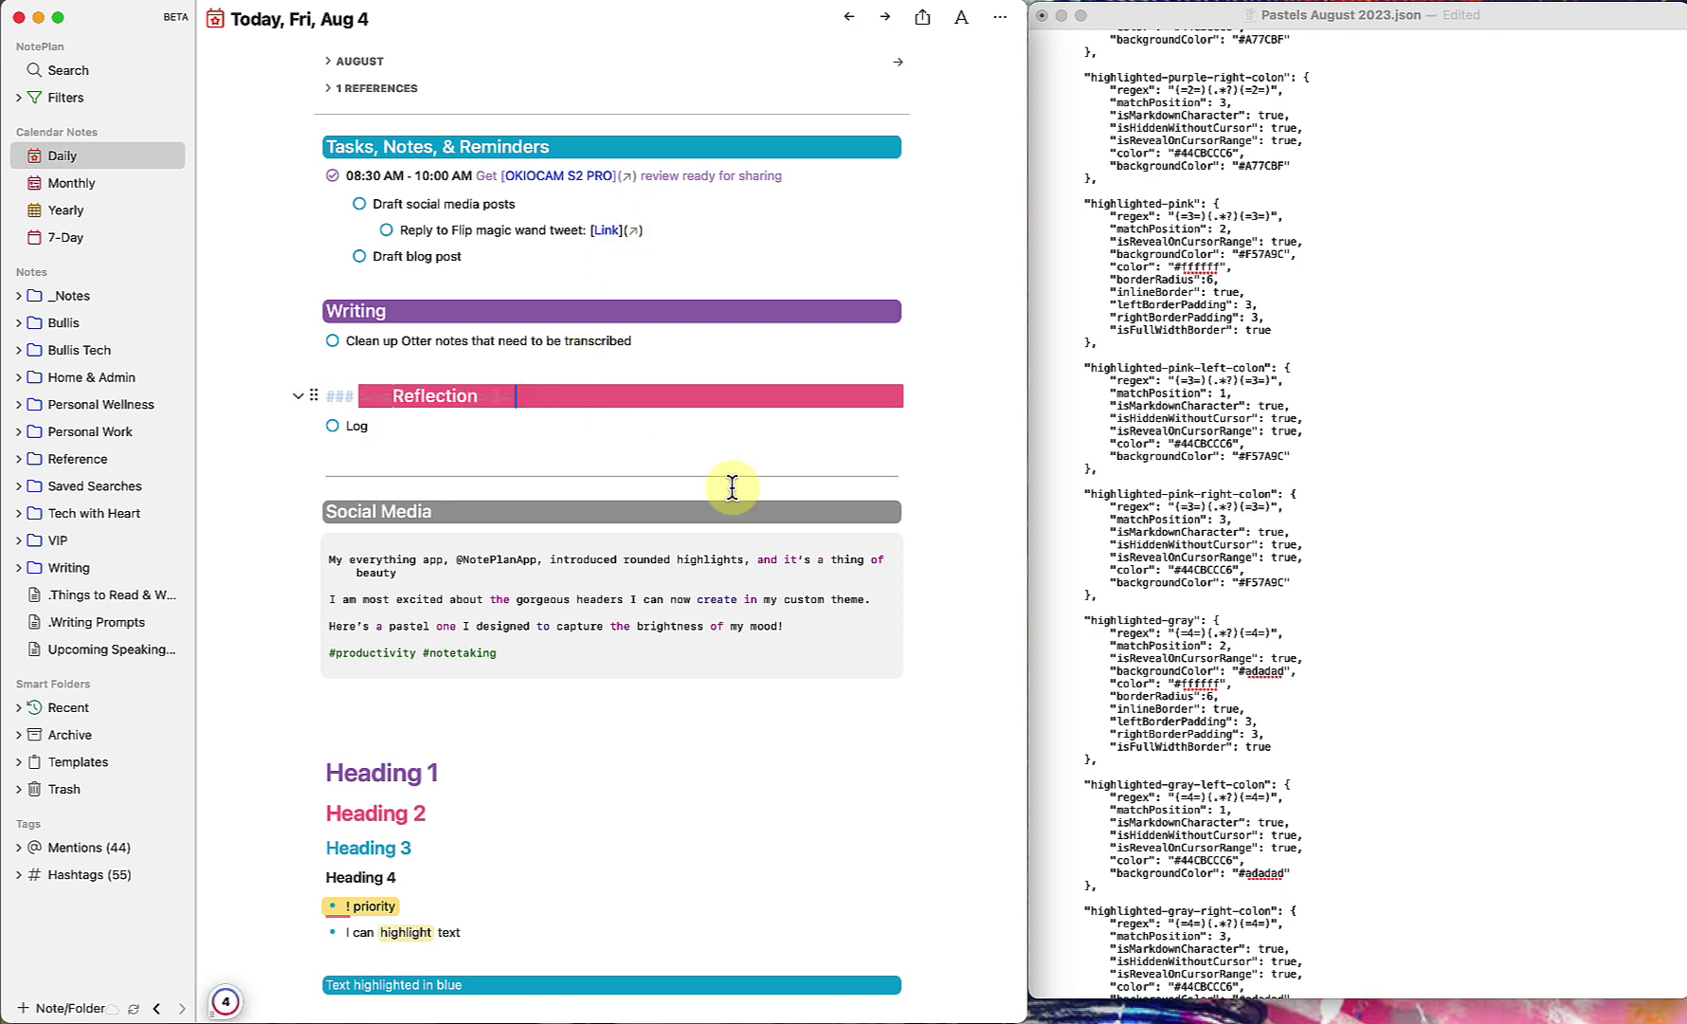
scroll(1135, 681, "down", 2)
scroll(1135, 680, "down", 2)
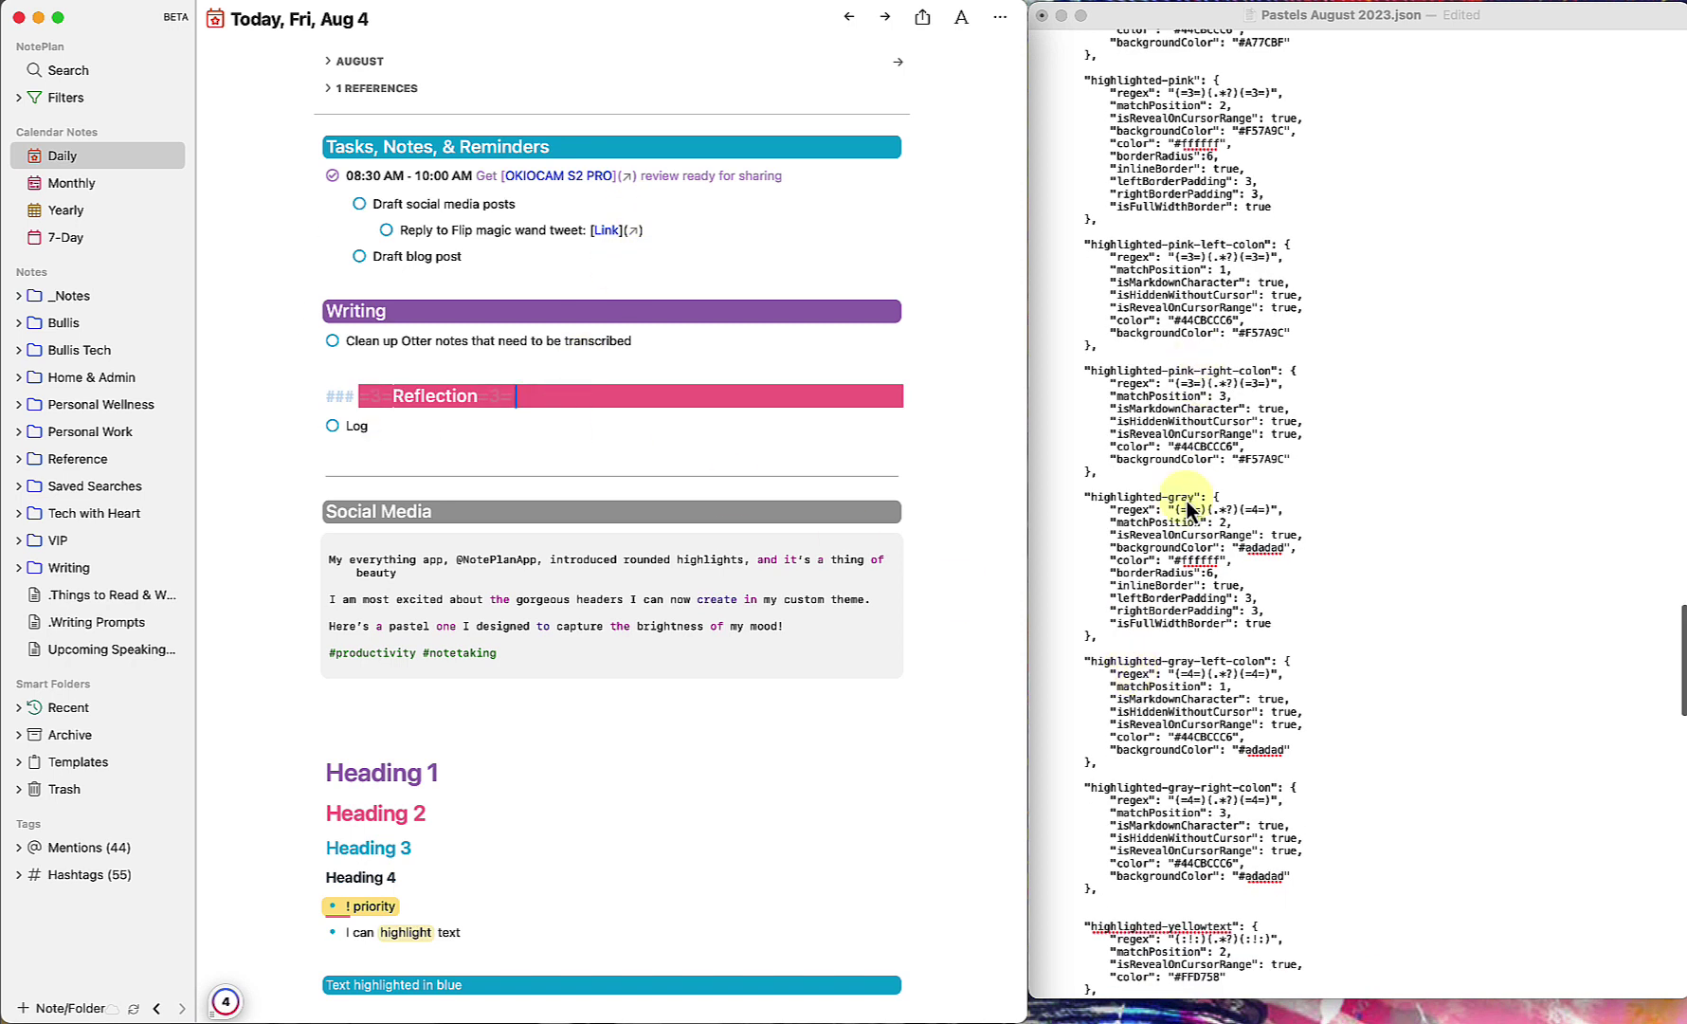
left_click(1196, 455)
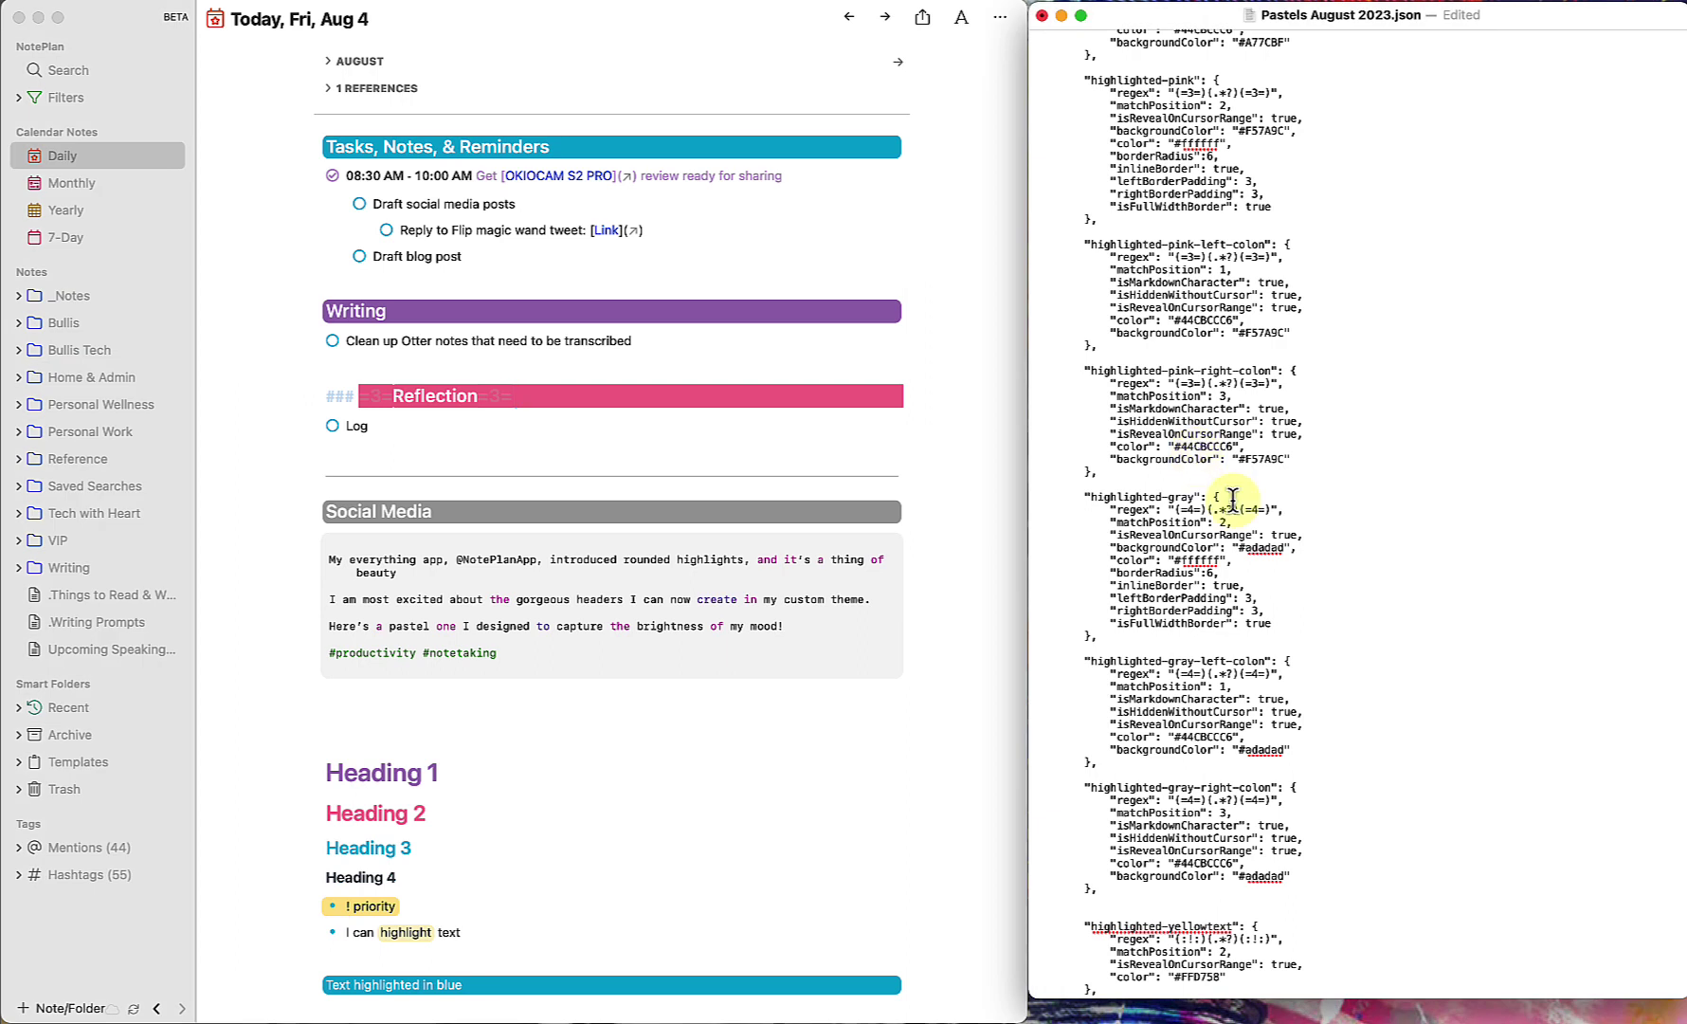
scroll(1232, 497, "down", 6)
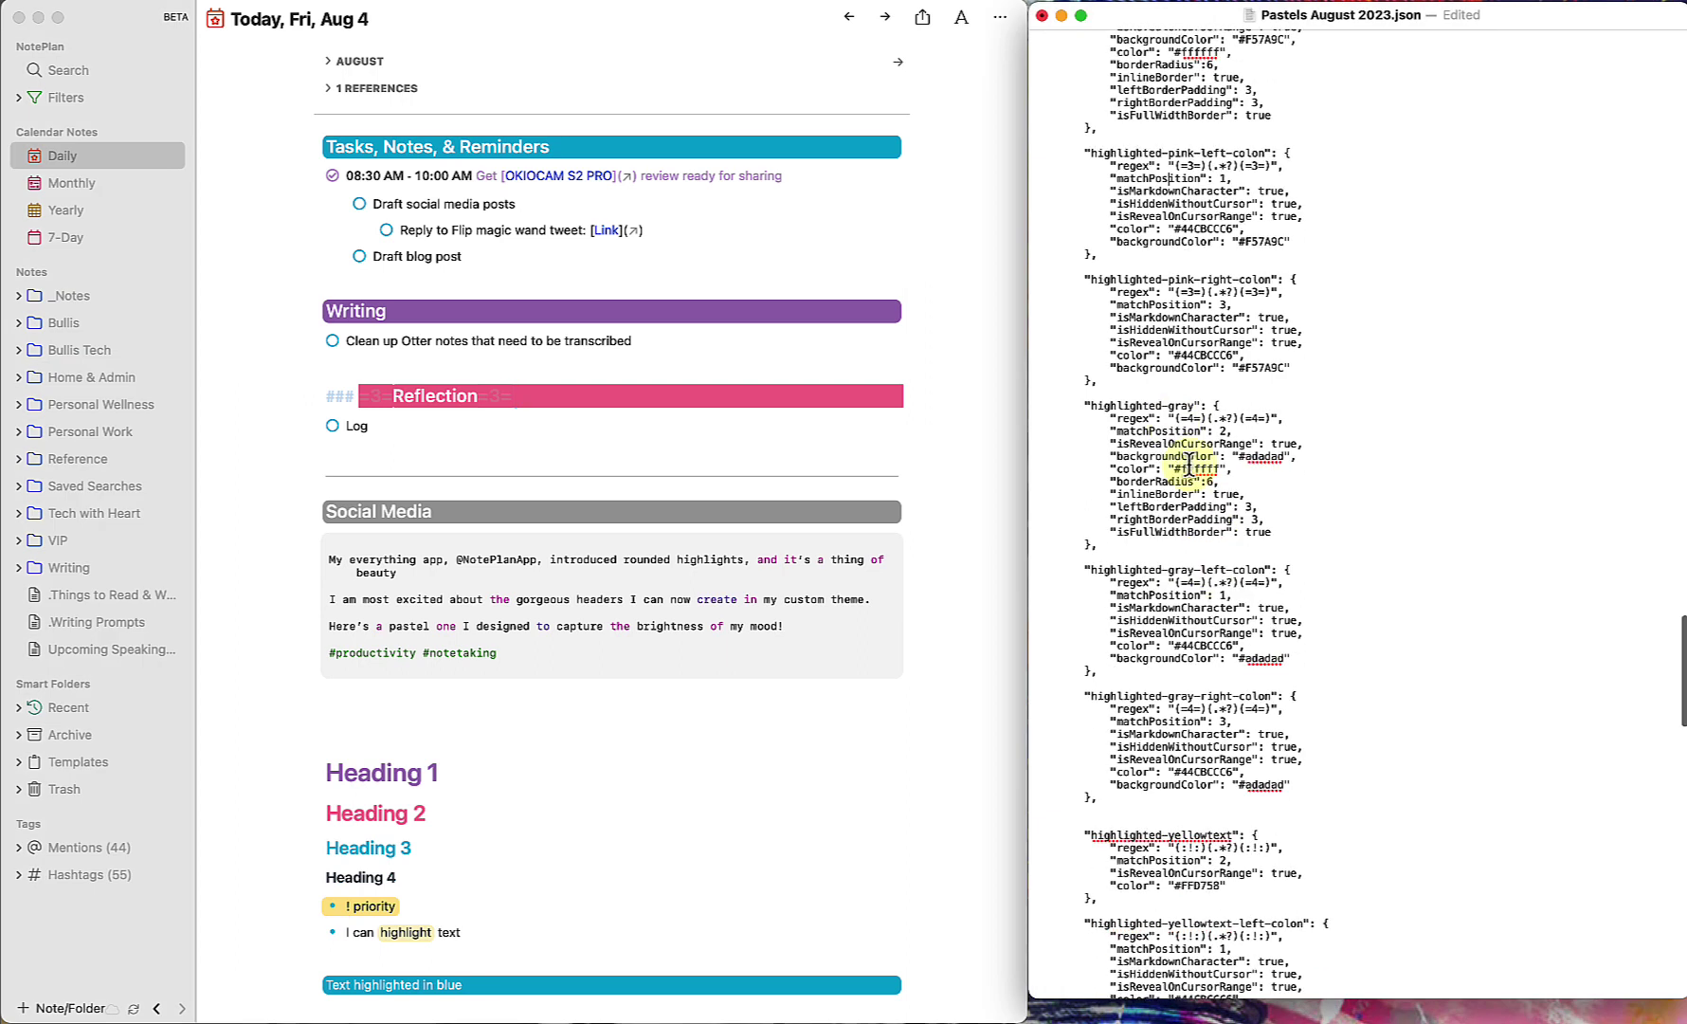
scroll(1184, 654, "down", 15)
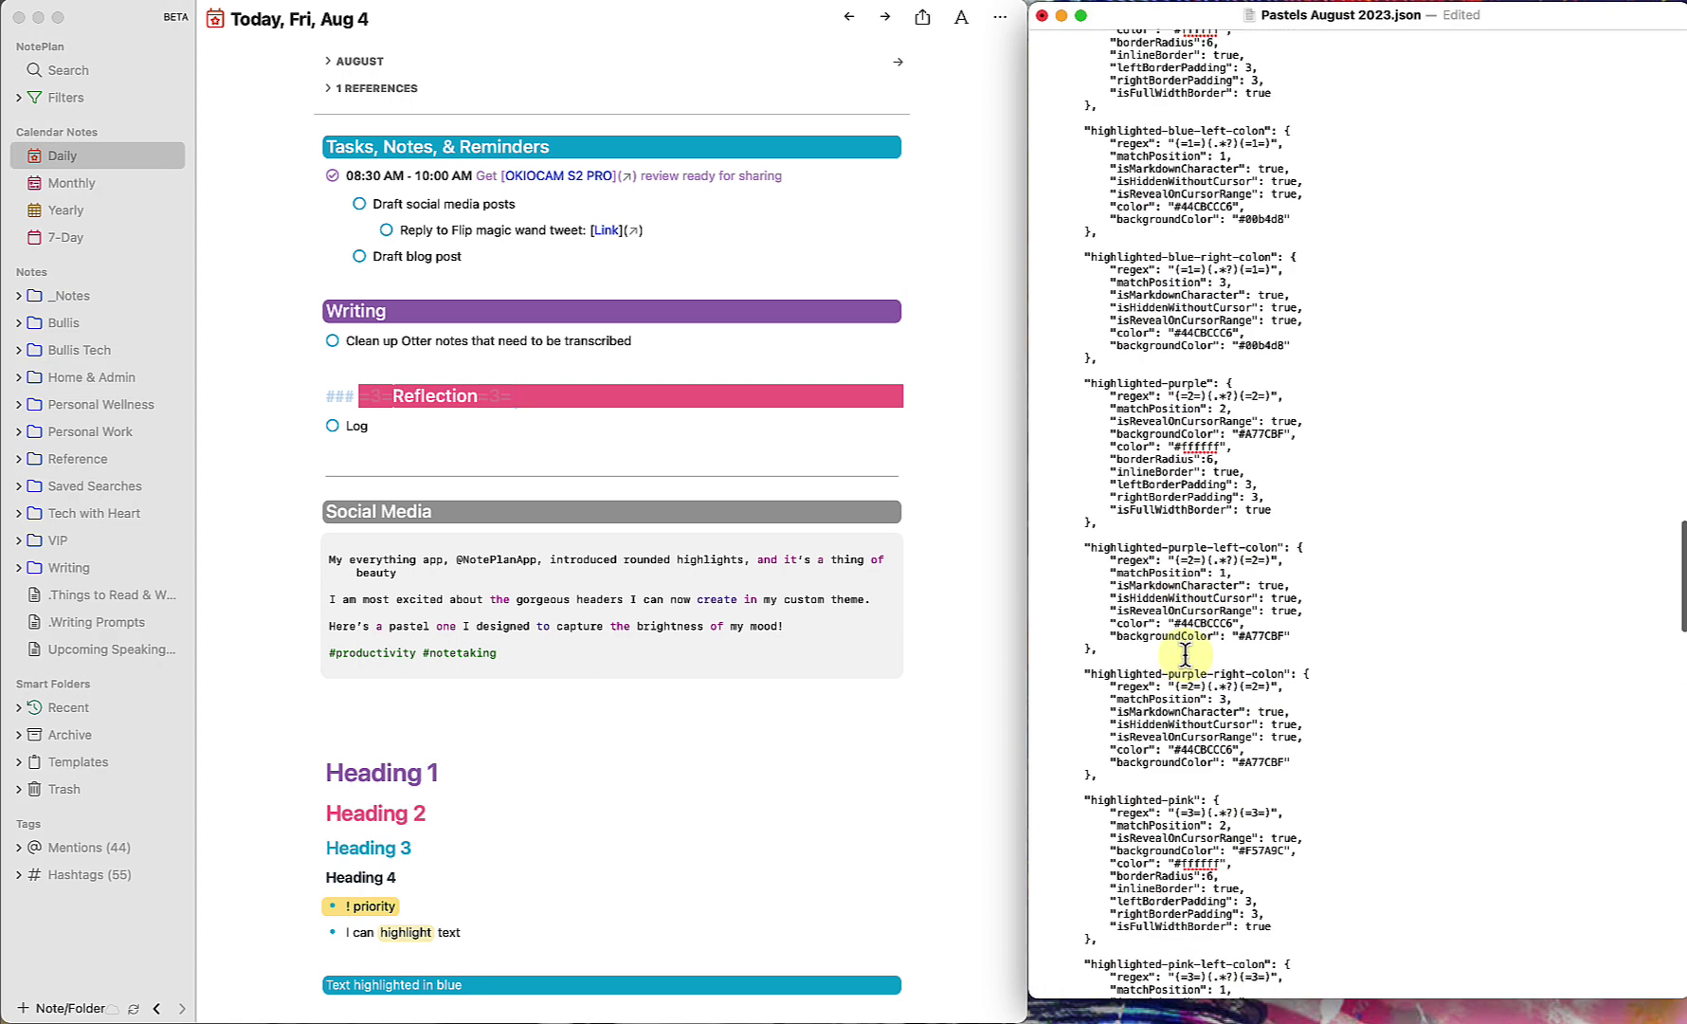
scroll(1180, 580, "up", 7)
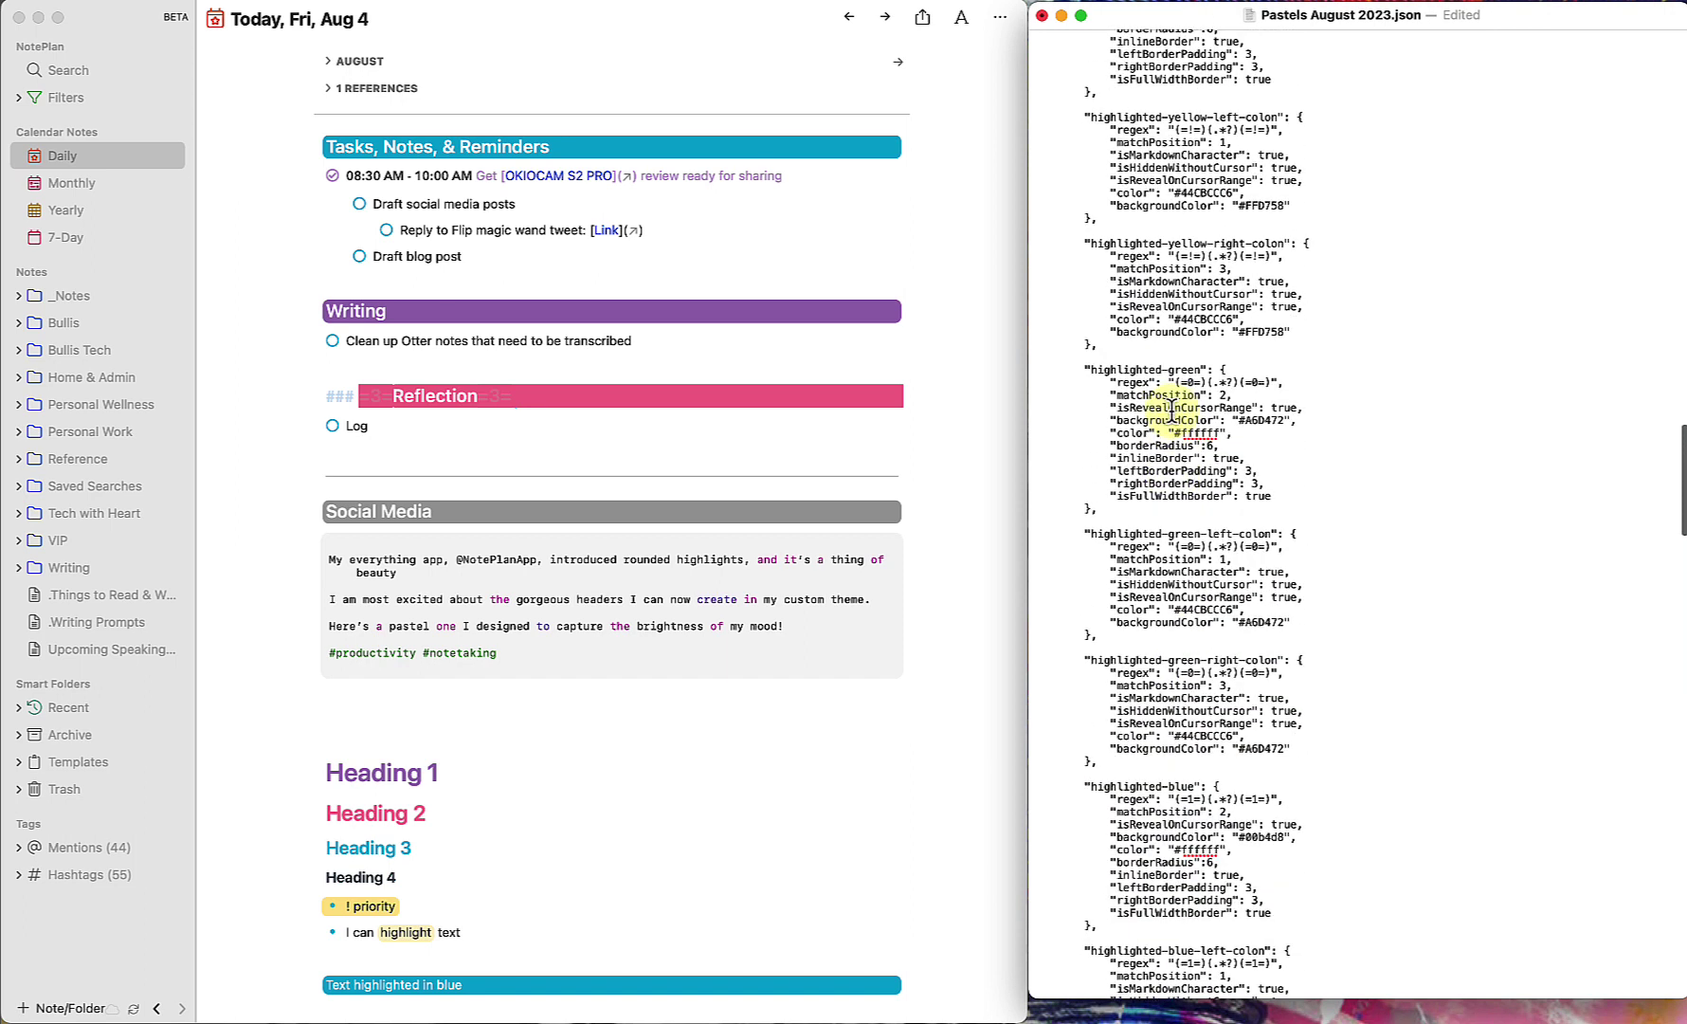
scroll(1171, 410, "down", 1)
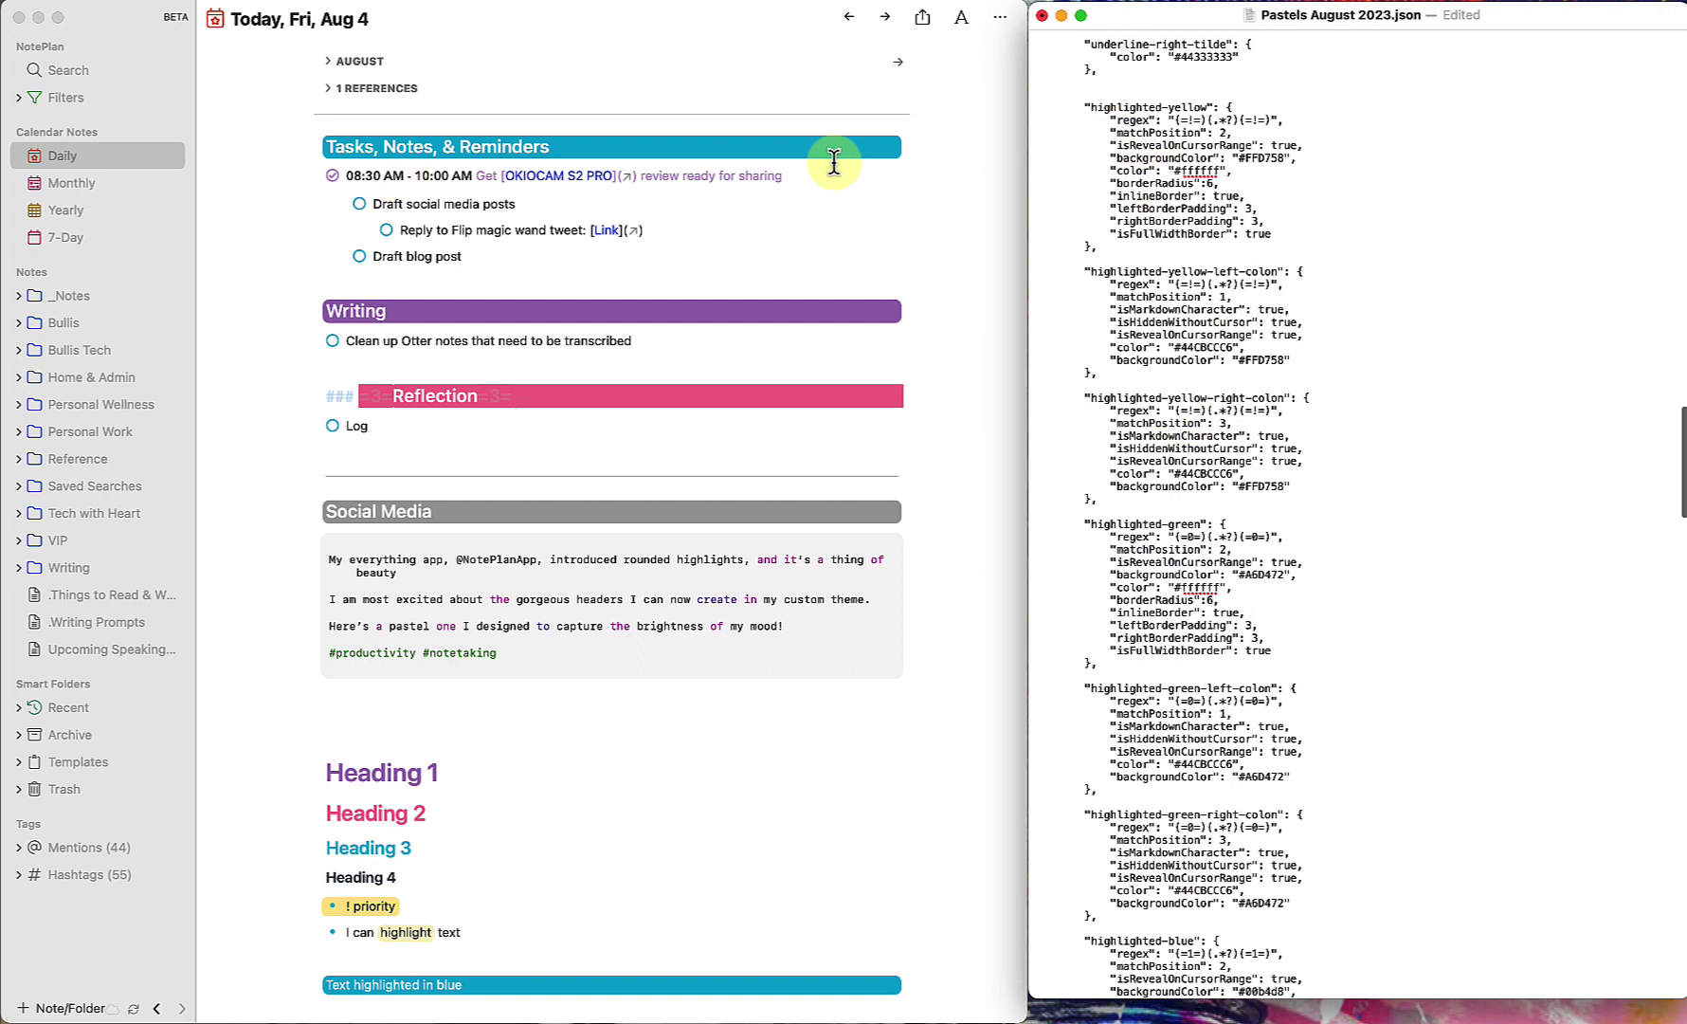
- Add a yellow '### =Yellow=!=' heading above Tasks, Notes, & Reminders
left_click(332, 152)
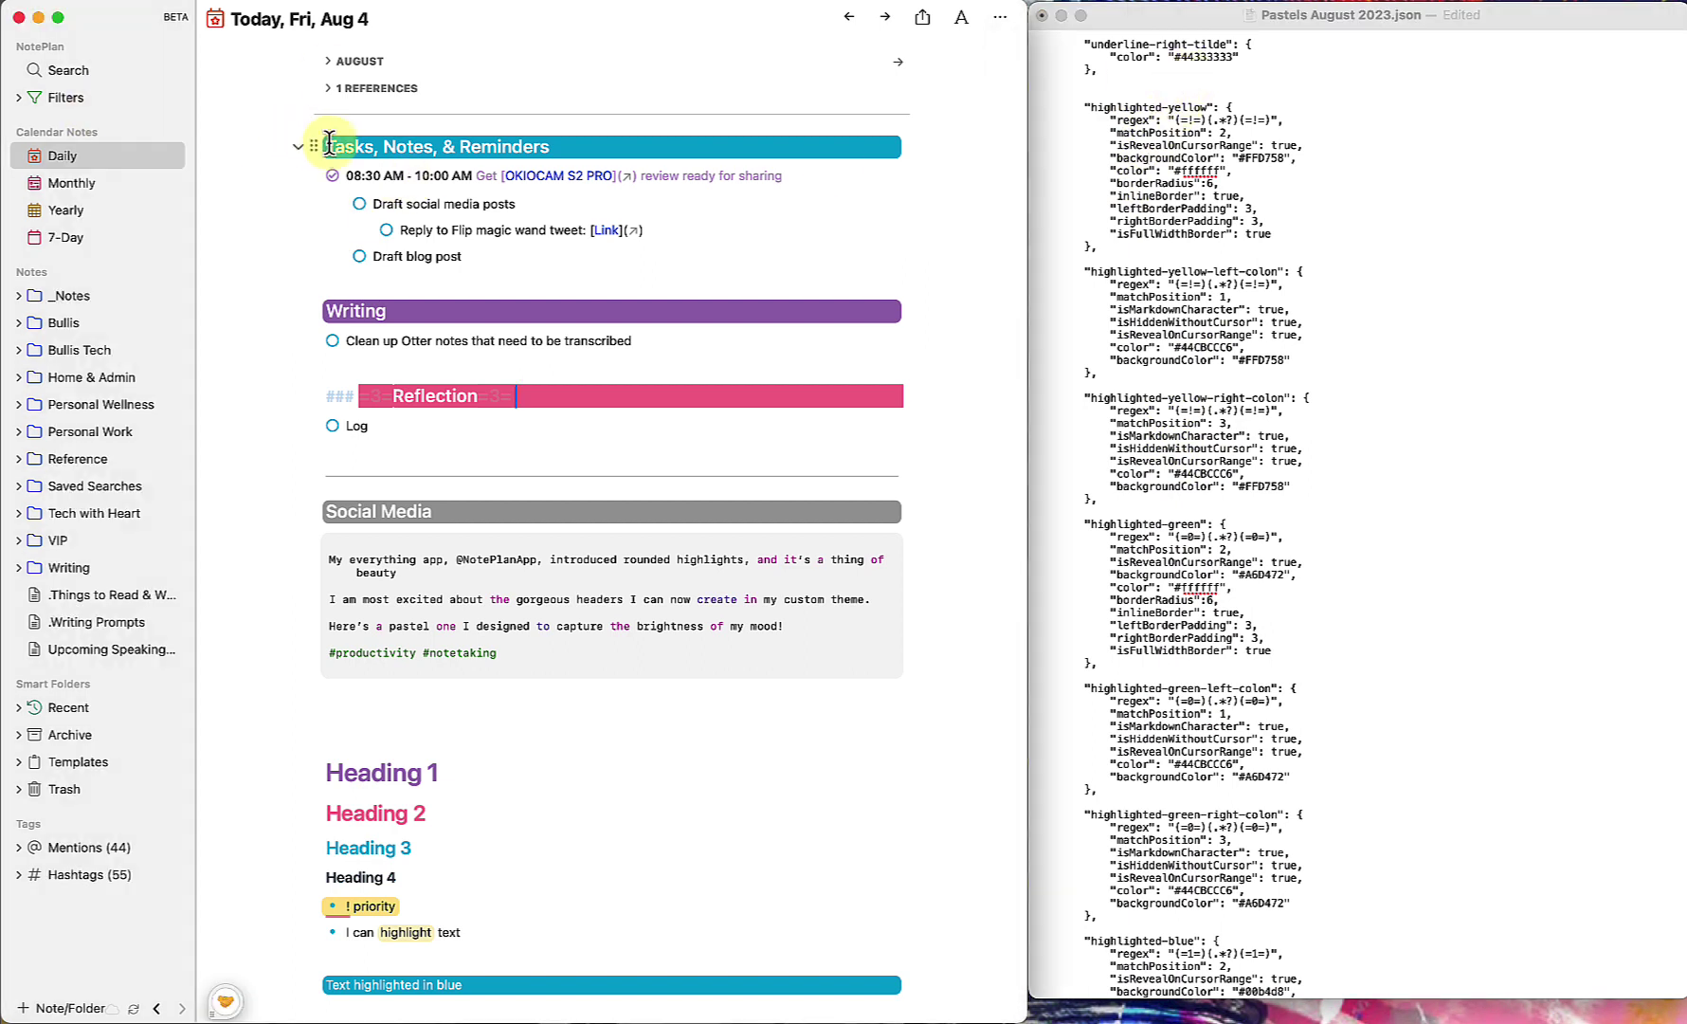
key("Return")
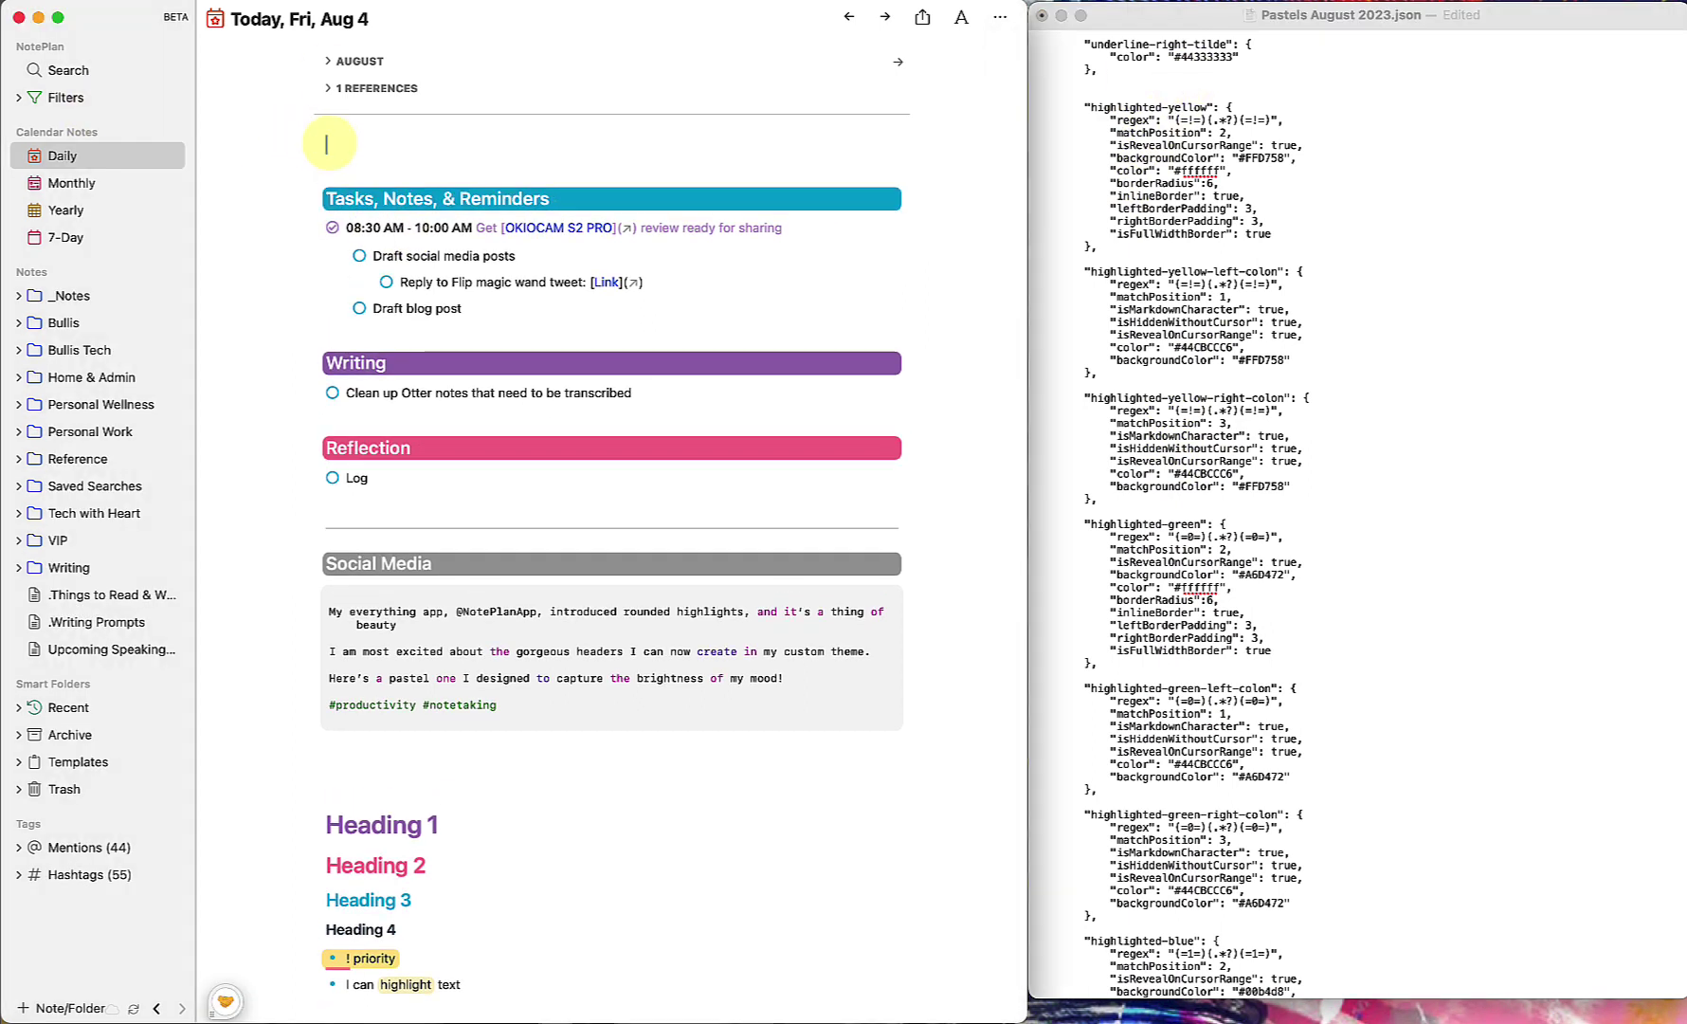
type("=")
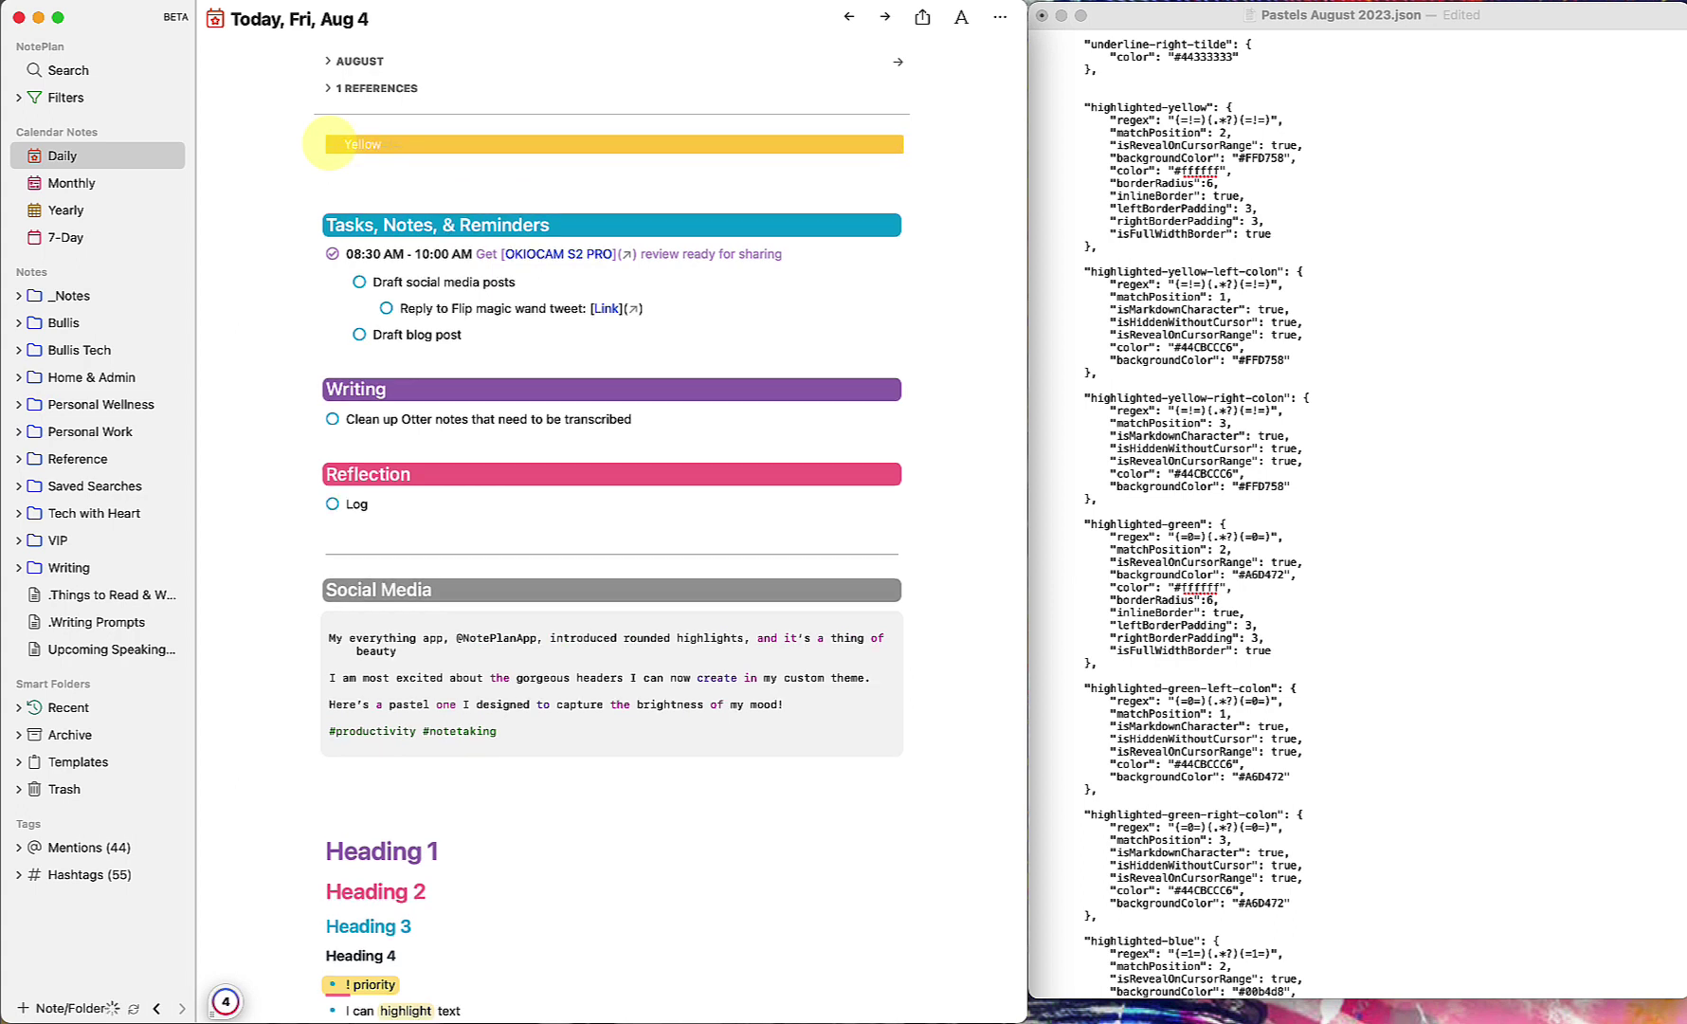
type("###")
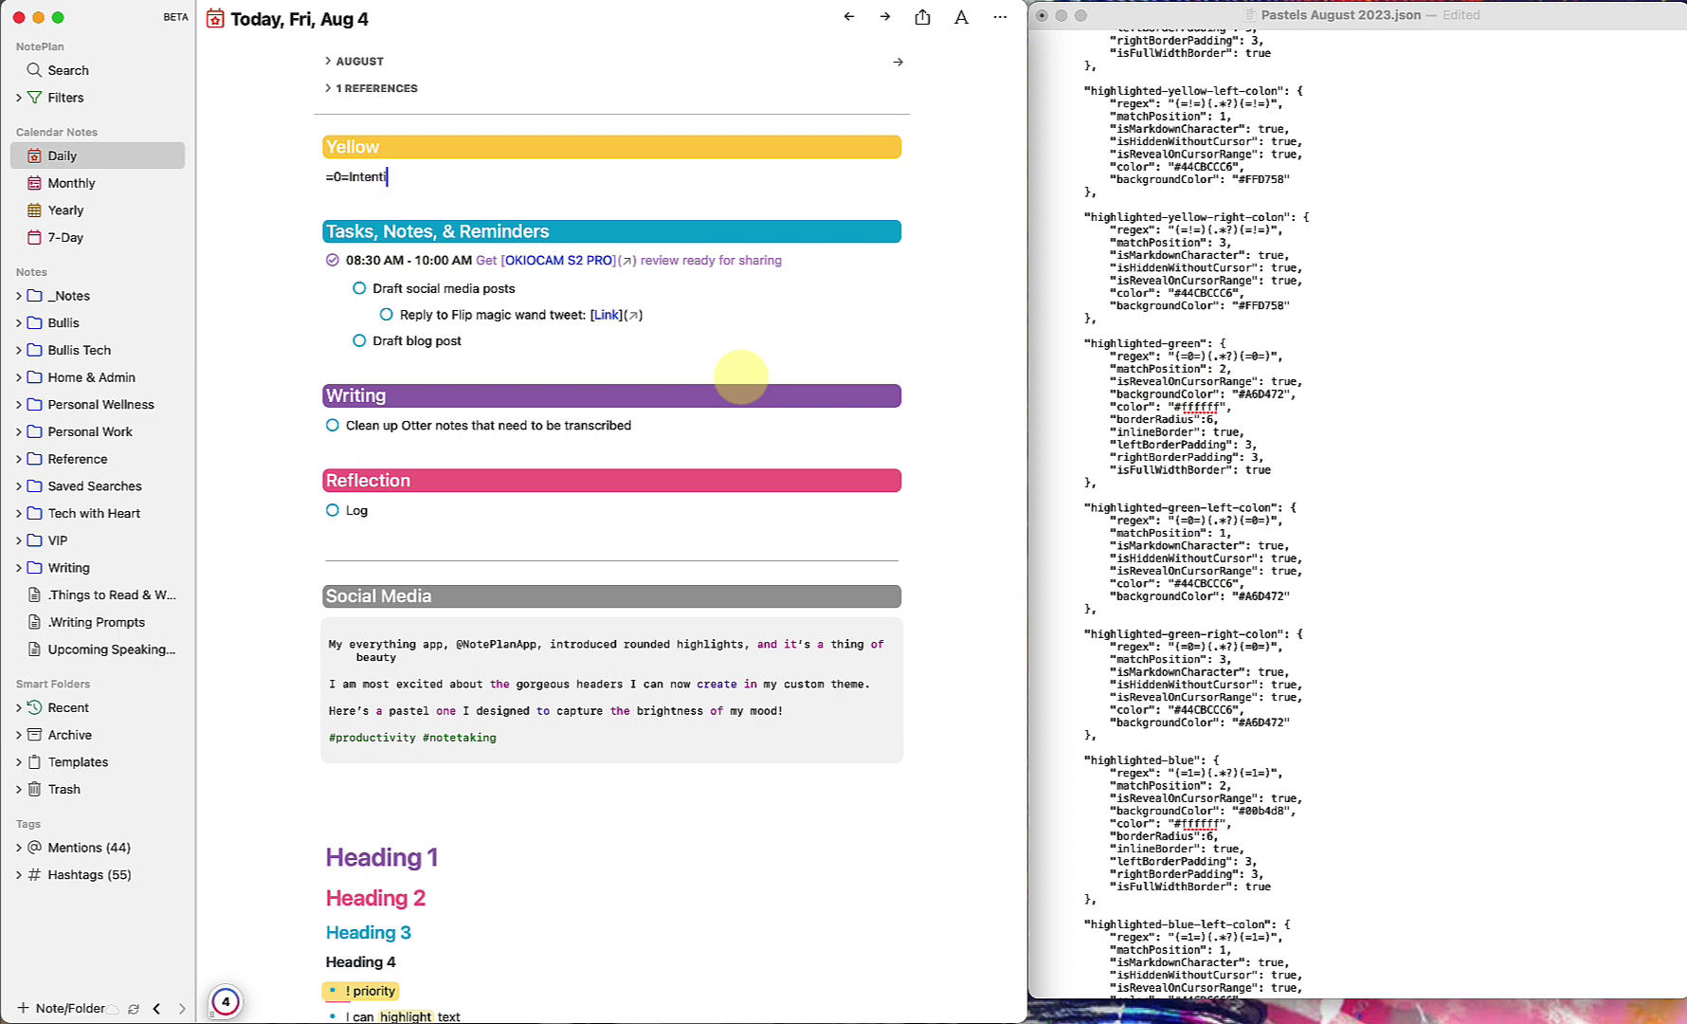
- Add a green '### =0=Intention=0=' heading on the next line
type("=0=")
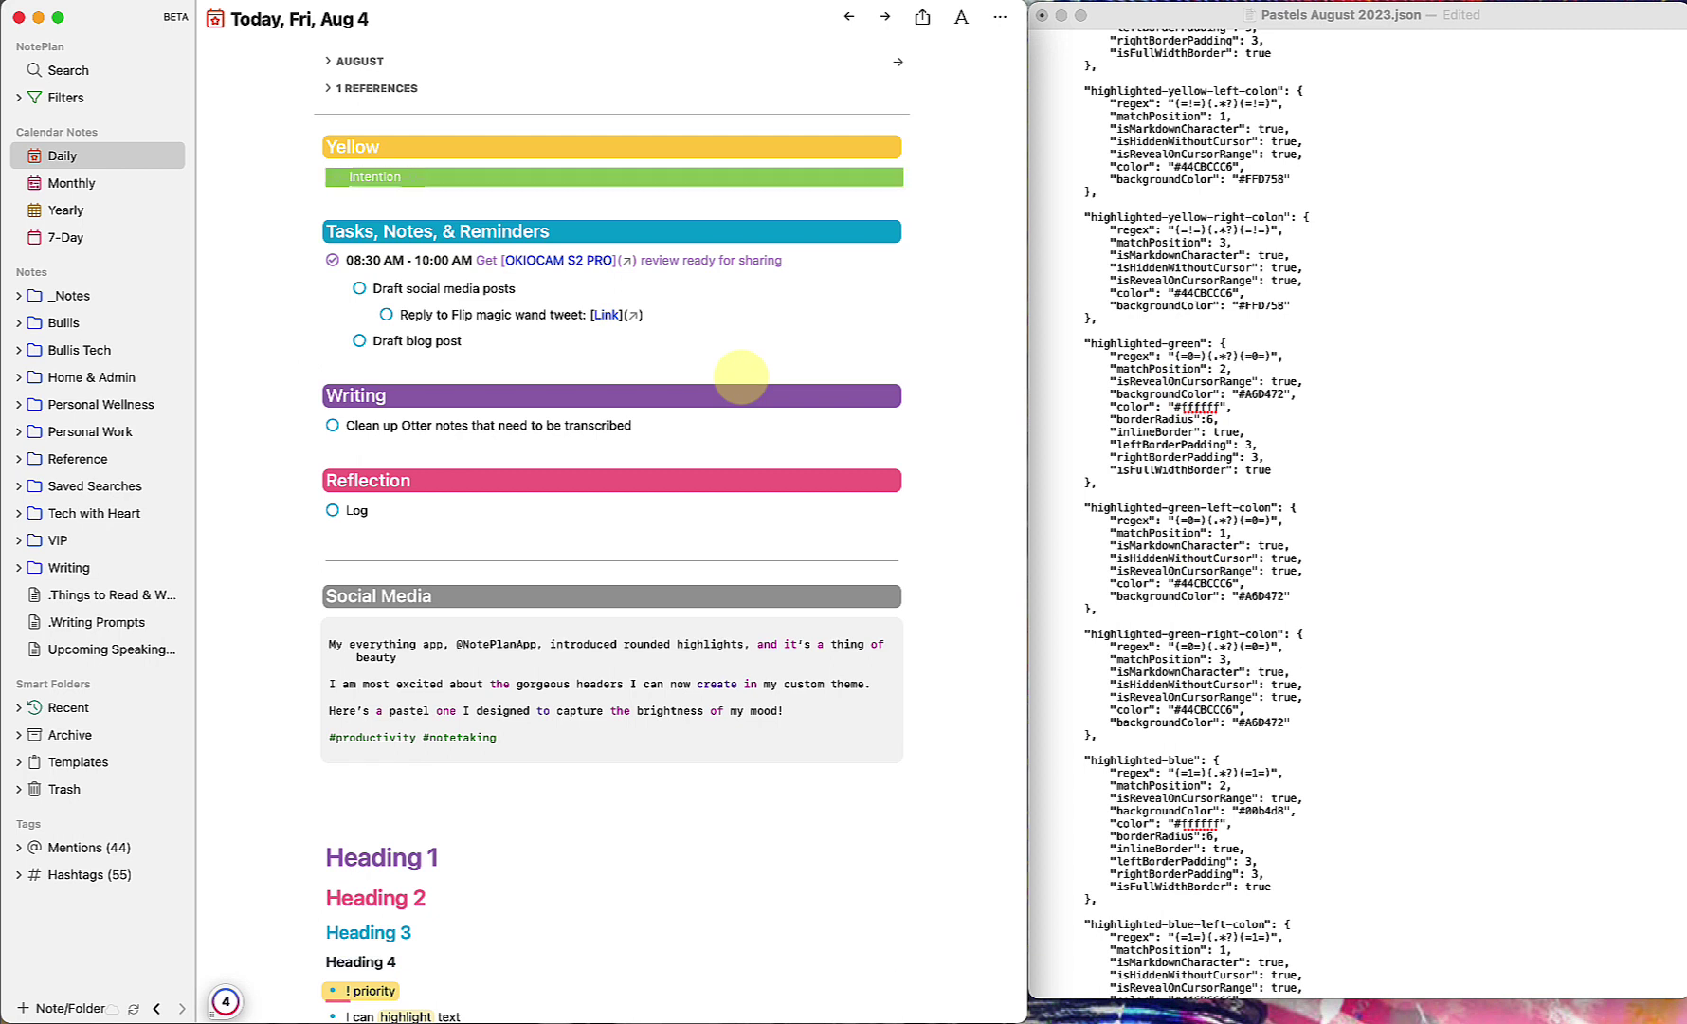
key("super+Left")
type("##")
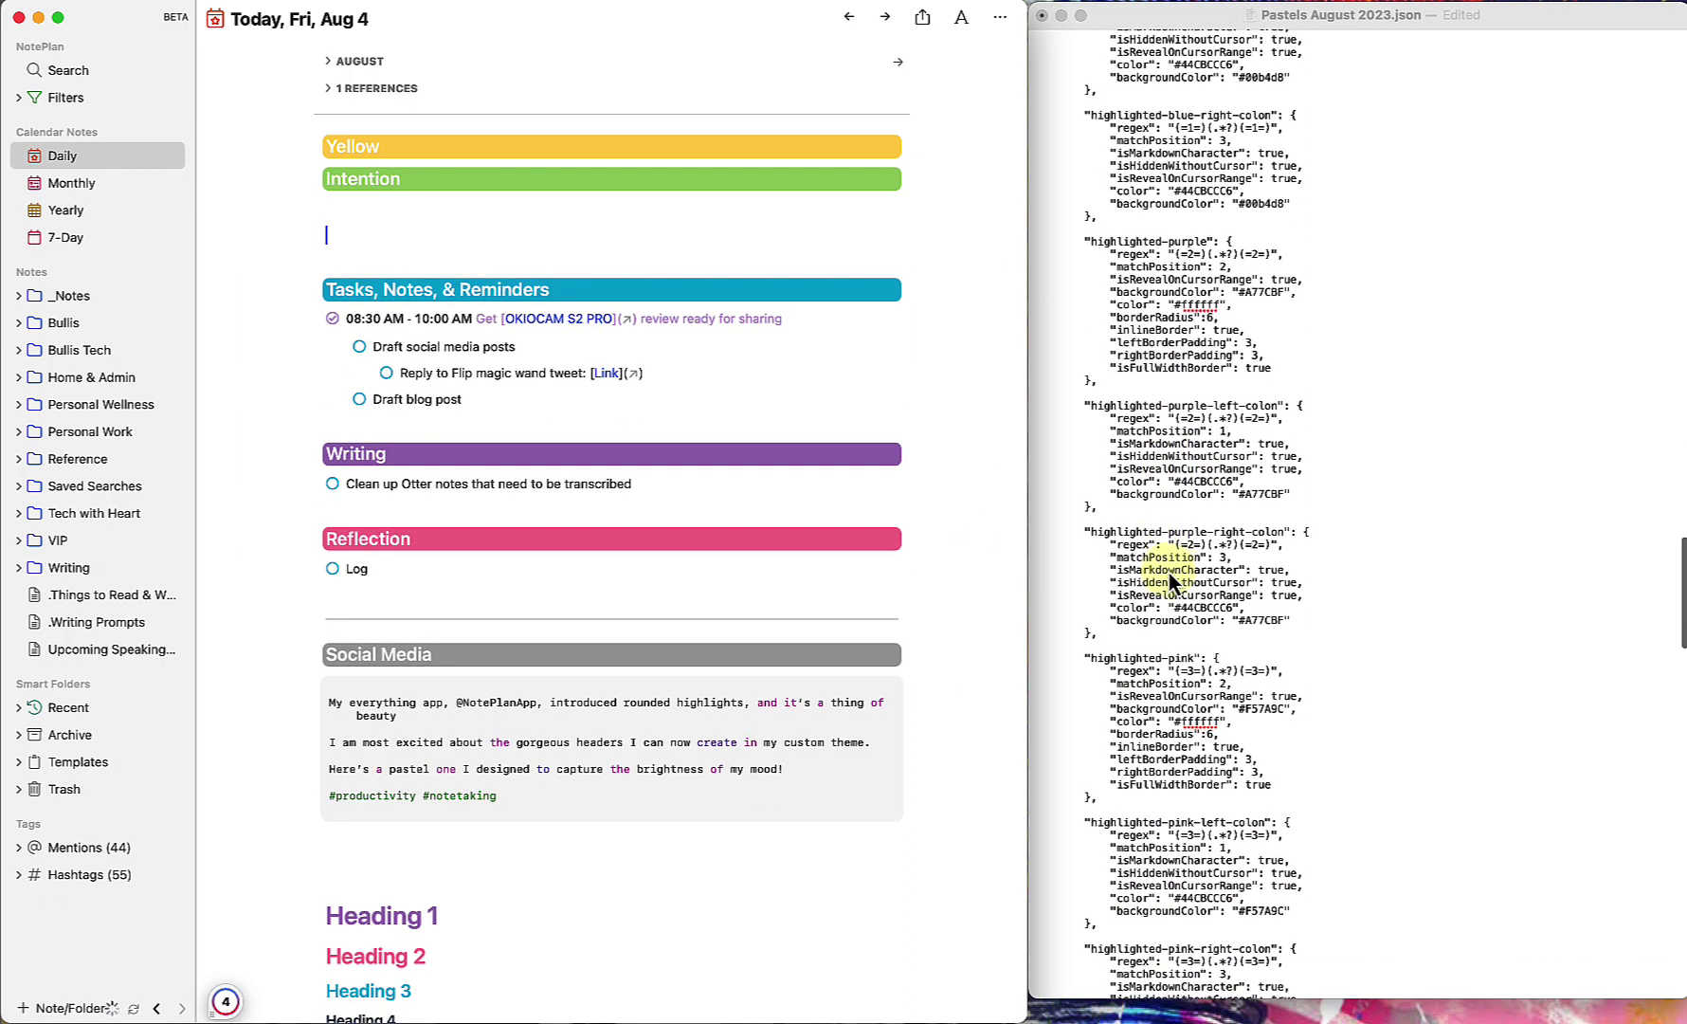
scroll(1168, 572, "down", 15)
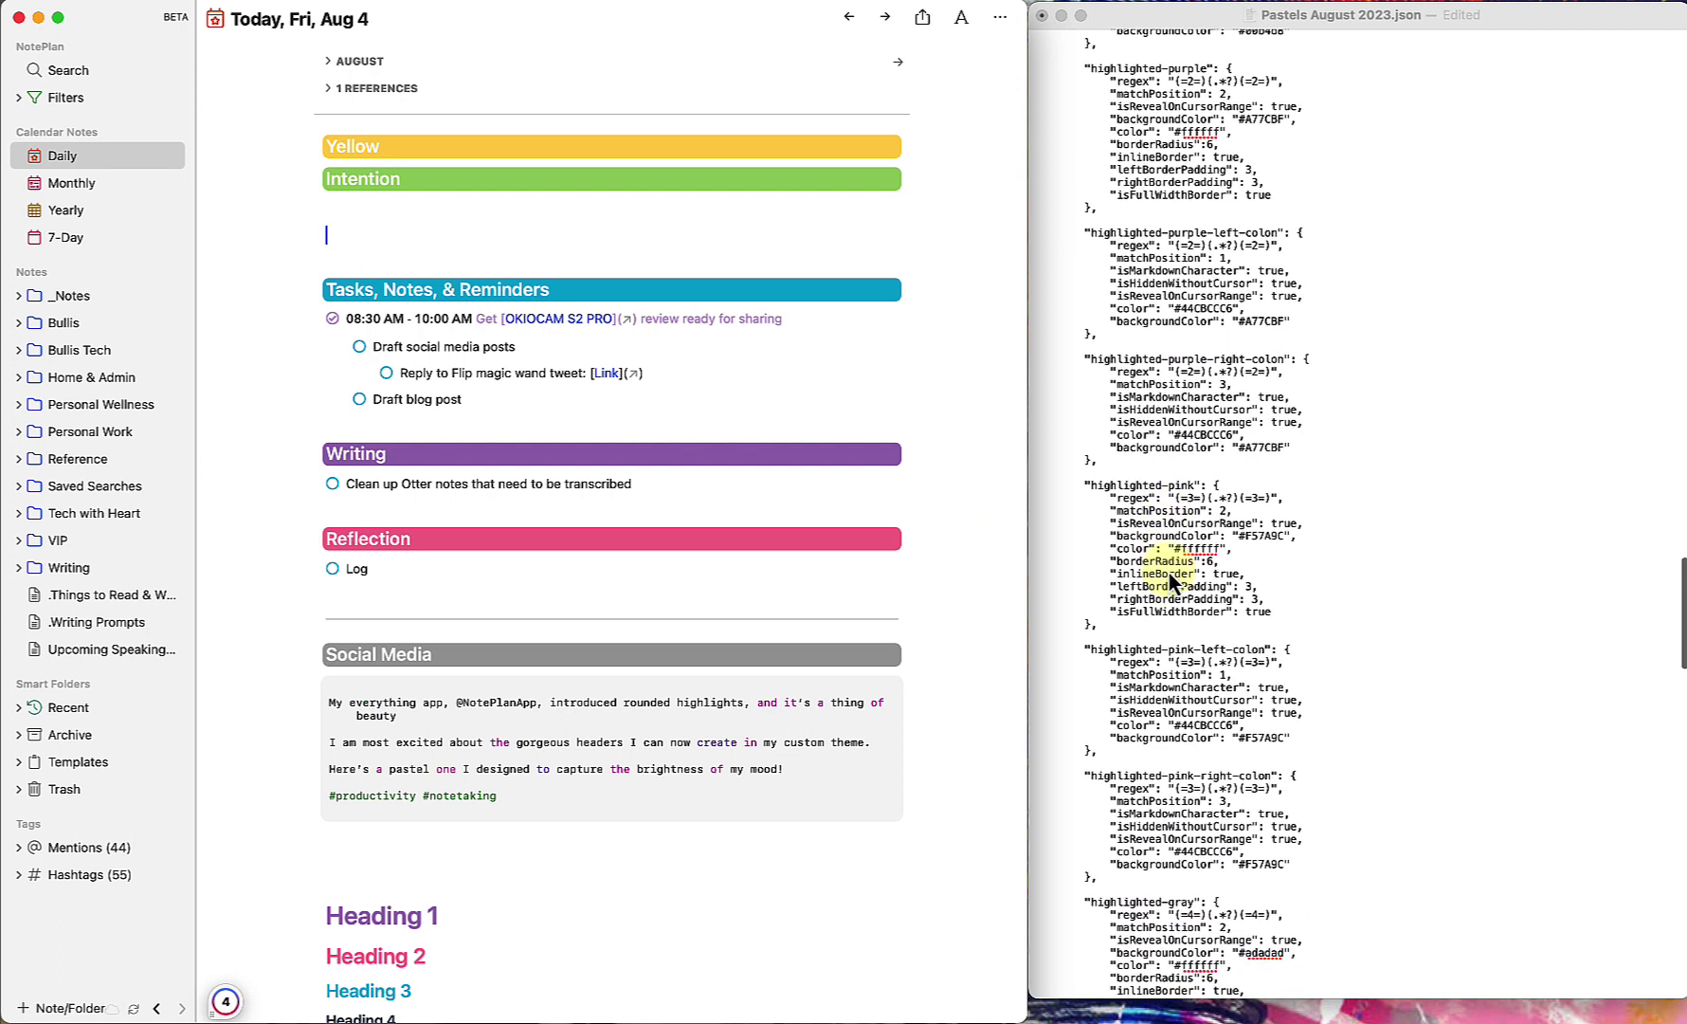
scroll(1123, 324, "down", 15)
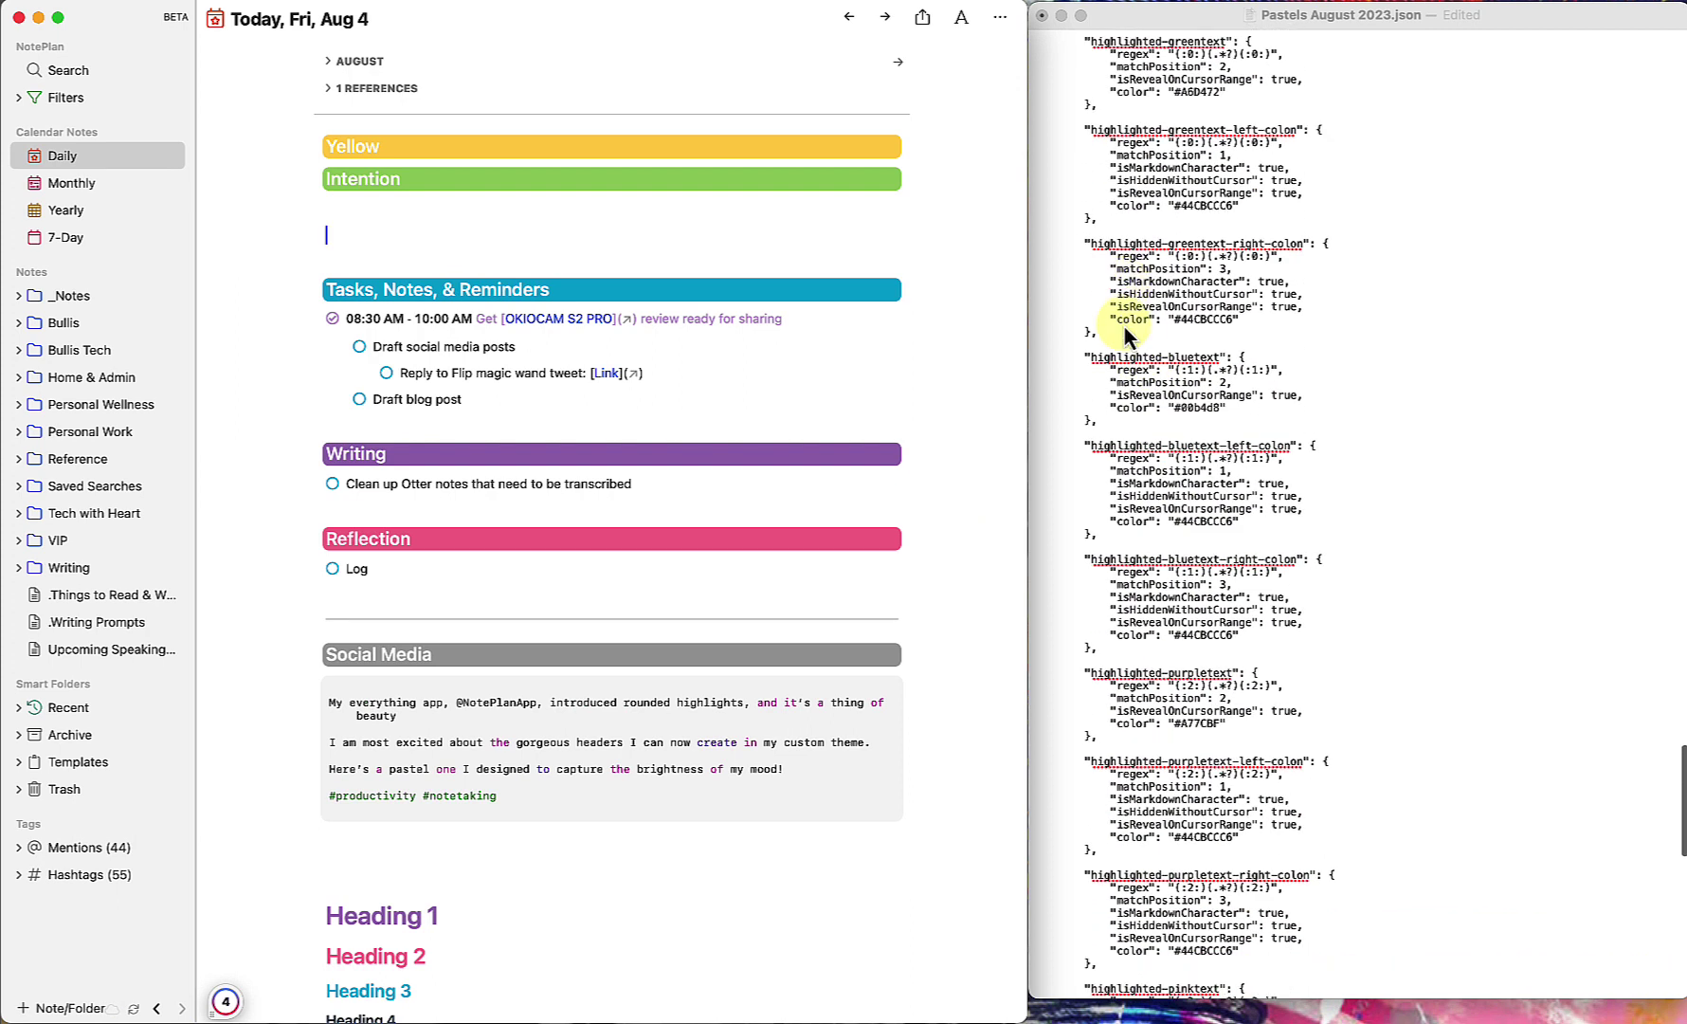
left_click(1127, 180)
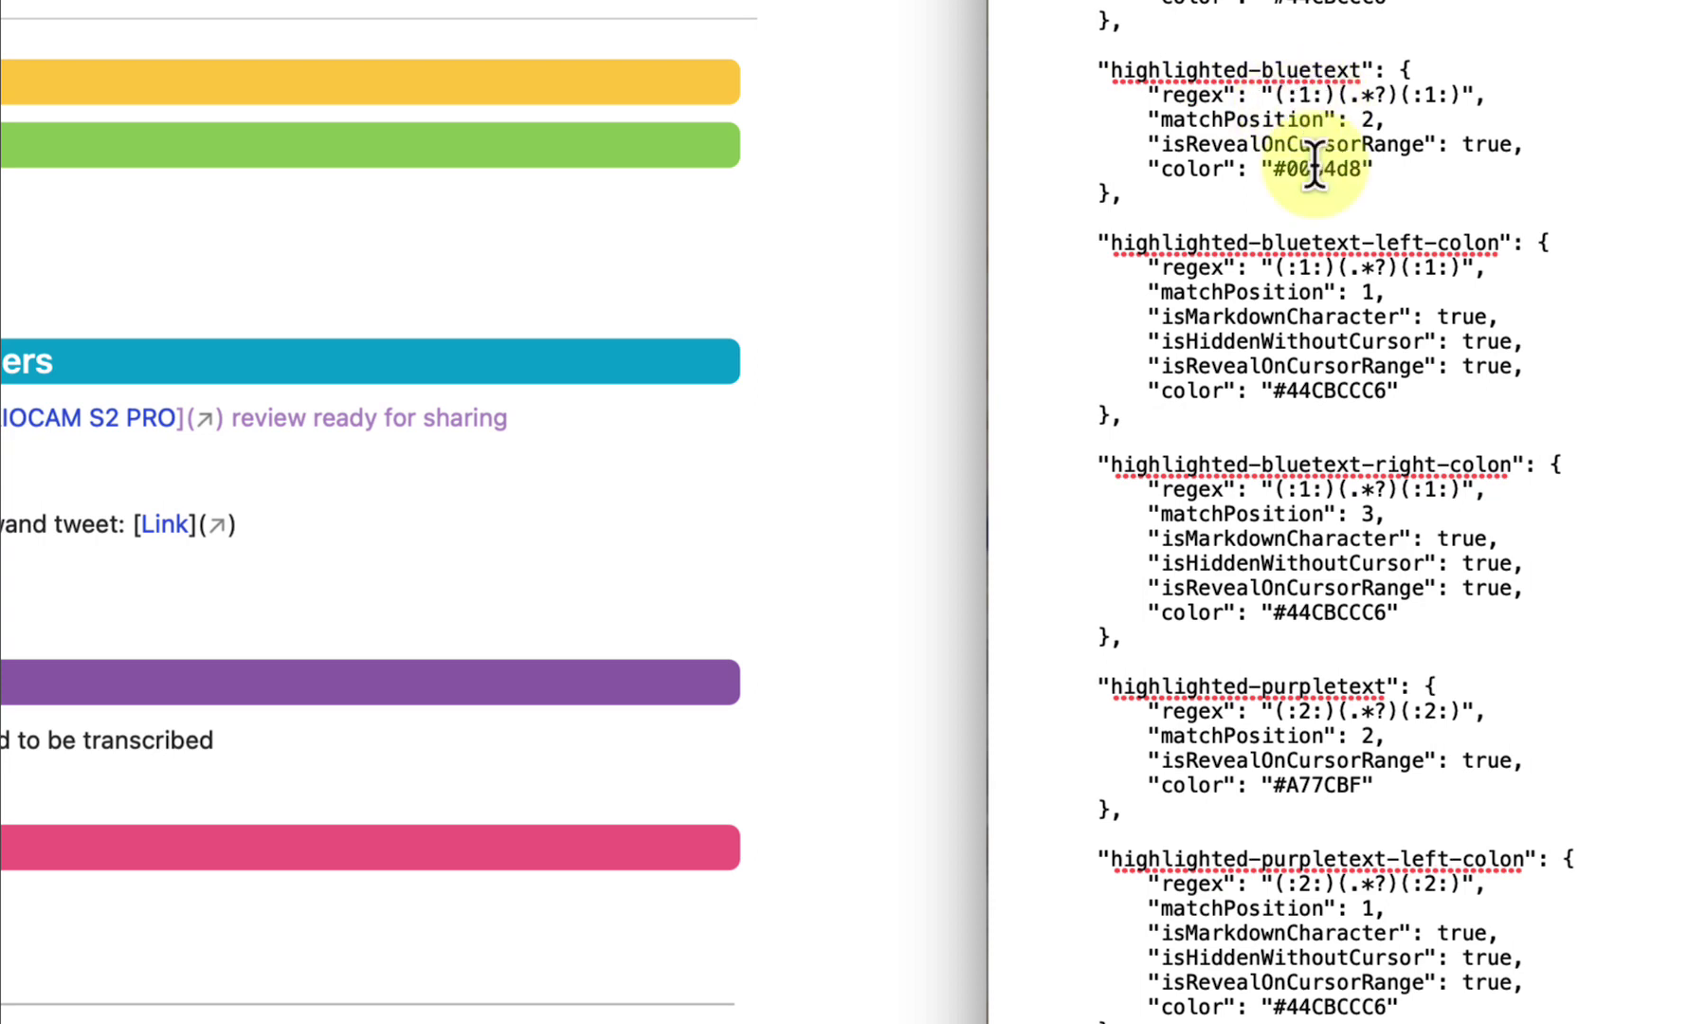
scroll(1329, 389, "up", 3)
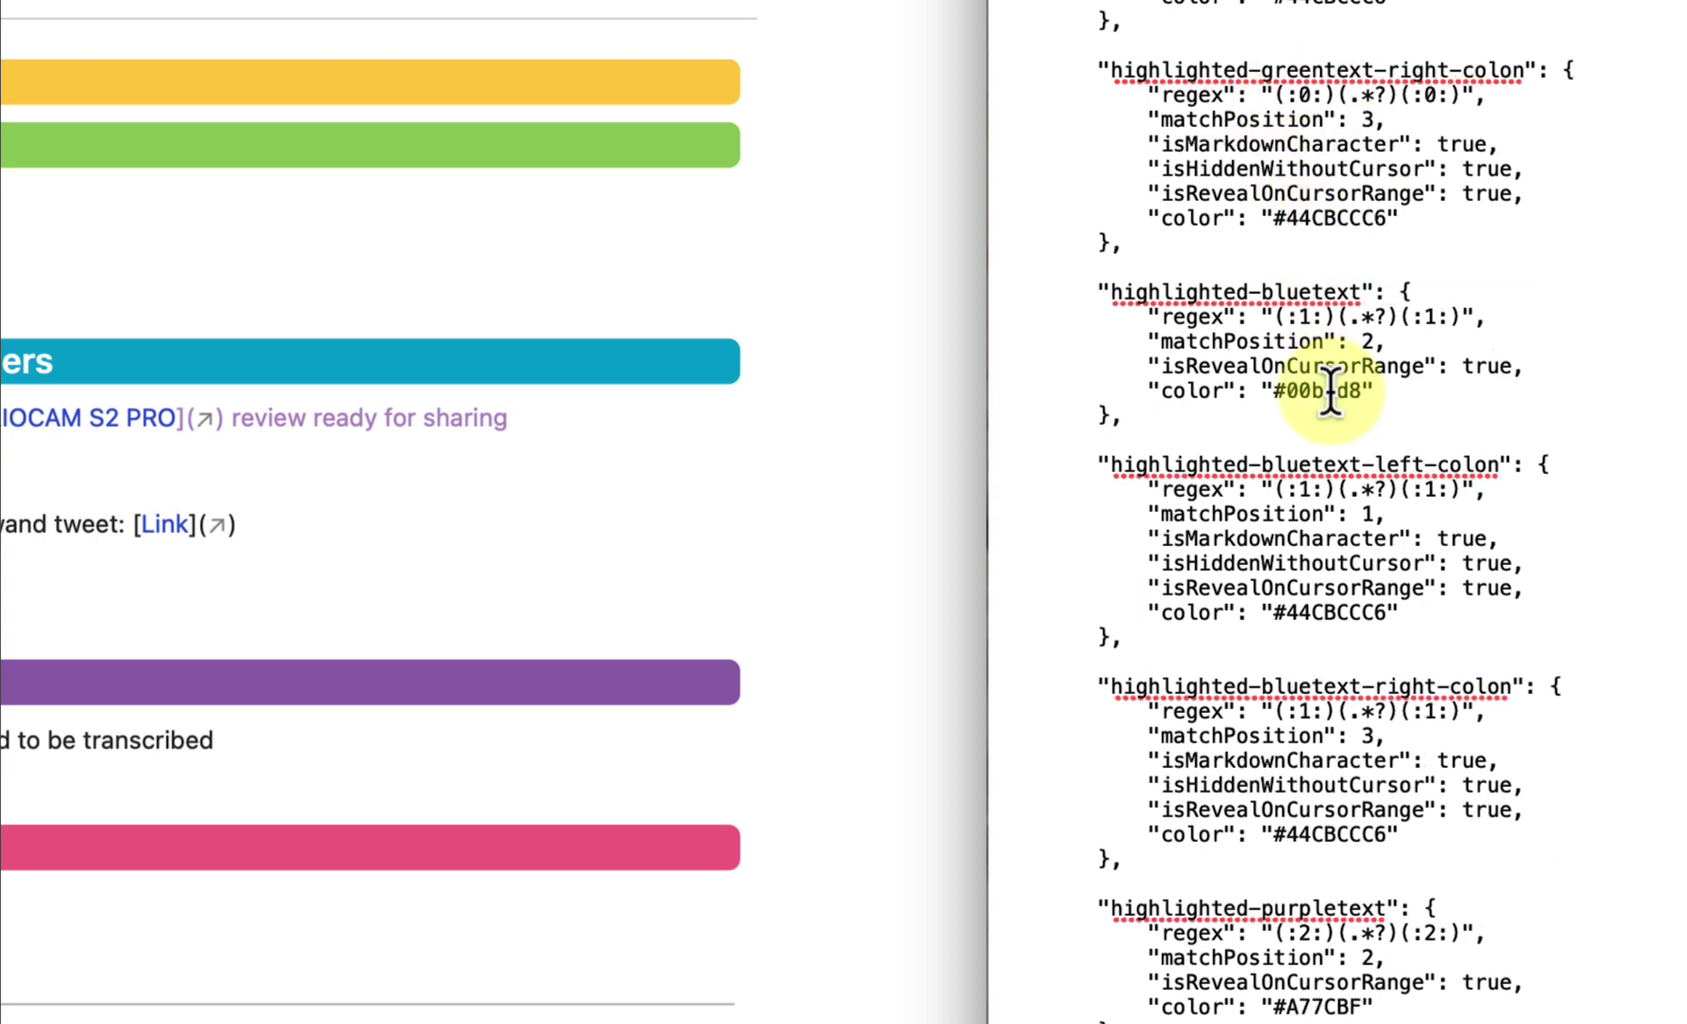
left_click(1190, 395)
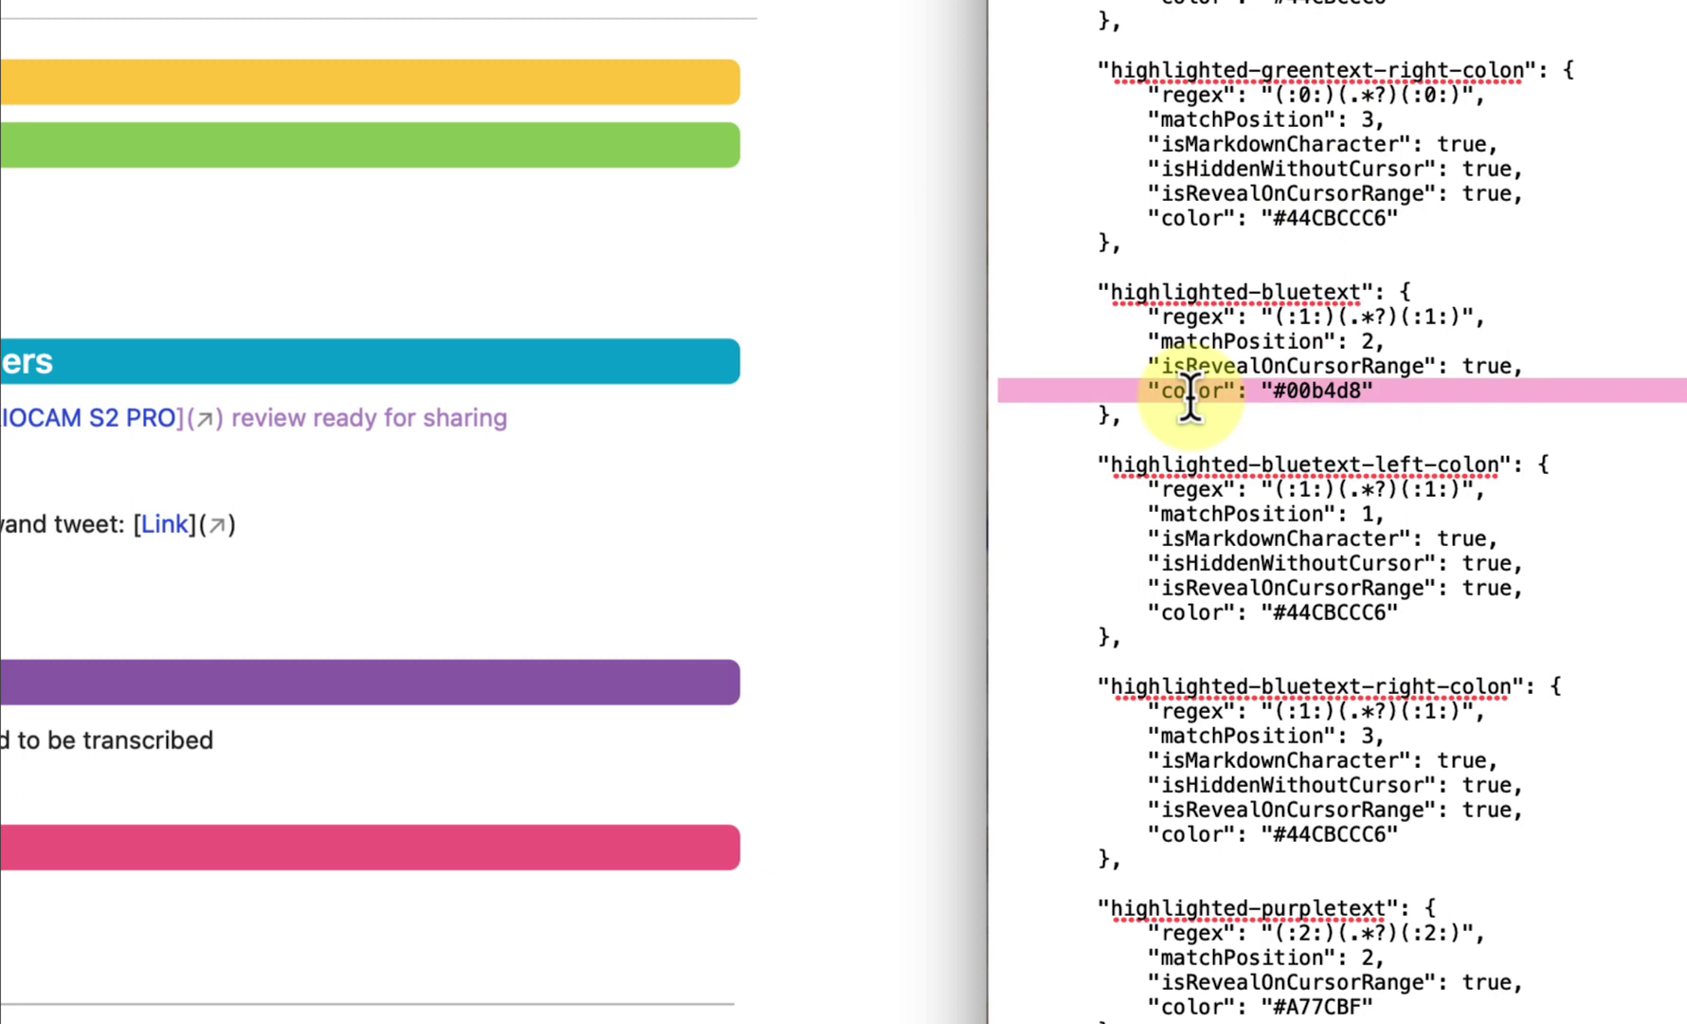
left_click(1325, 343)
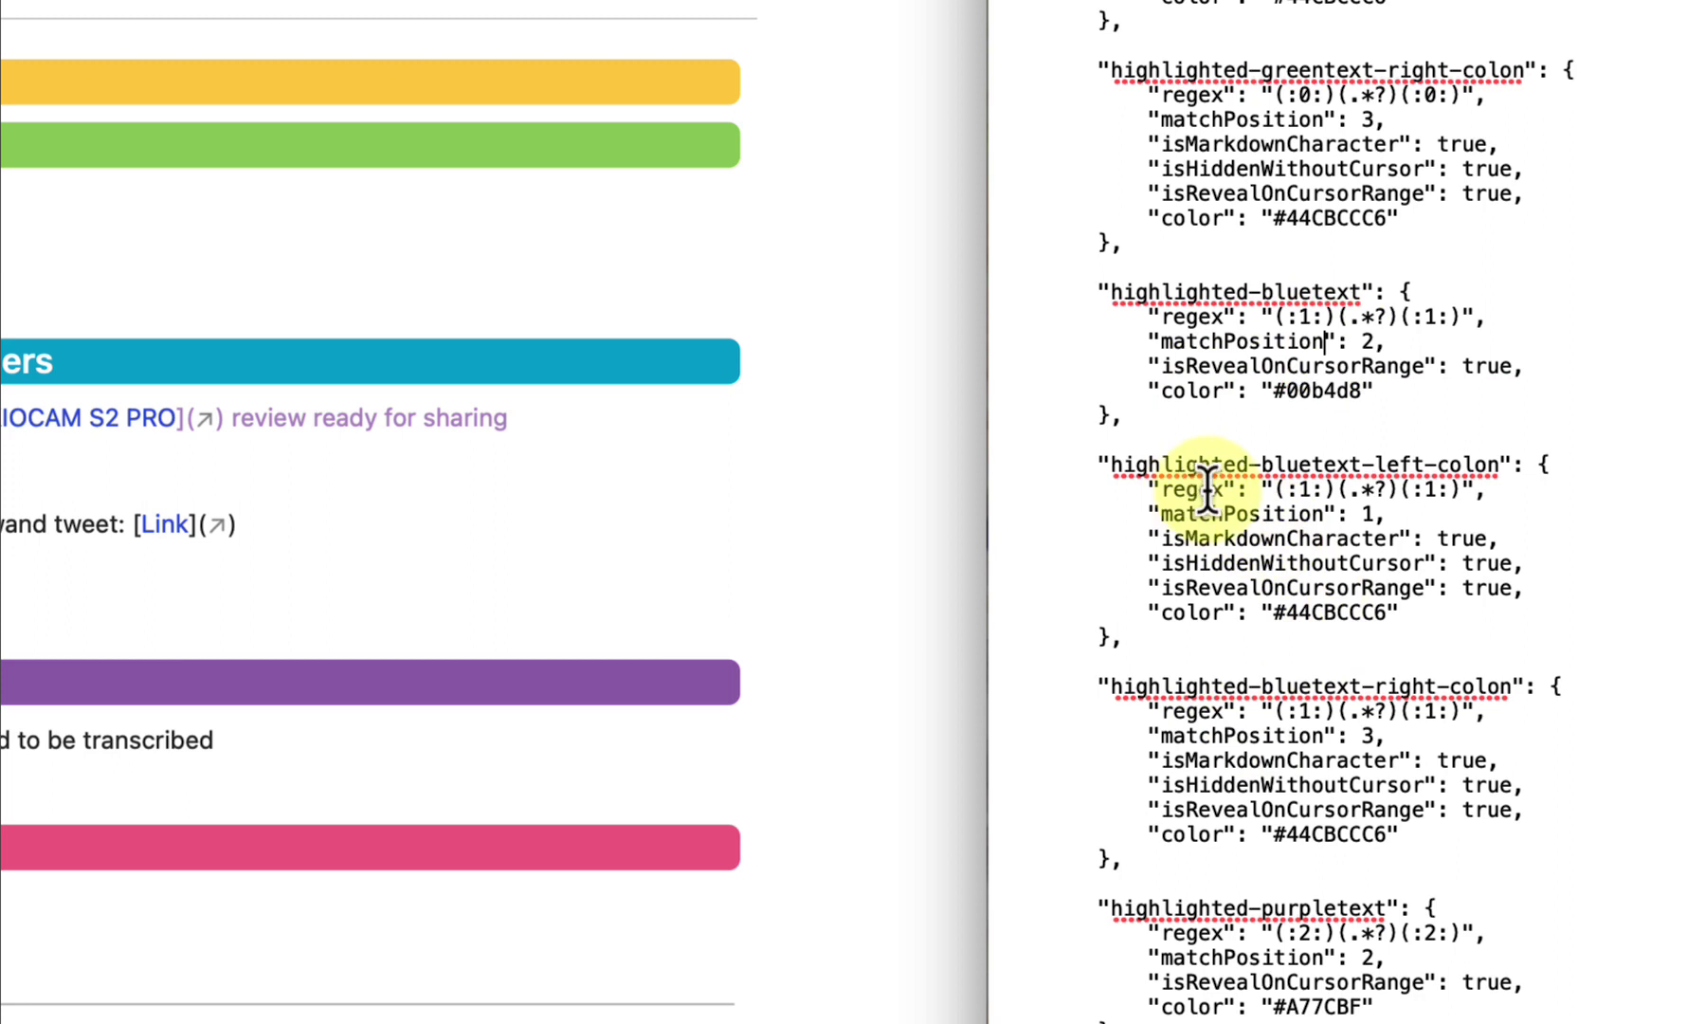
left_click(1304, 614)
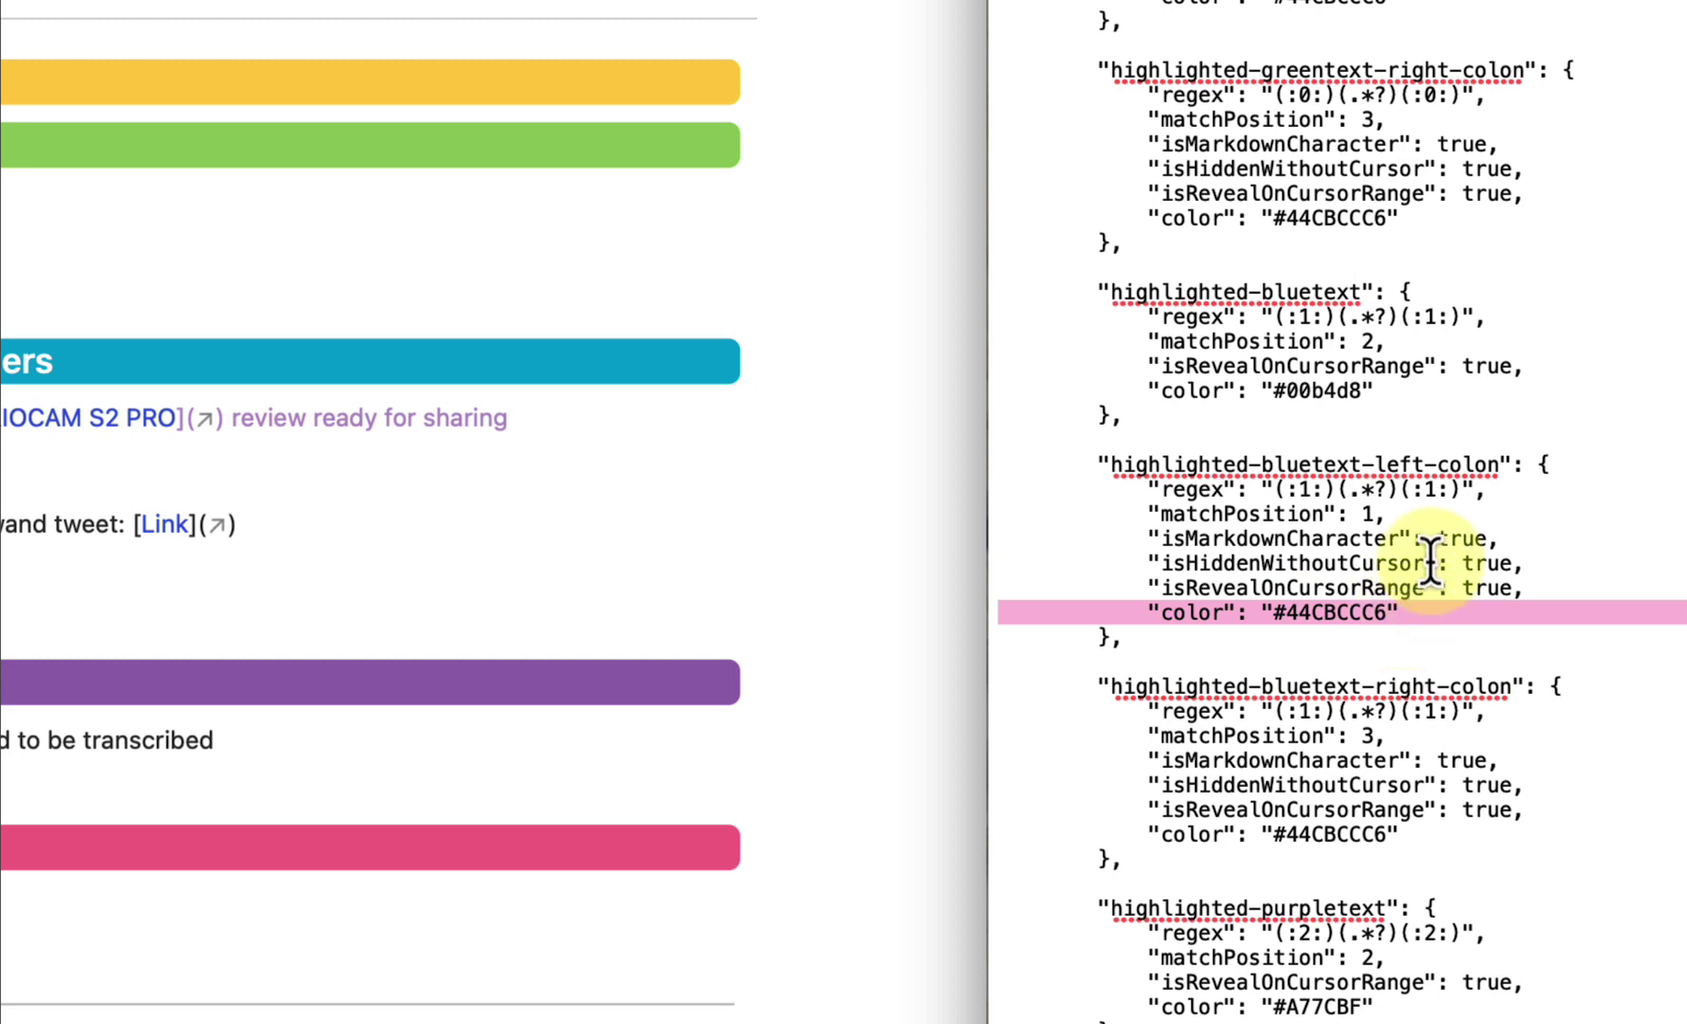
- Type ':1:Text is blue:' and ':2:Text is purple:' as two lines under Intention
left_click(327, 254)
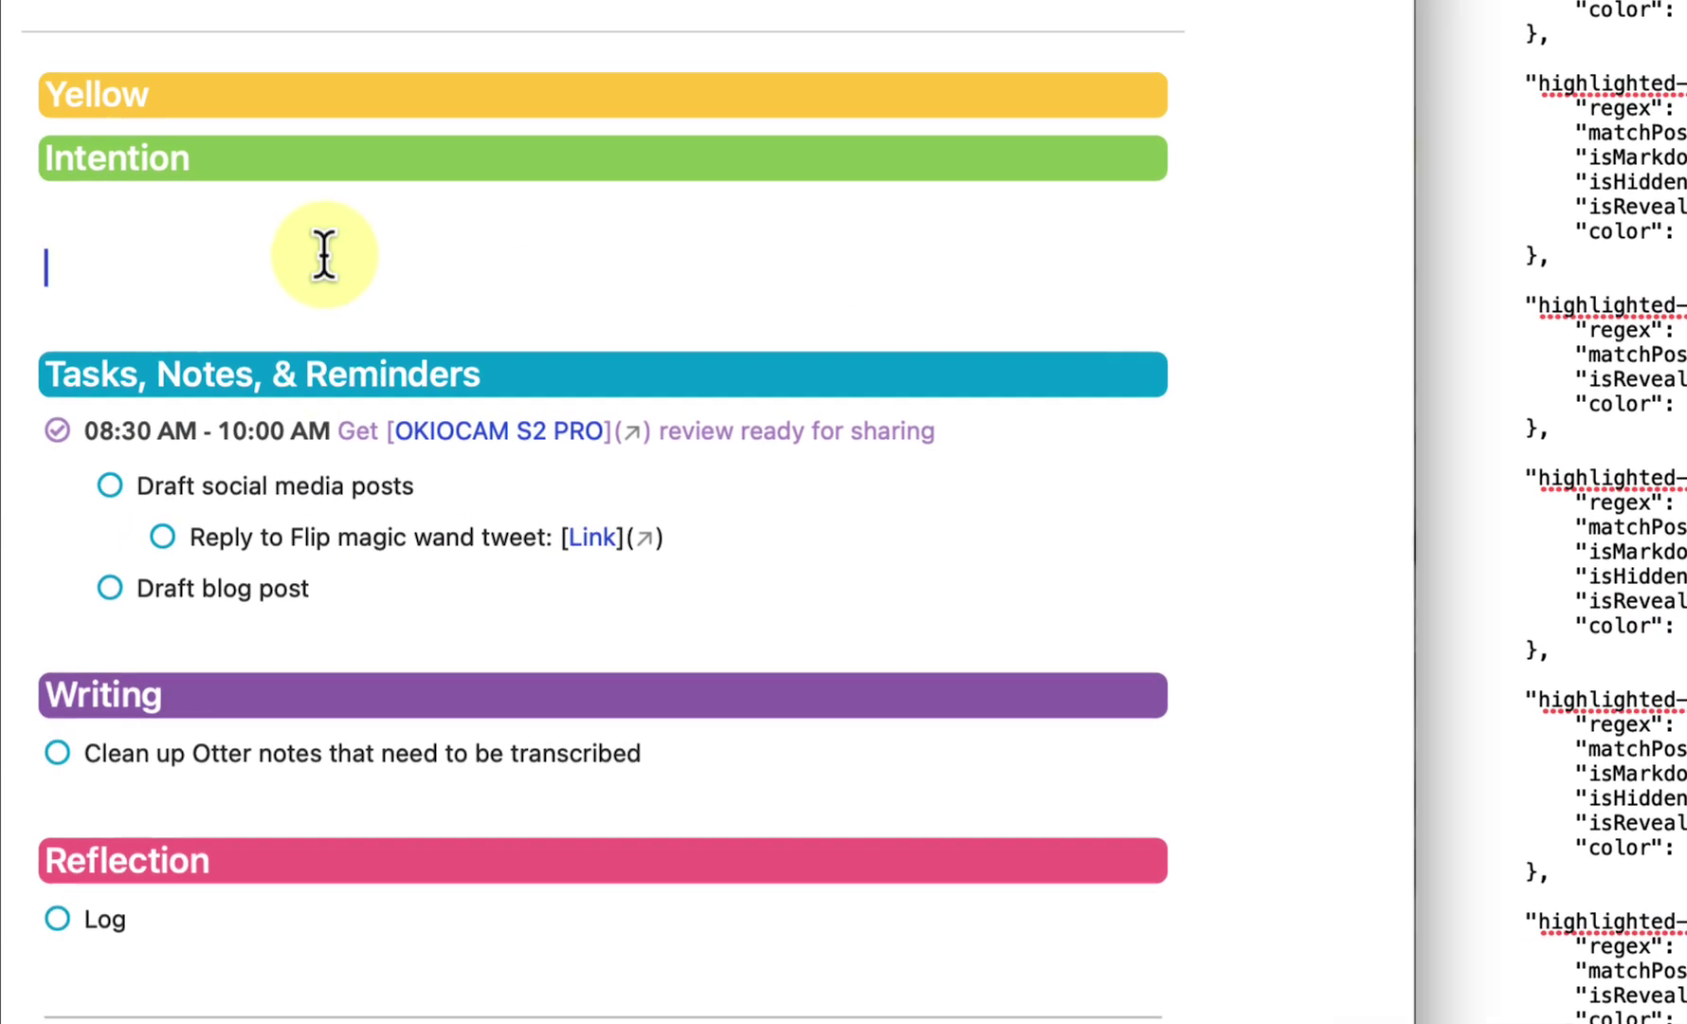
type(":1:Text is blue:1:")
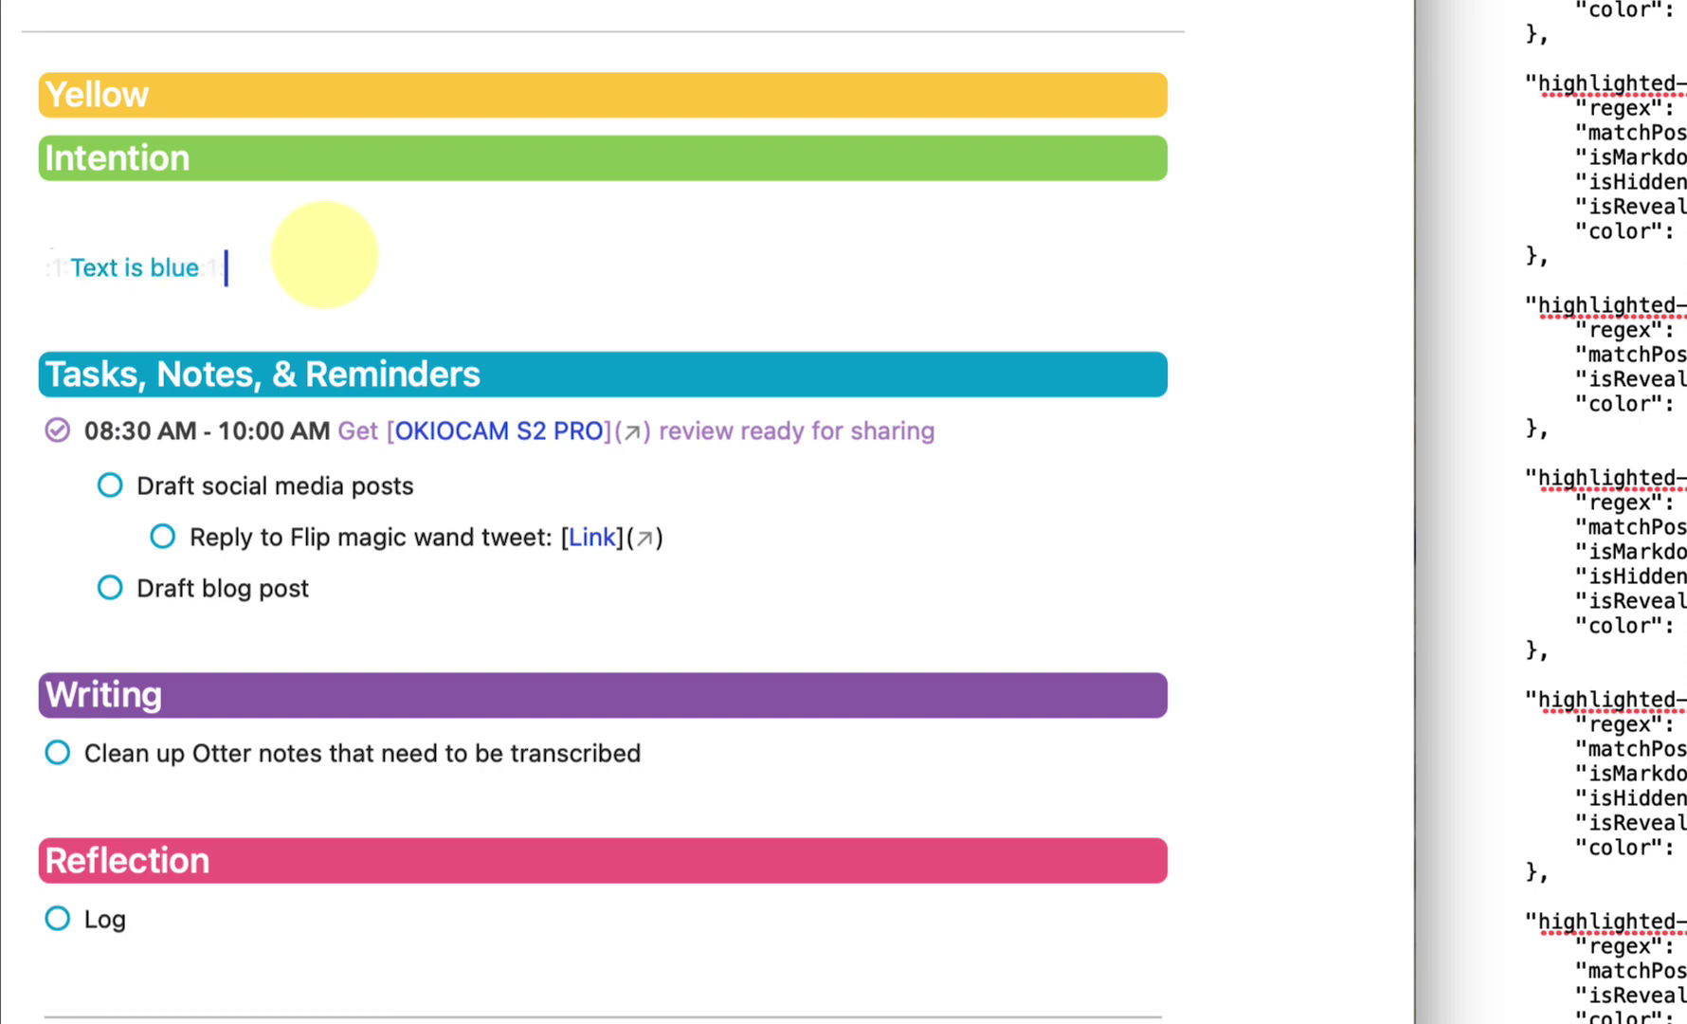
key("Return")
type(":")
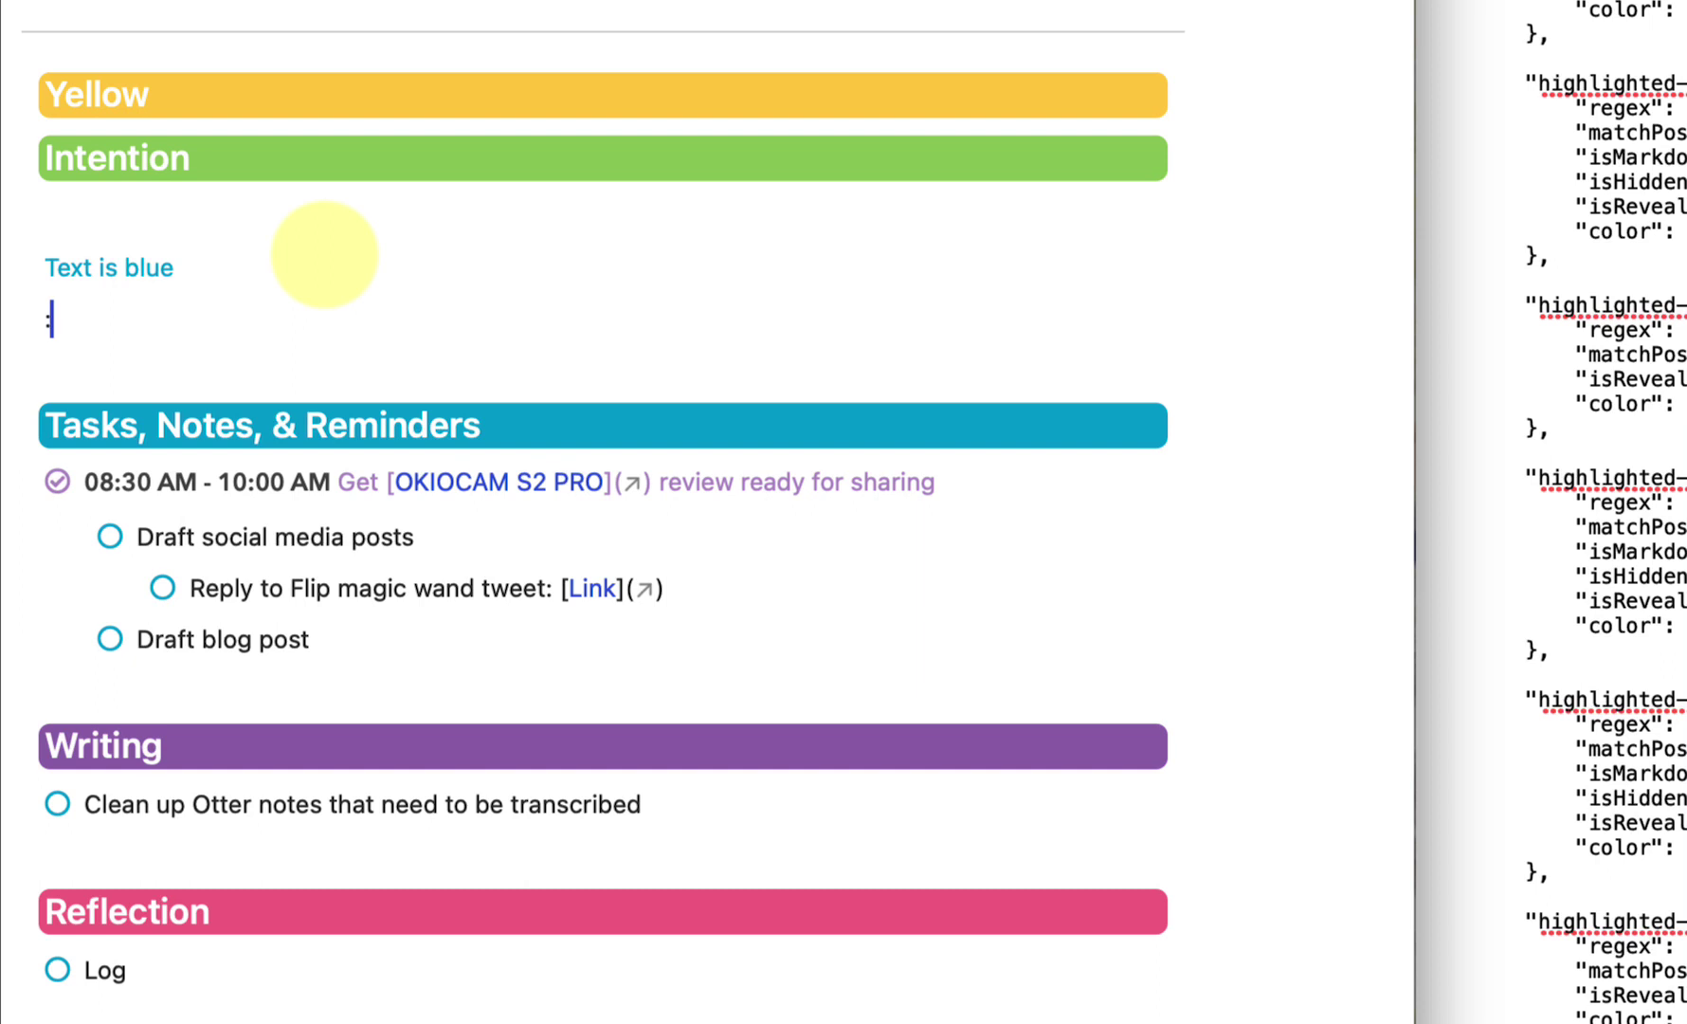
type("2:Text is purple:2:")
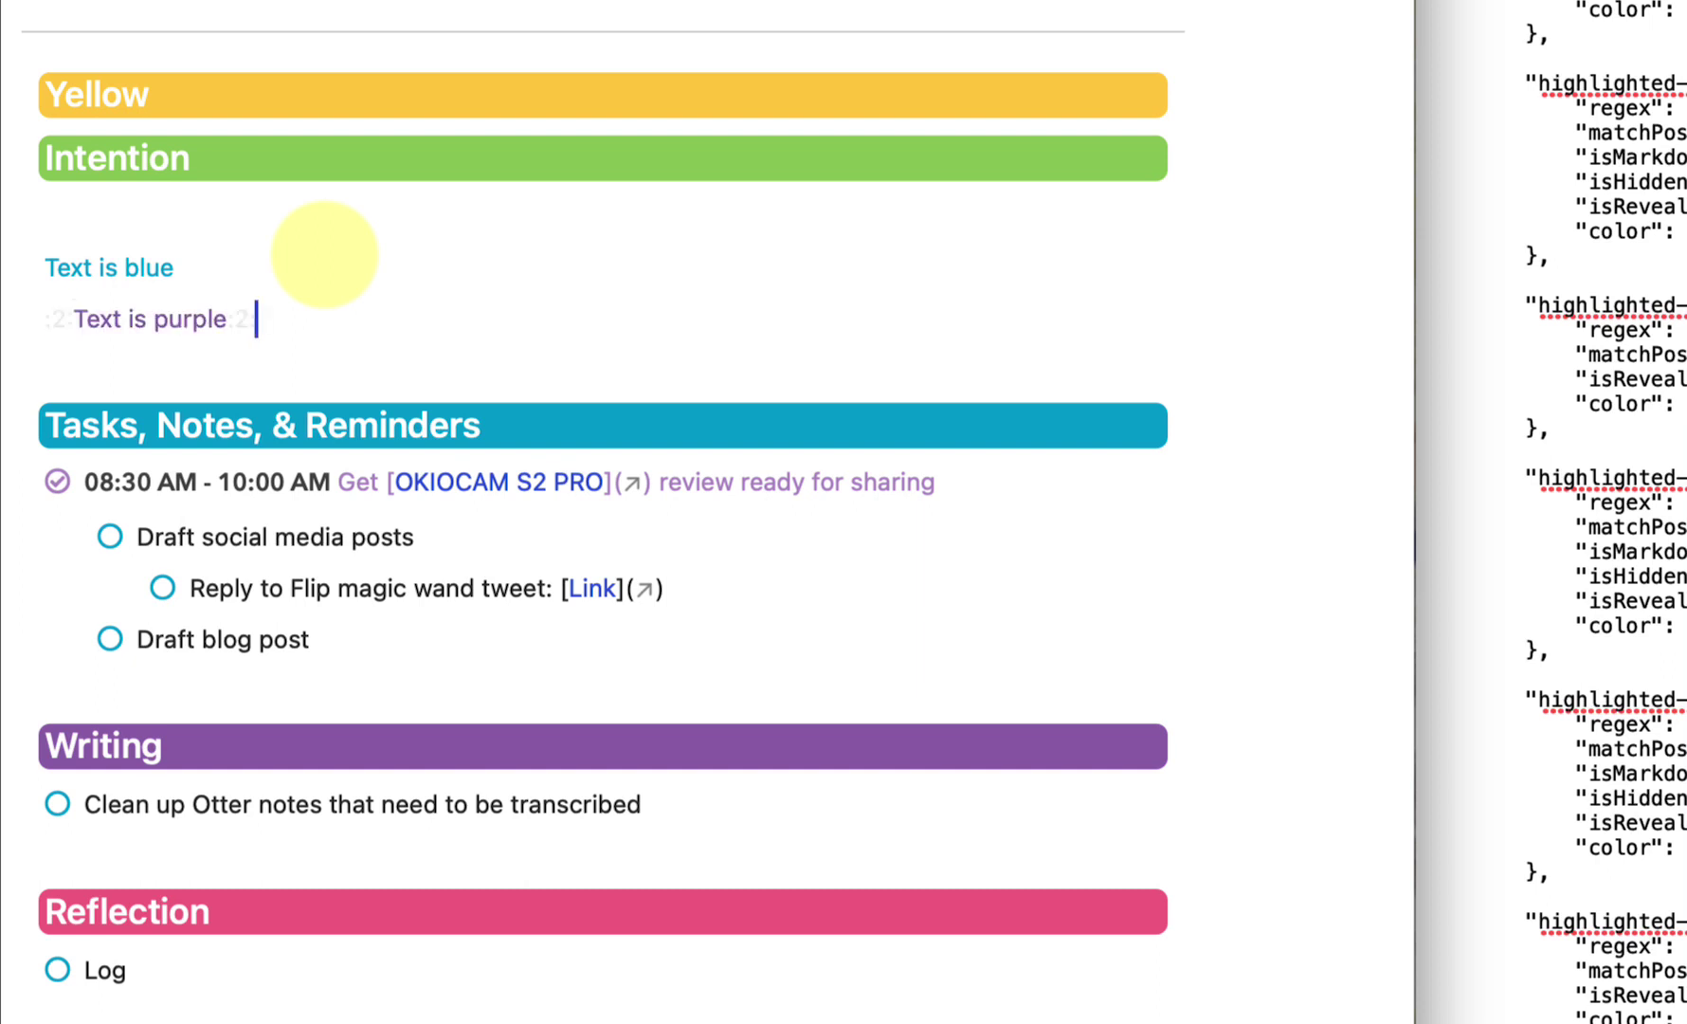
key("Return")
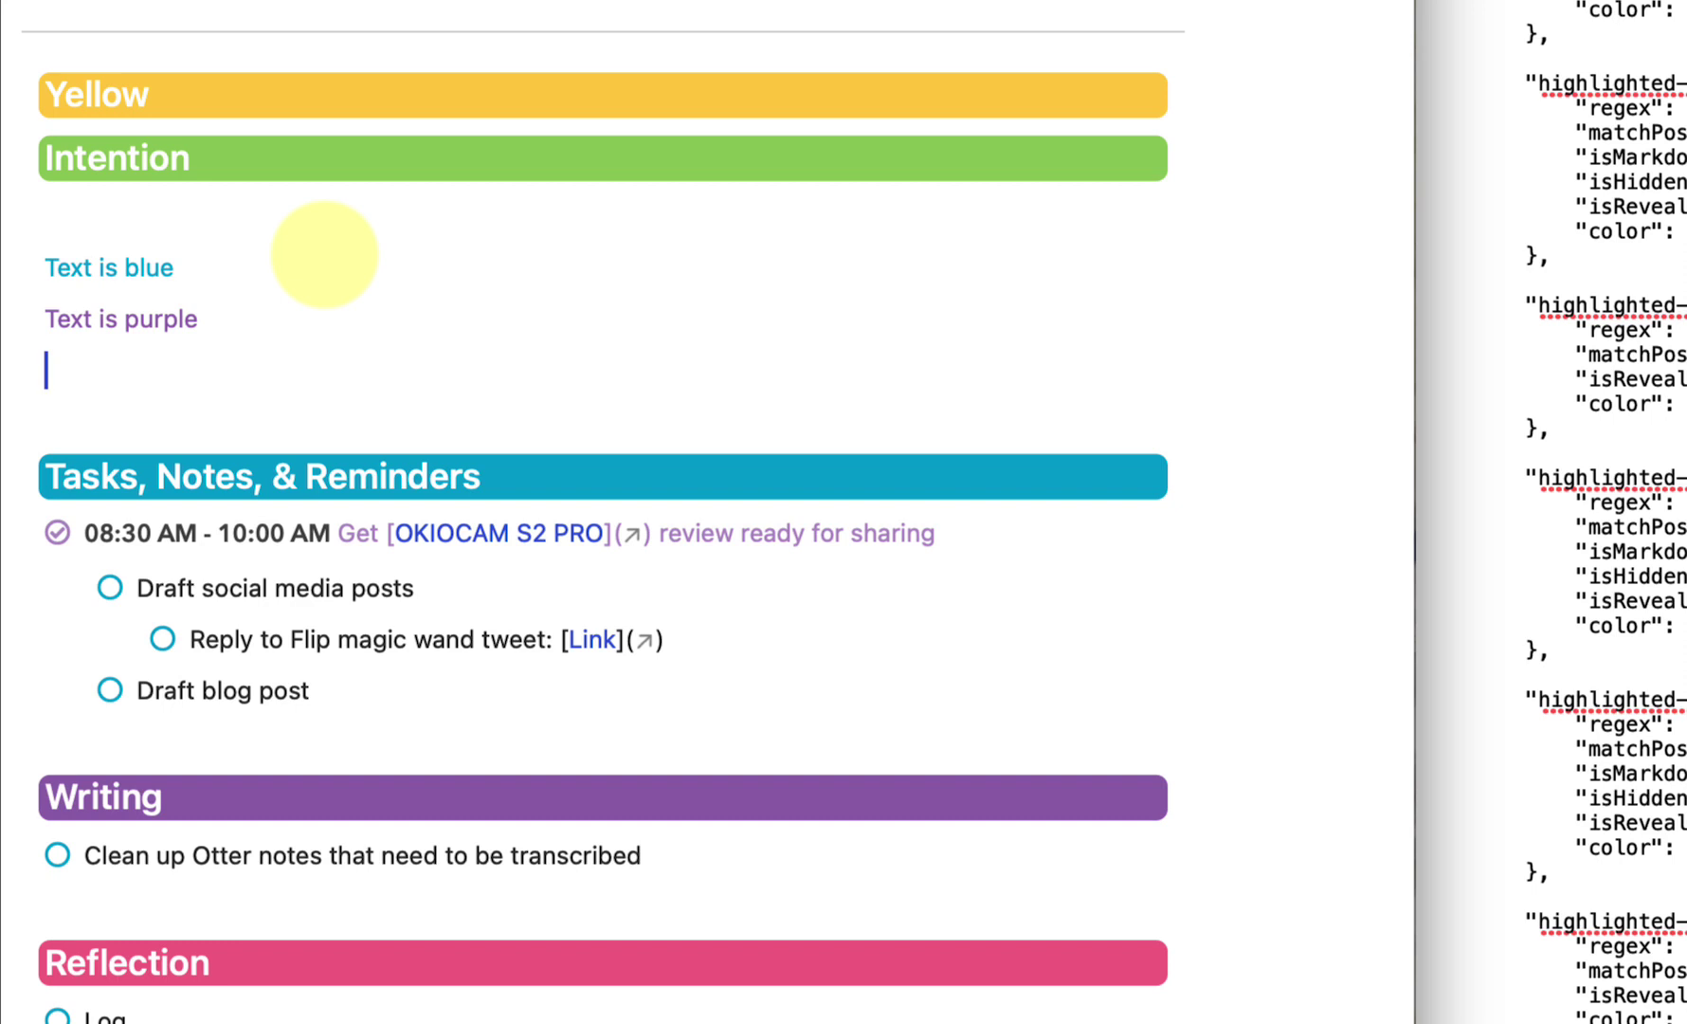
- Review the note, then bring up Spotlight system-wide search
scroll(1533, 512, "down", 15)
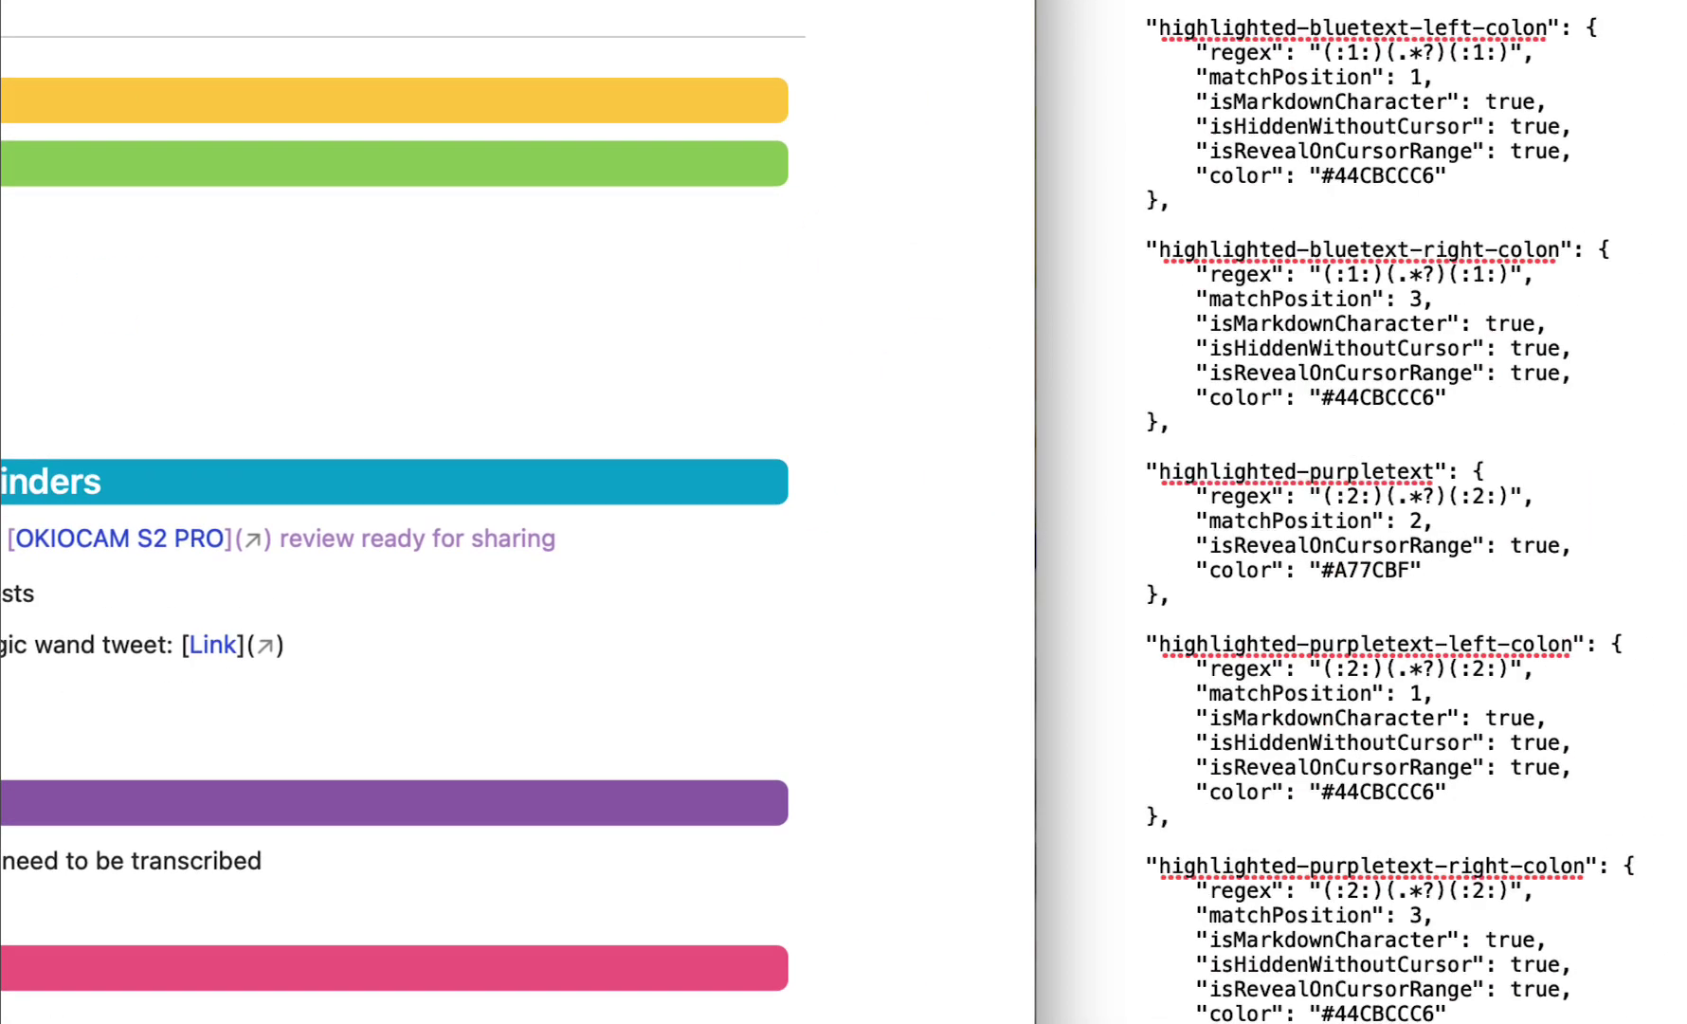
scroll(1327, 512, "down", 9)
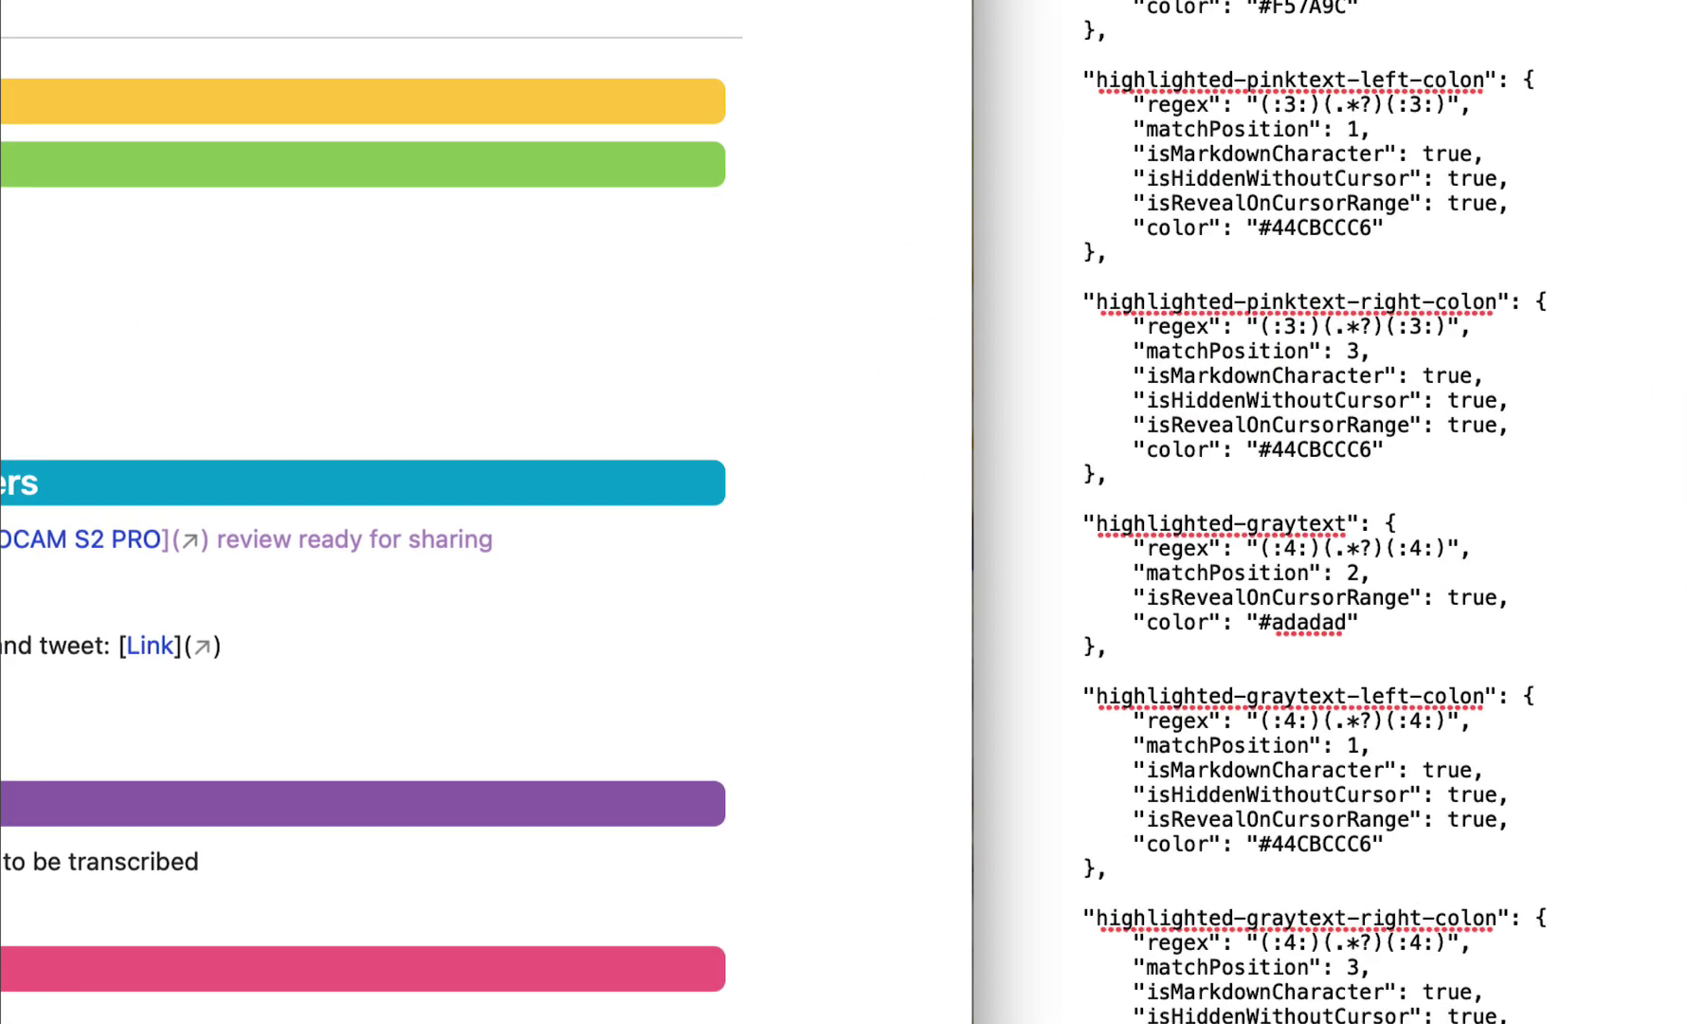
scroll(1327, 512, "up", 15)
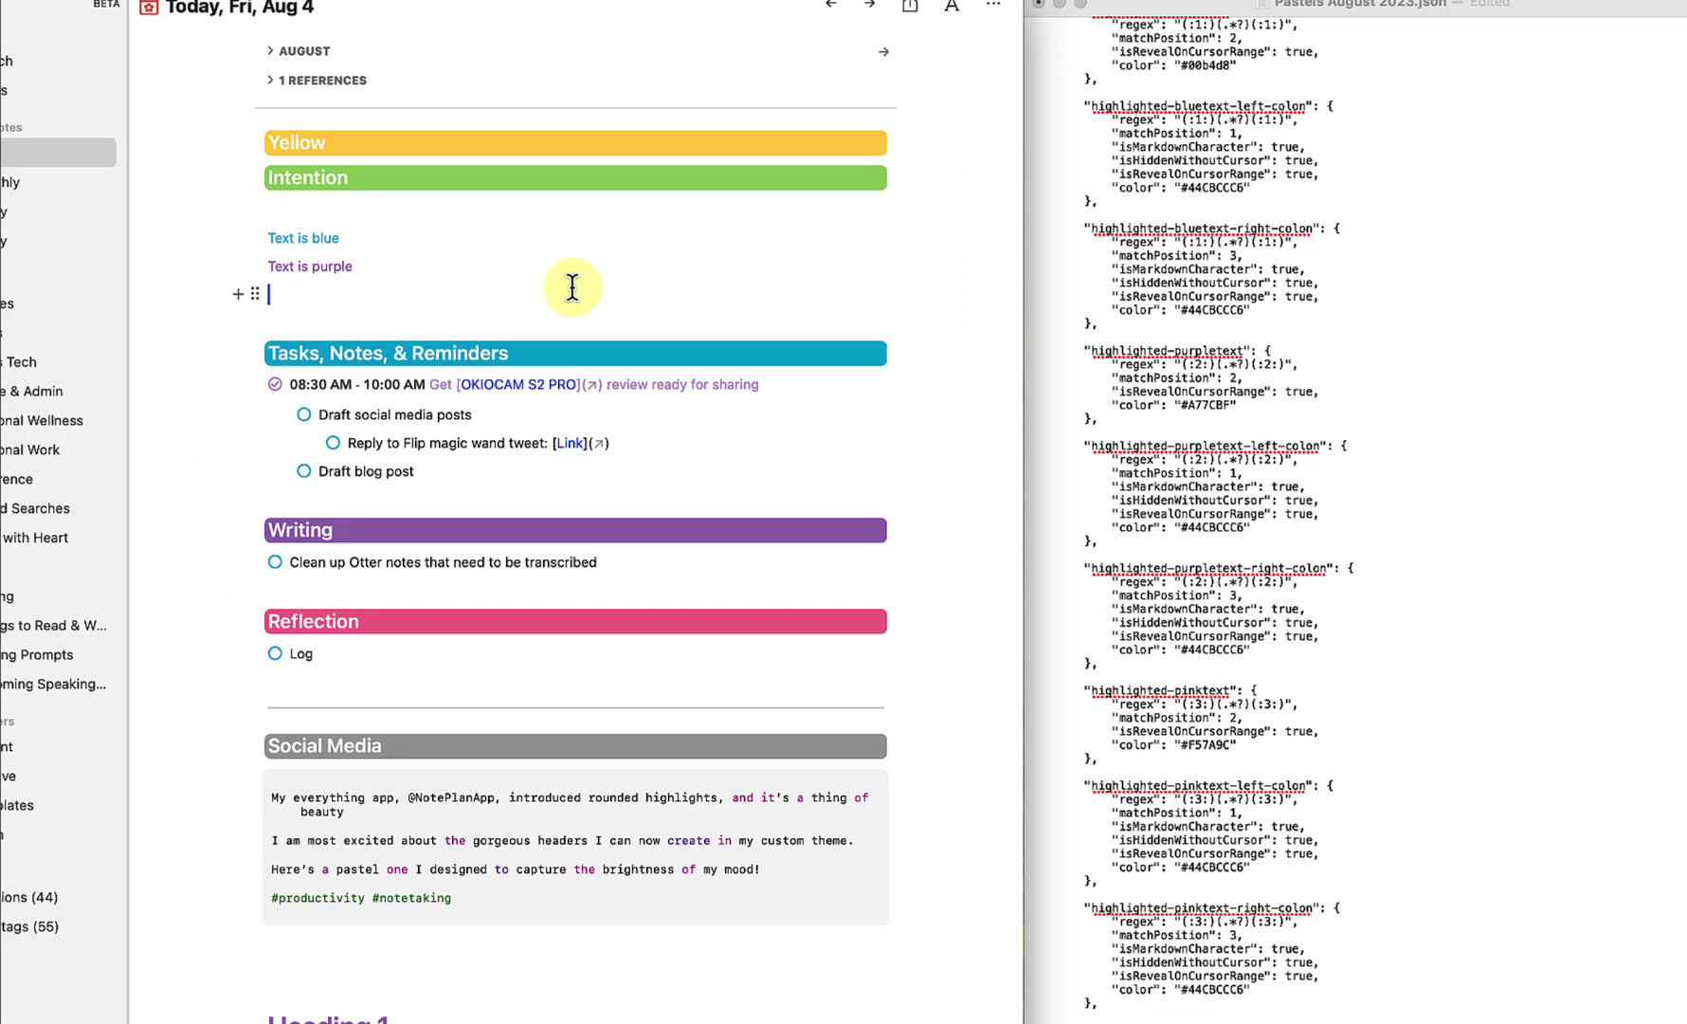
key("super+space")
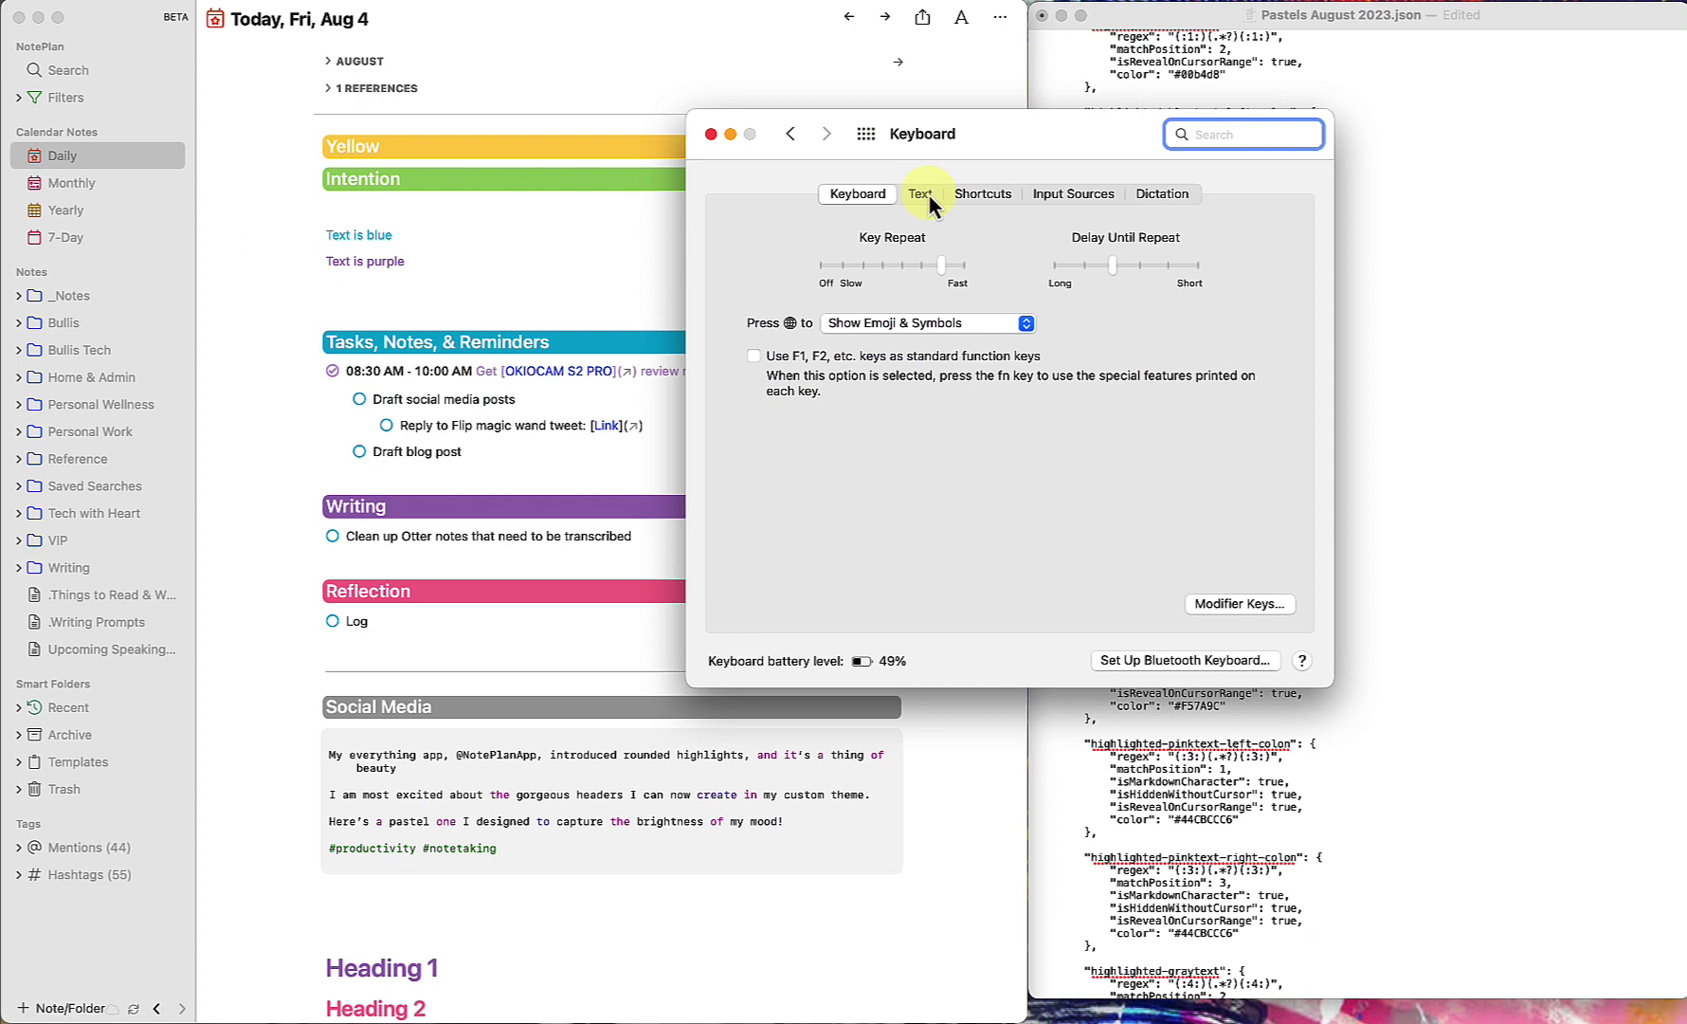
- Show the Keyboard Text replacements list and move the settings window to the right side
left_click(922, 193)
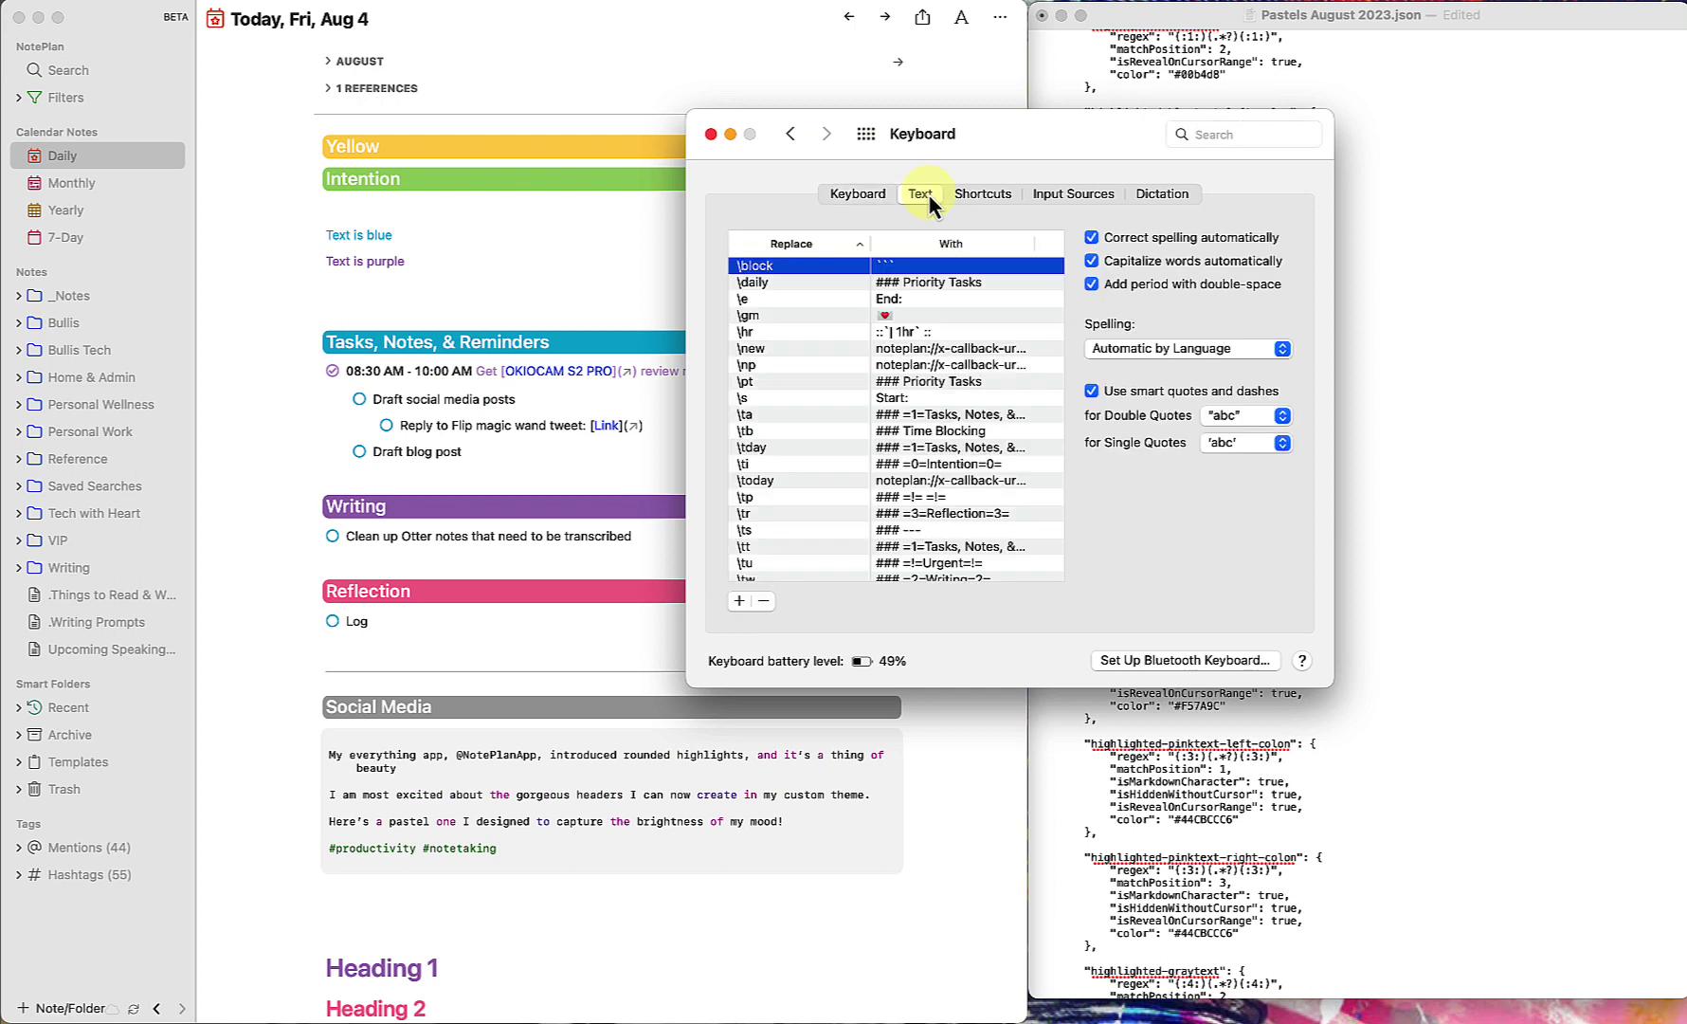
left_click(867, 138)
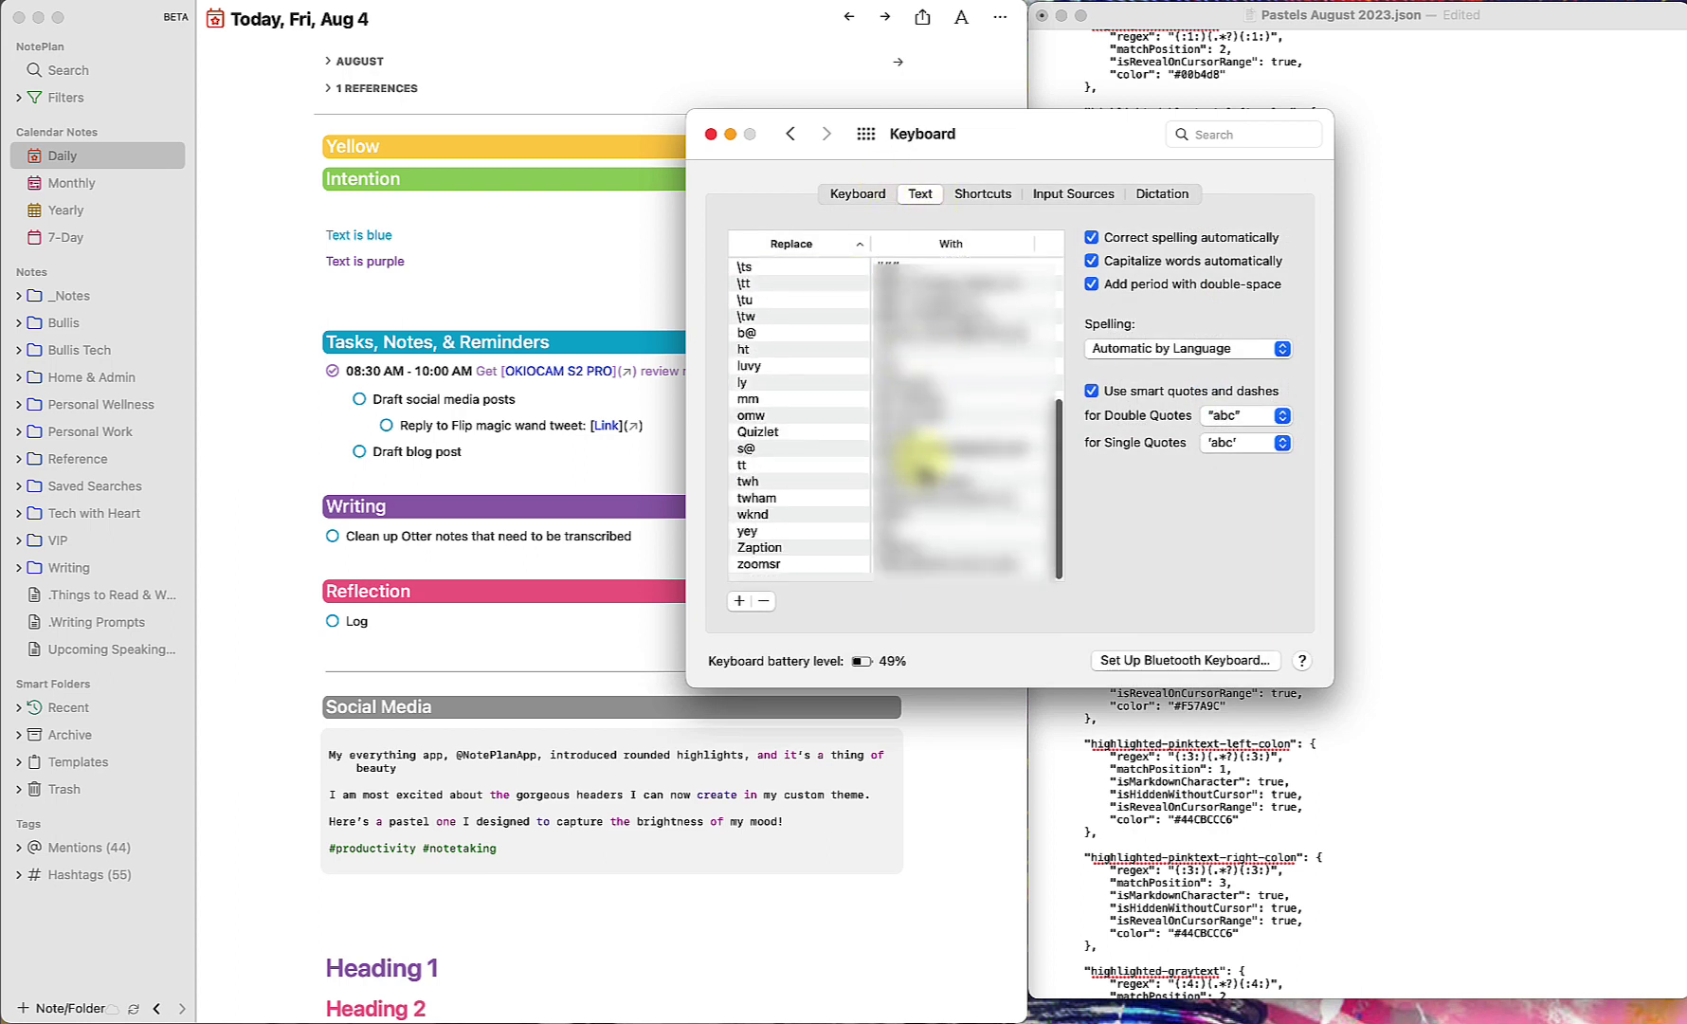
scroll(922, 464, "up", 1)
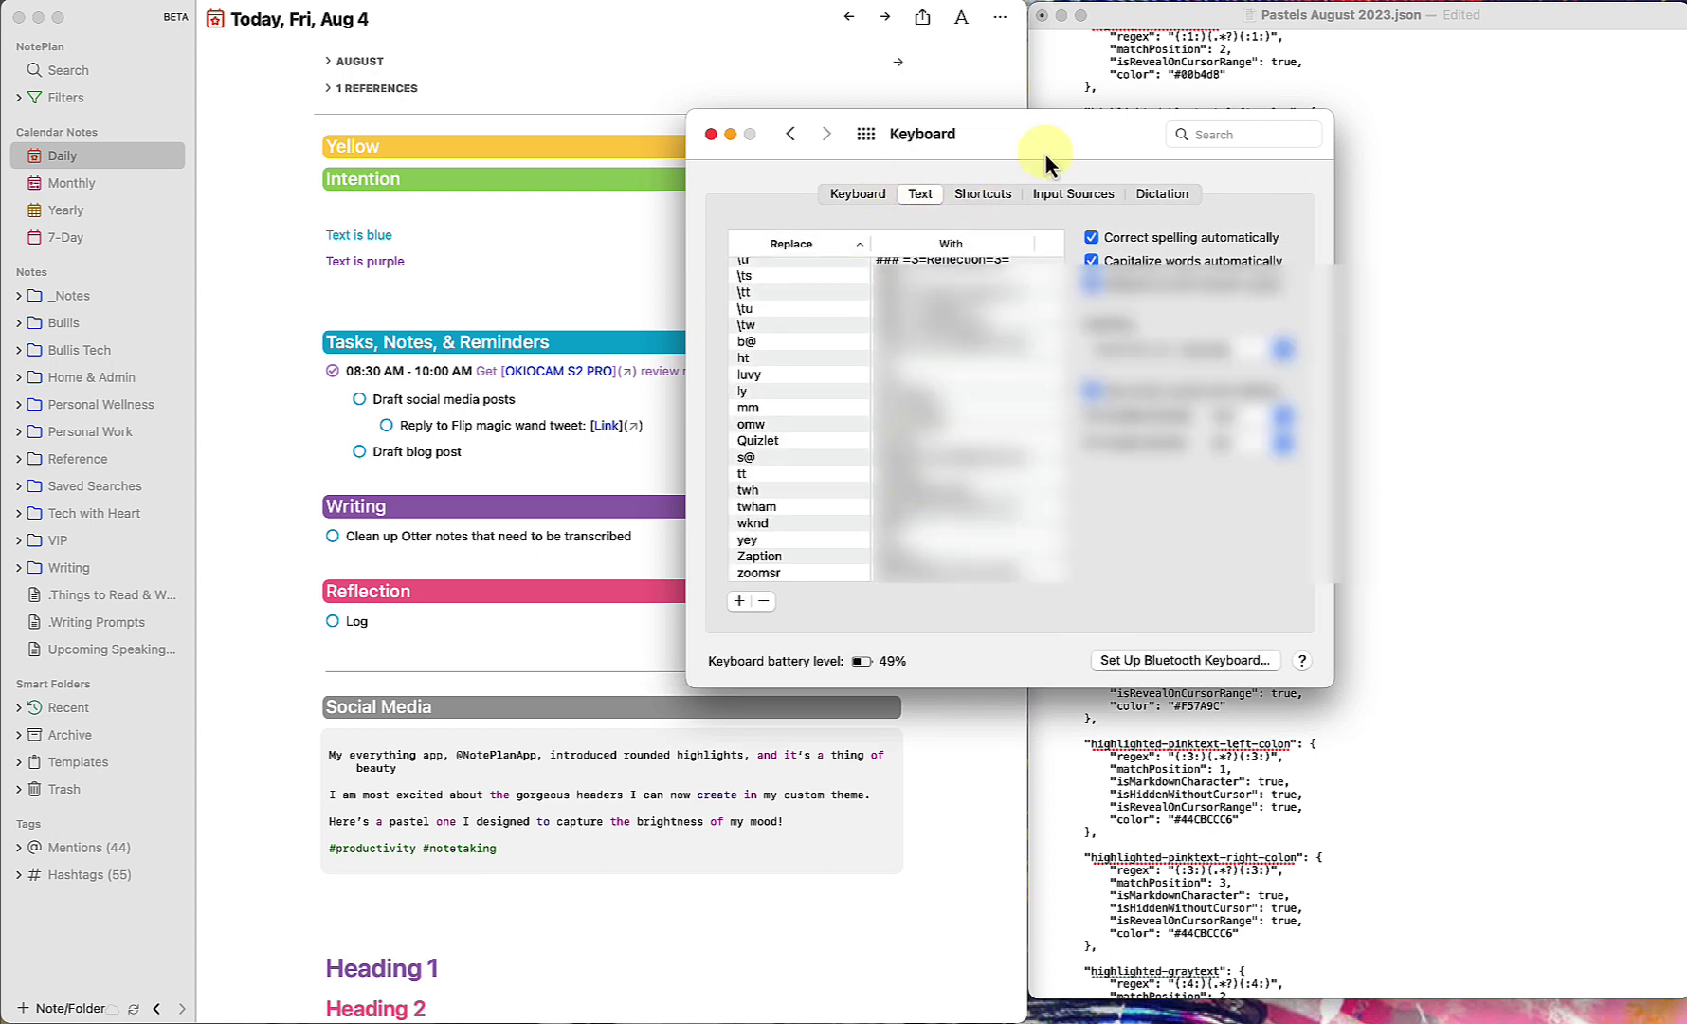
left_click_drag(1054, 147, 1400, 138)
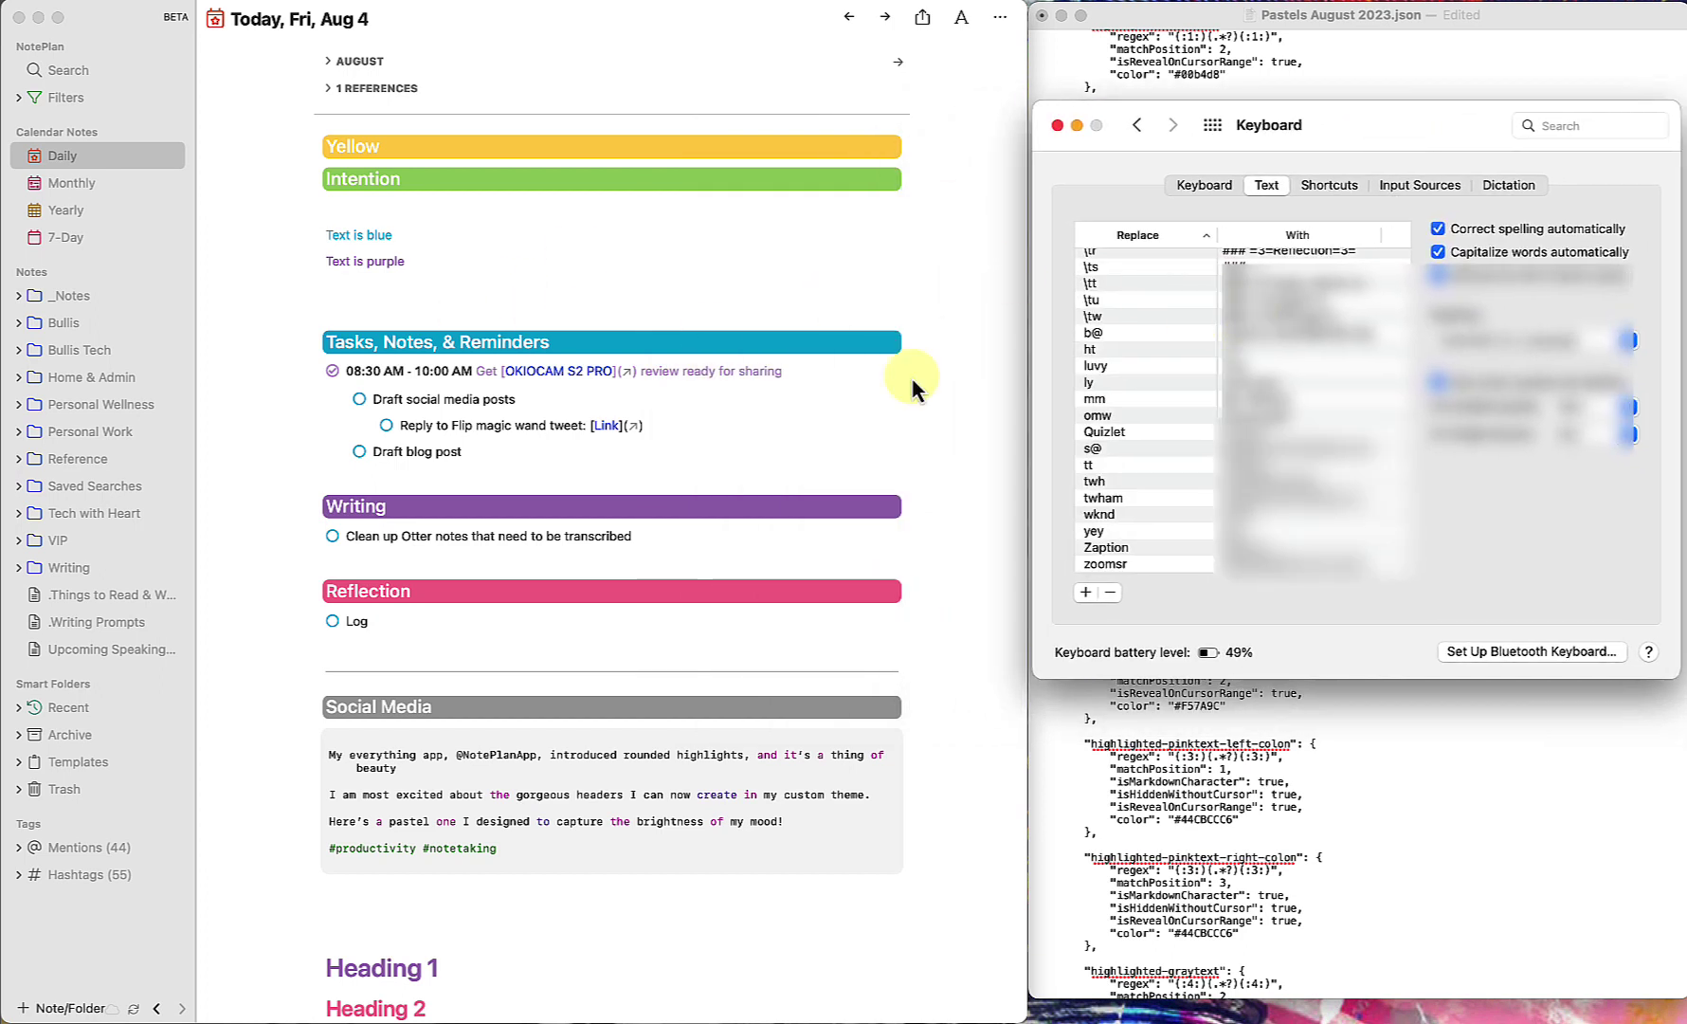
scroll(1291, 471, "down", 1)
scroll(1291, 471, "up", 3)
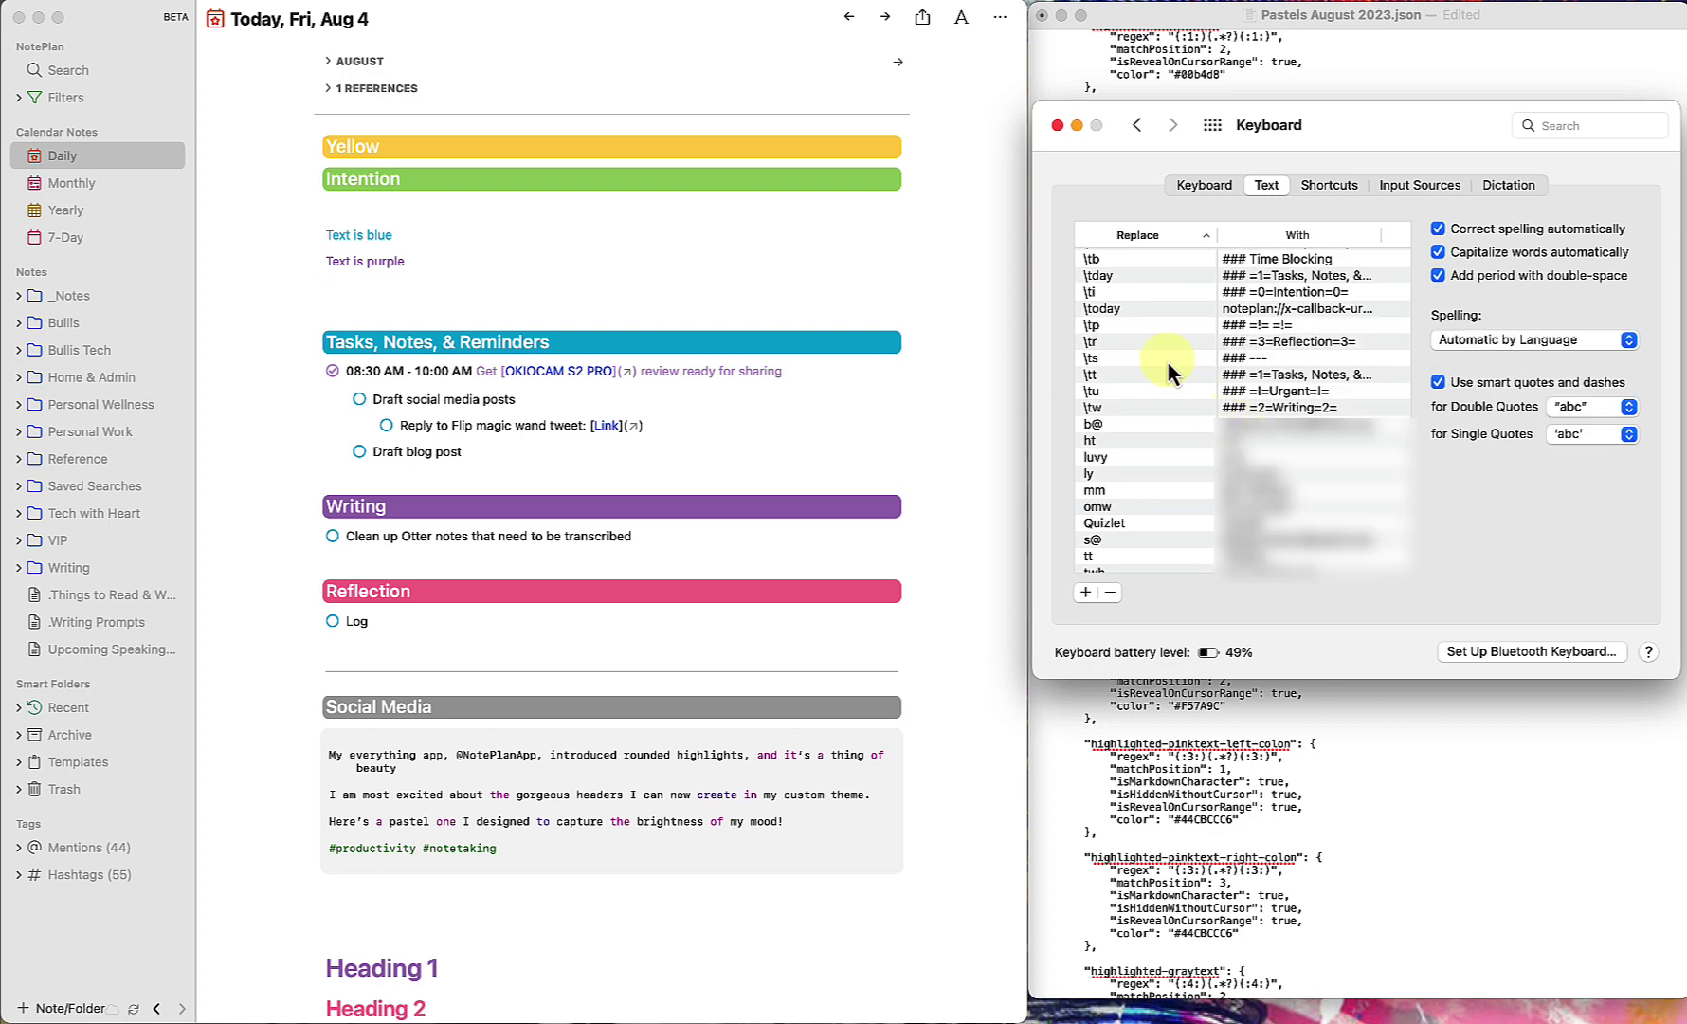
- Select the \tt replacement entry and reveal the Tasks heading's markdown markers in the note
left_click(1208, 374)
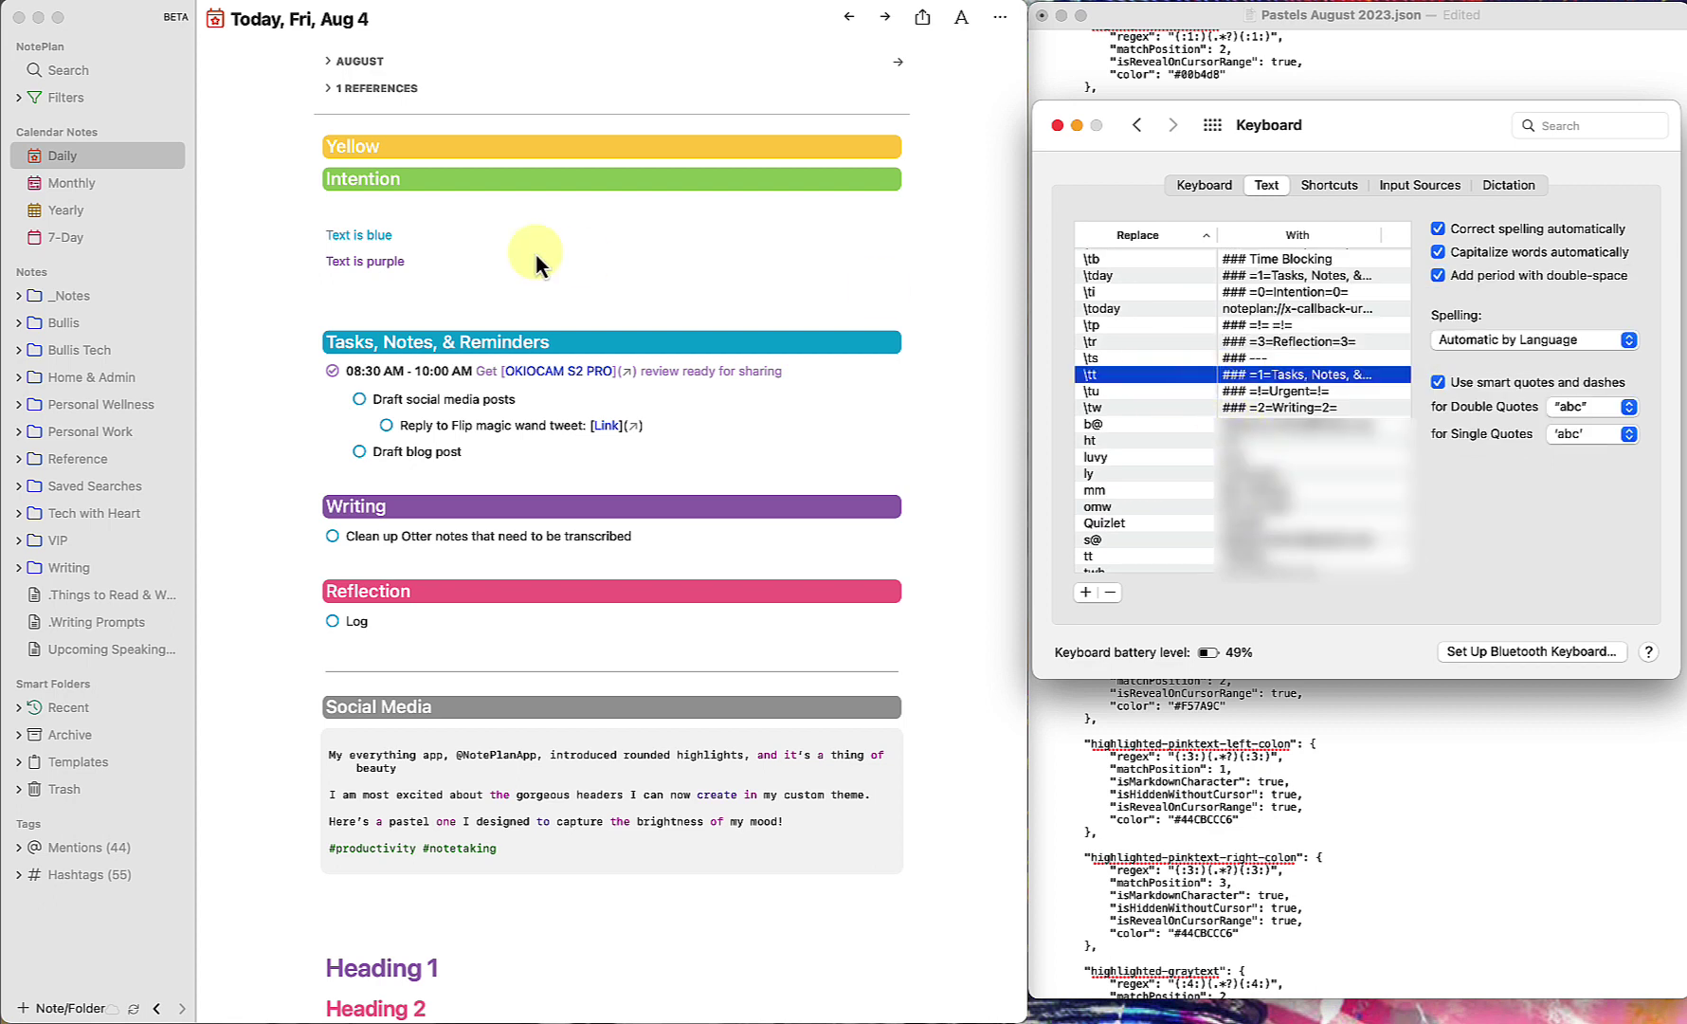
left_click(601, 342)
left_click(623, 350)
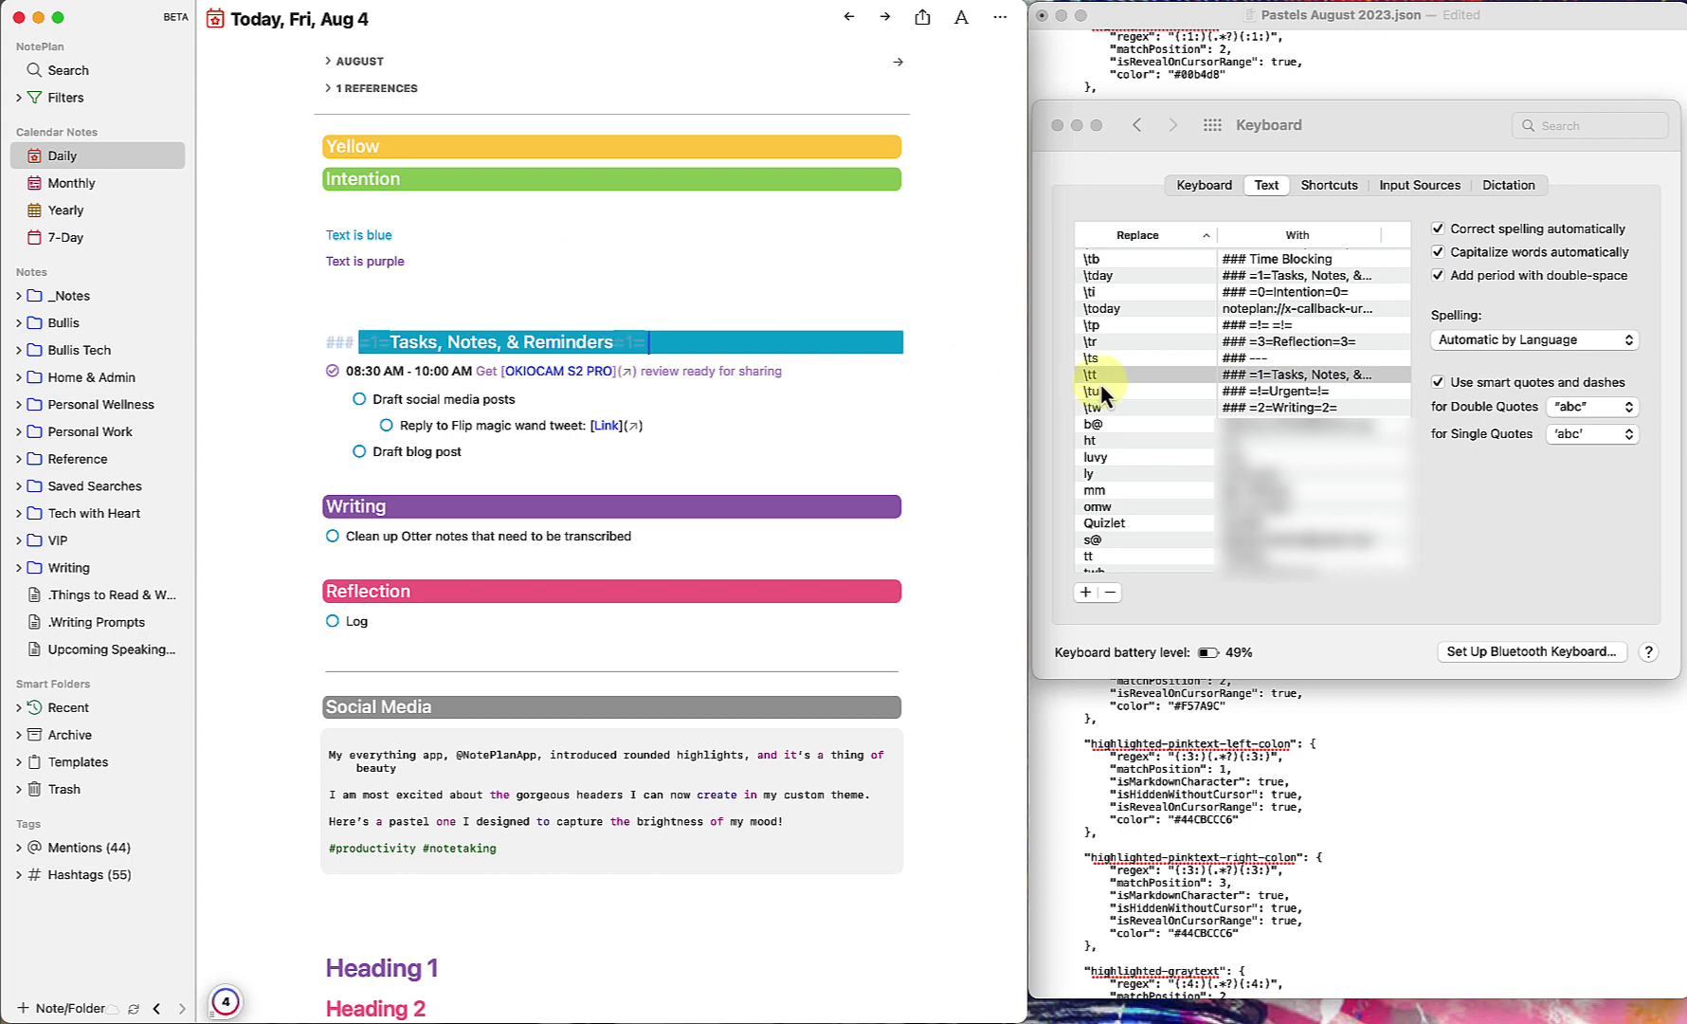
- Create a \tt replacement expanding to '### =1=Tasks, Notes, & Reminders=1=' from the copied heading
triple_click(745, 346)
key("super+c")
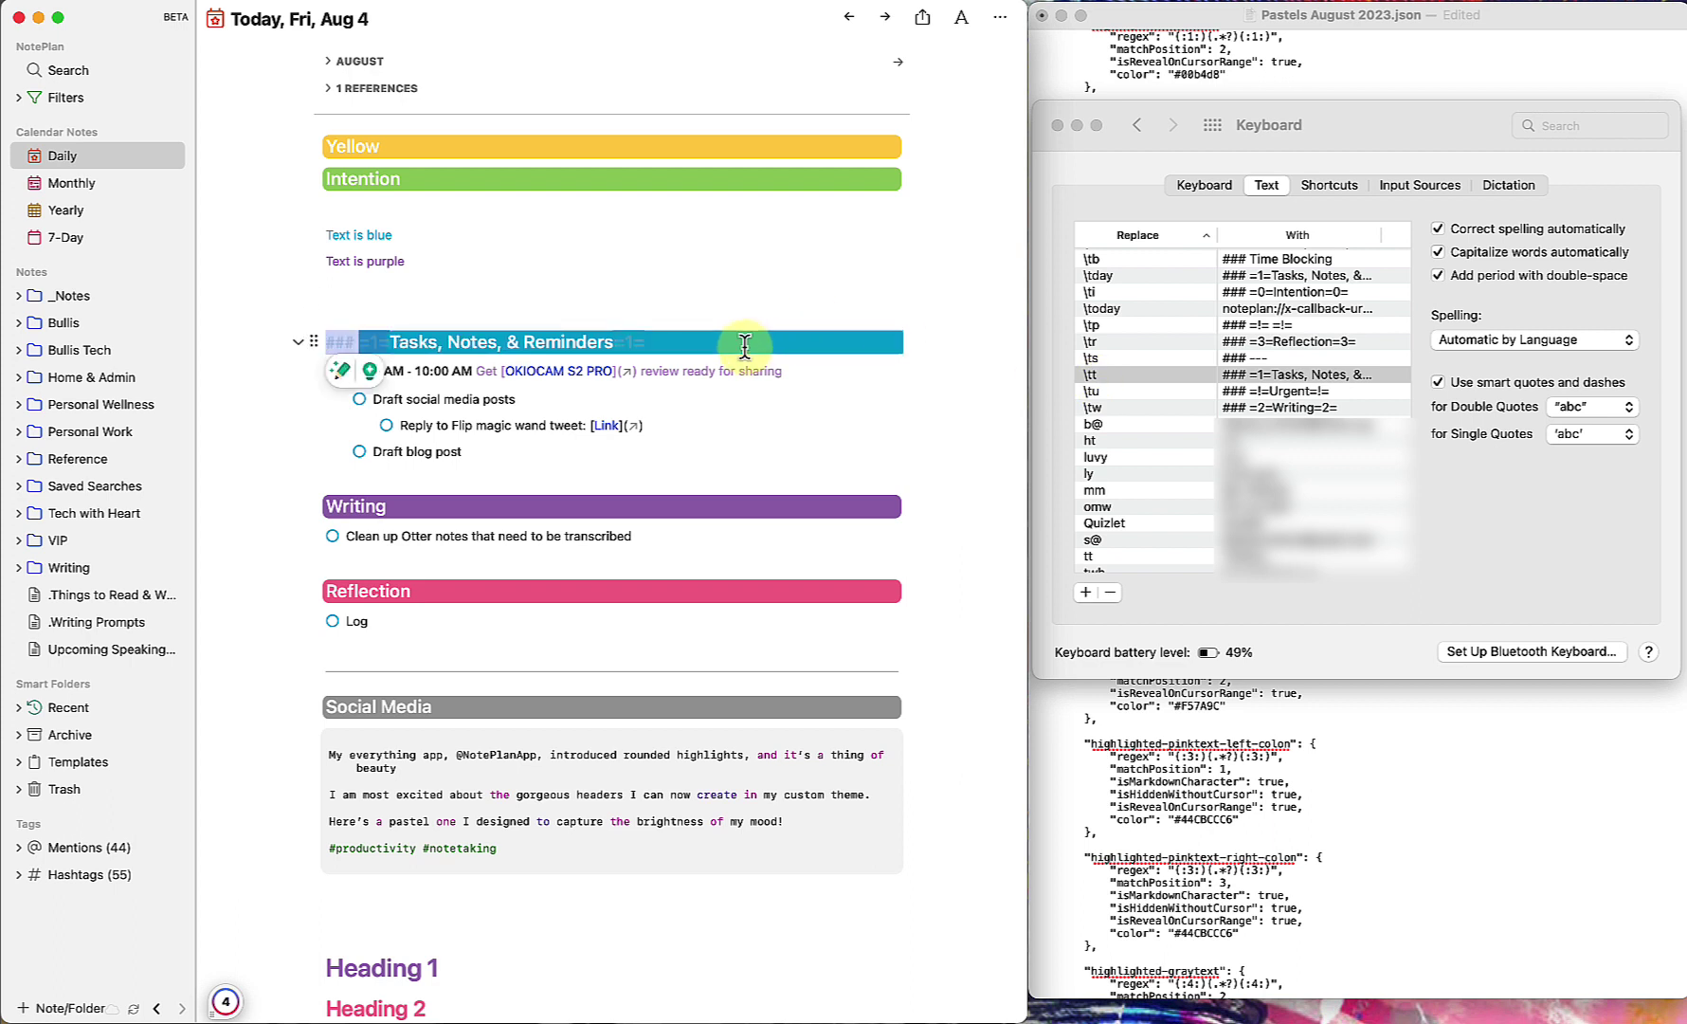
left_click(1085, 592)
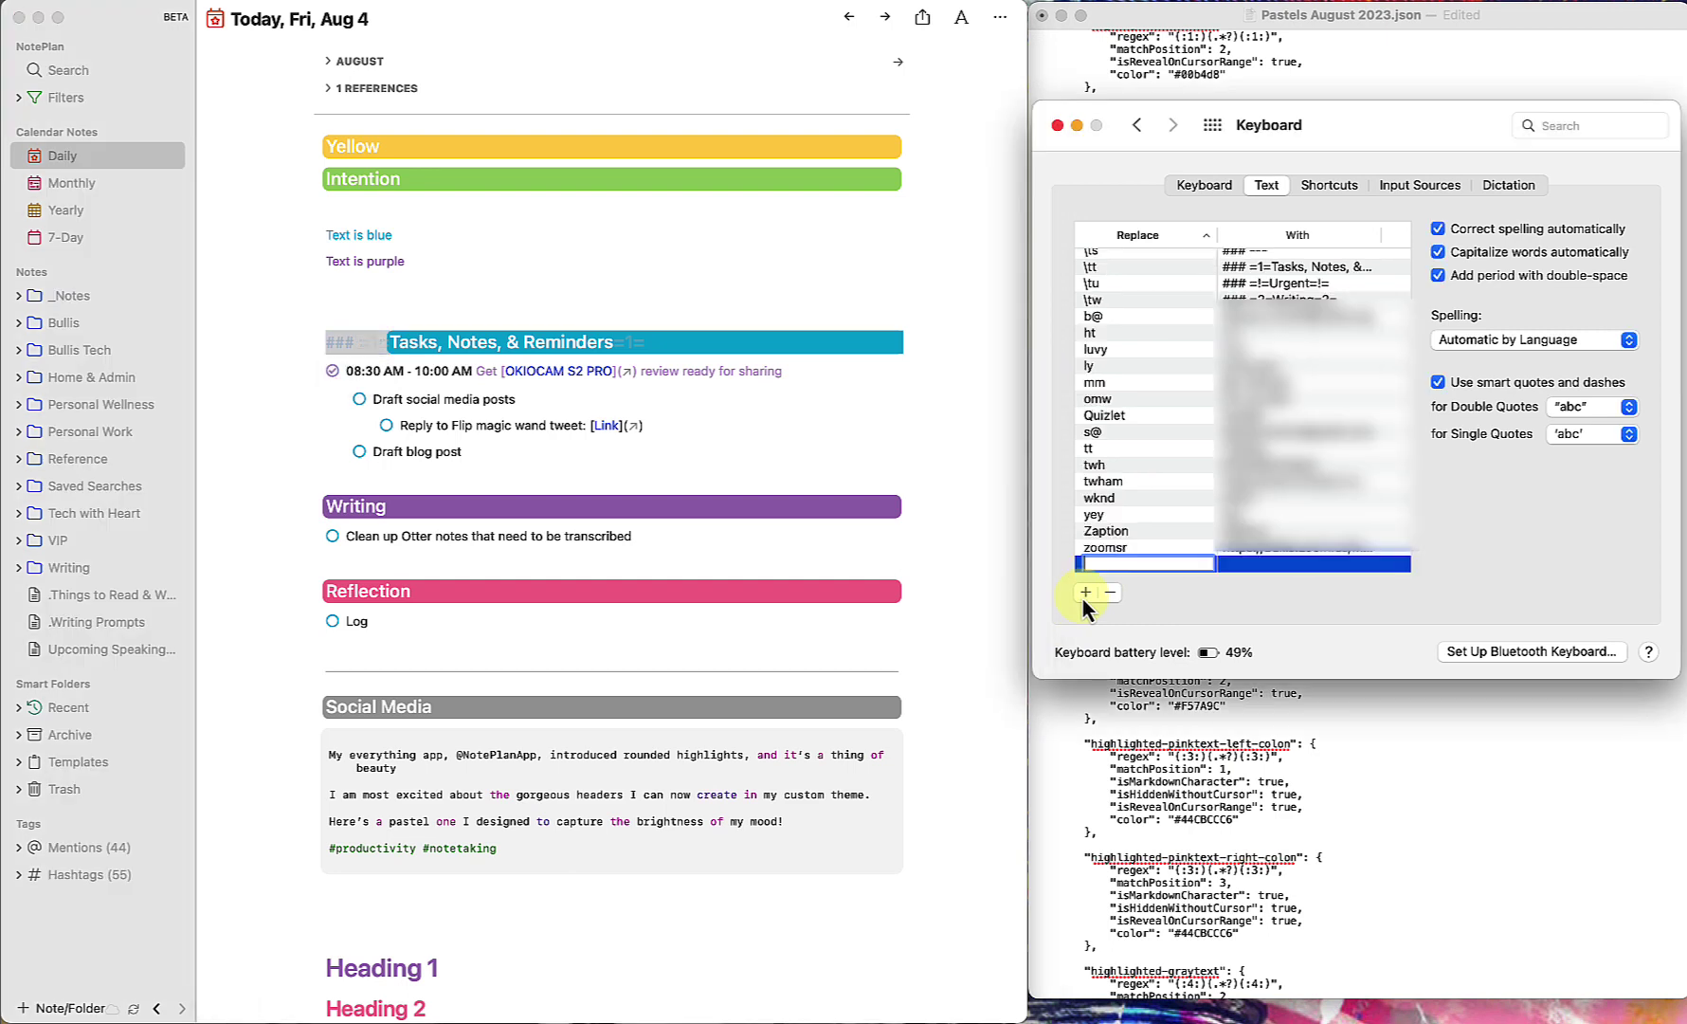
type("tt")
left_click(1236, 569)
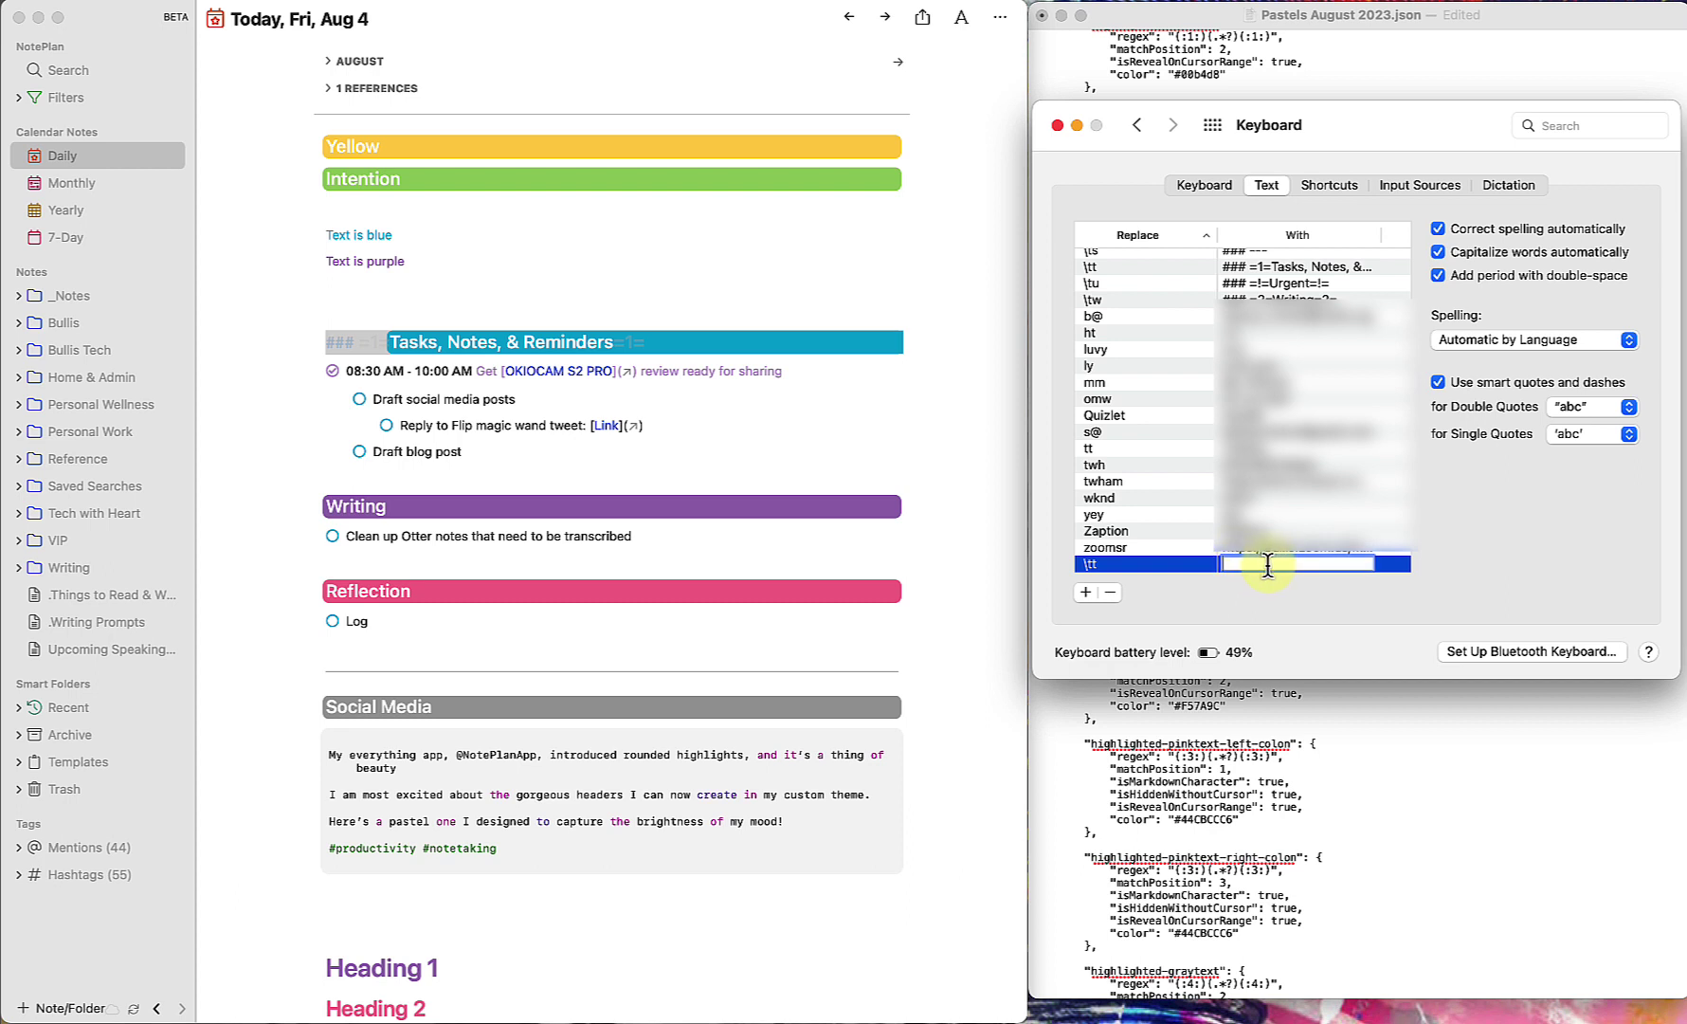
key("super+v")
key("super+Left")
- Expand \tt above the Tasks heading to insert the Tasks, Notes, & Reminders heading
left_click(1111, 595)
left_click(588, 303)
type("\\tt")
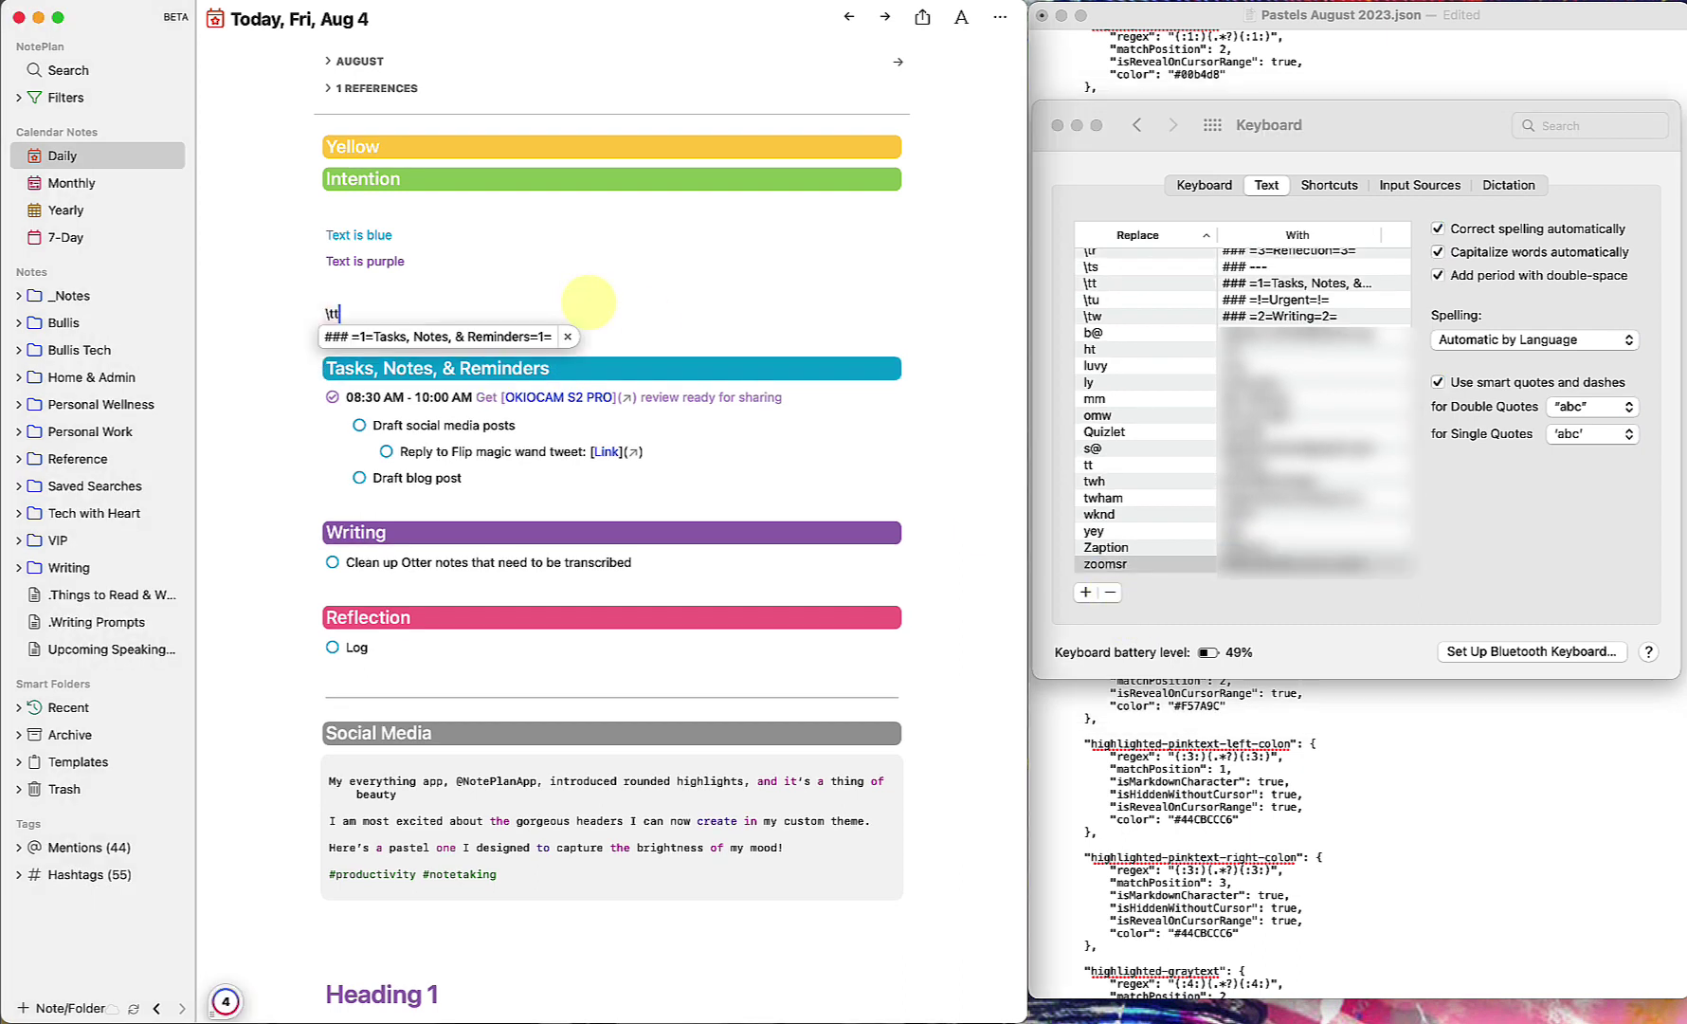
key("Return")
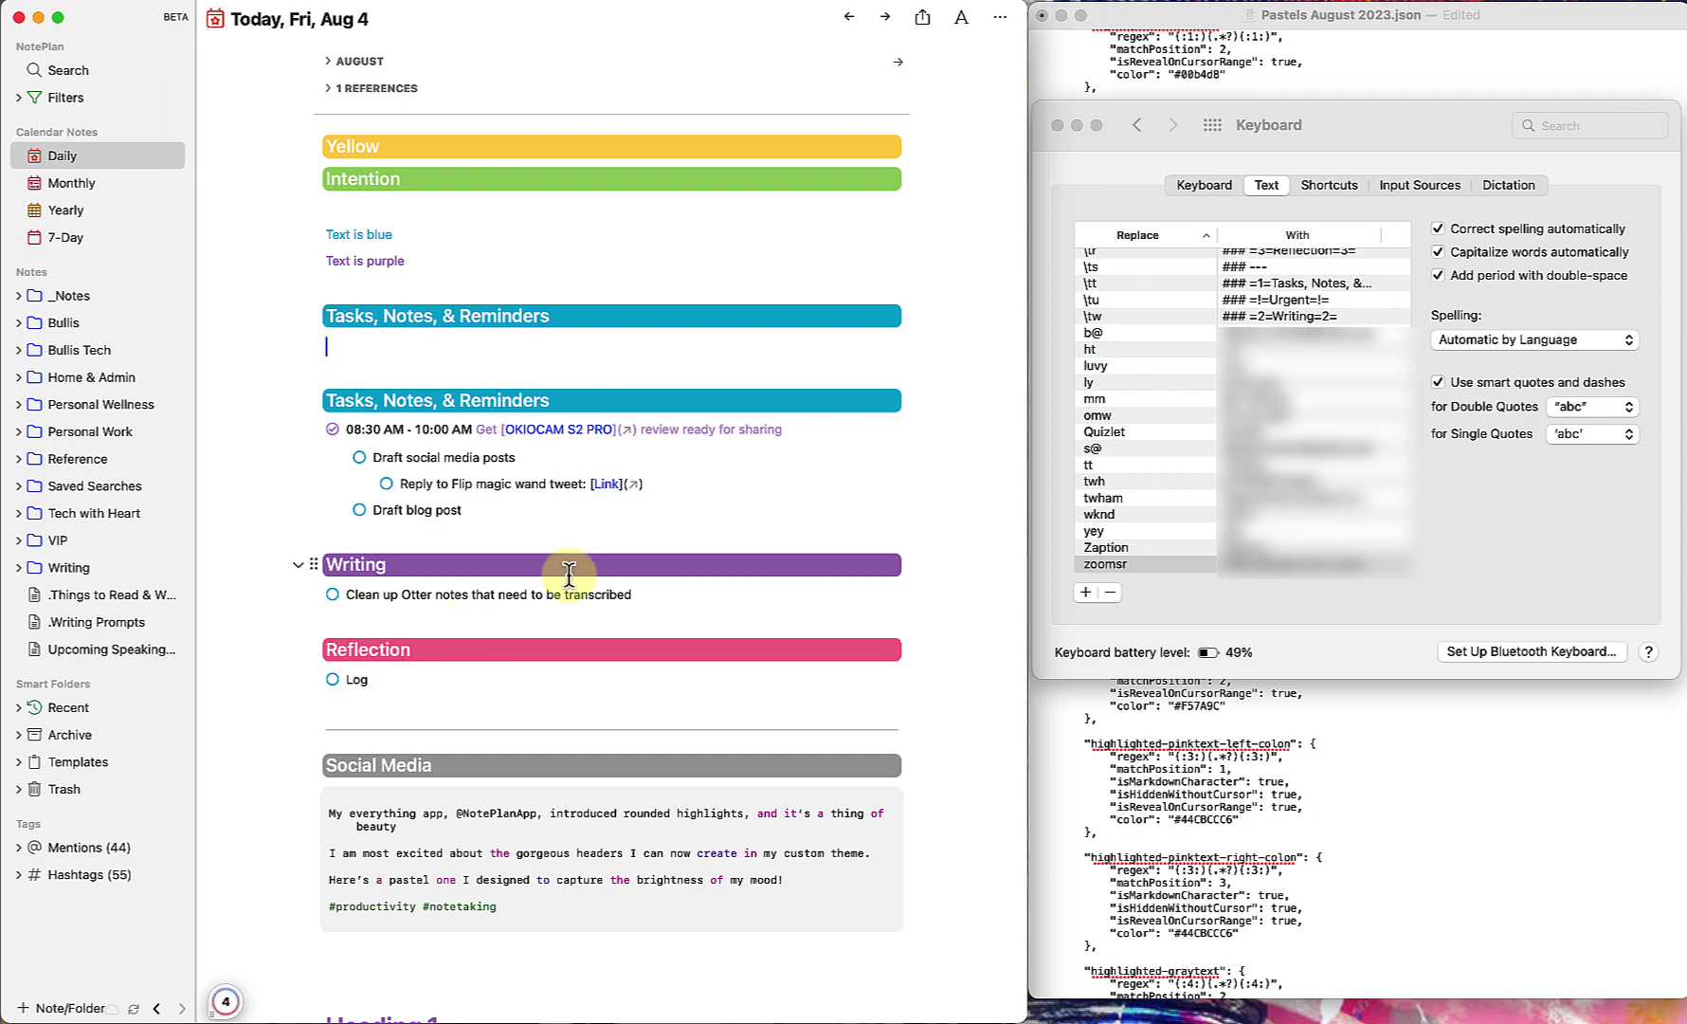
- Check the \tday definition, undo the duplicate heading, and expand \tday into Tasks, Writing, Reflection headings
scroll(1102, 443, "up", 5)
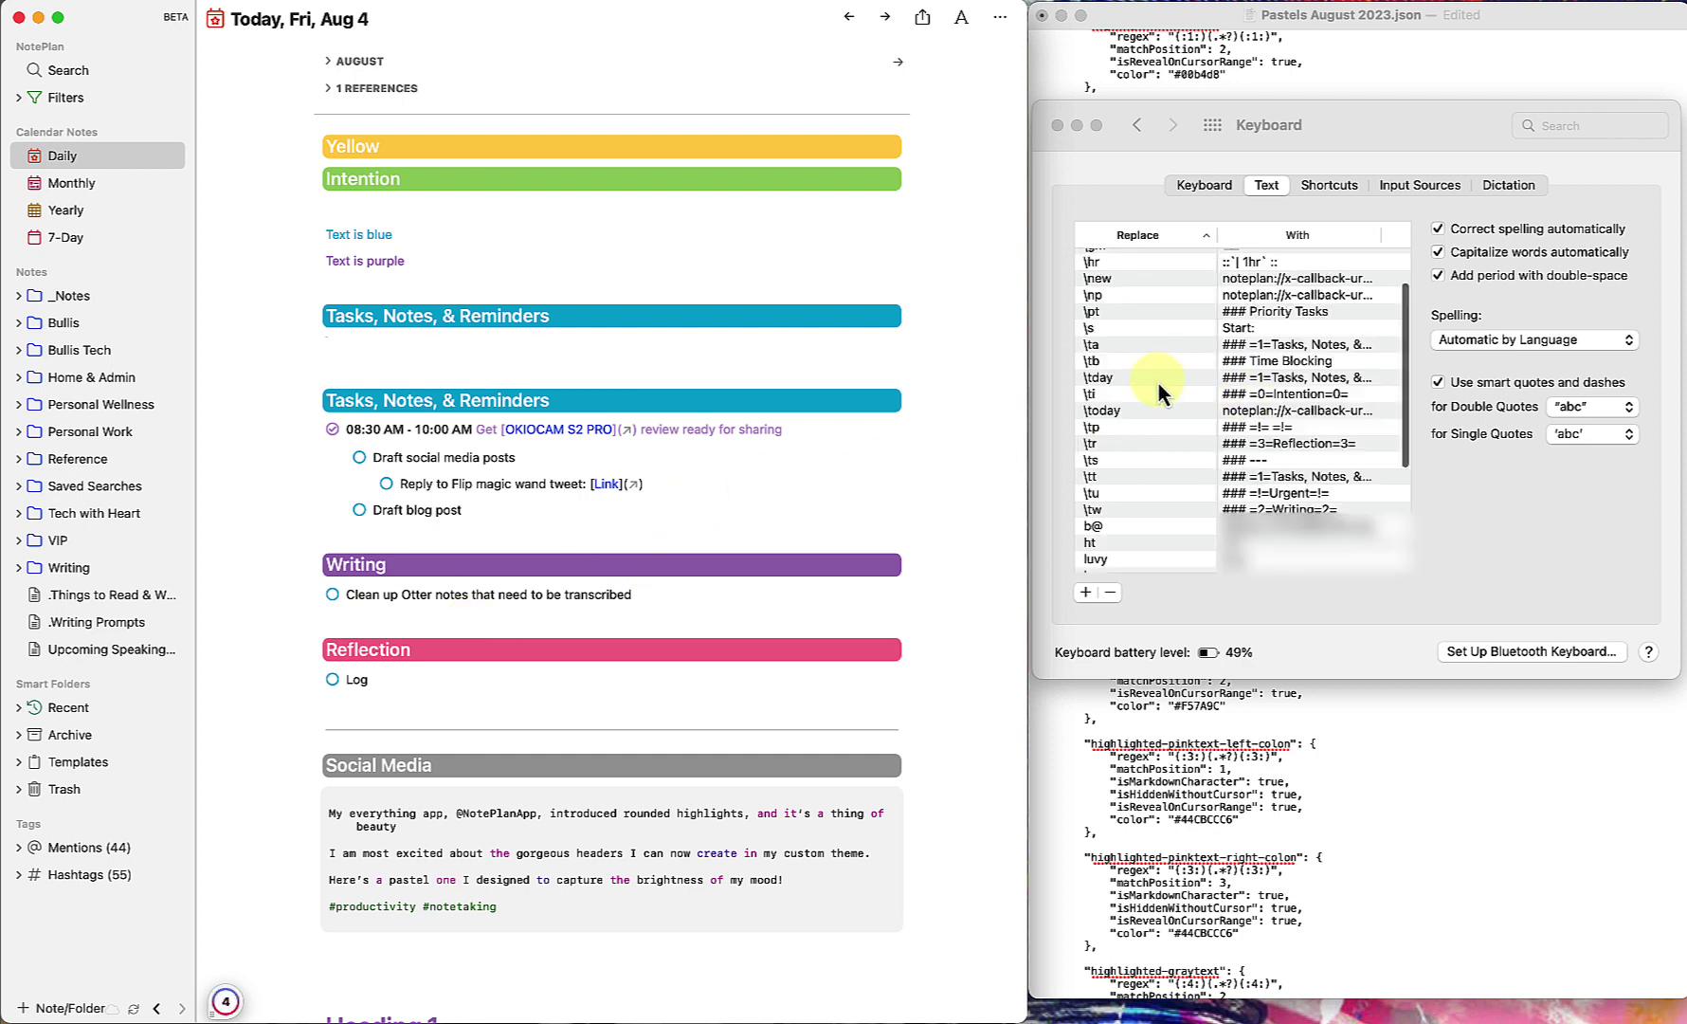
left_click(1158, 379)
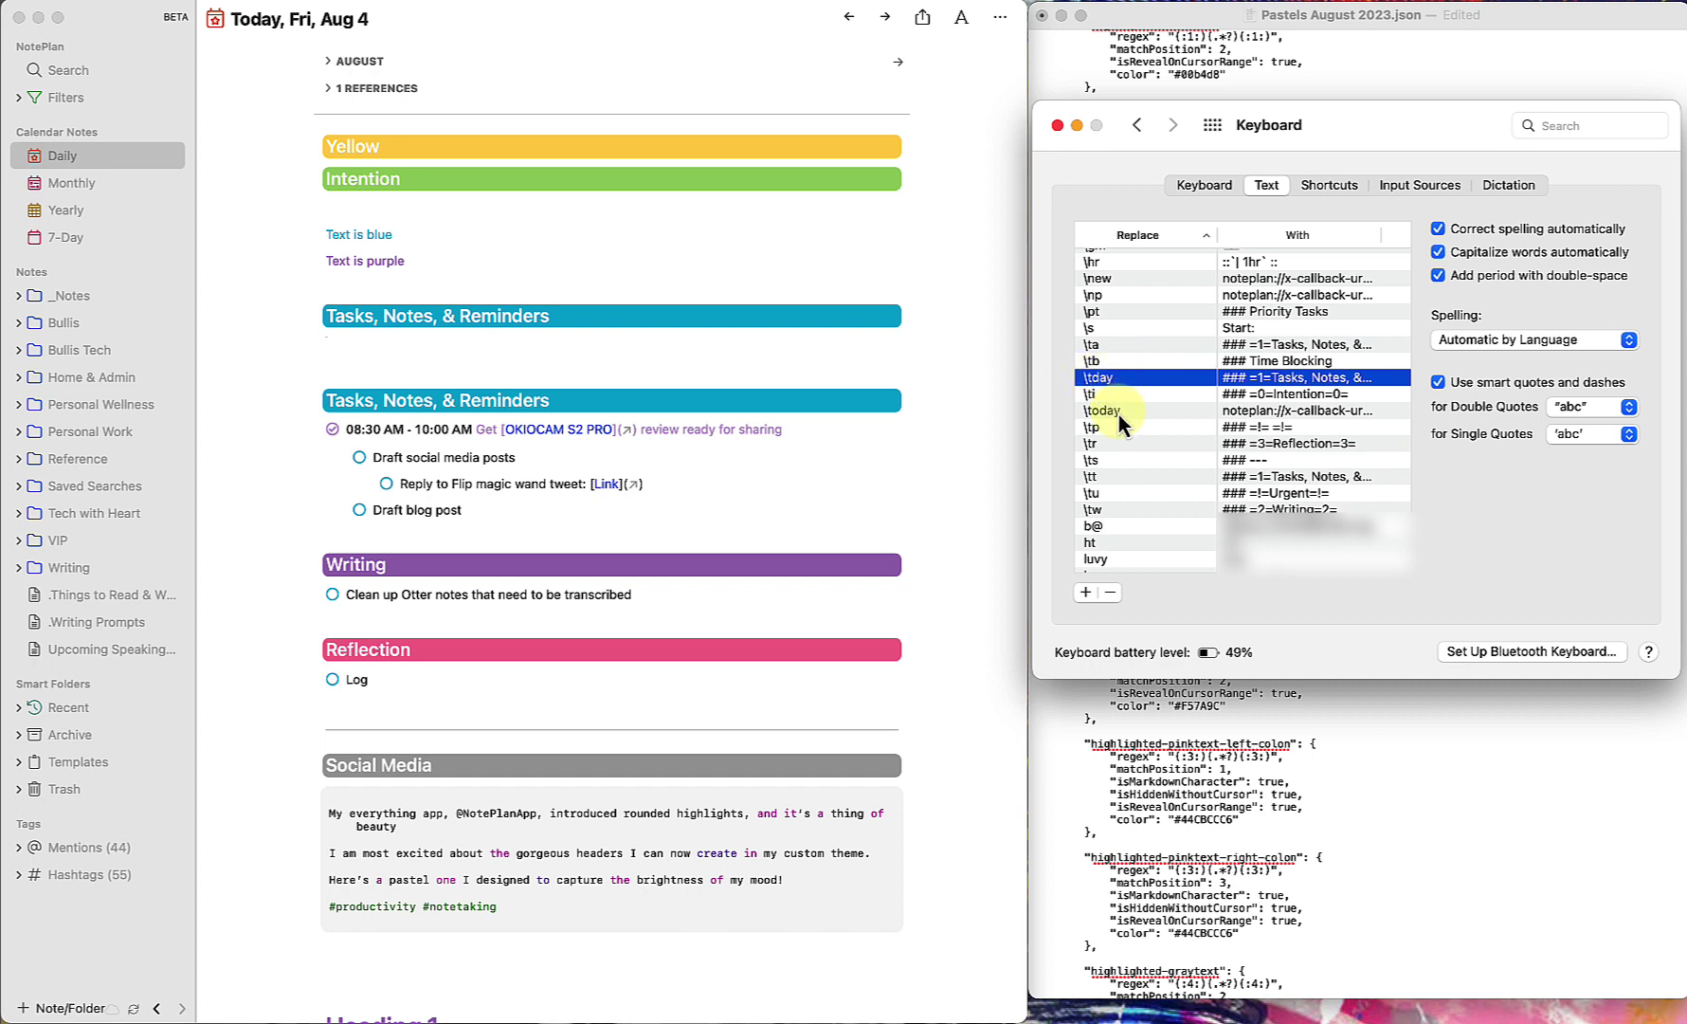
left_click(324, 302)
key("super+z")
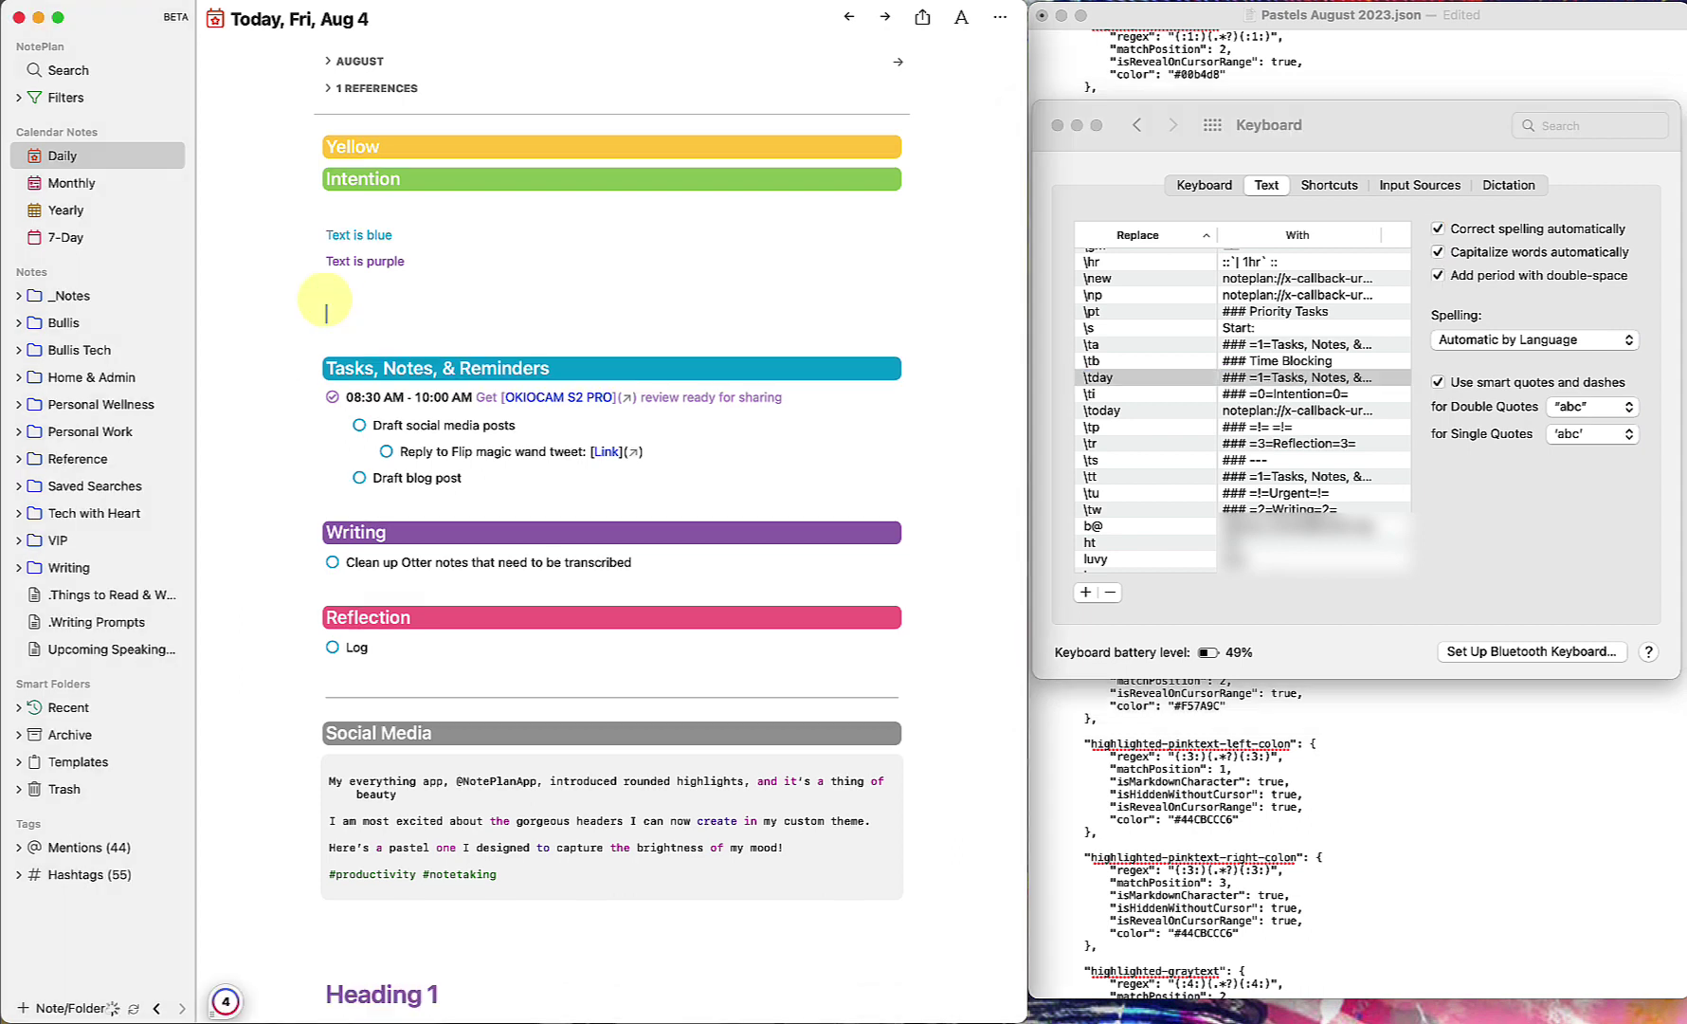
type("\\tday")
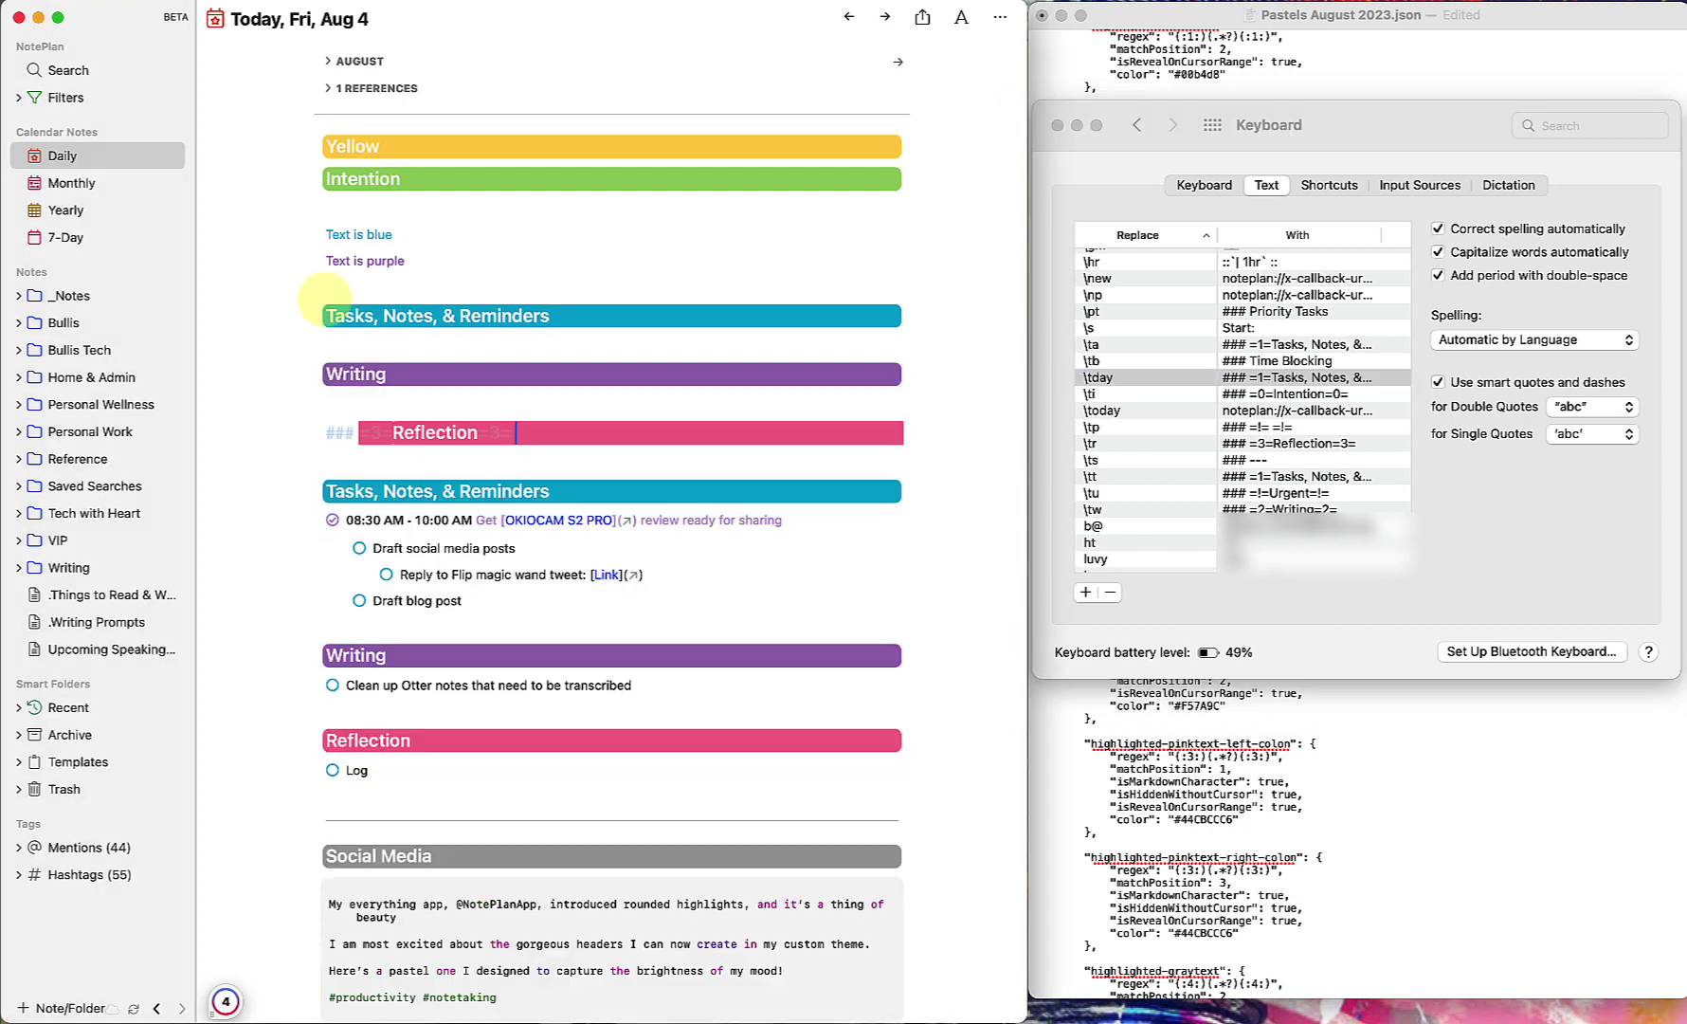
key("Return")
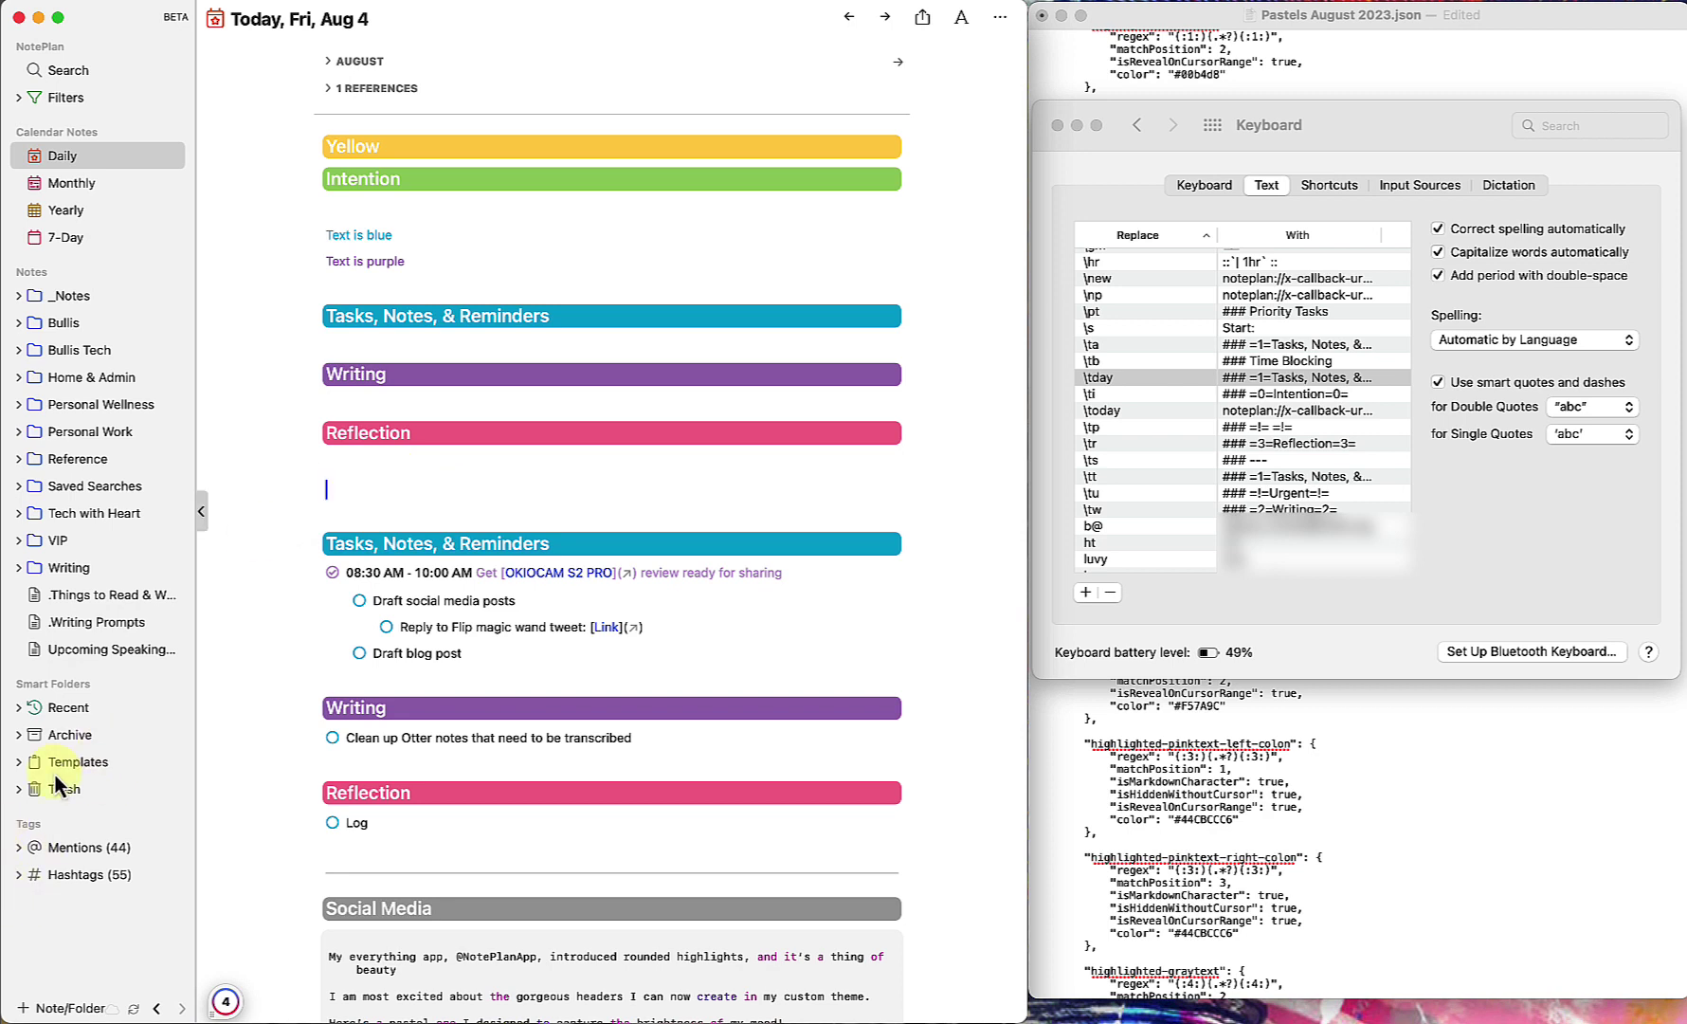
left_click(19, 763)
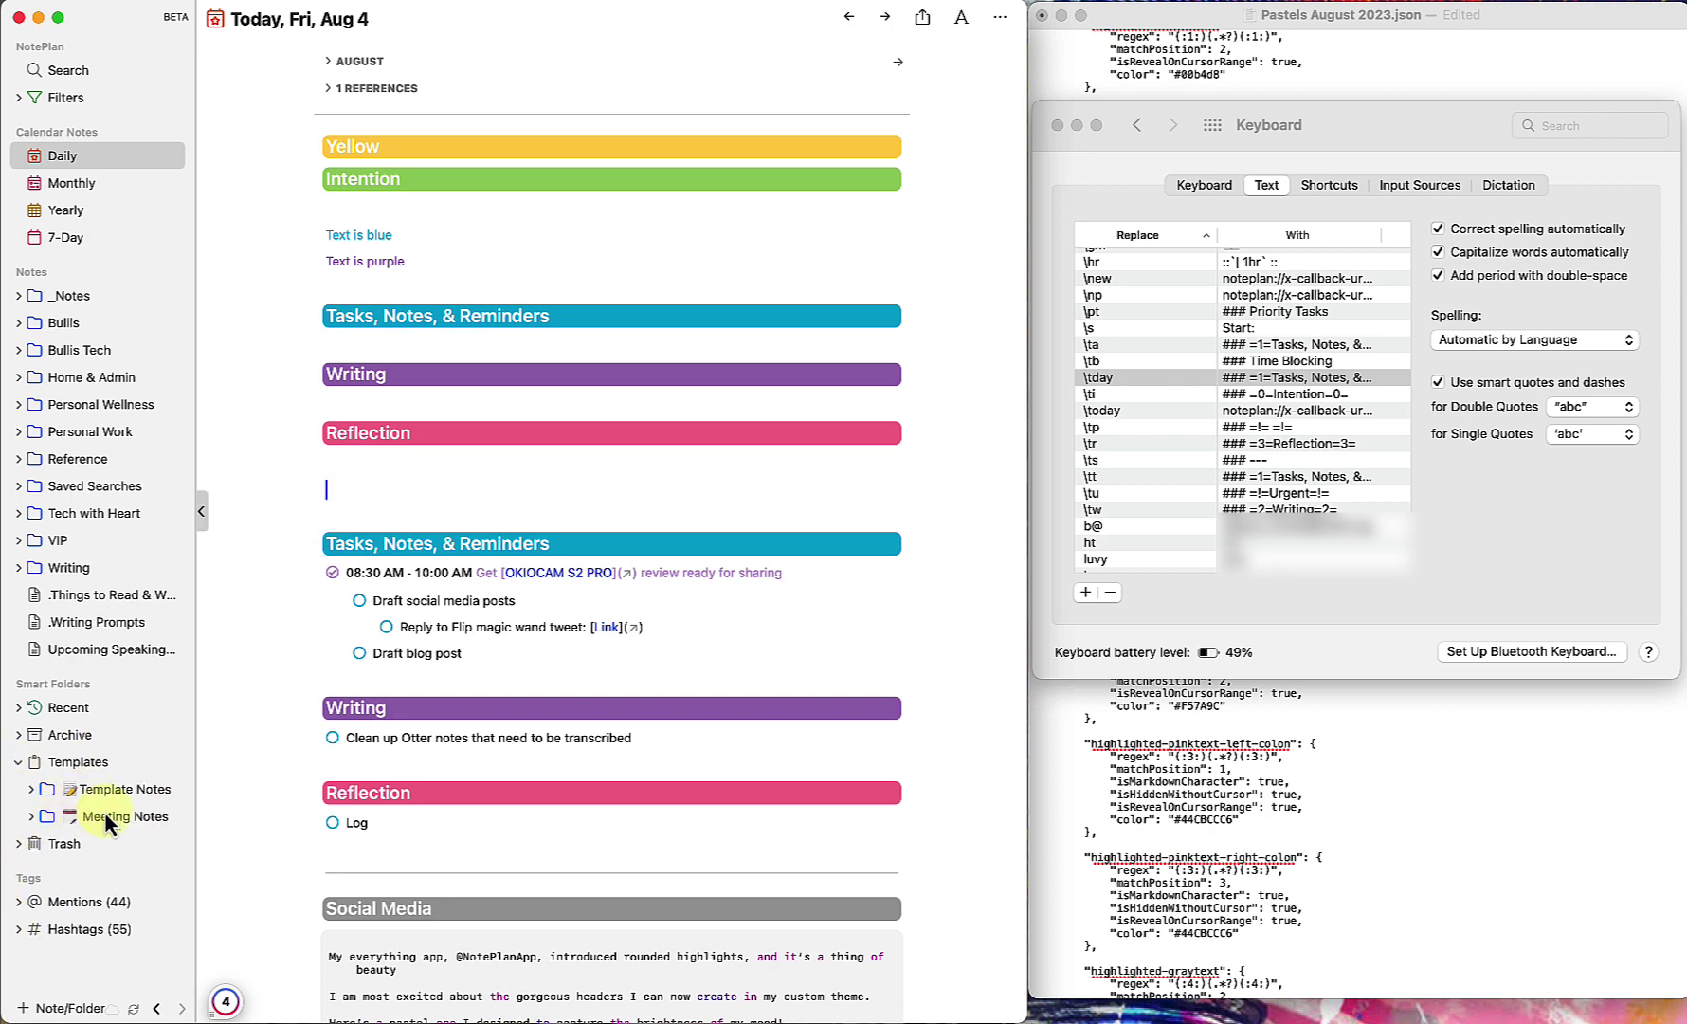
left_click(19, 762)
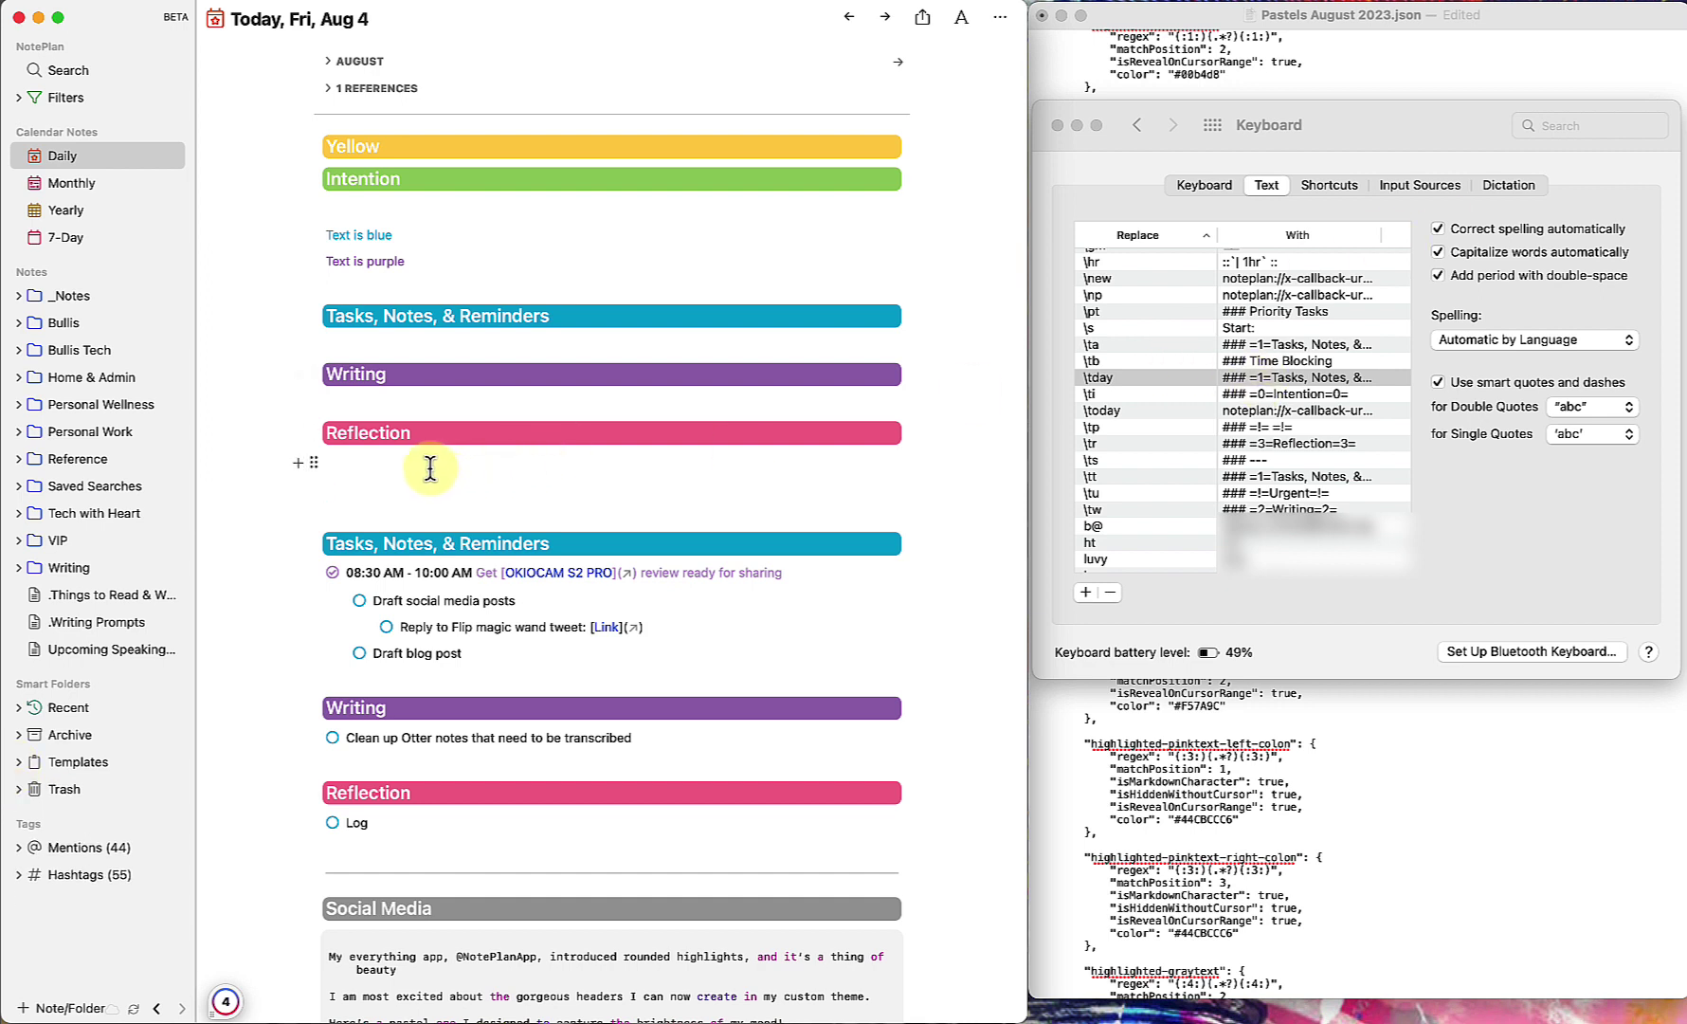
left_click(327, 316)
left_click(348, 391, "shift")
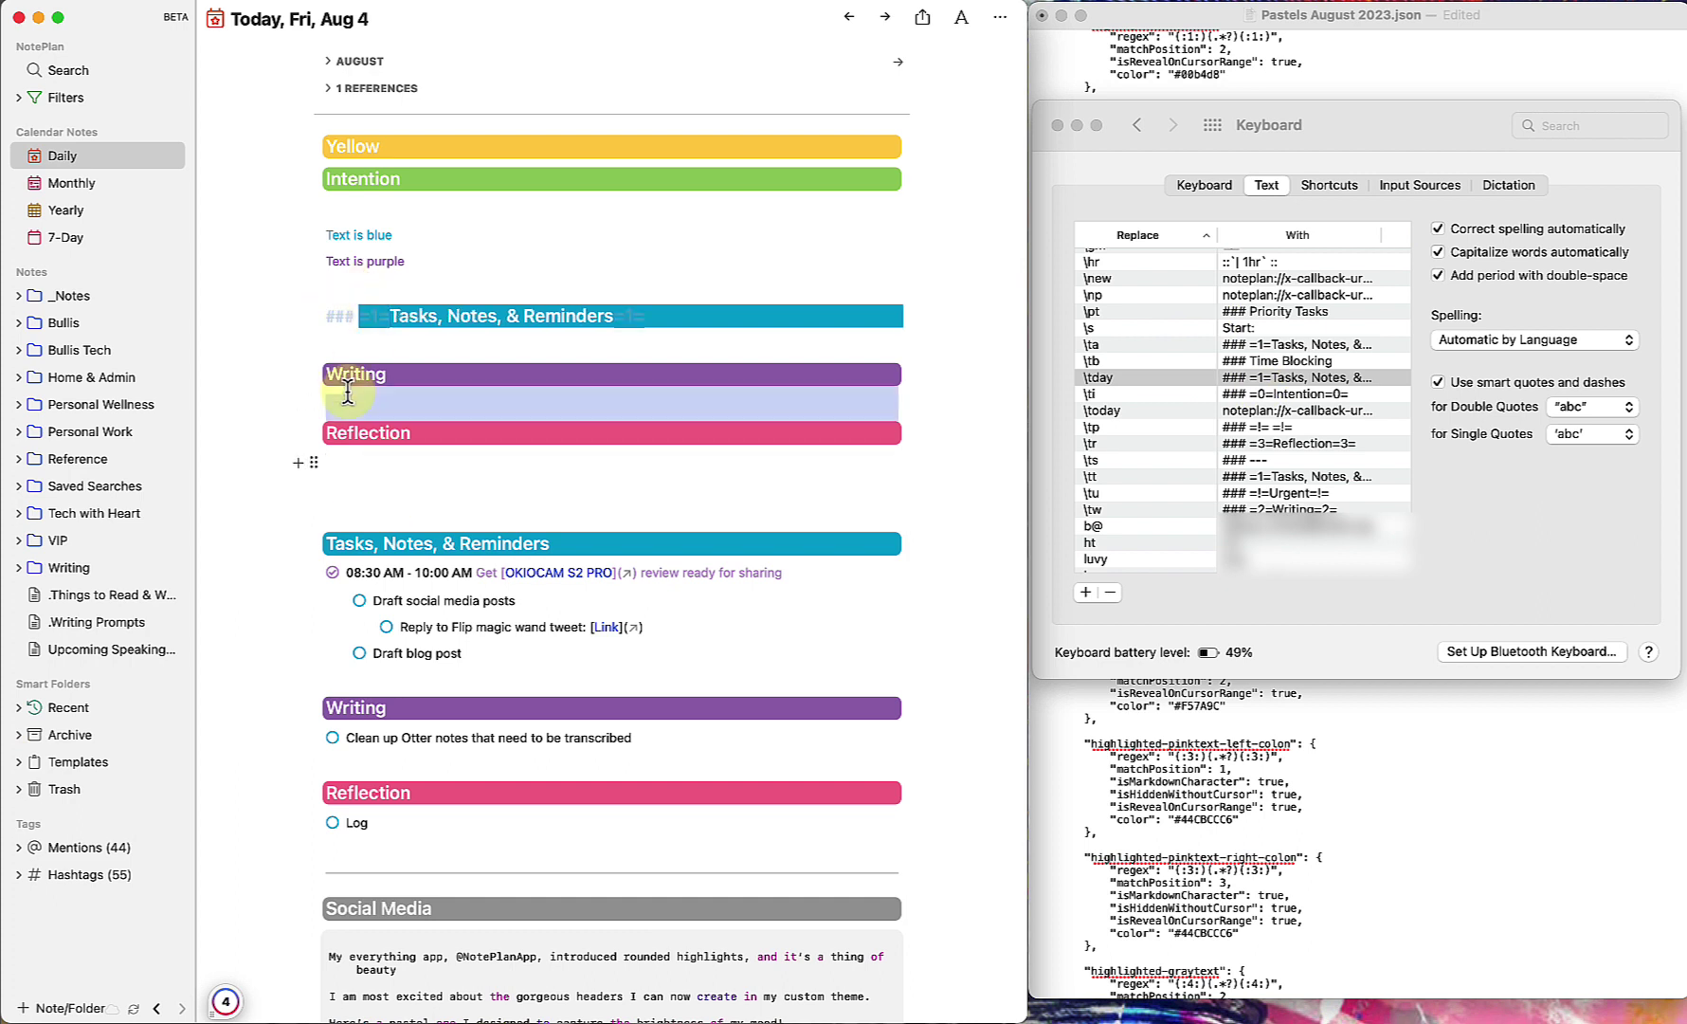
left_click(322, 318)
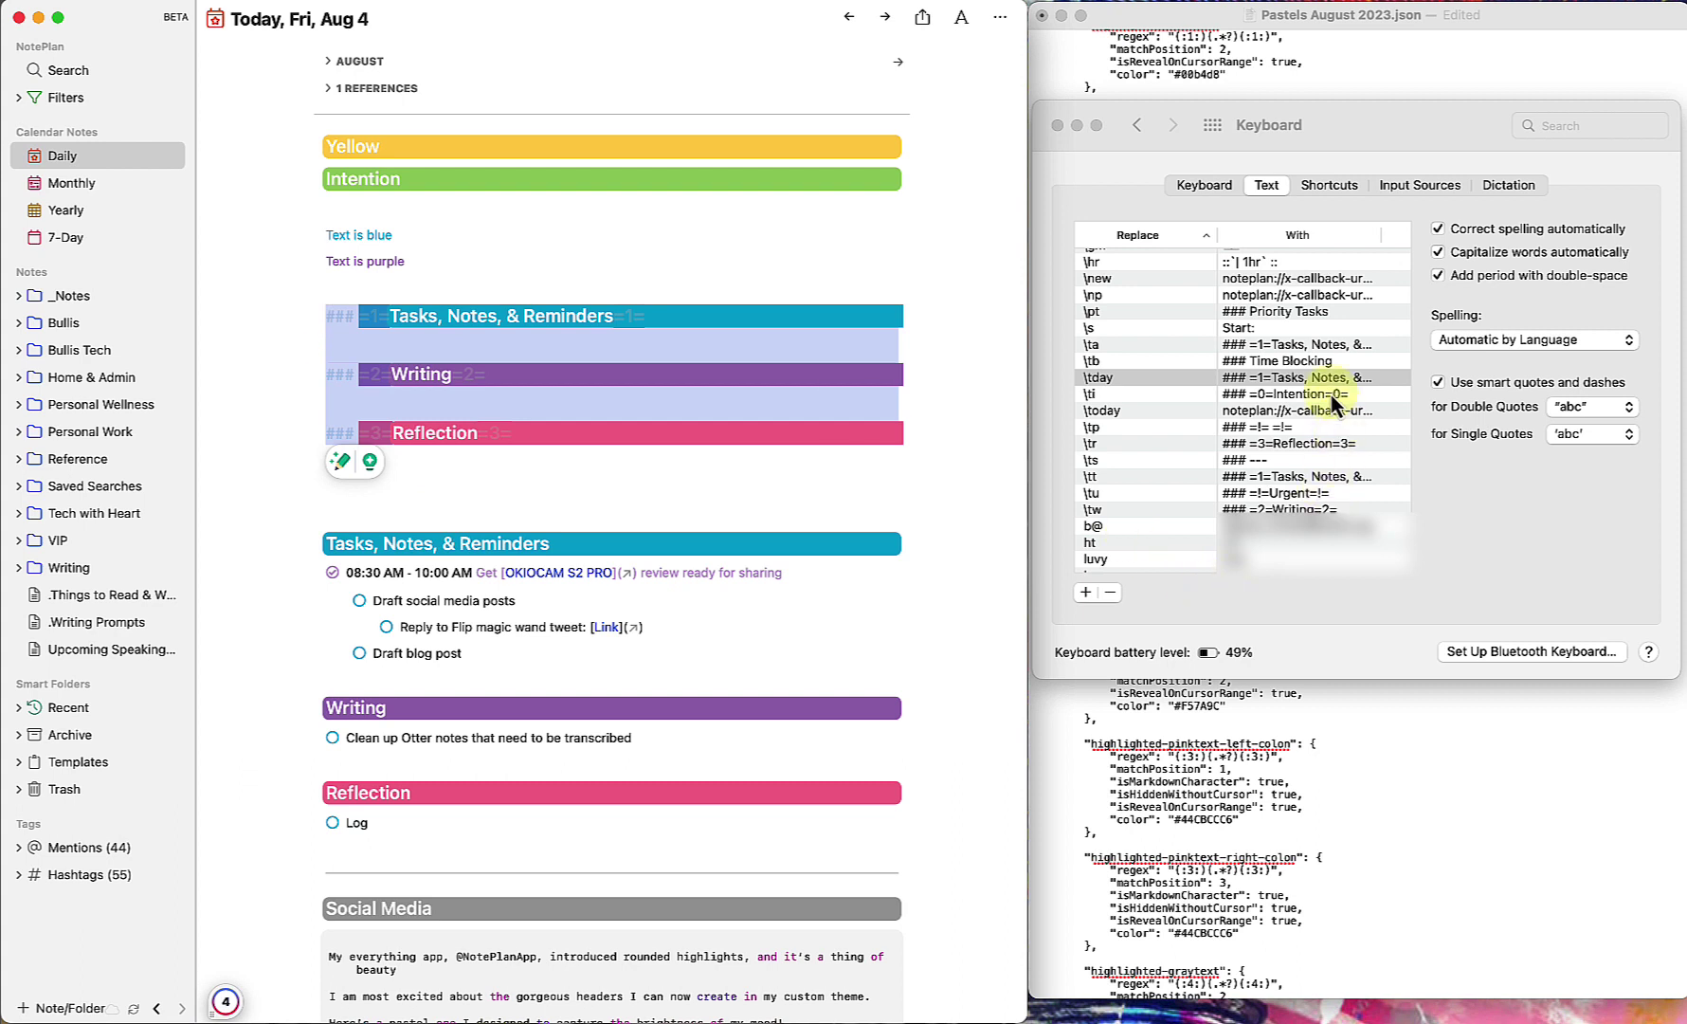
left_click(1247, 414)
left_click(1261, 410)
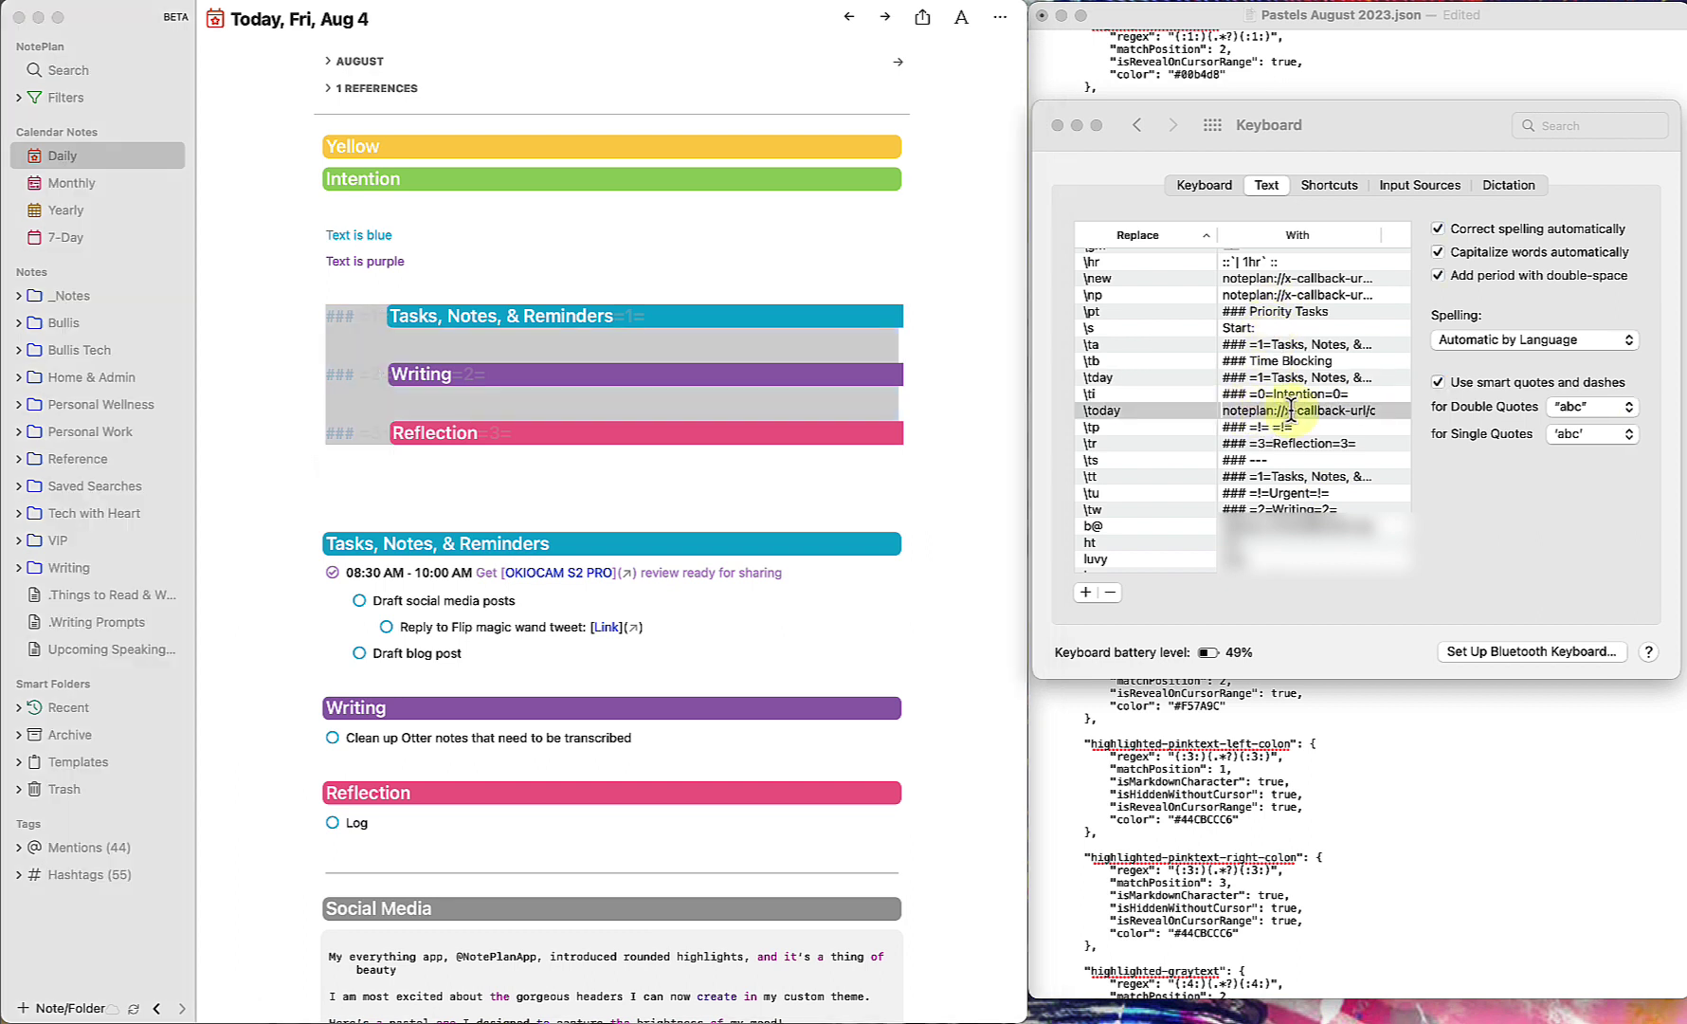
left_click(1291, 411)
- Paste the today URL over the three headings and open today's note via \today in Spotlight
left_click(391, 290)
type("noteplan://x-callback-url/openNote?noteDate=today&subwindow=yes")
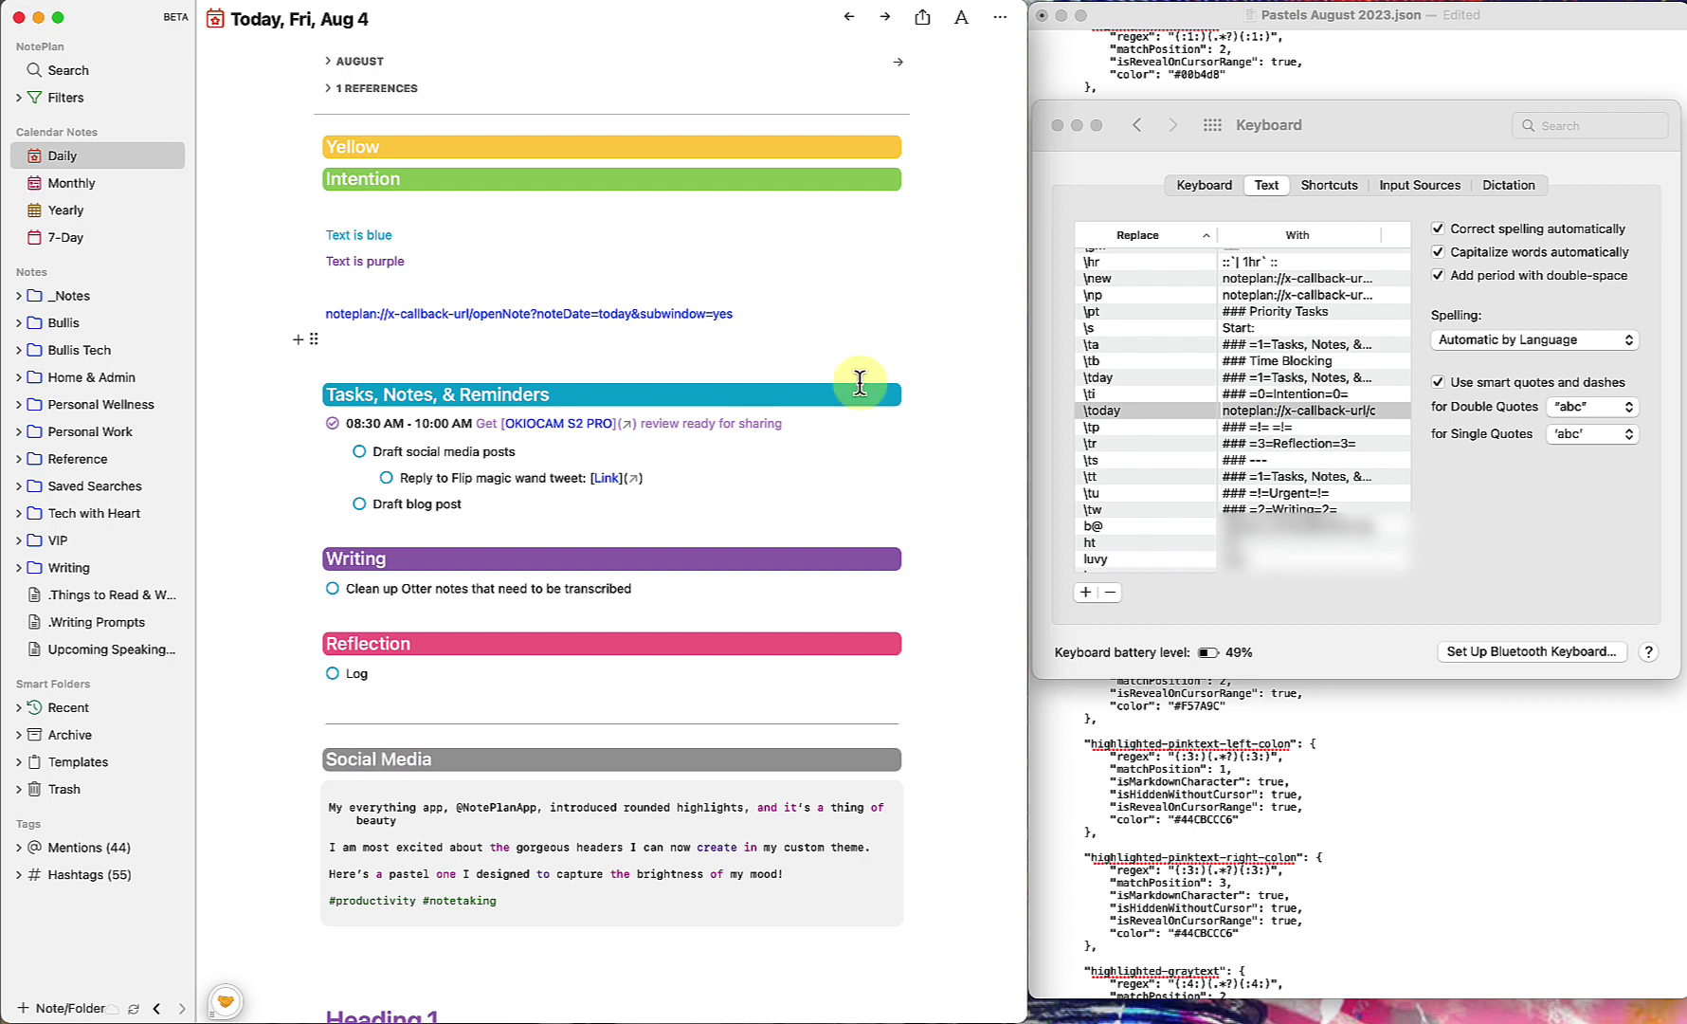
key("super+space")
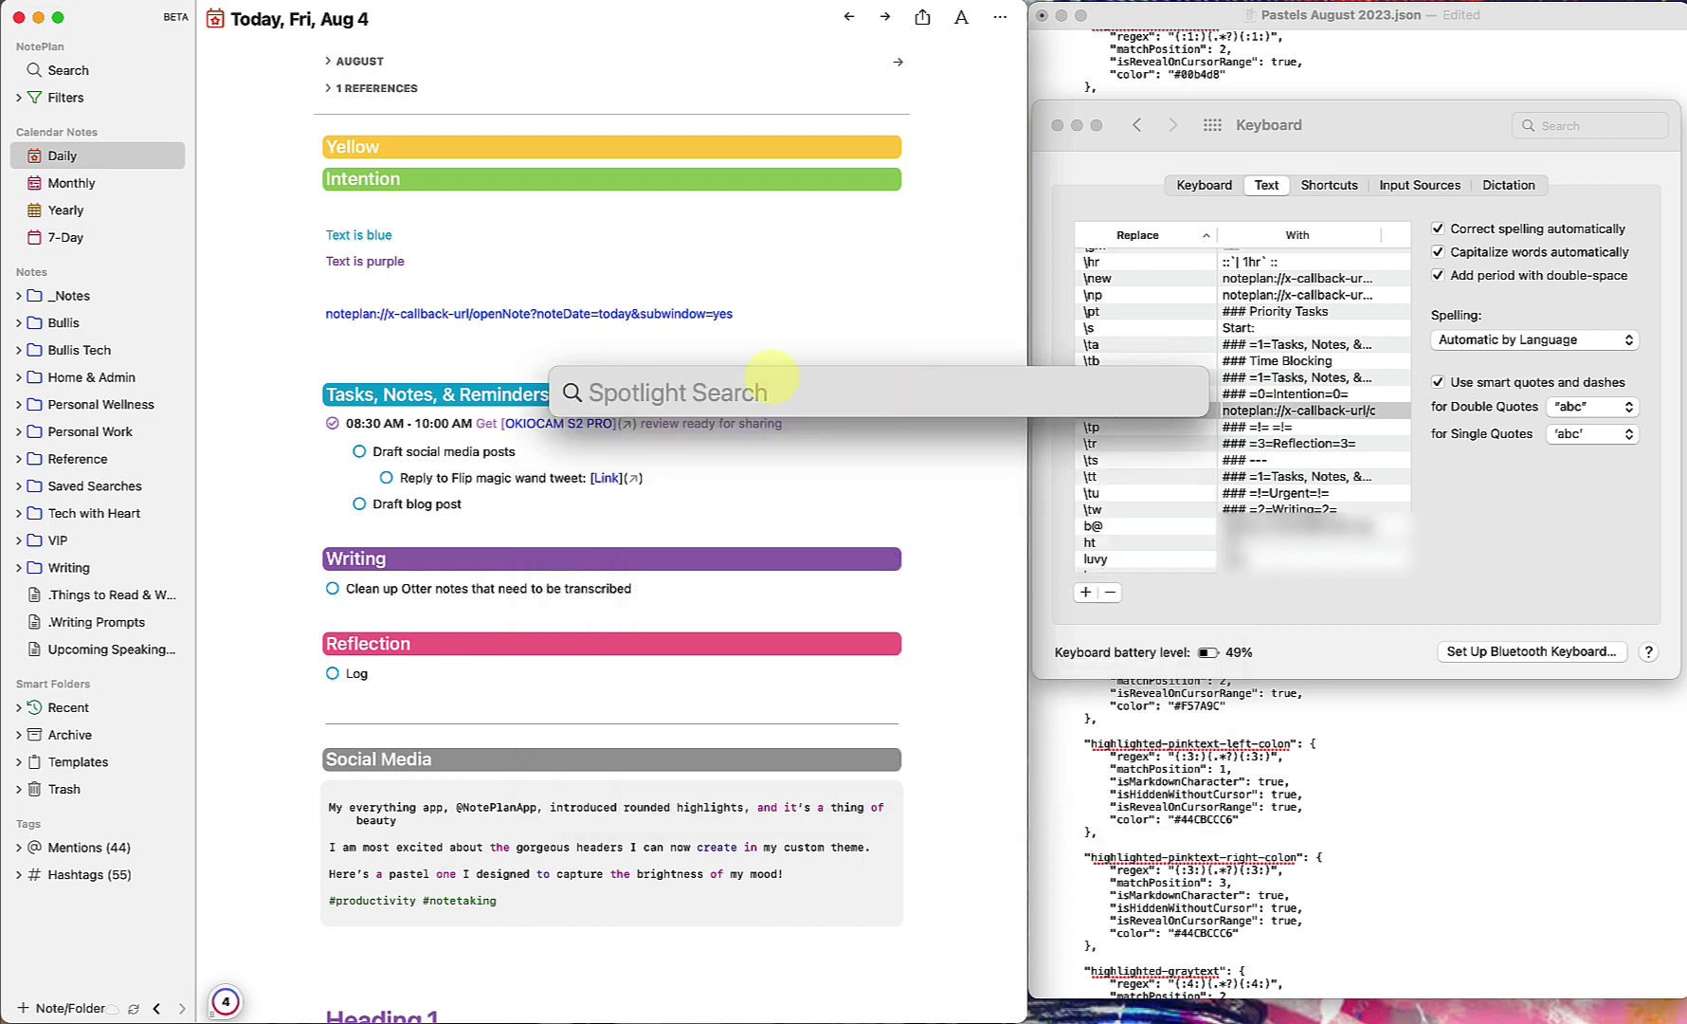
type("oday")
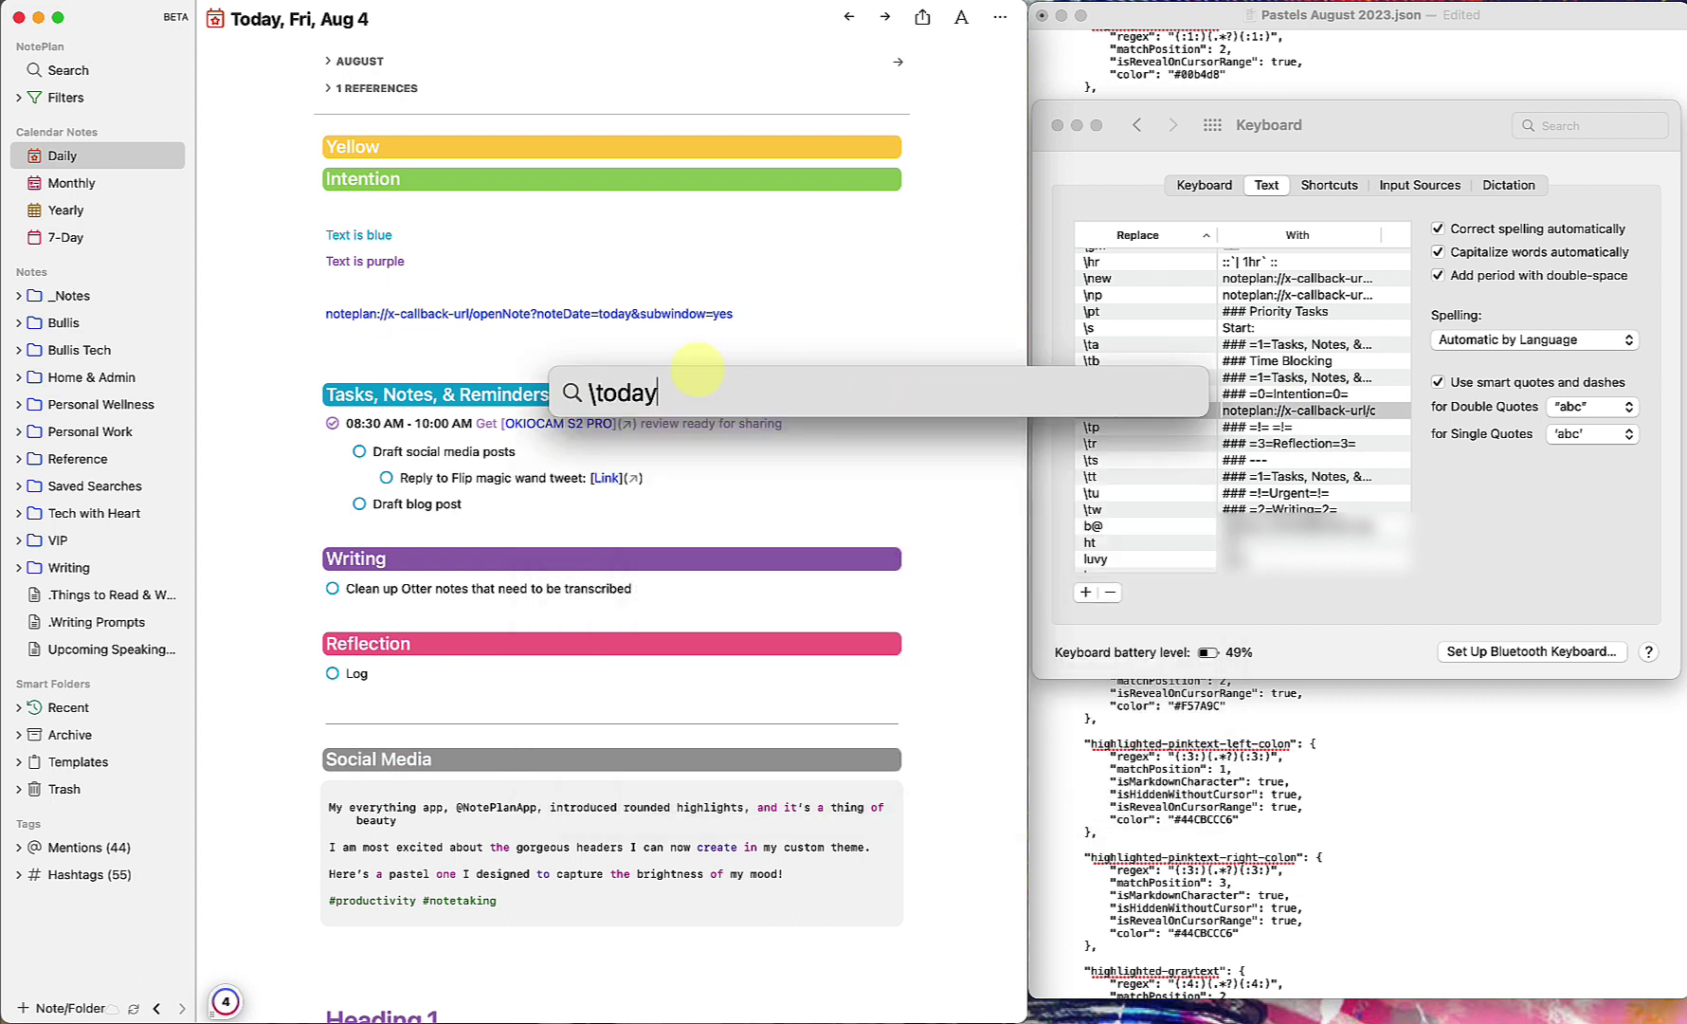
key("space")
key("Return")
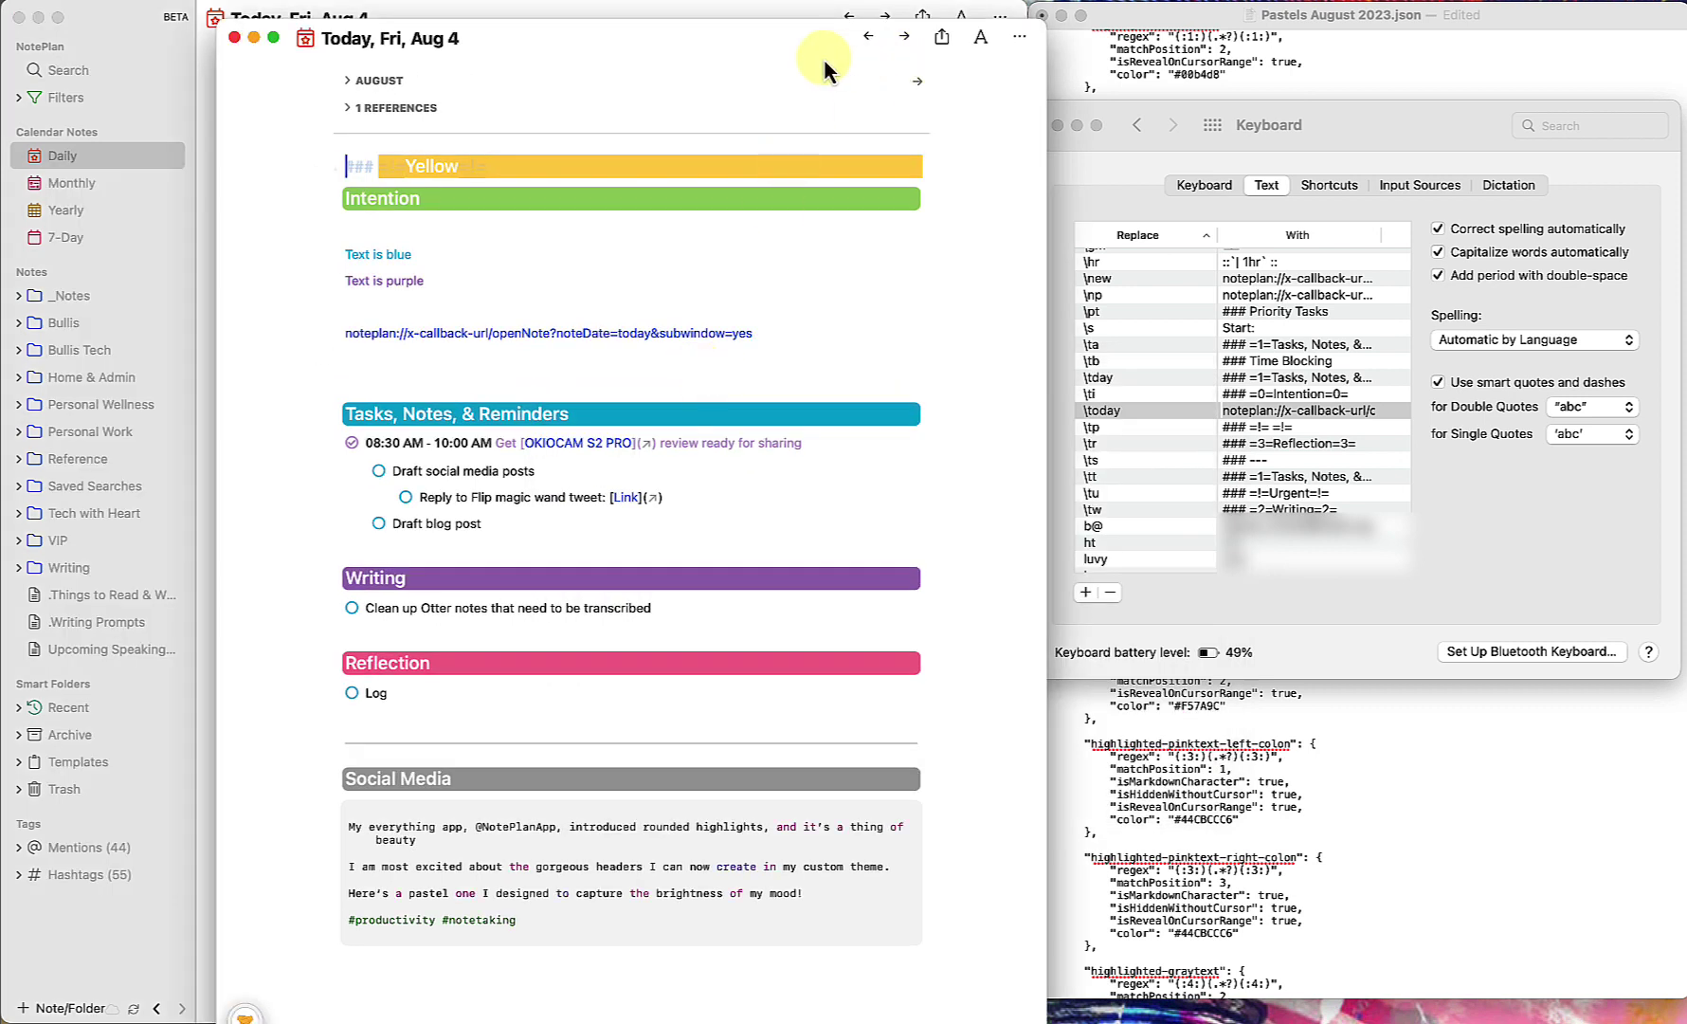
key("super+w")
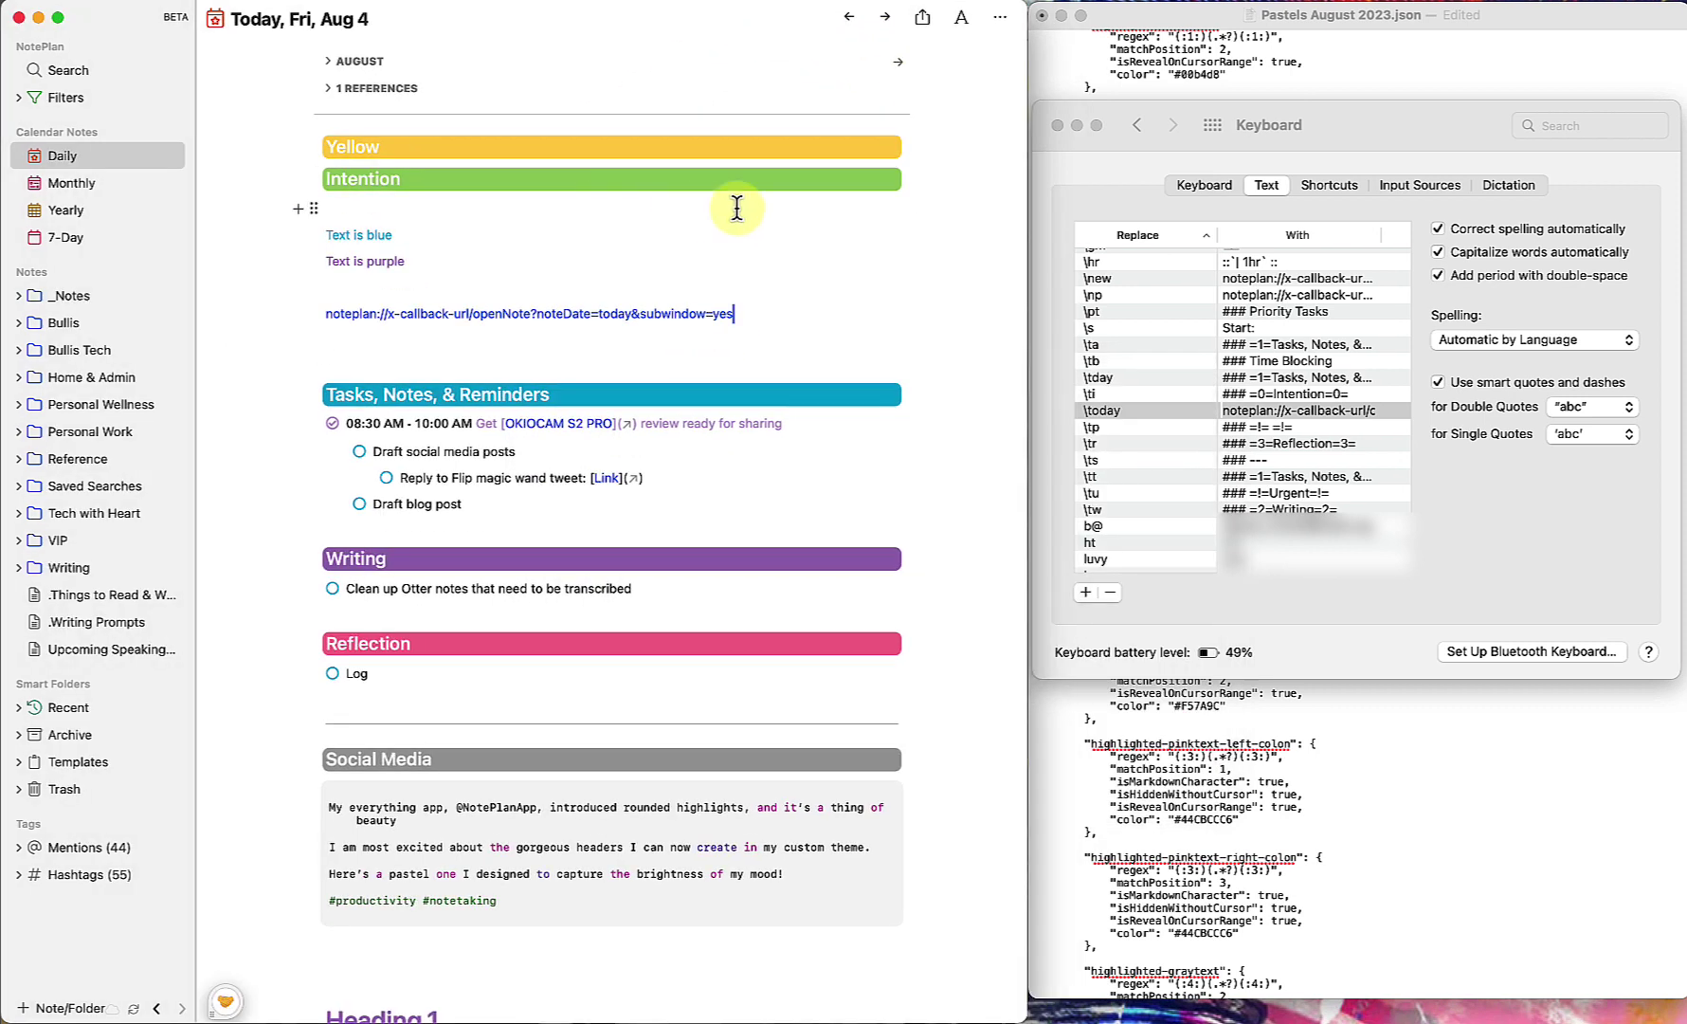
- Open today's note again from a Spotlight 'today' search, then close that note window
left_click(438, 359)
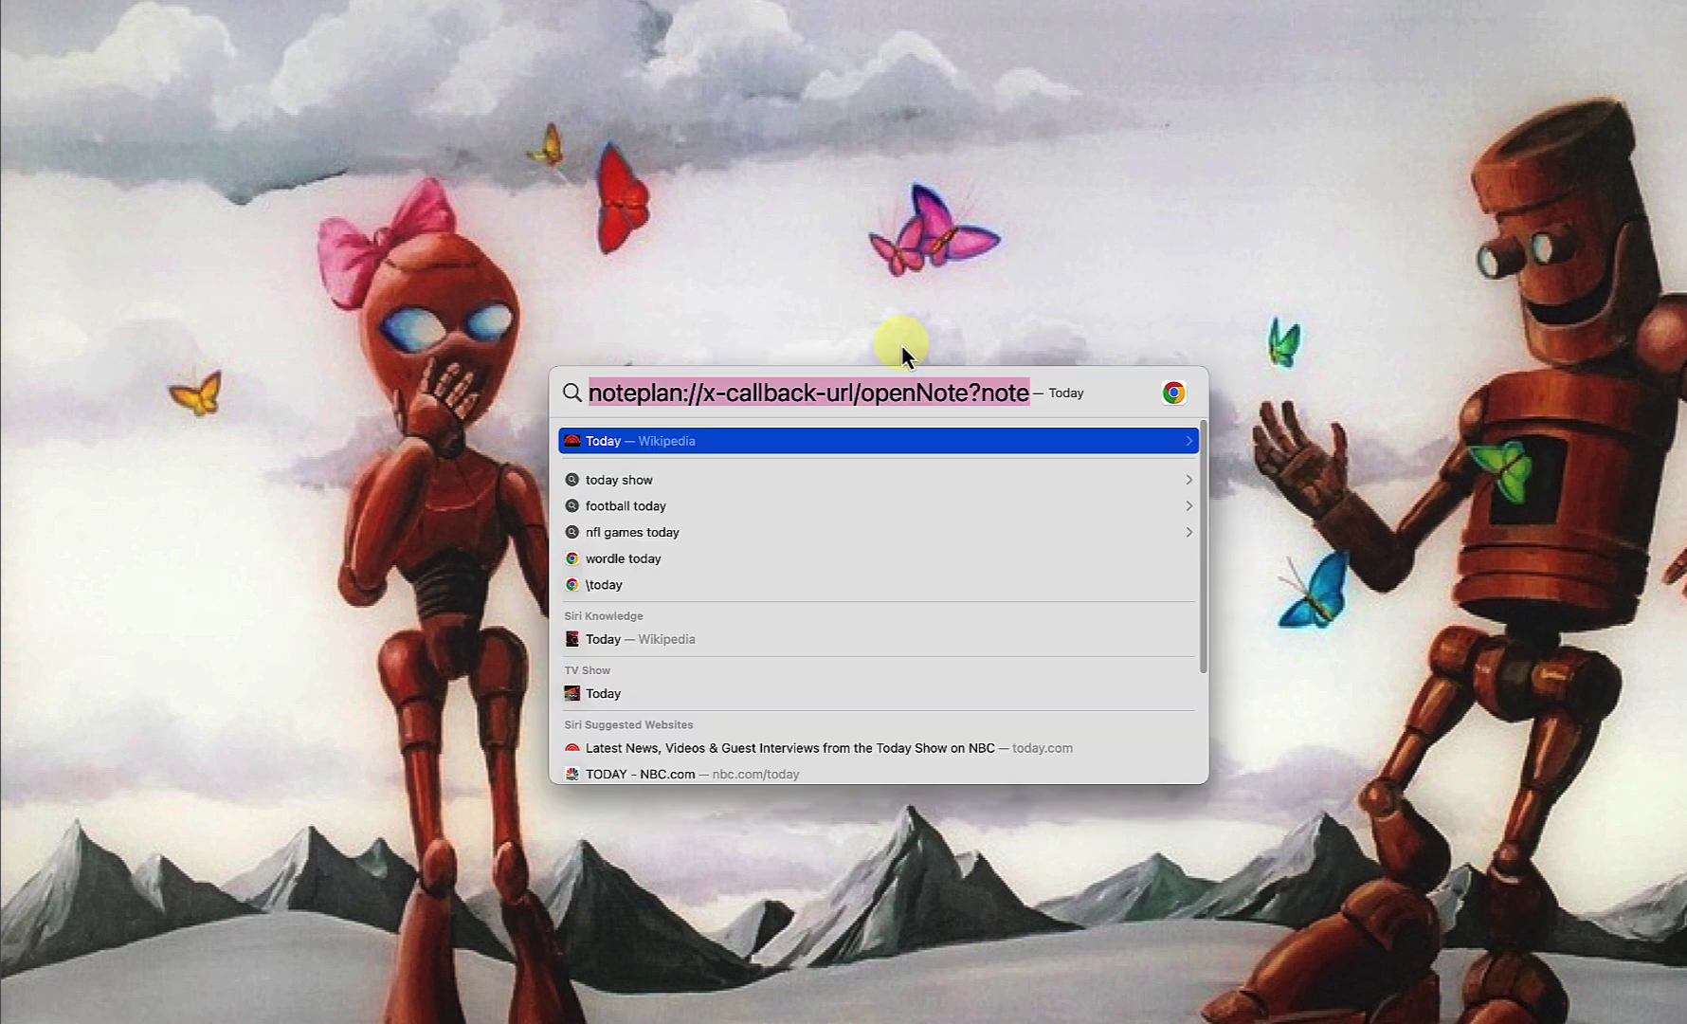
key("BackSpace")
type("today")
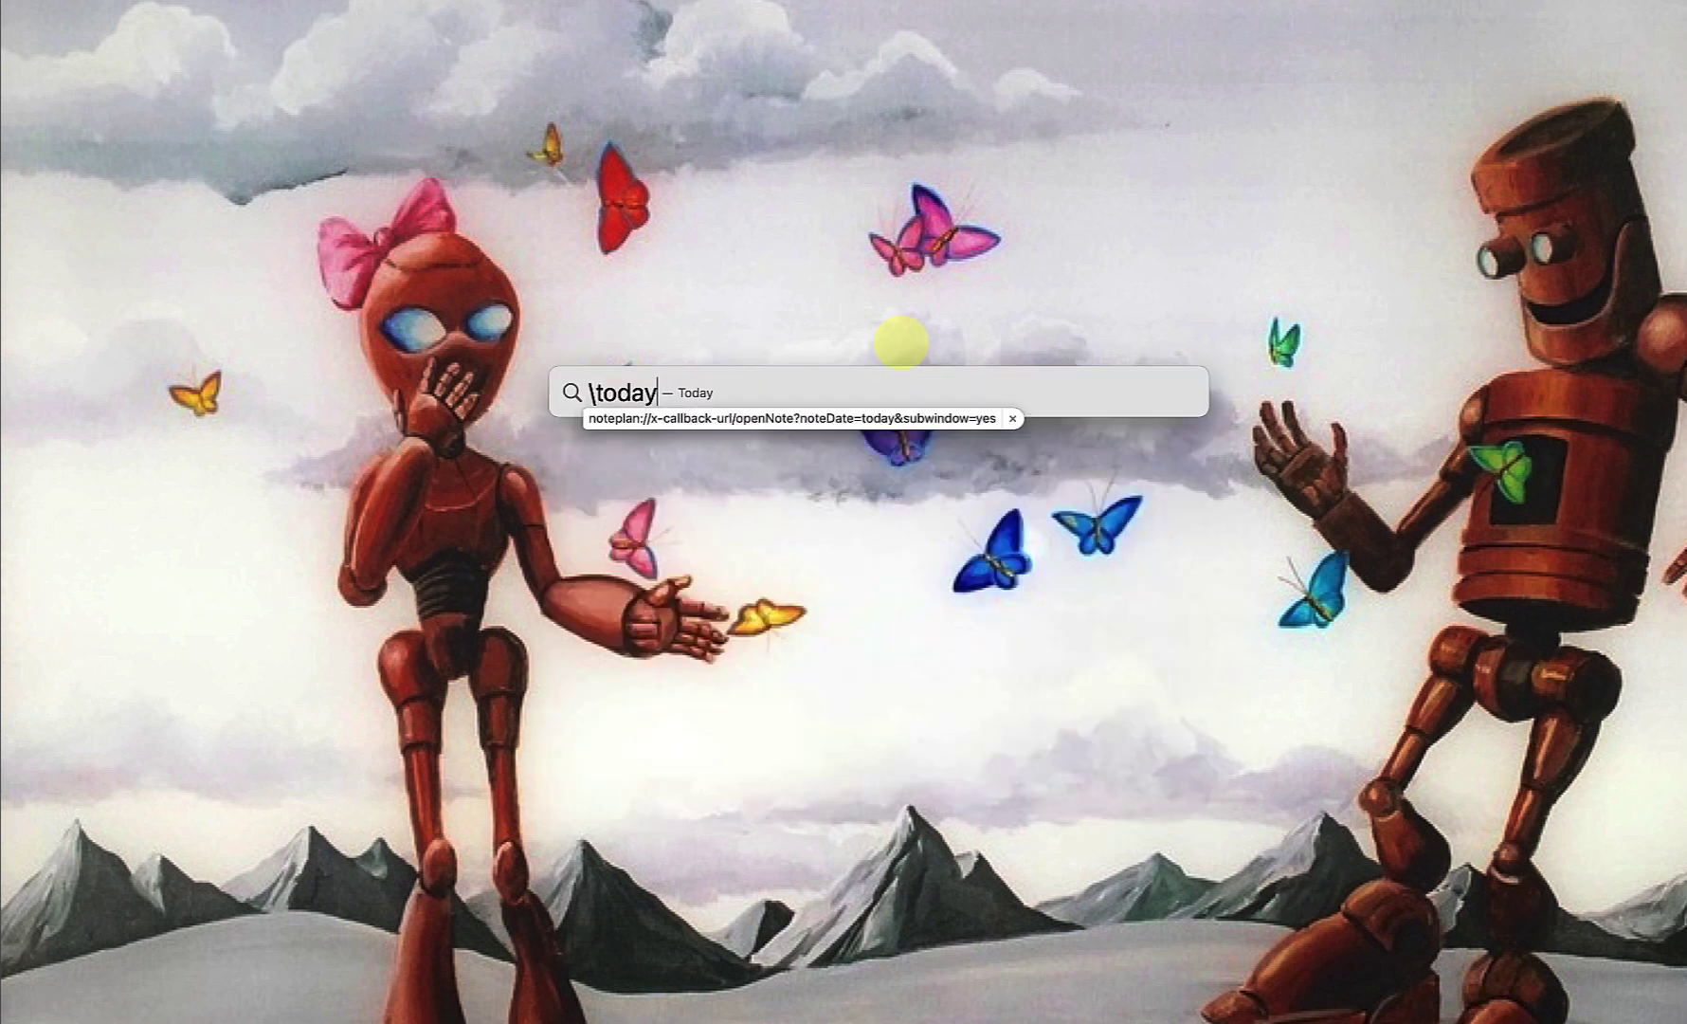
key("Return")
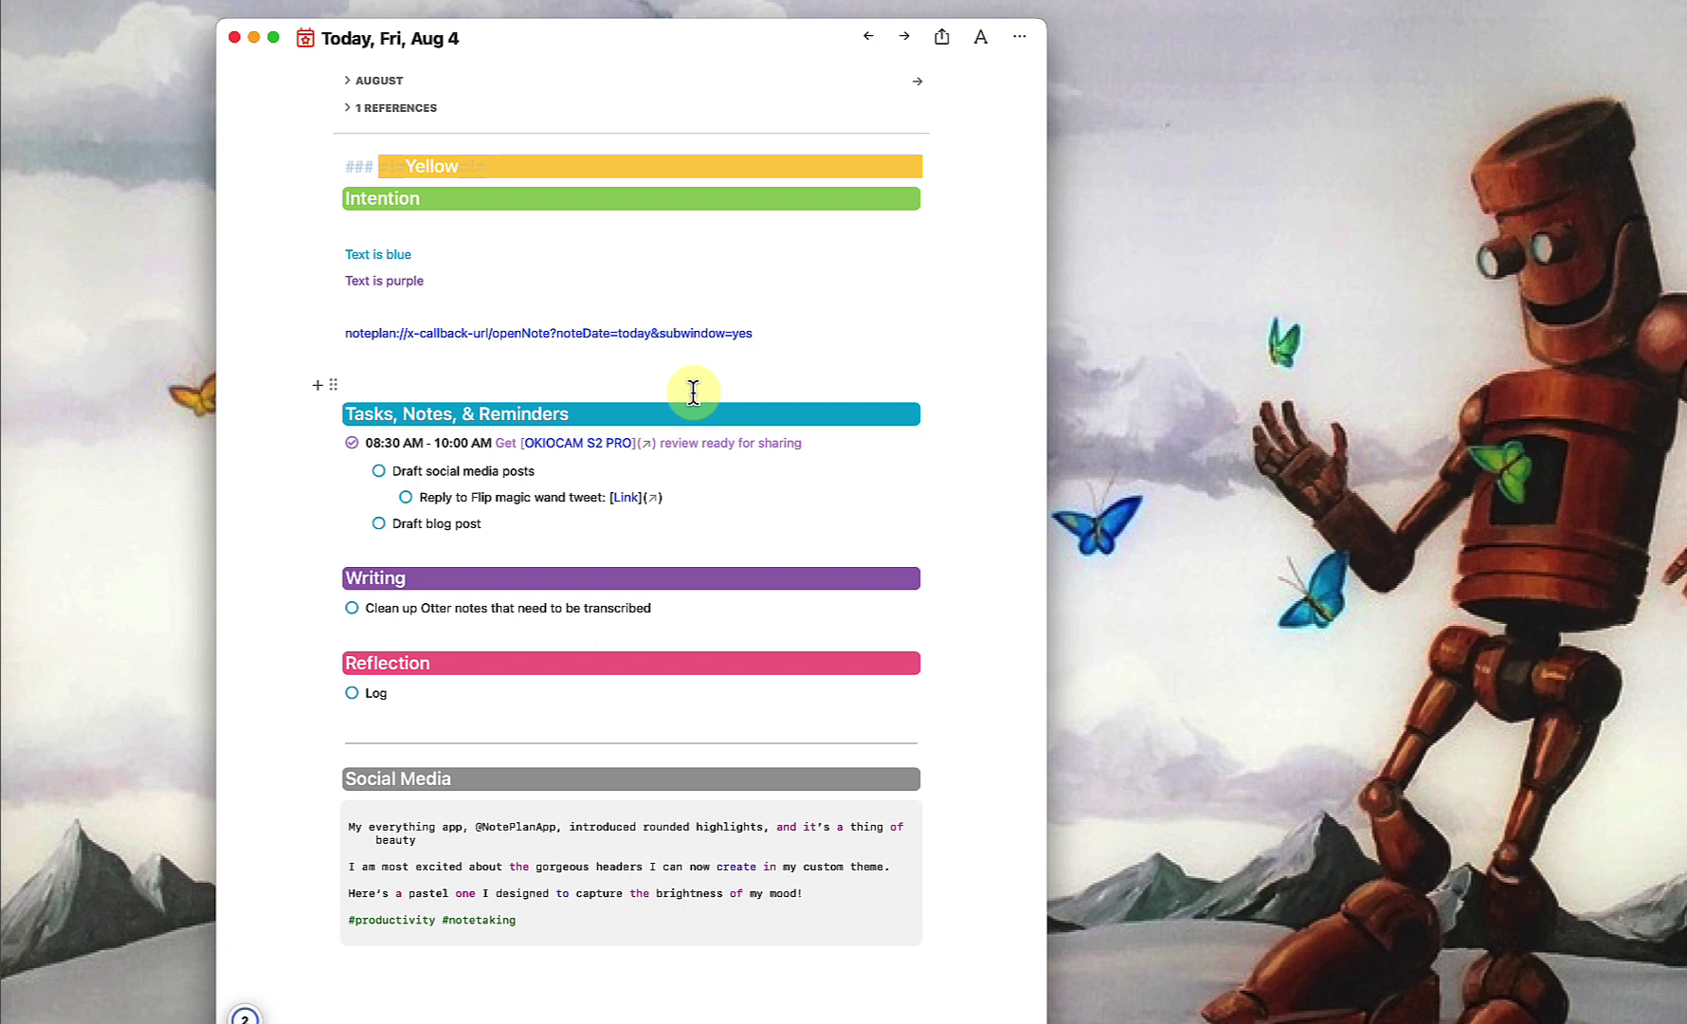
left_click(603, 373)
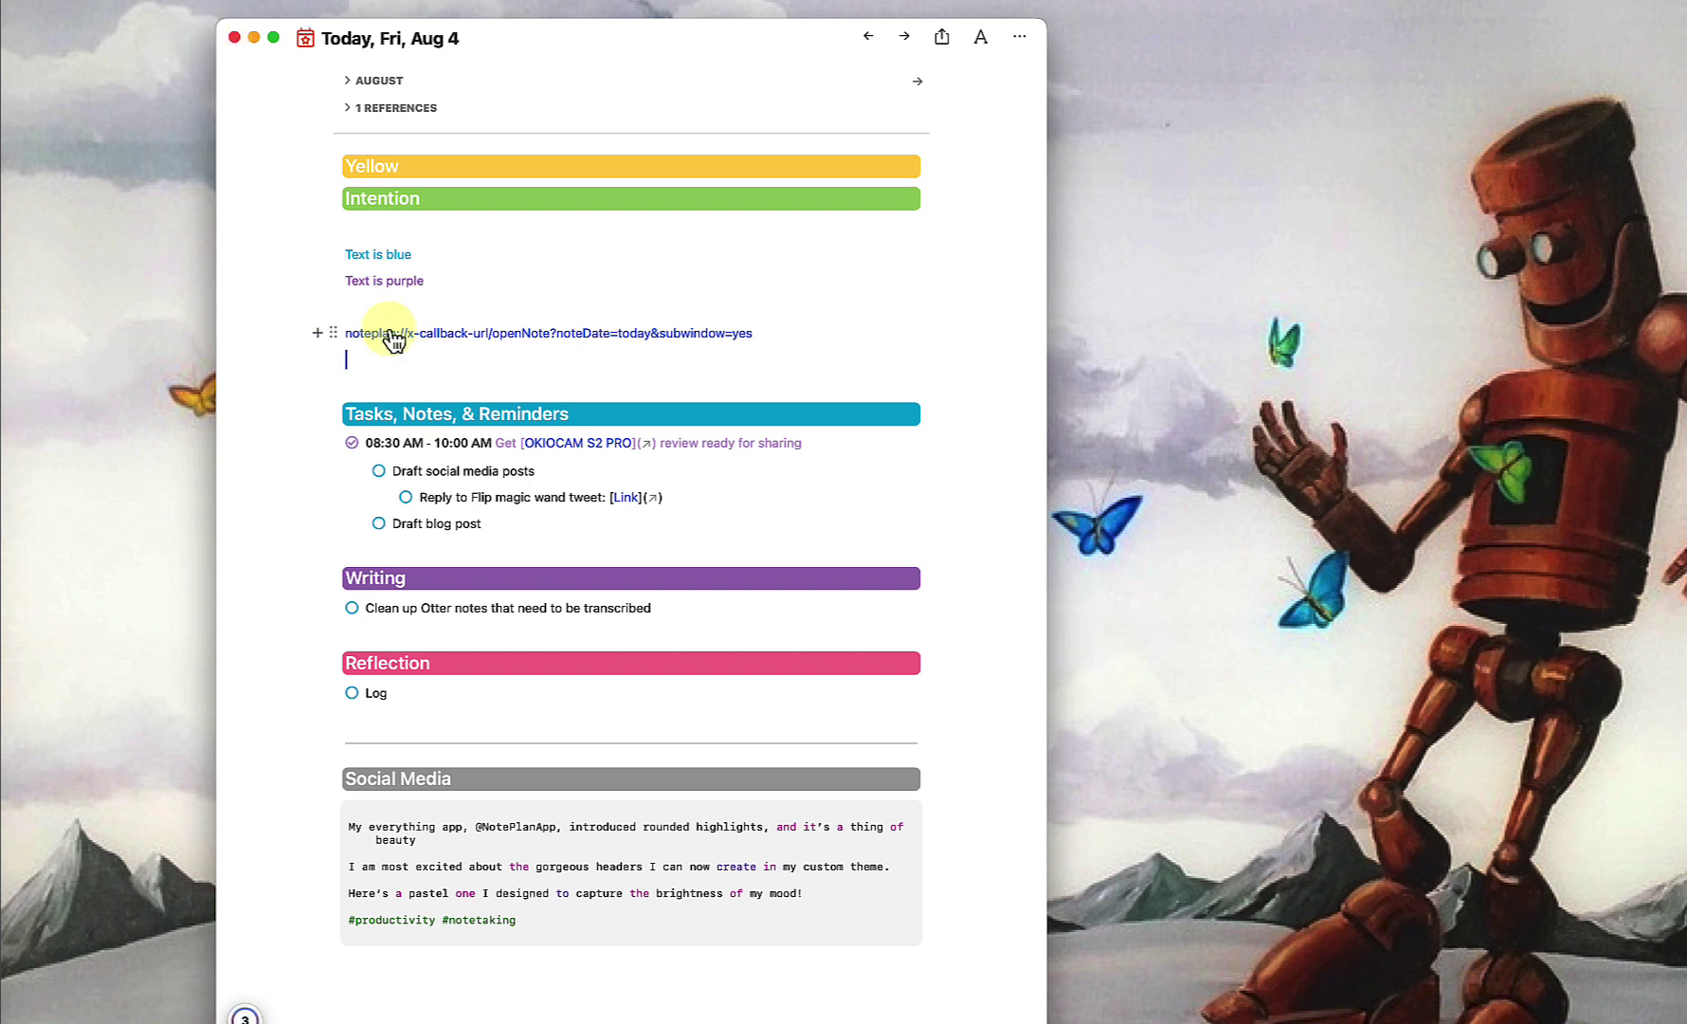
left_click(233, 38)
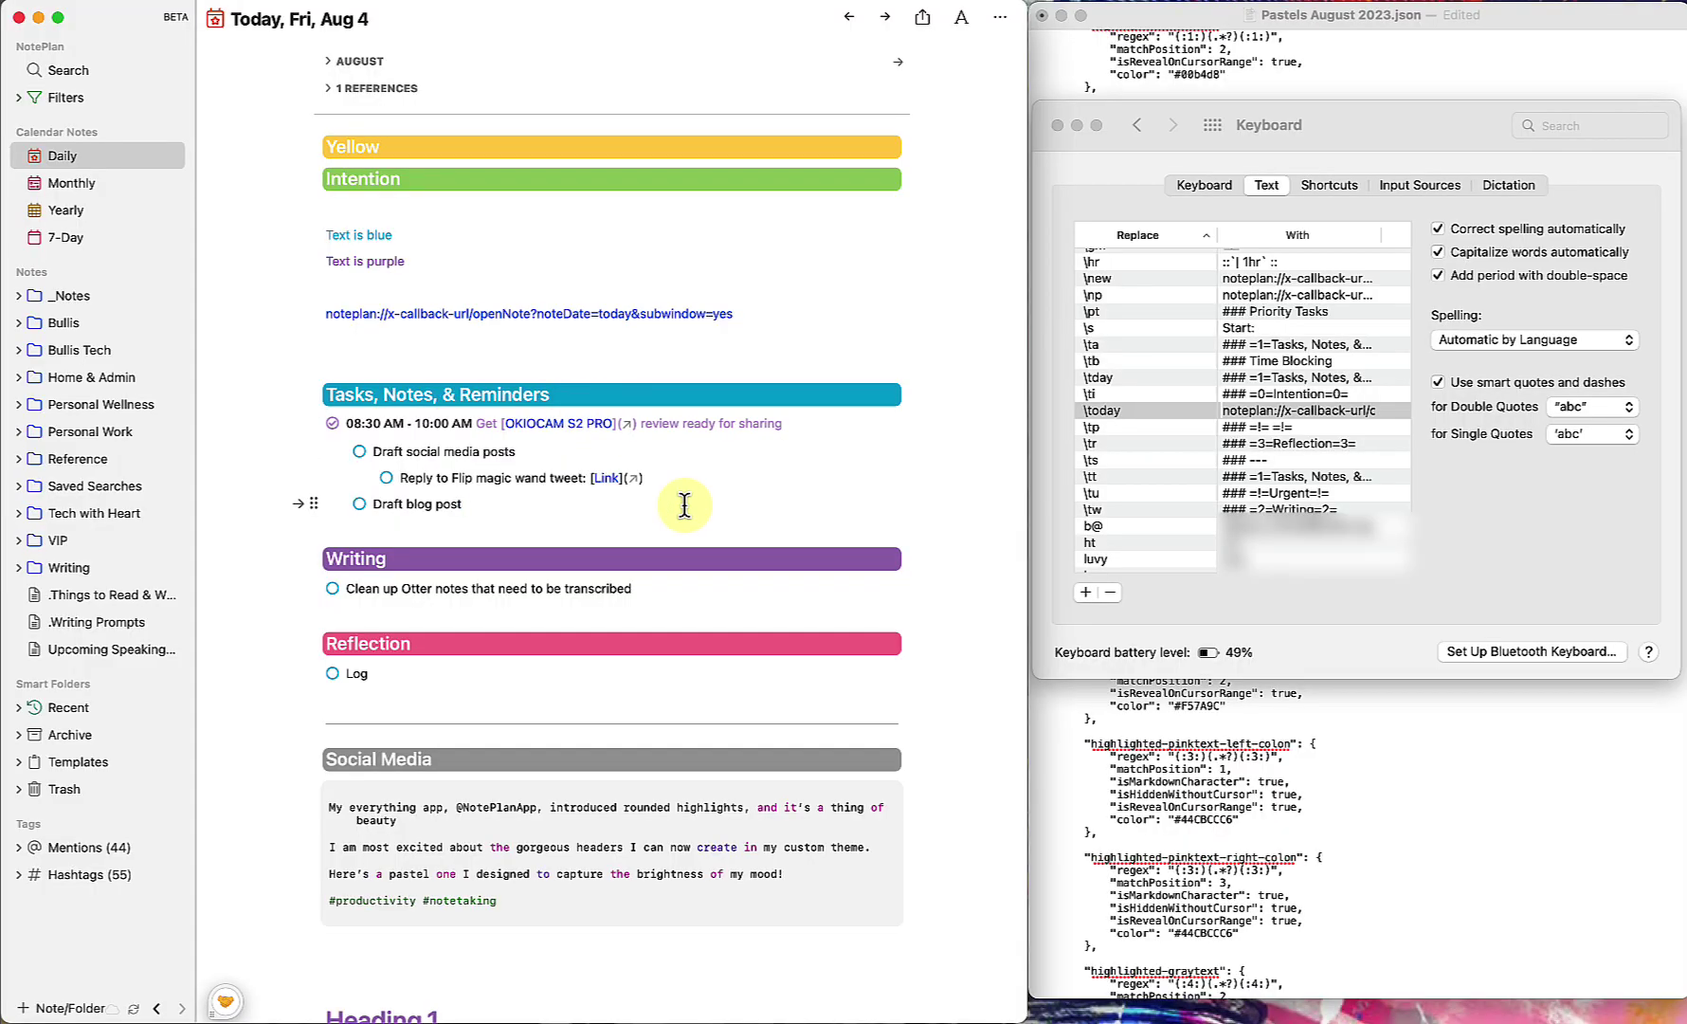
- Scroll Pastels August 2023.json to the yellow, green and blue text entries, then widen NotePlan over it
left_click(1498, 821)
scroll(1231, 576, "down", 3)
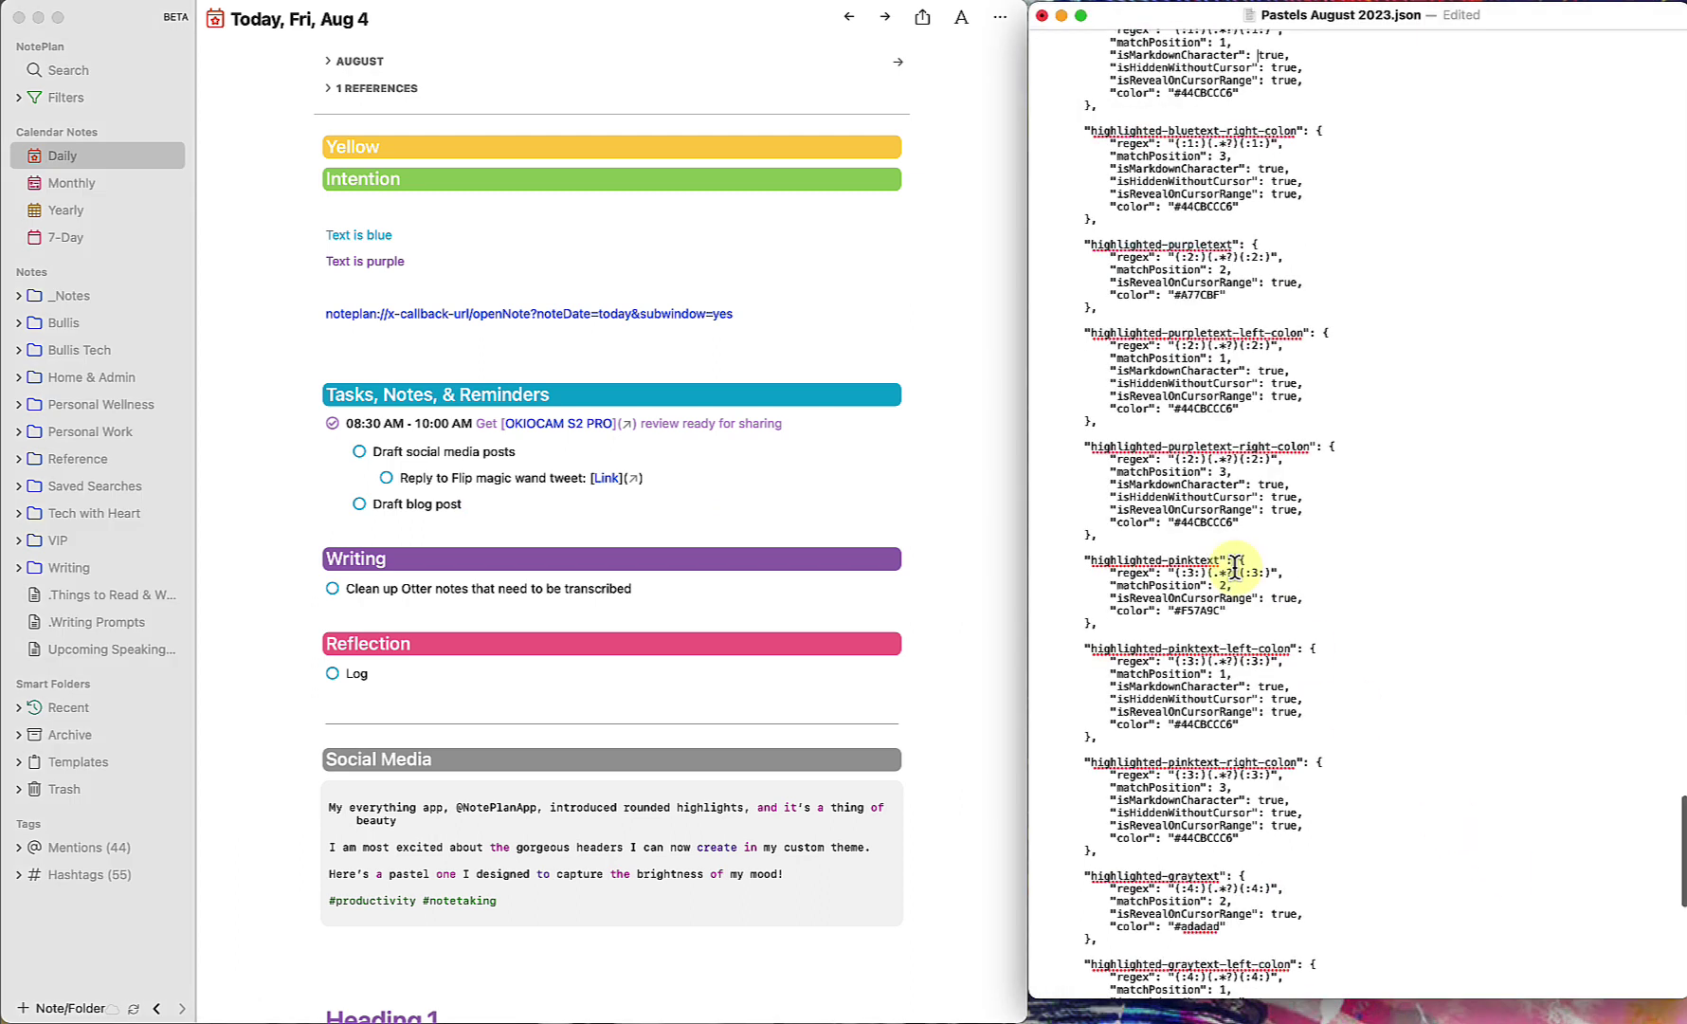
scroll(1259, 537, "up", 2)
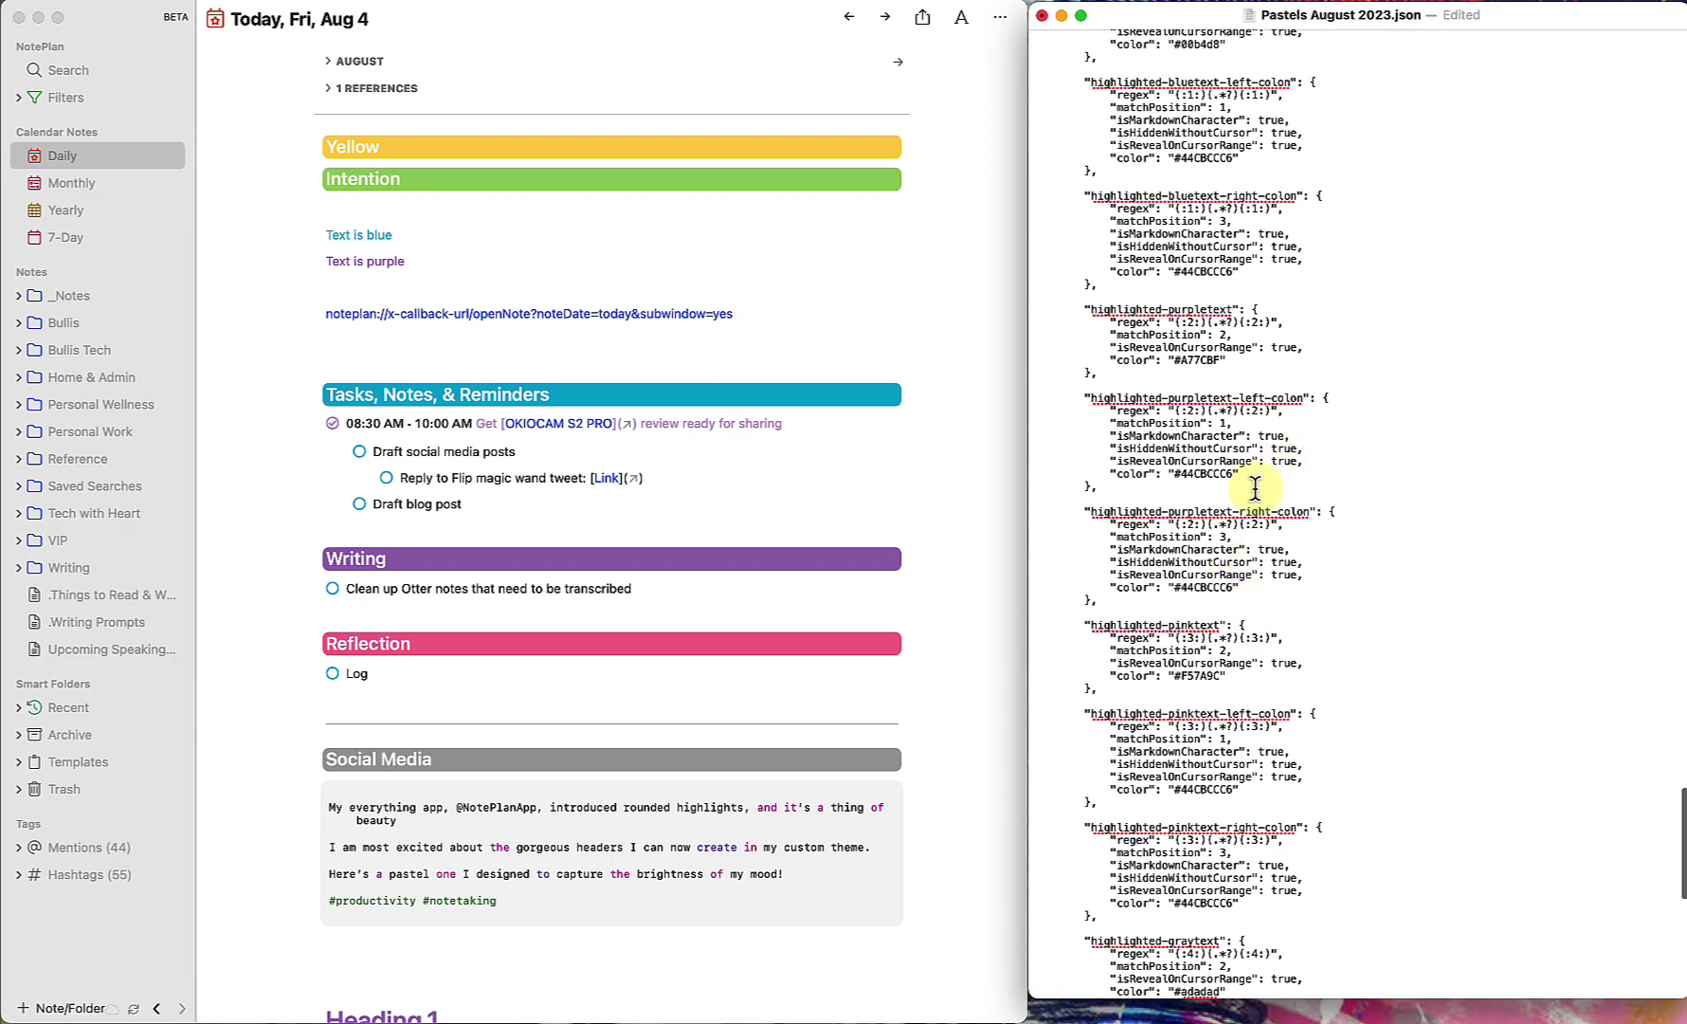
scroll(1255, 487, "up", 10)
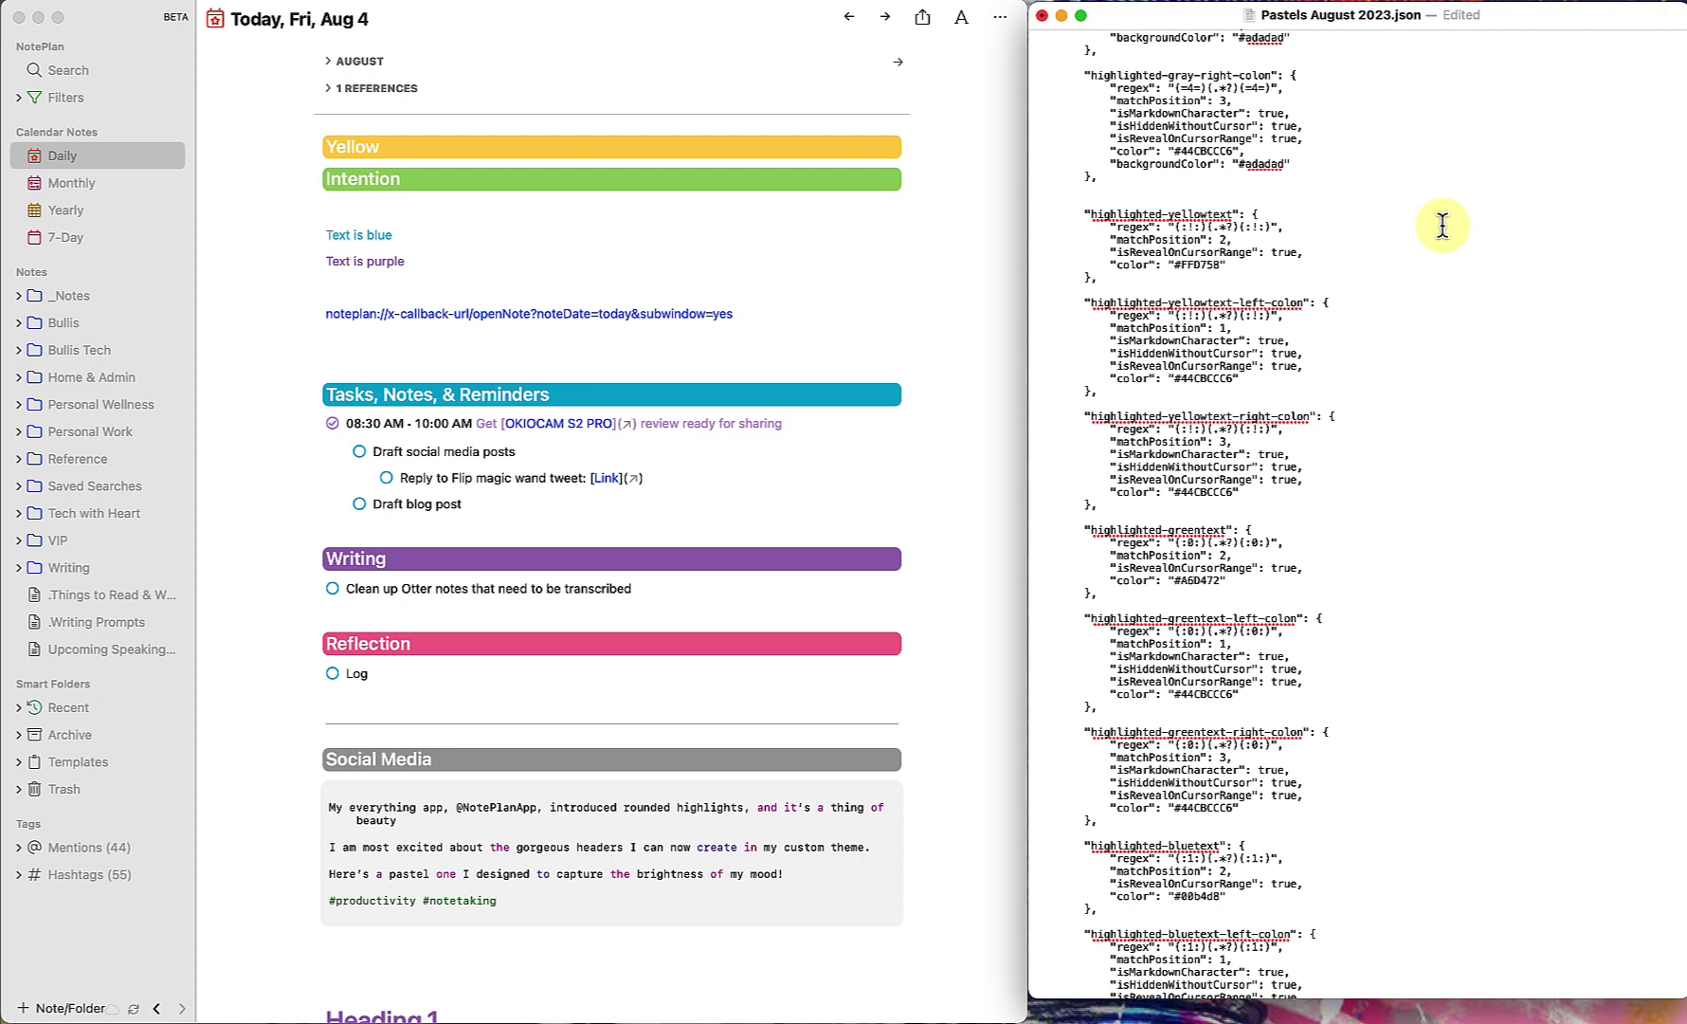
left_click(829, 344)
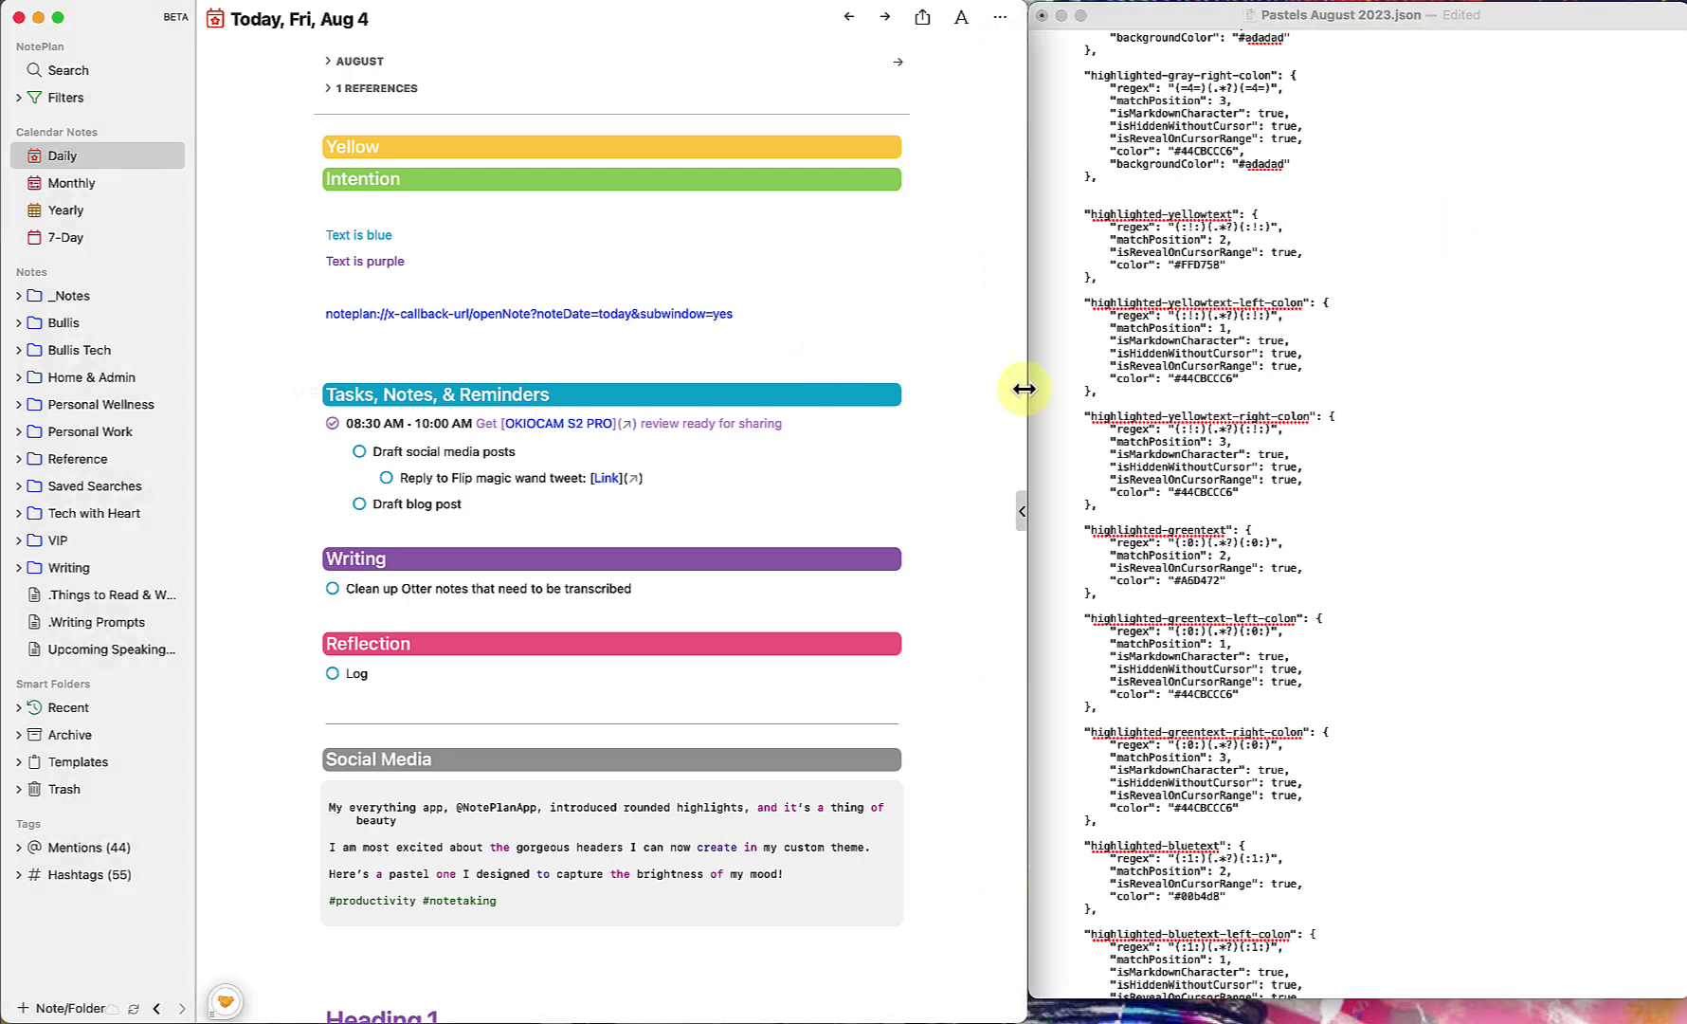
left_click_drag(1024, 389, 1389, 425)
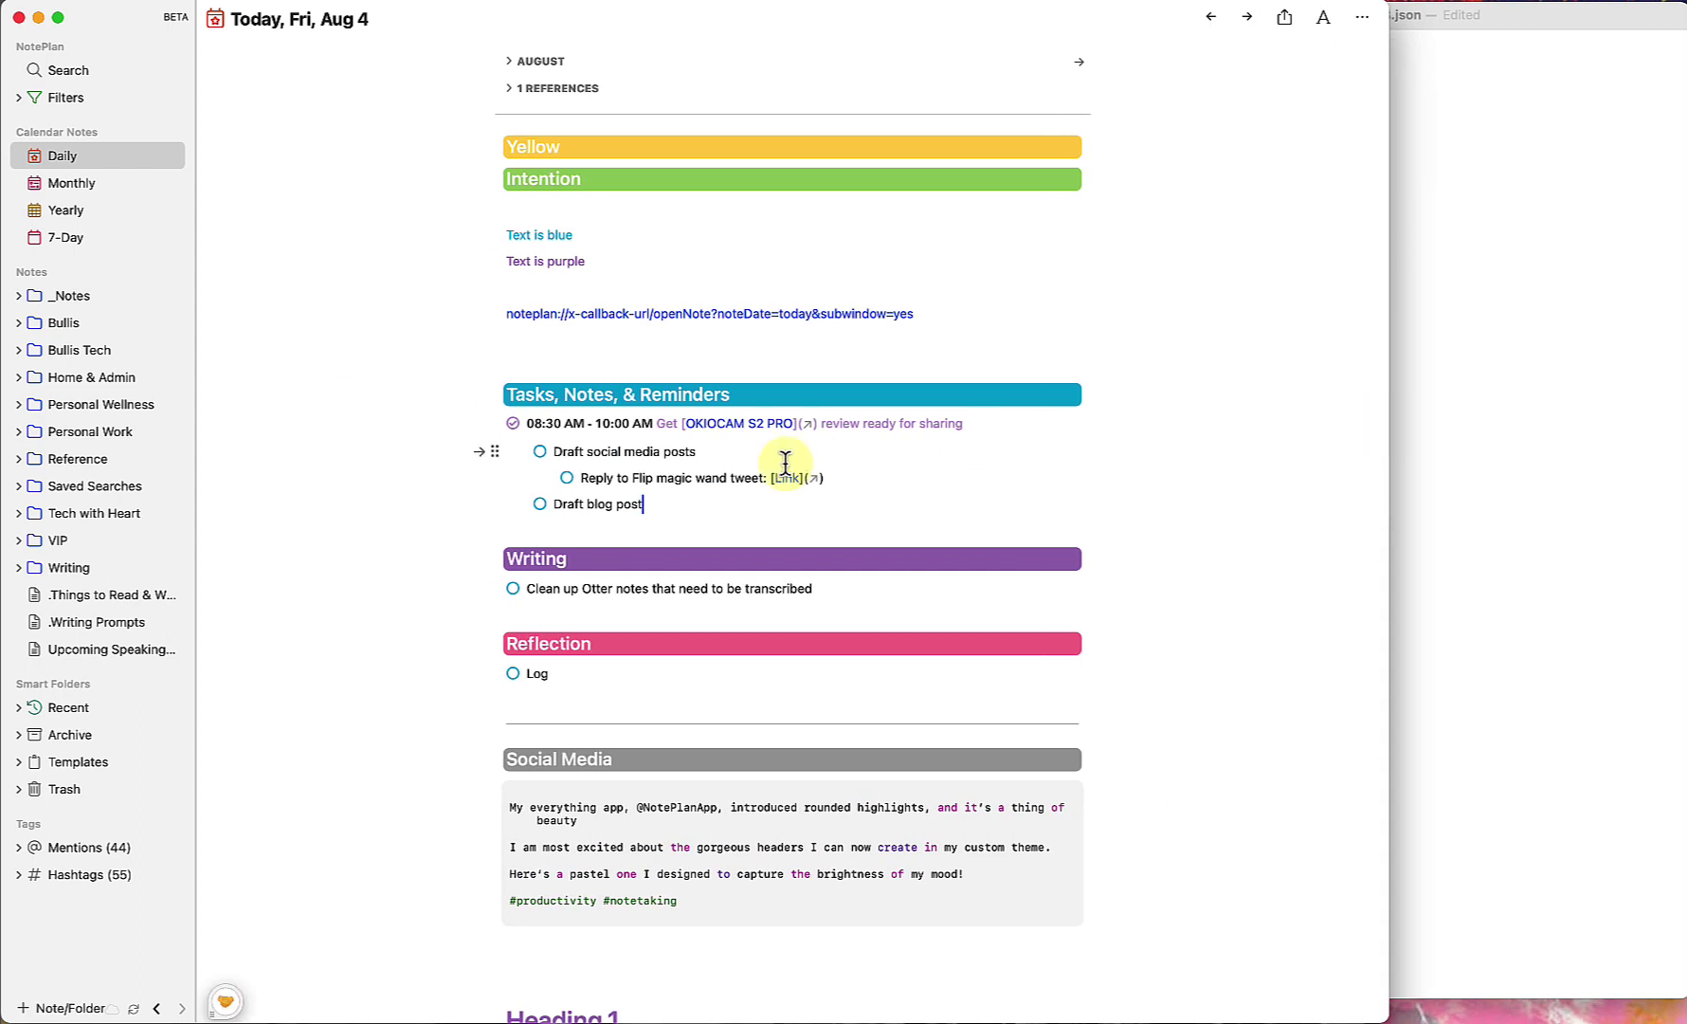